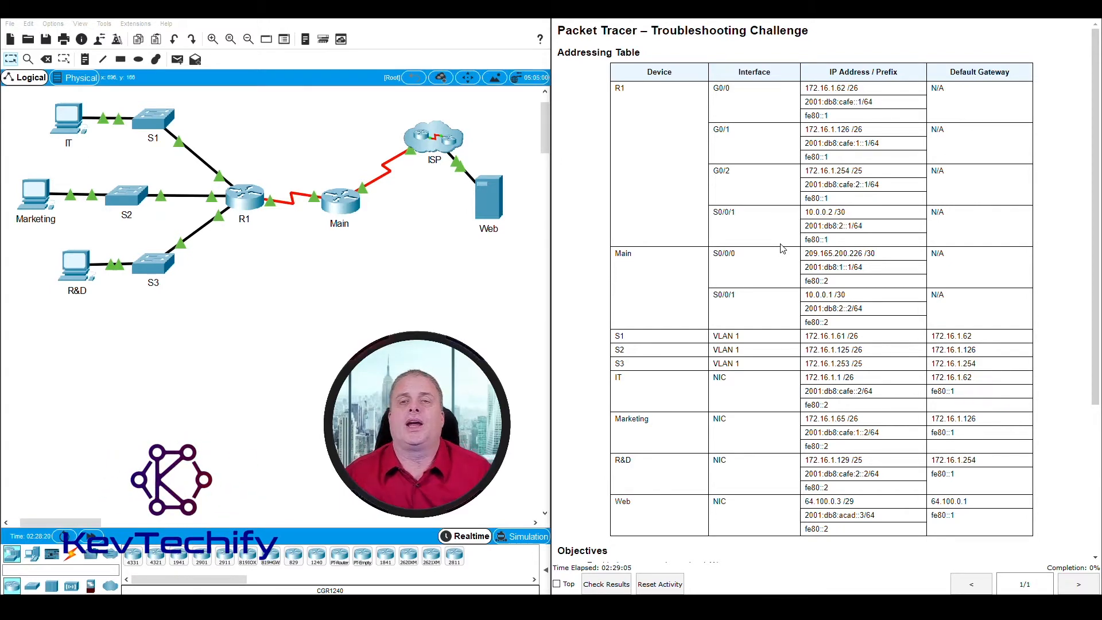
Step: Scroll down past the addressing table to read the Objectives, Background/Scenario and Instructions
scroll(647, 144, down, 1)
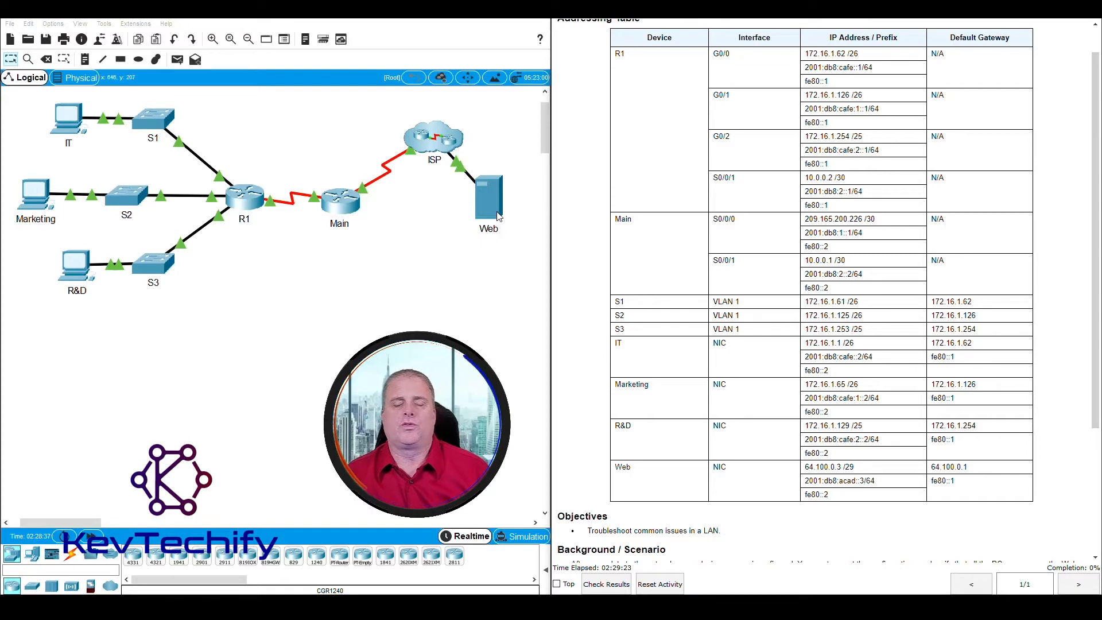
scroll(843, 228, down, 2)
scroll(843, 228, down, 3)
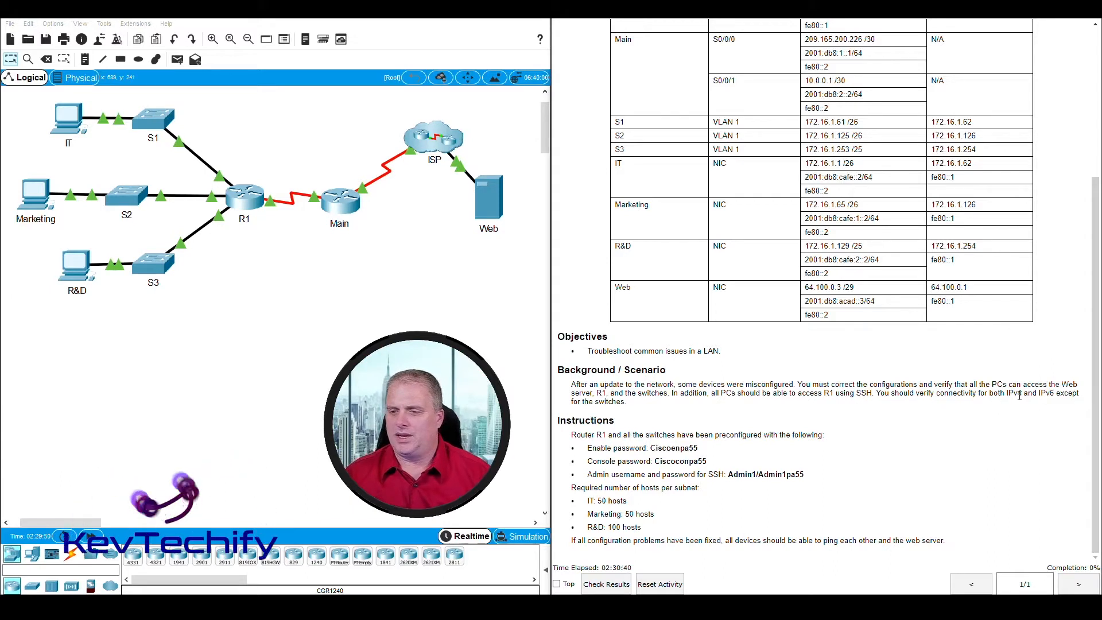
Step: Highlight the scenario's connectivity requirement, its IPv6 exception and the IPv4 wording
drag(877, 394, 998, 392)
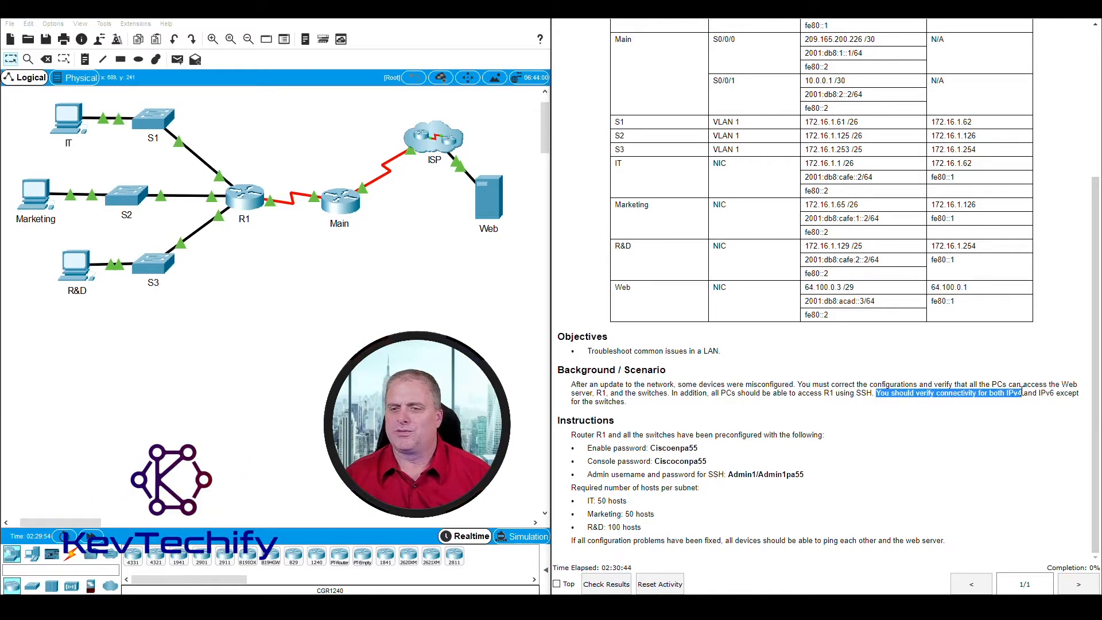
click(1041, 403)
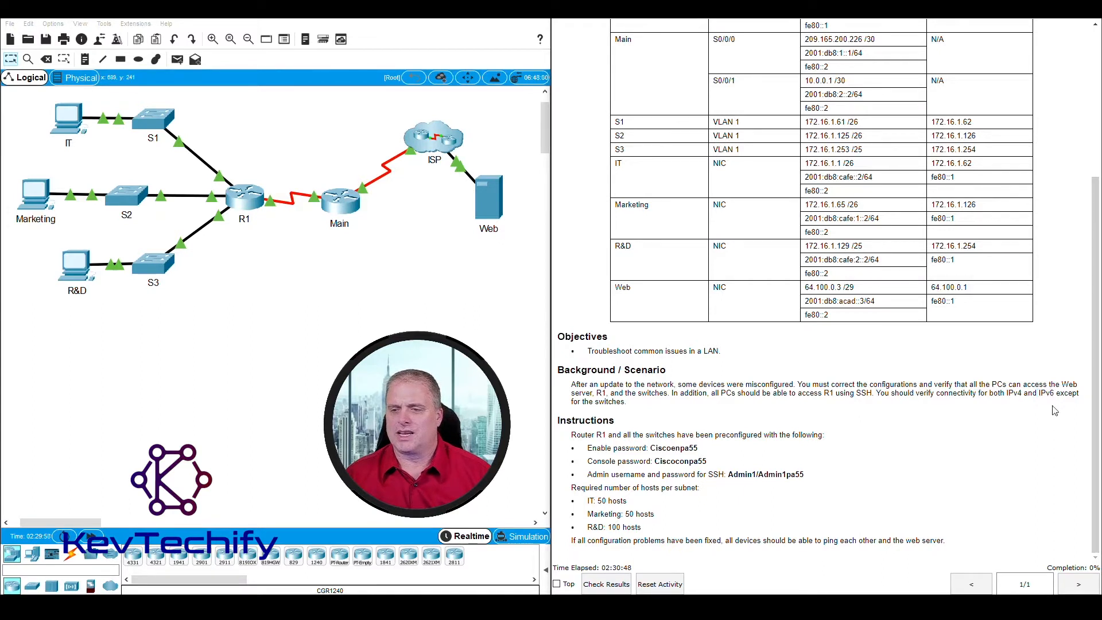
drag(1041, 395, 1074, 394)
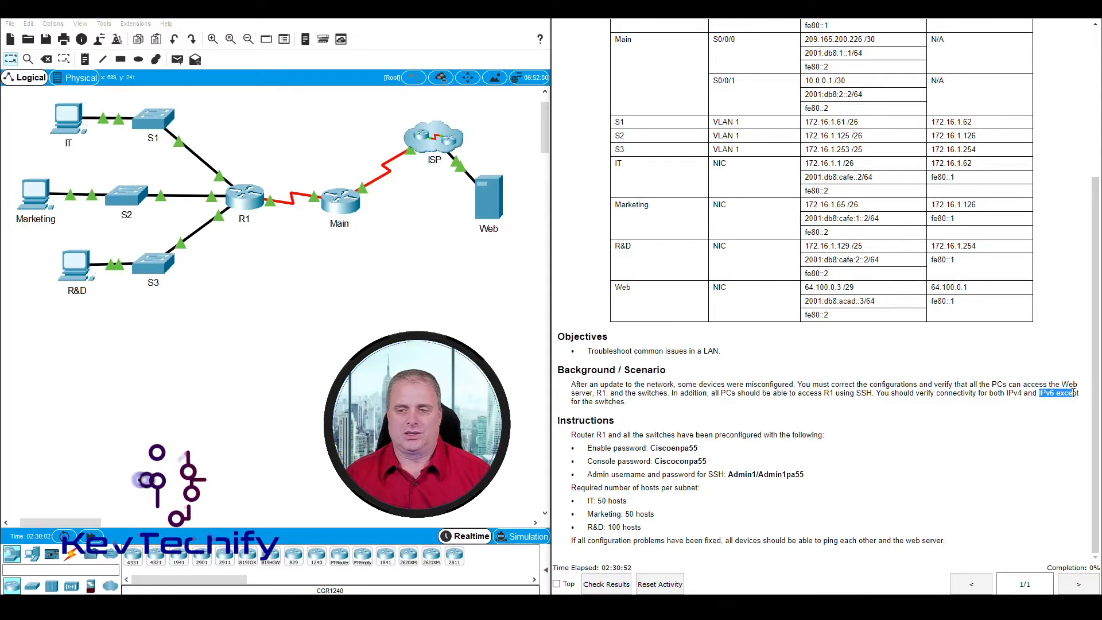
drag(1007, 394, 1022, 393)
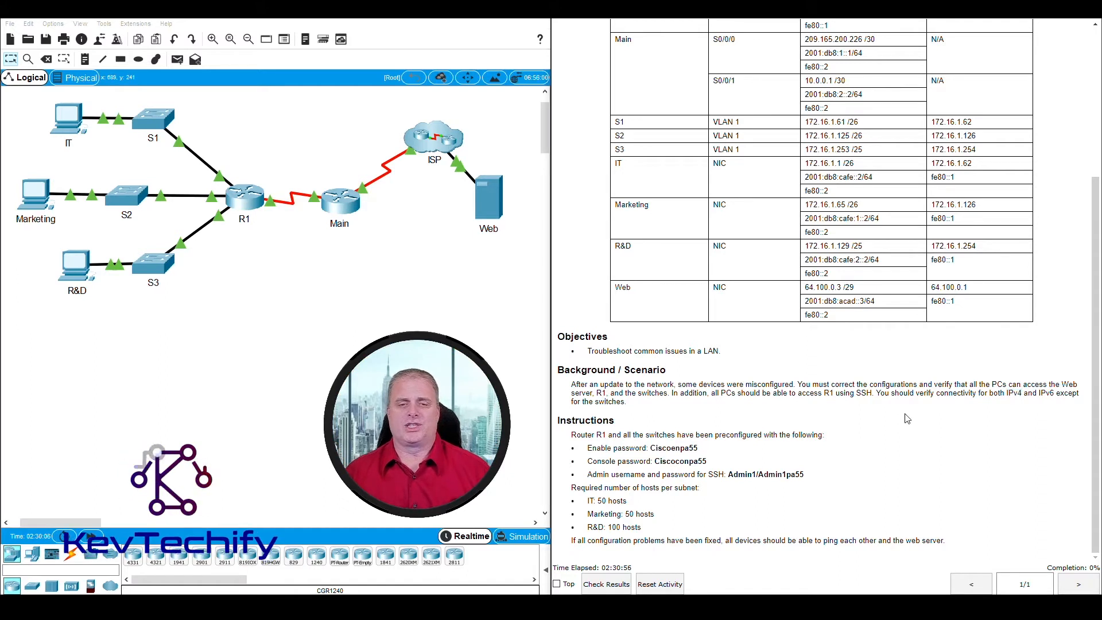
click(866, 441)
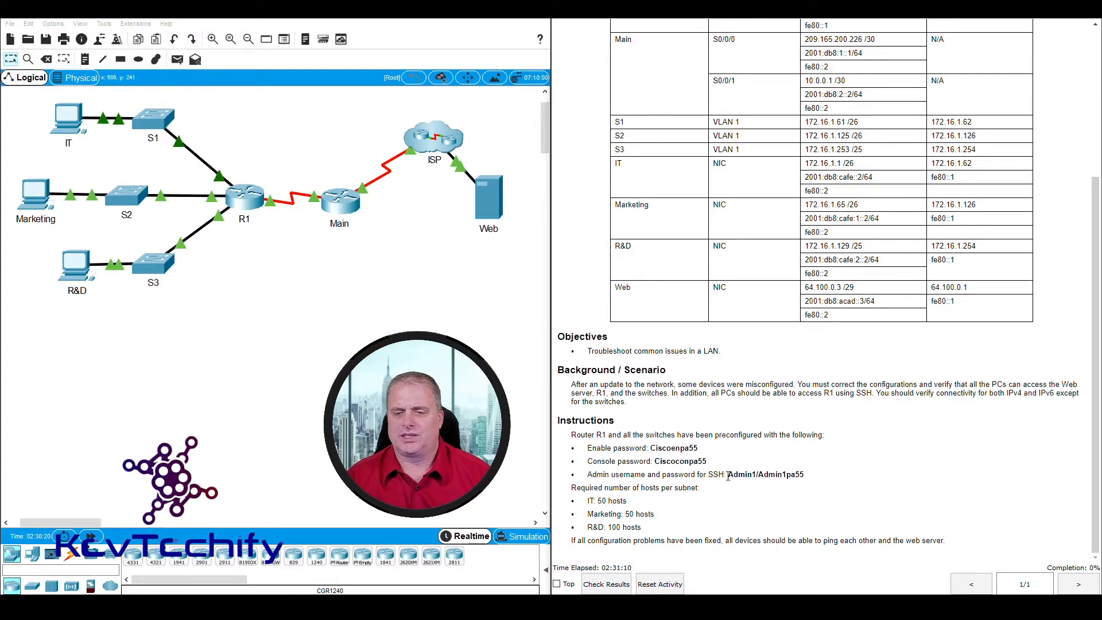
Step: Review the SSH credentials and required hosts per subnet, then return to the top of the instructions
drag(728, 475, 807, 477)
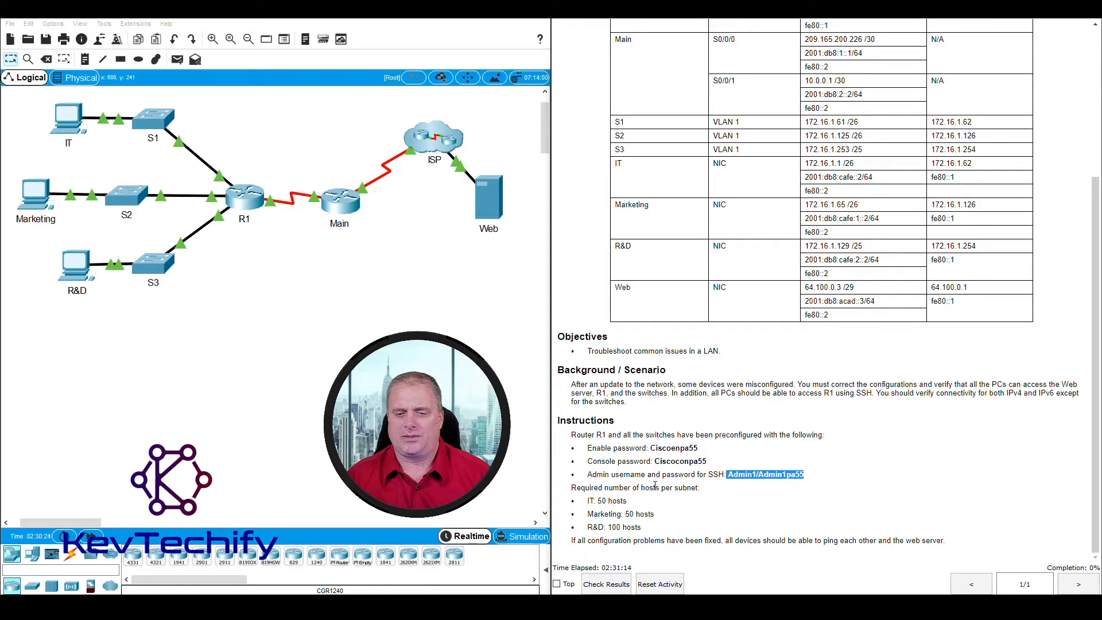
click(655, 487)
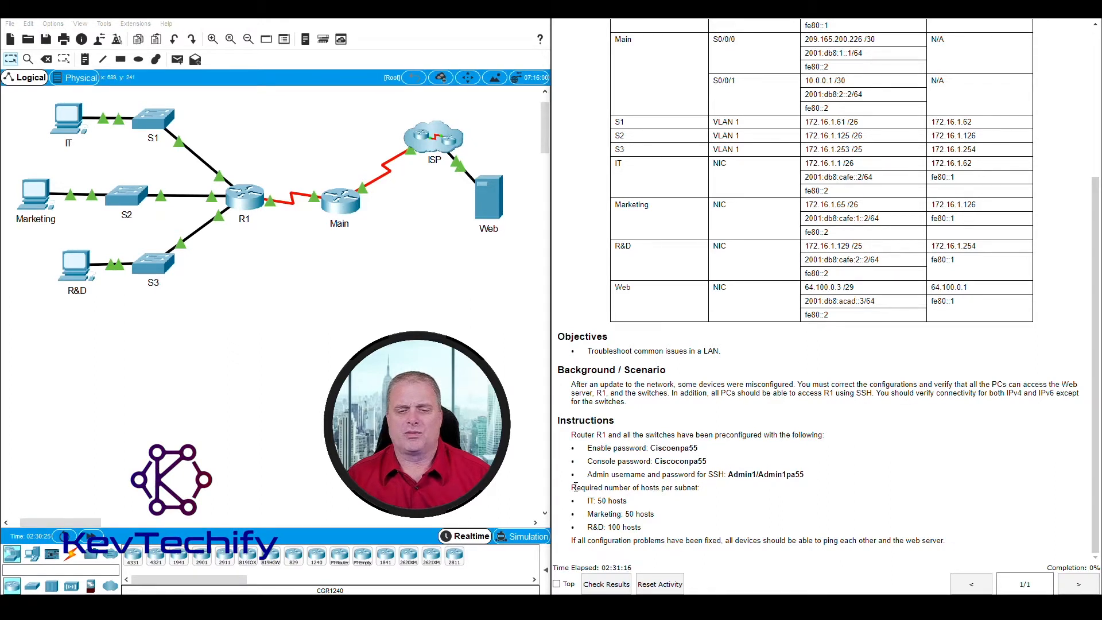
drag(576, 488, 660, 527)
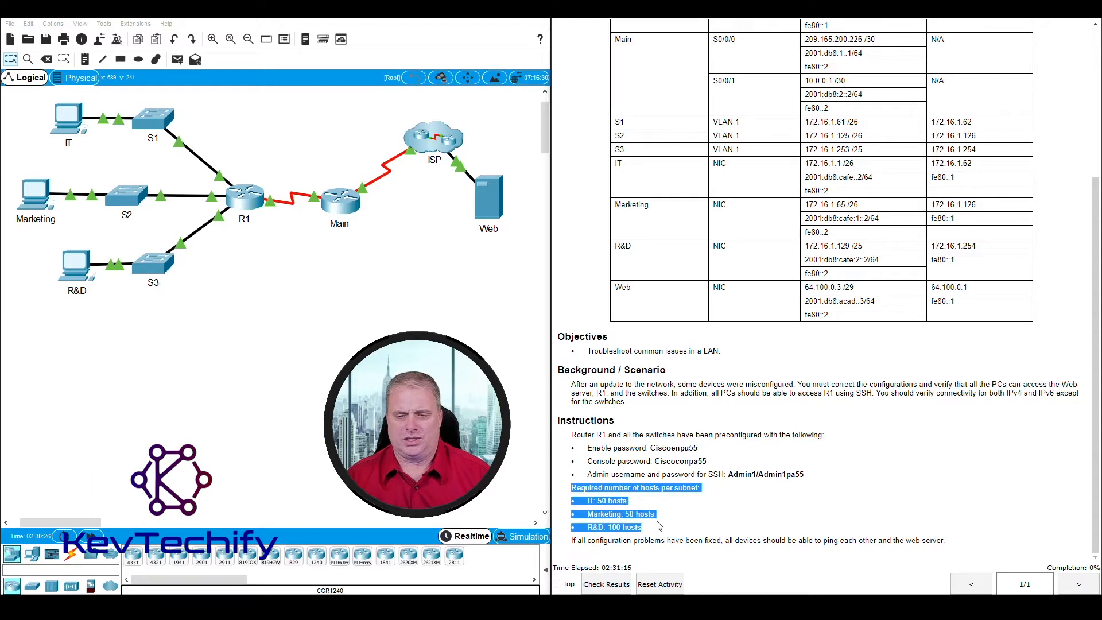
click(712, 531)
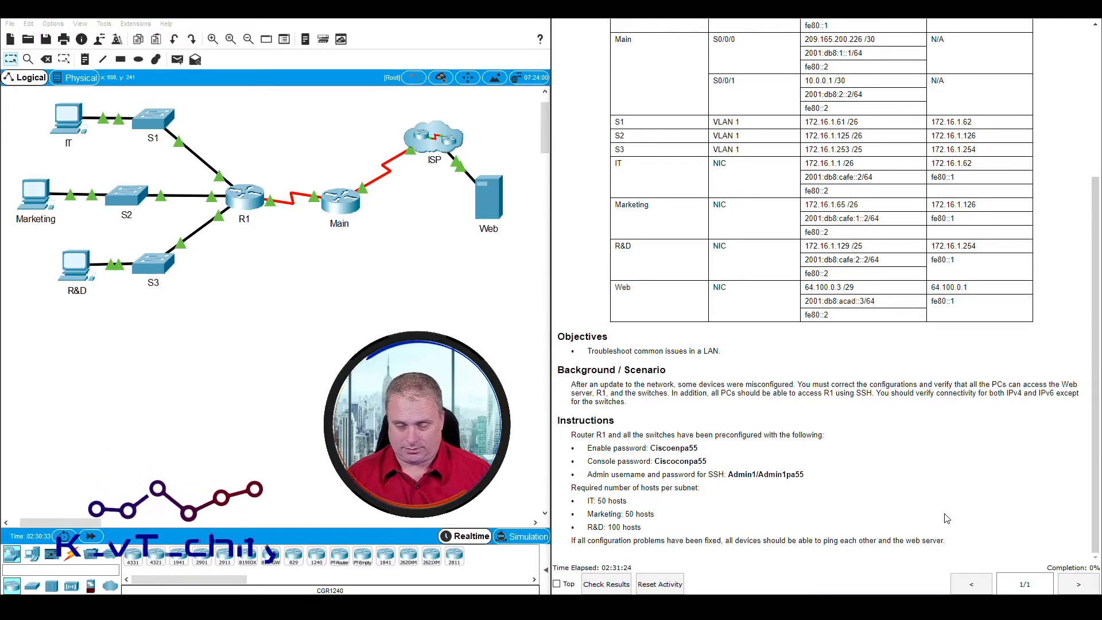
scroll(739, 460, up, 4)
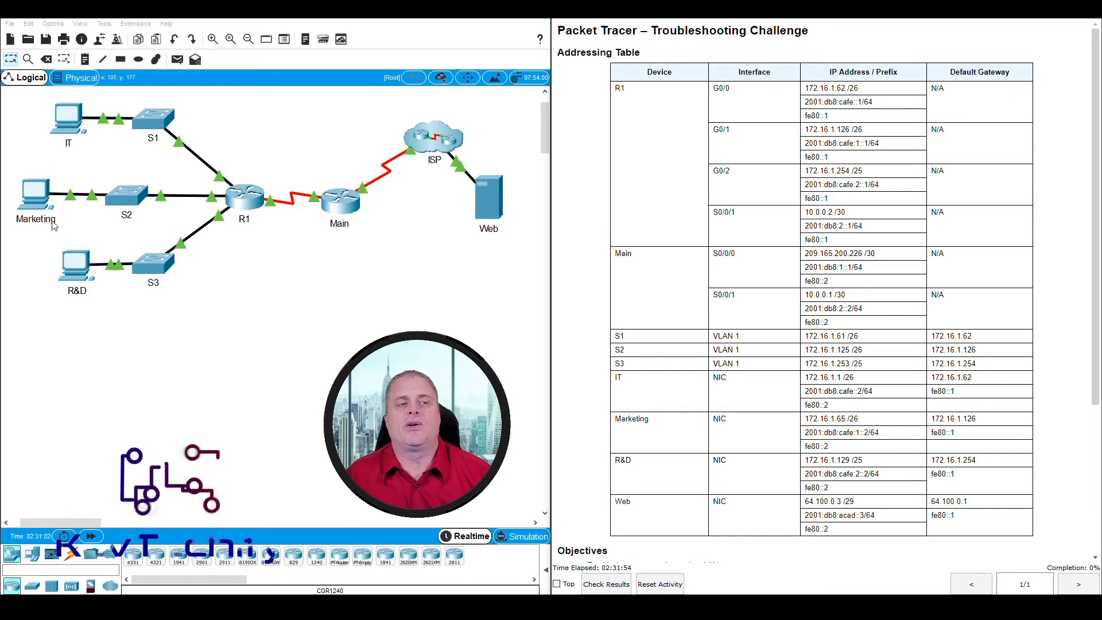
Step: Open the IT PC's Command Prompt and place its window beside the addressing table
click(74, 124)
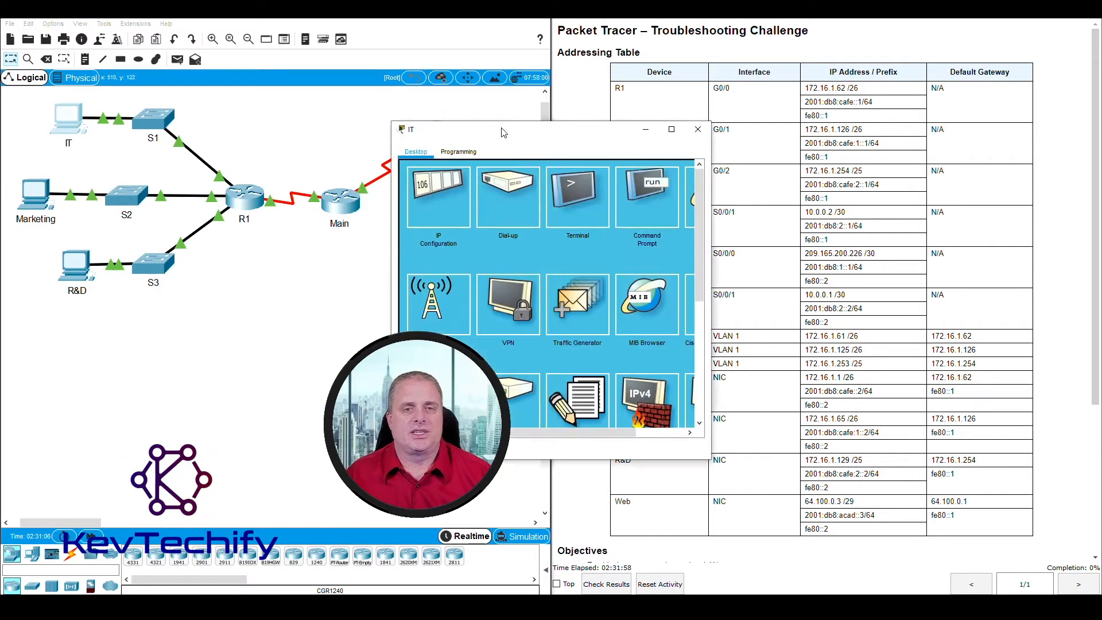
drag(509, 129, 150, 23)
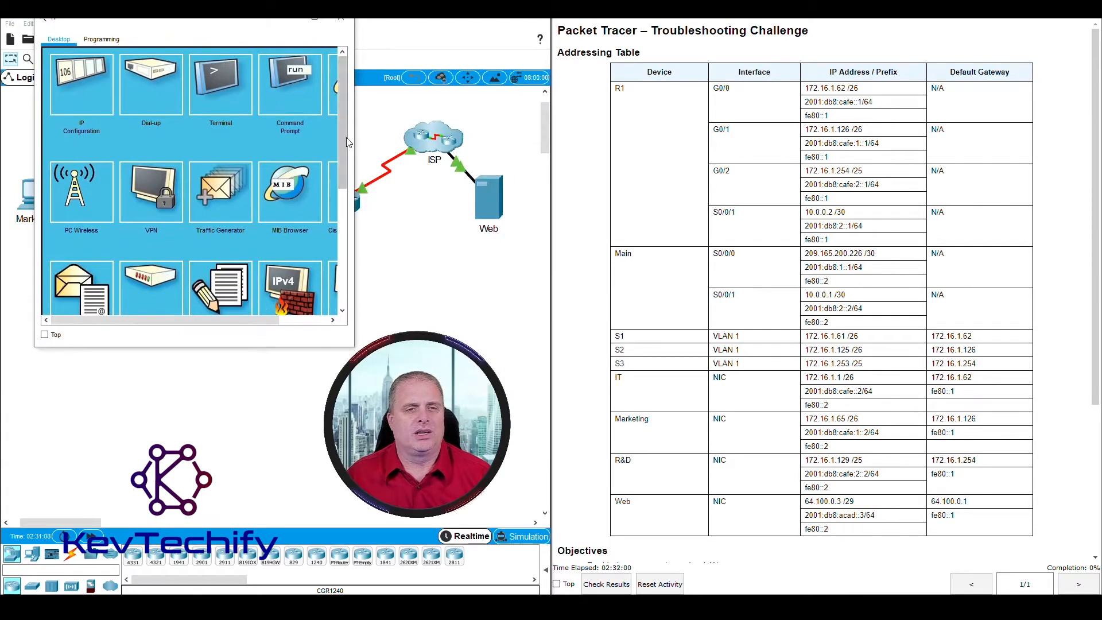
drag(354, 133, 471, 136)
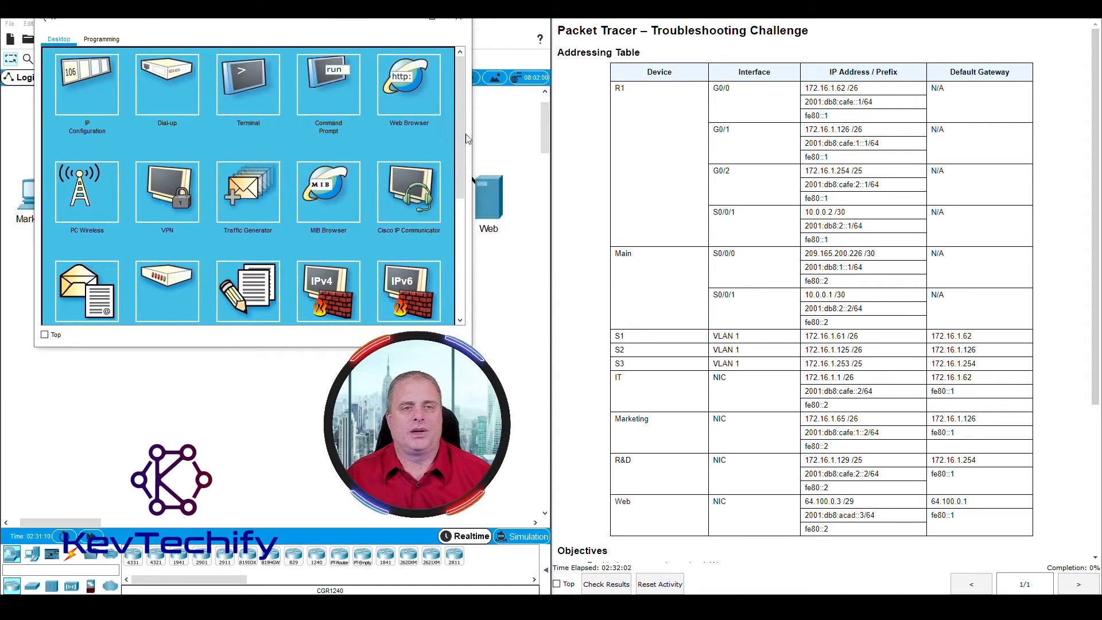
click(319, 81)
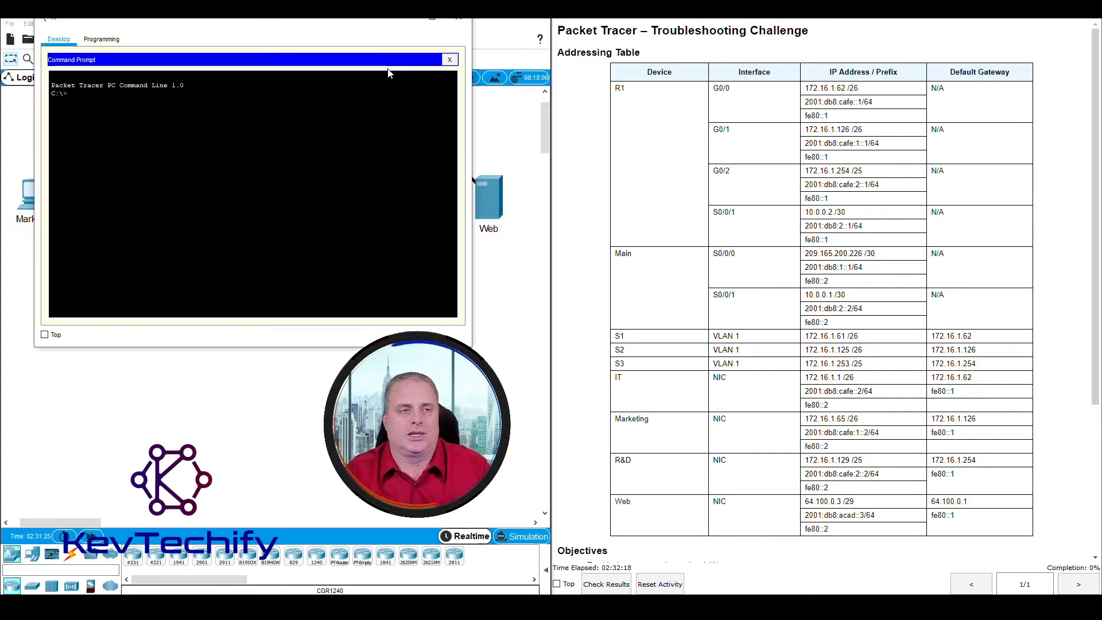
drag(179, 27, 394, 29)
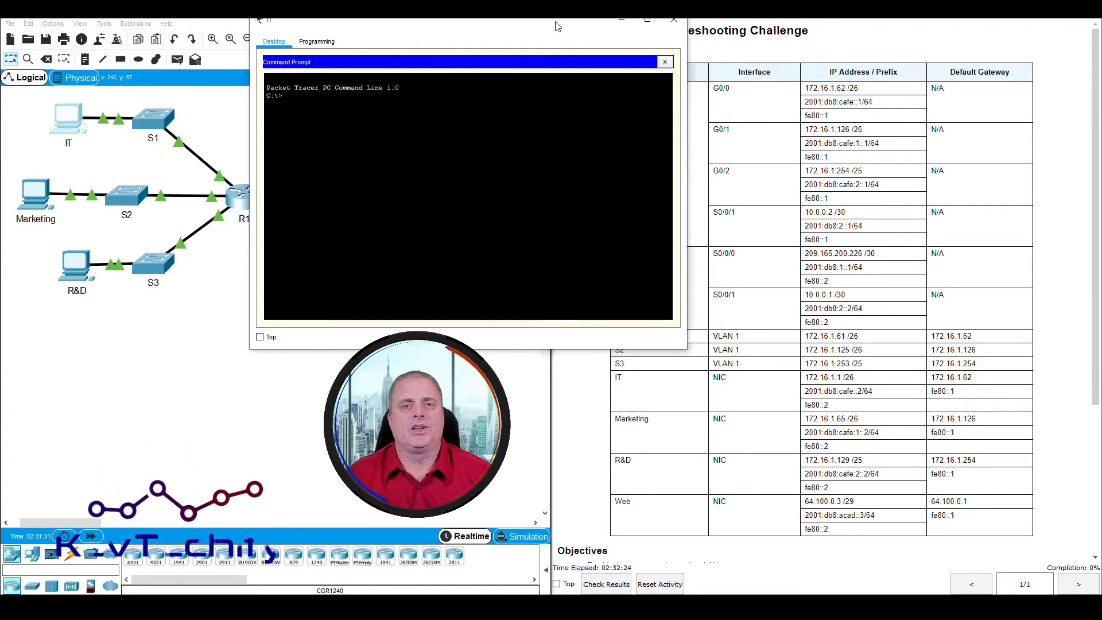
drag(558, 28, 396, 27)
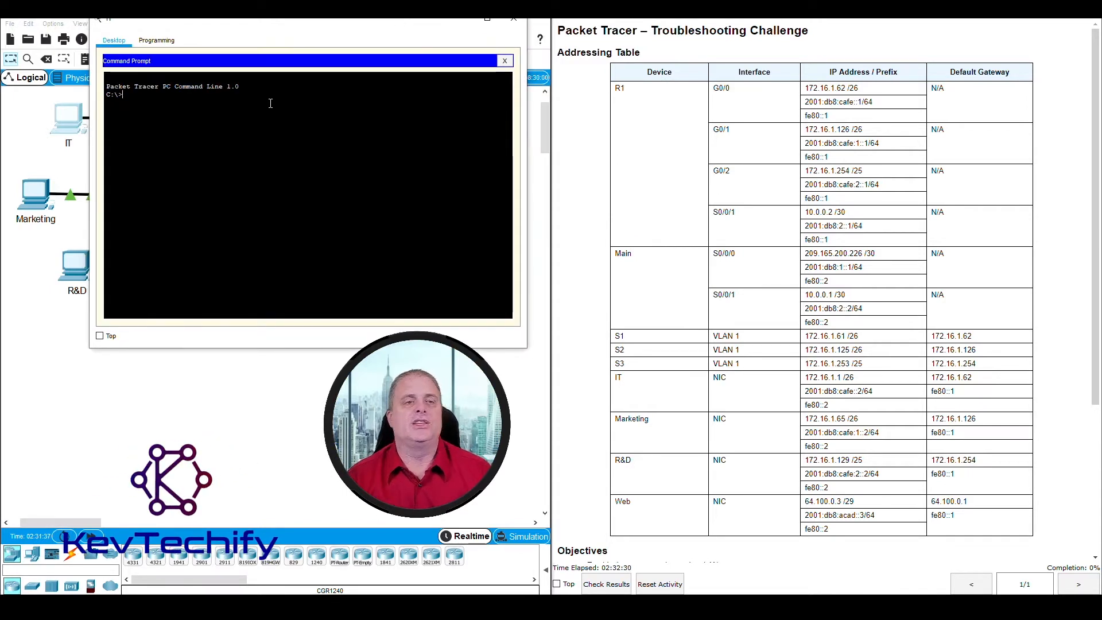
Step: Check the IT PC's row in the addressing table and type a ping to 172.16.1.1
text(g)
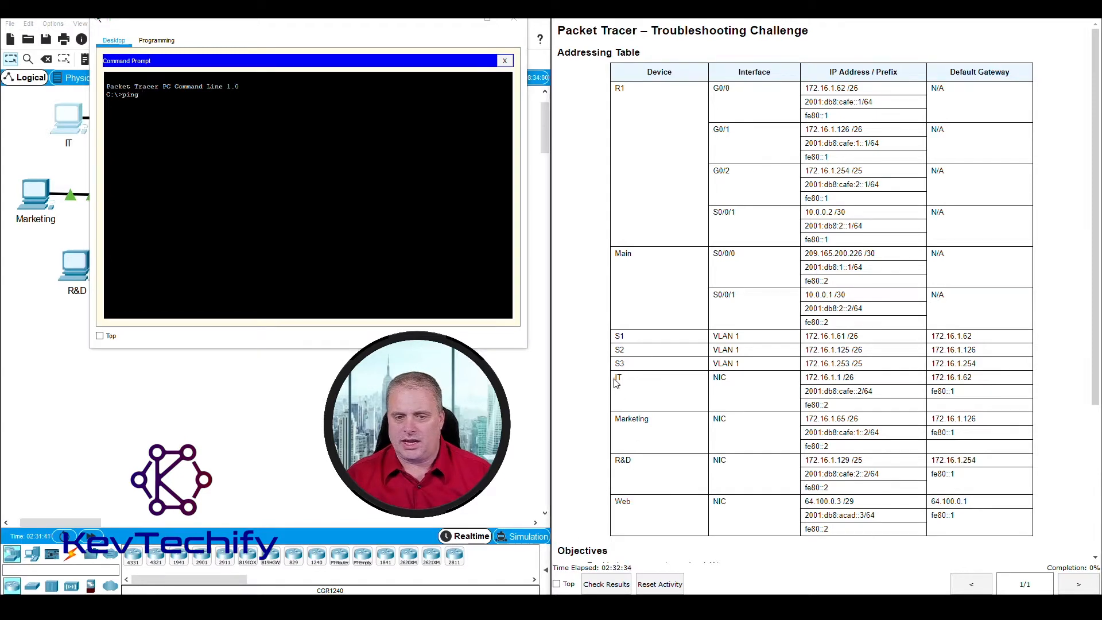
drag(619, 378, 984, 374)
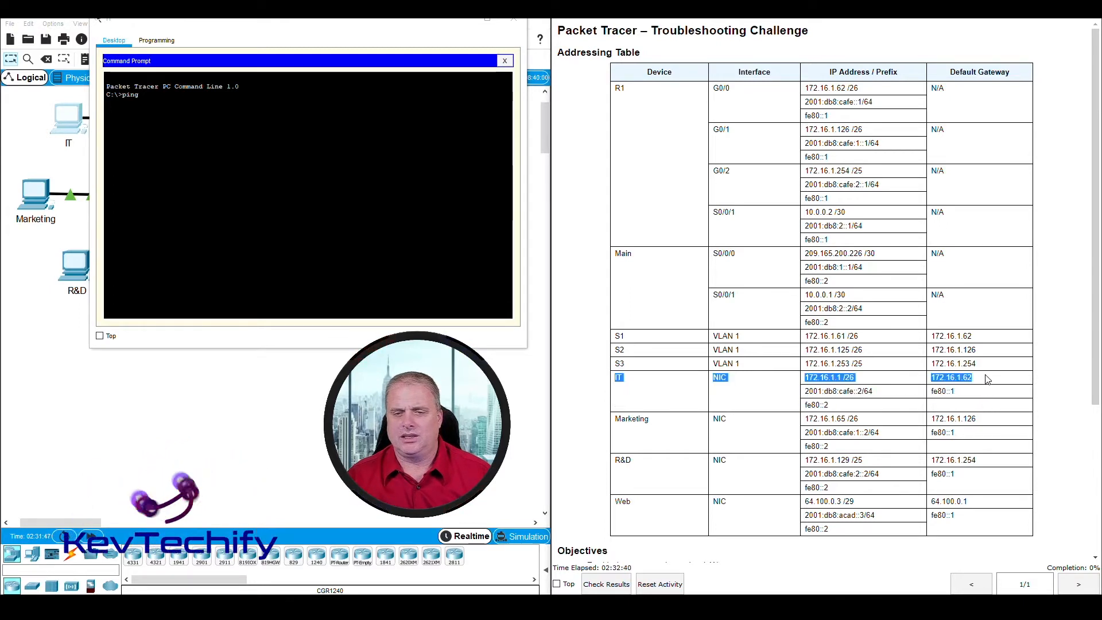
click(849, 384)
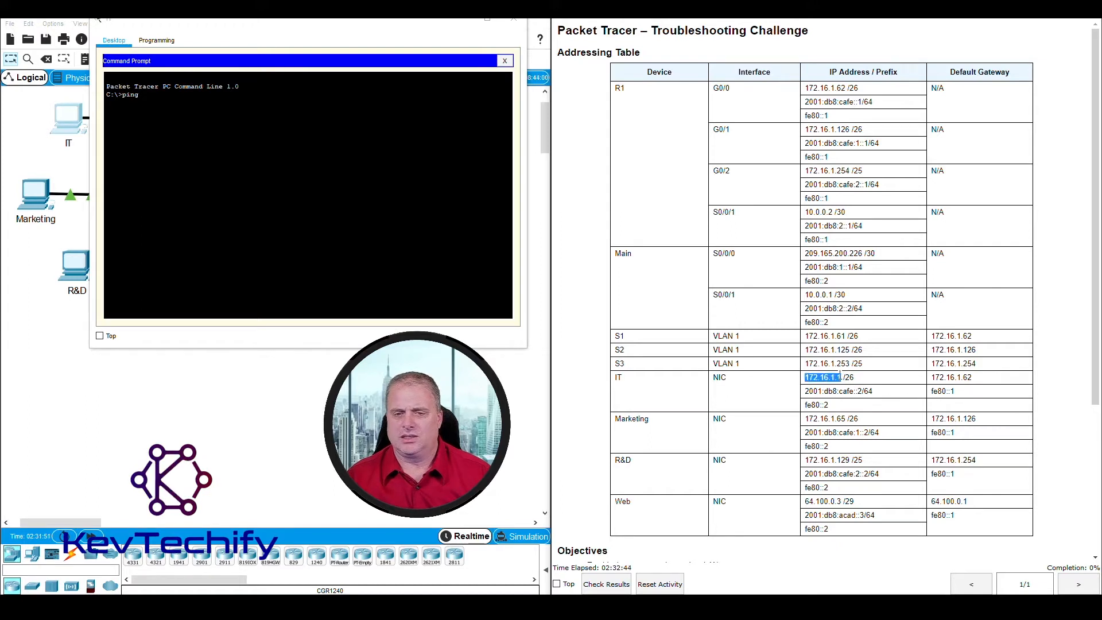
click(338, 249)
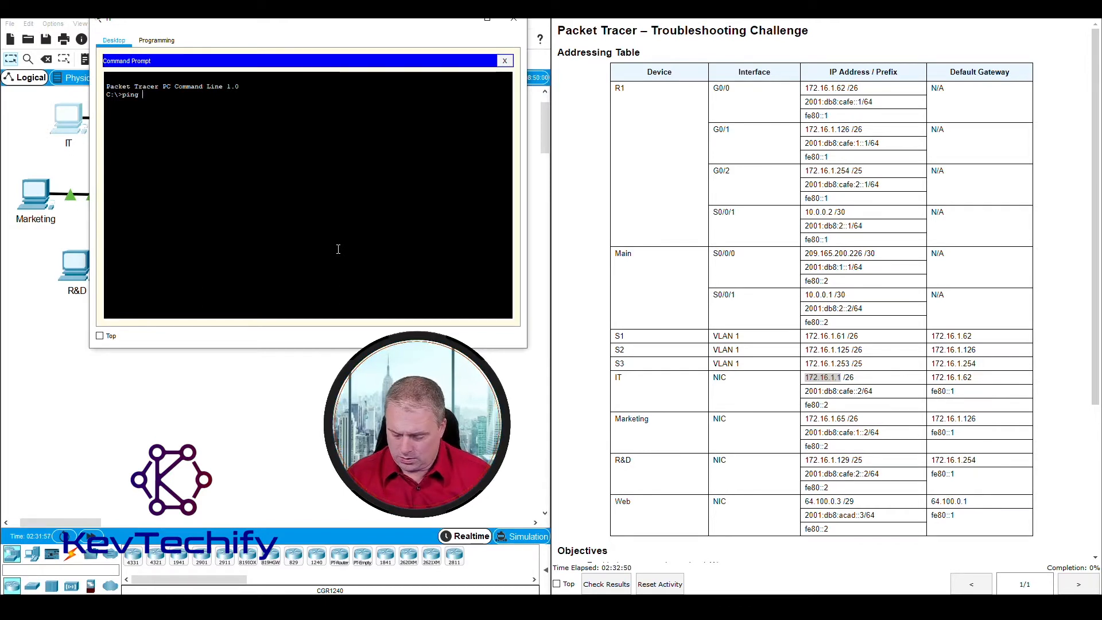
text(172.16.1.1)
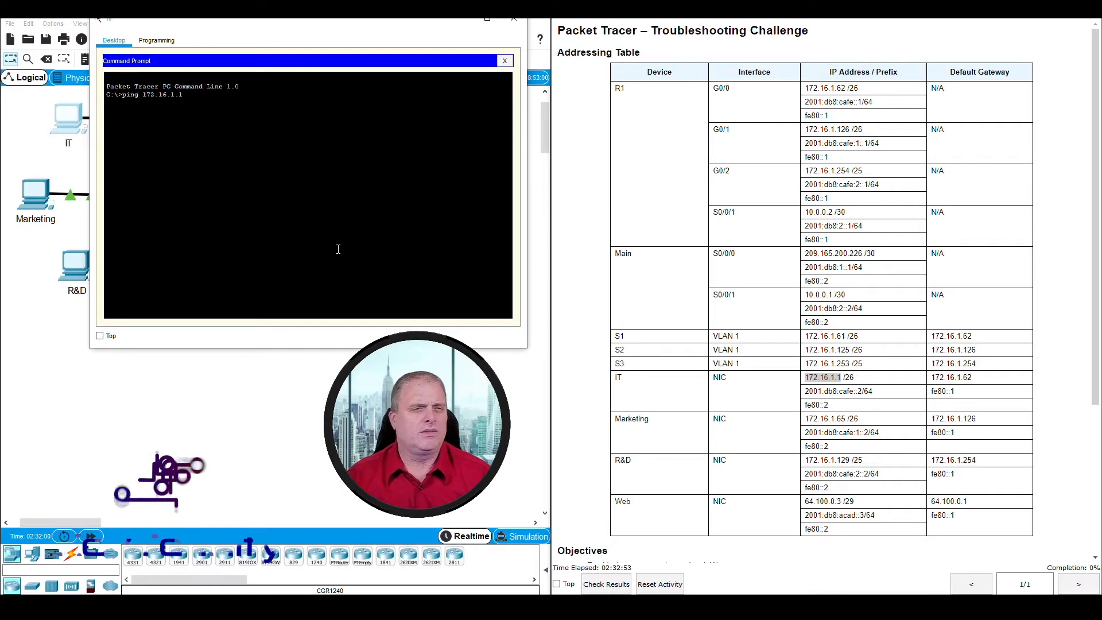
Step: Run the ping to 172.16.1.1, which times out with 100% loss, then type ipconfig
key(Return)
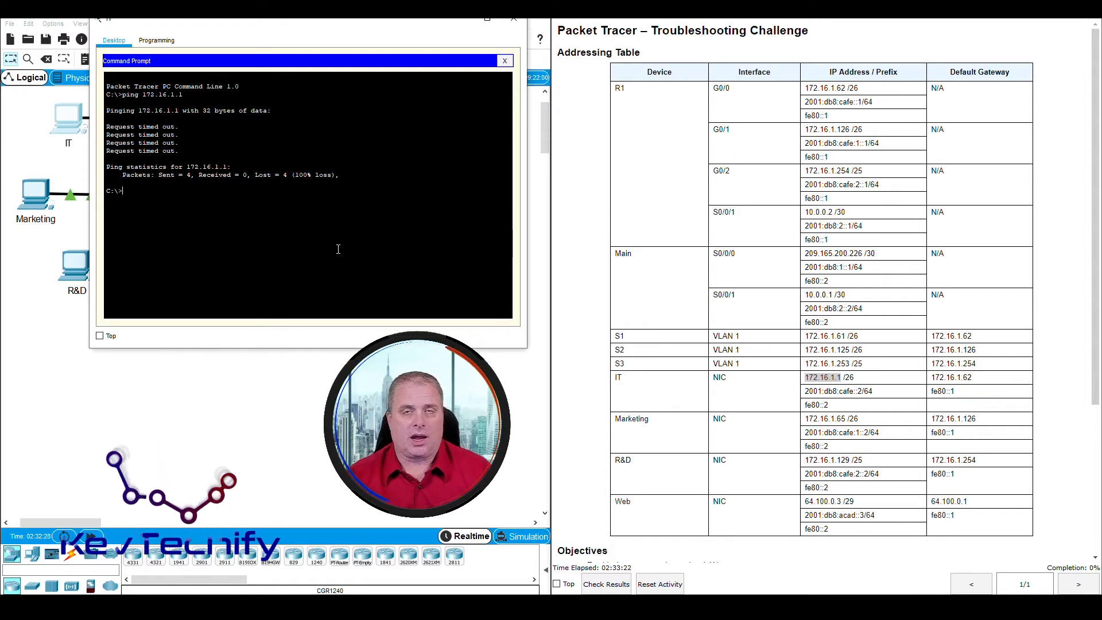
text(ipconfig)
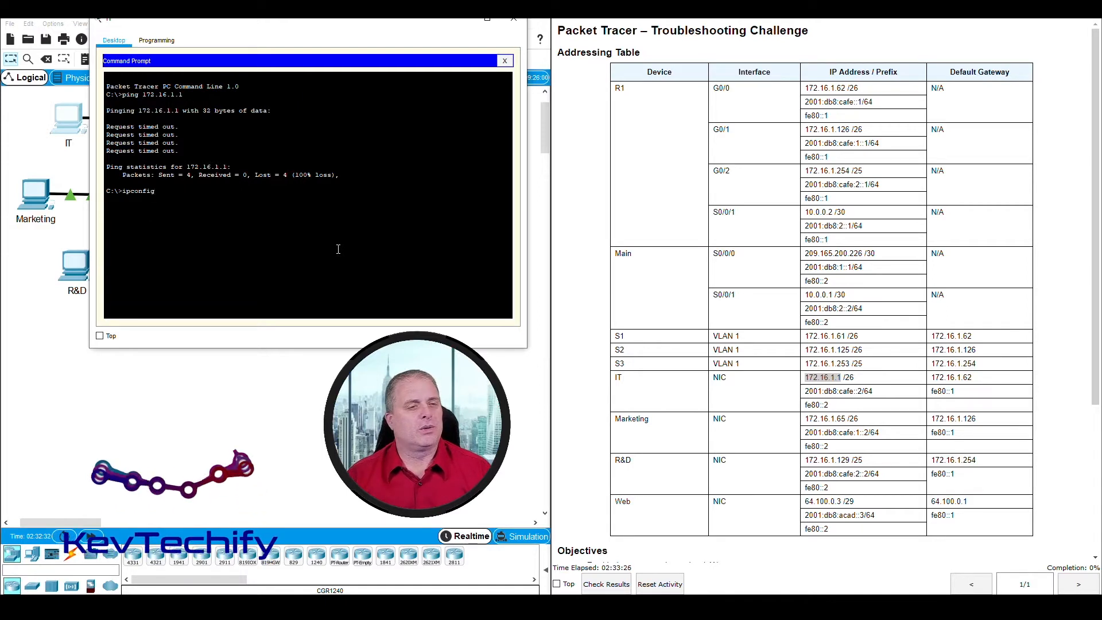
Step: Run ipconfig and compare the PC's 192.168.1.1 / 192.168.1.62 settings with the table's 172.16.1.62 gateway
key(Return)
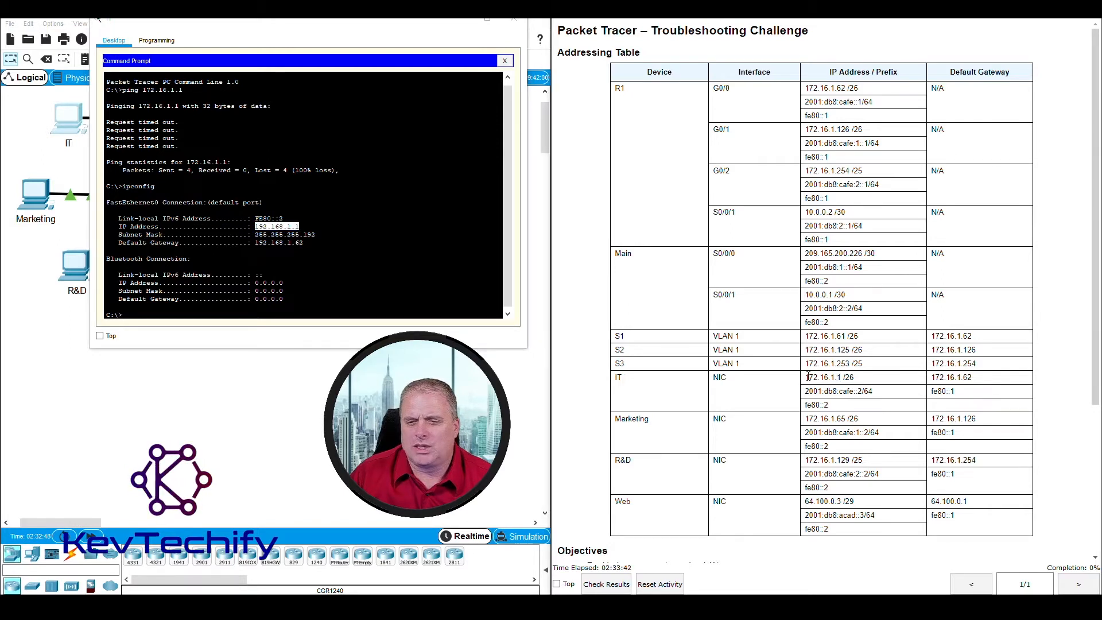
drag(809, 377, 831, 378)
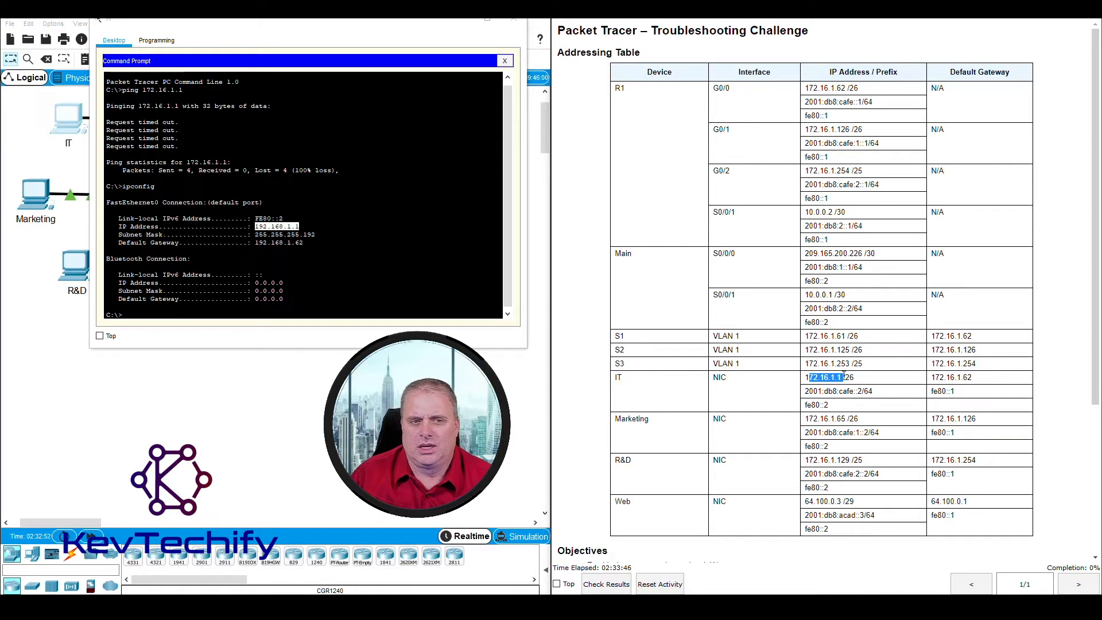
click(806, 382)
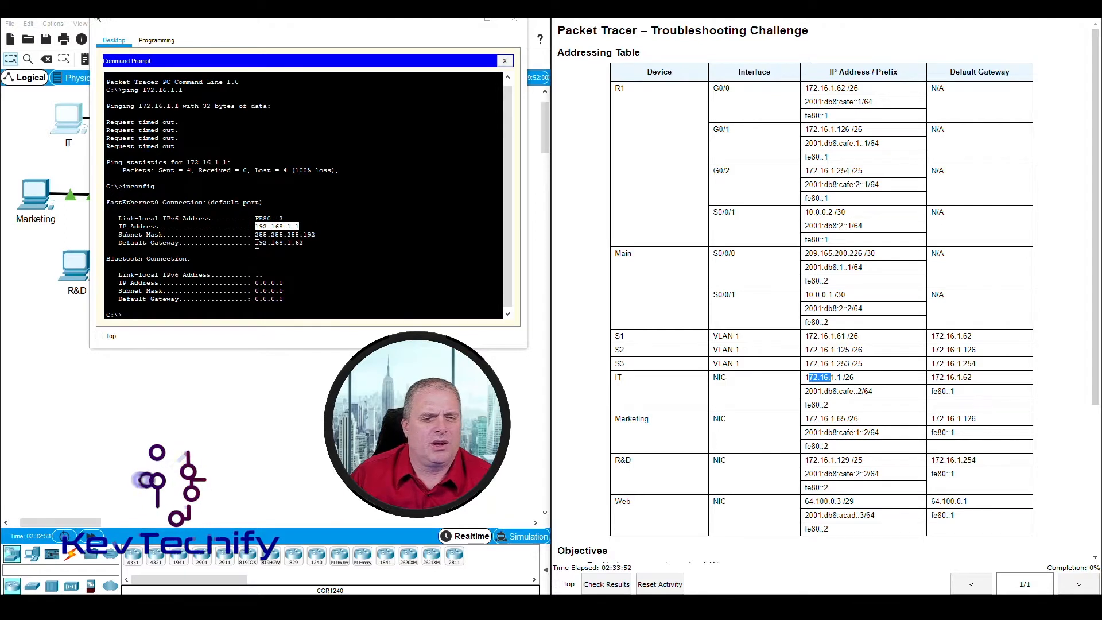
drag(255, 242, 304, 246)
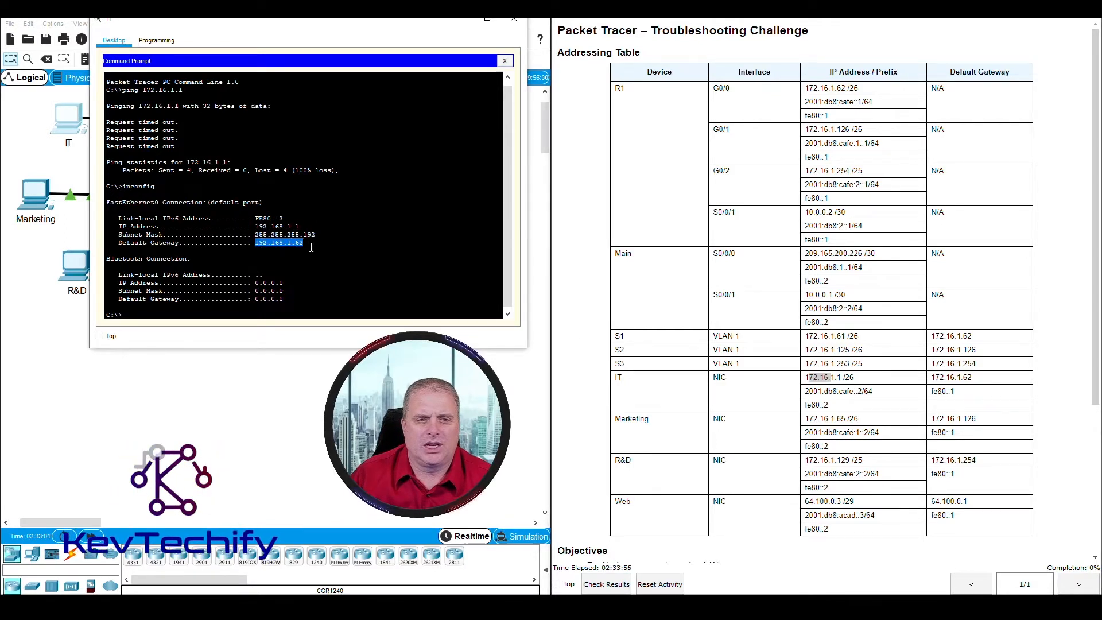
click(958, 392)
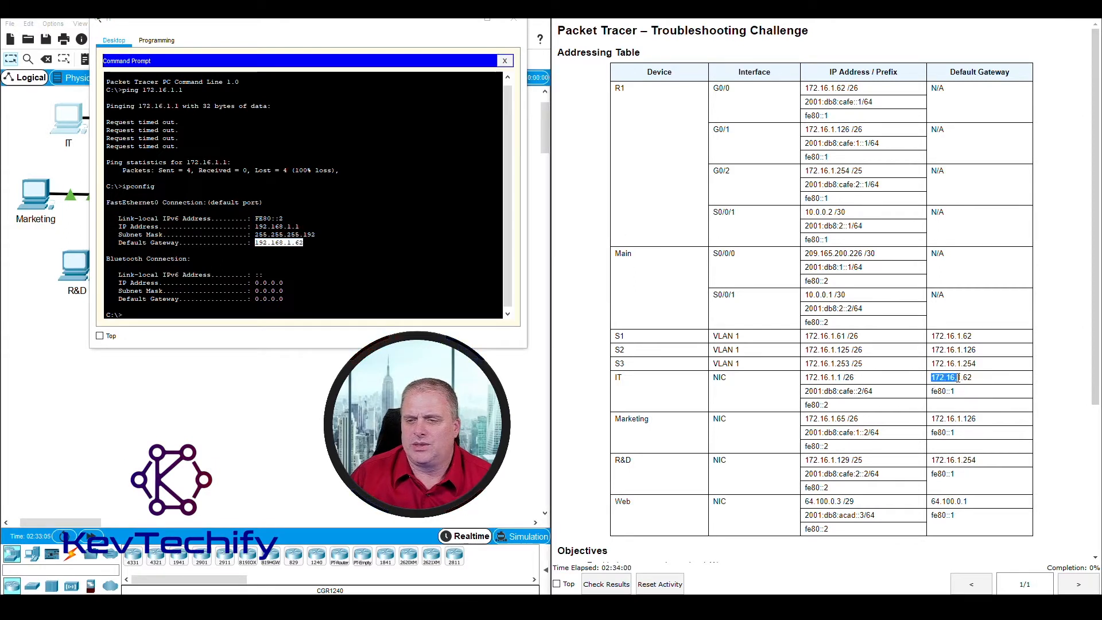
drag(958, 377, 973, 377)
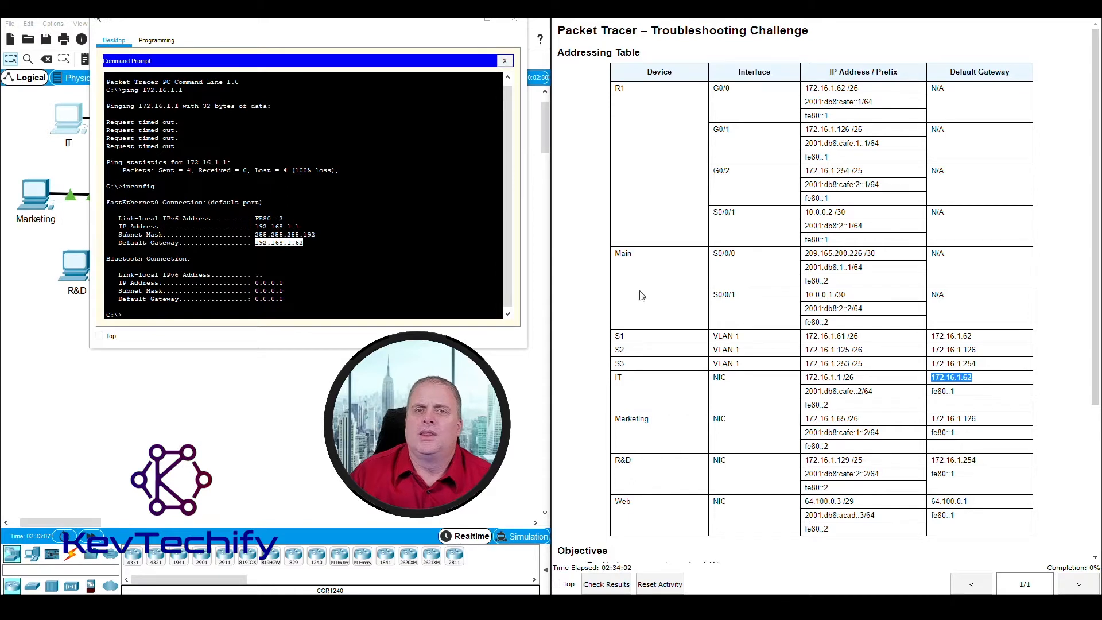
click(387, 227)
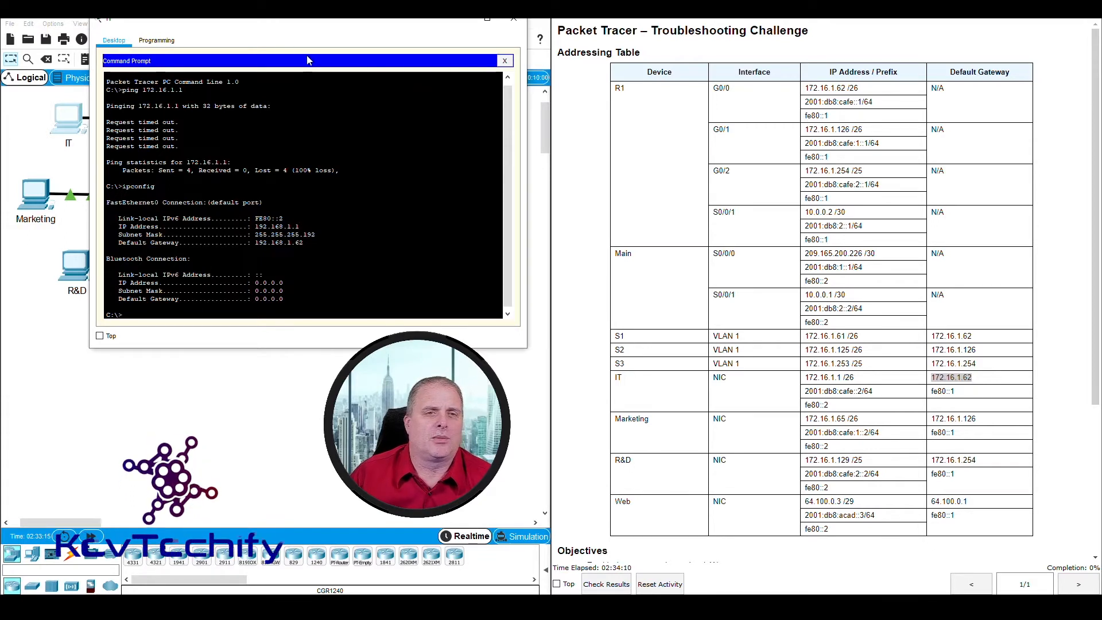
click(505, 61)
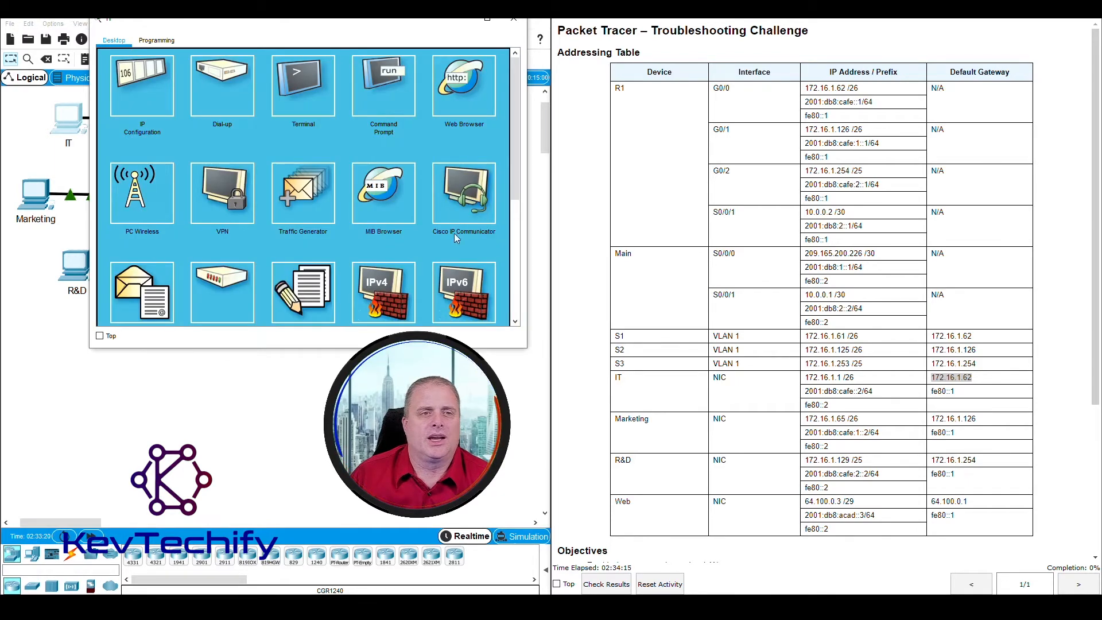
Step: In the IT PC's IP Configuration, replace 192.168.1.1 with the IPv4 address 172.16.1.1
click(154, 94)
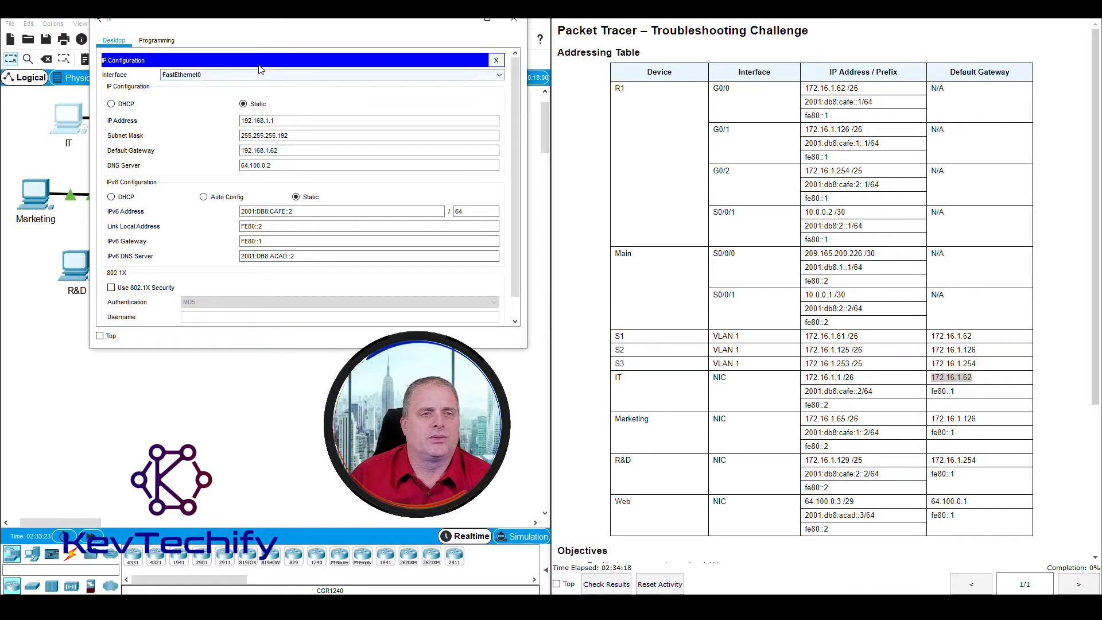
drag(282, 28, 249, 21)
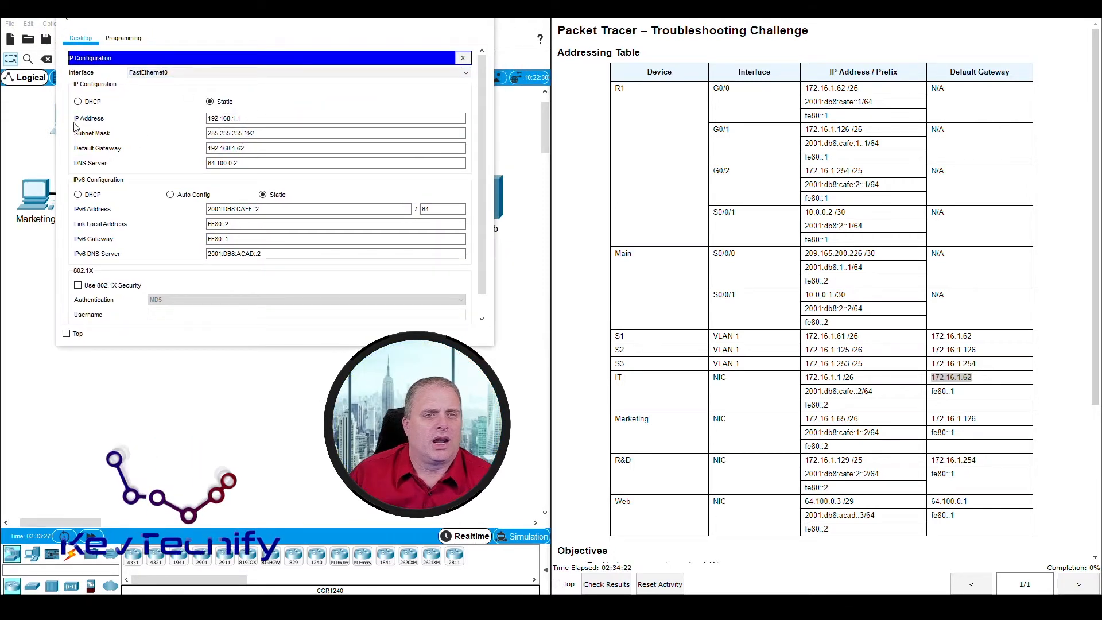
click(210, 119)
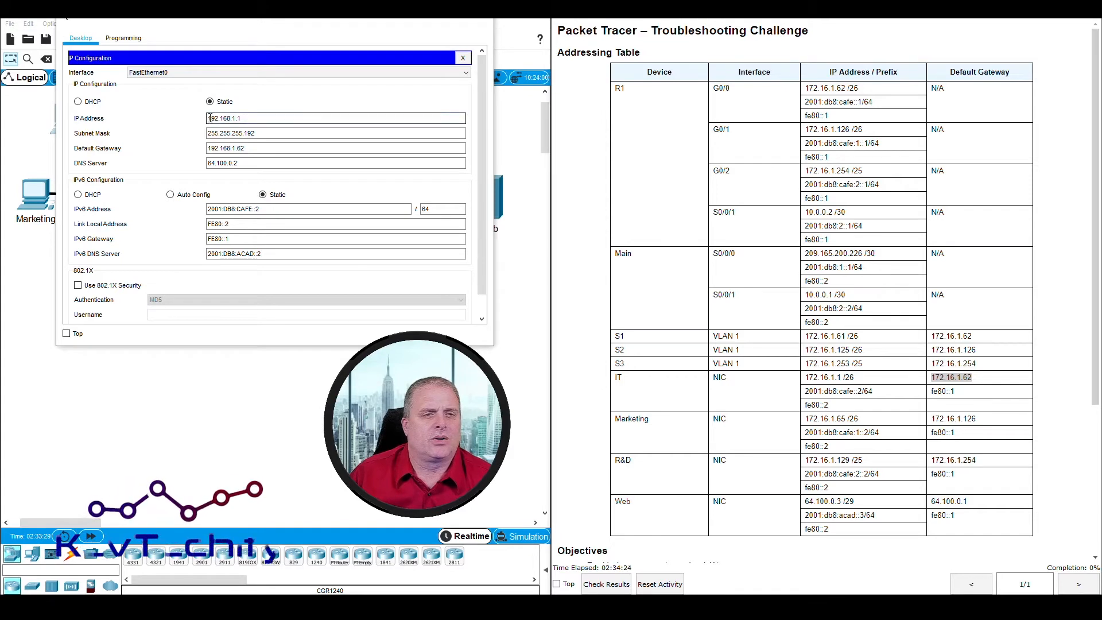
drag(210, 119, 332, 114)
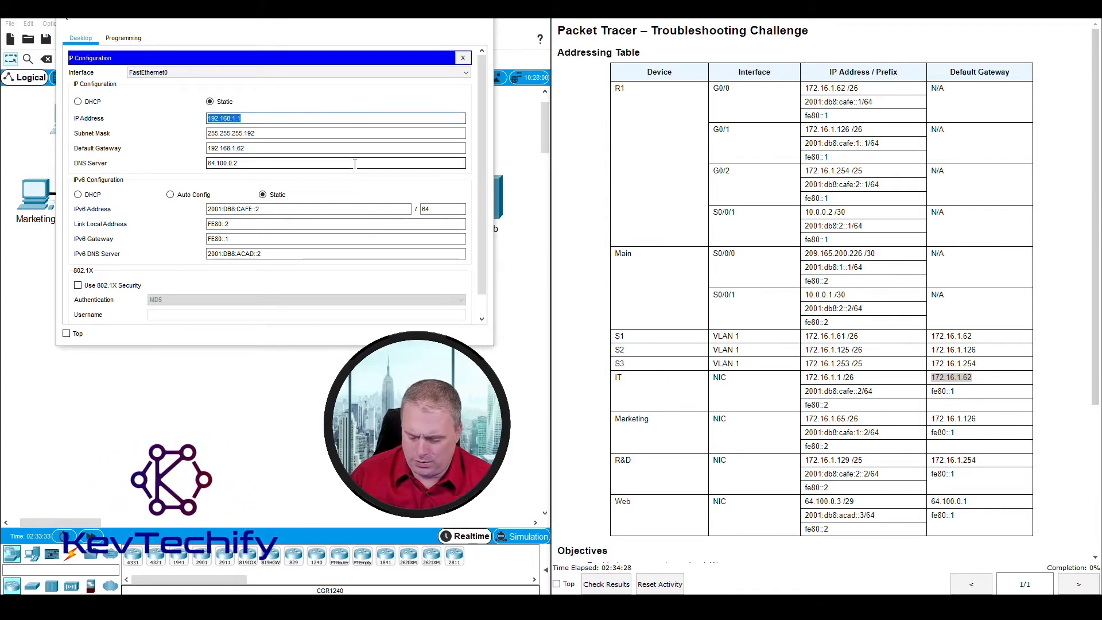
text(172.16.1.)
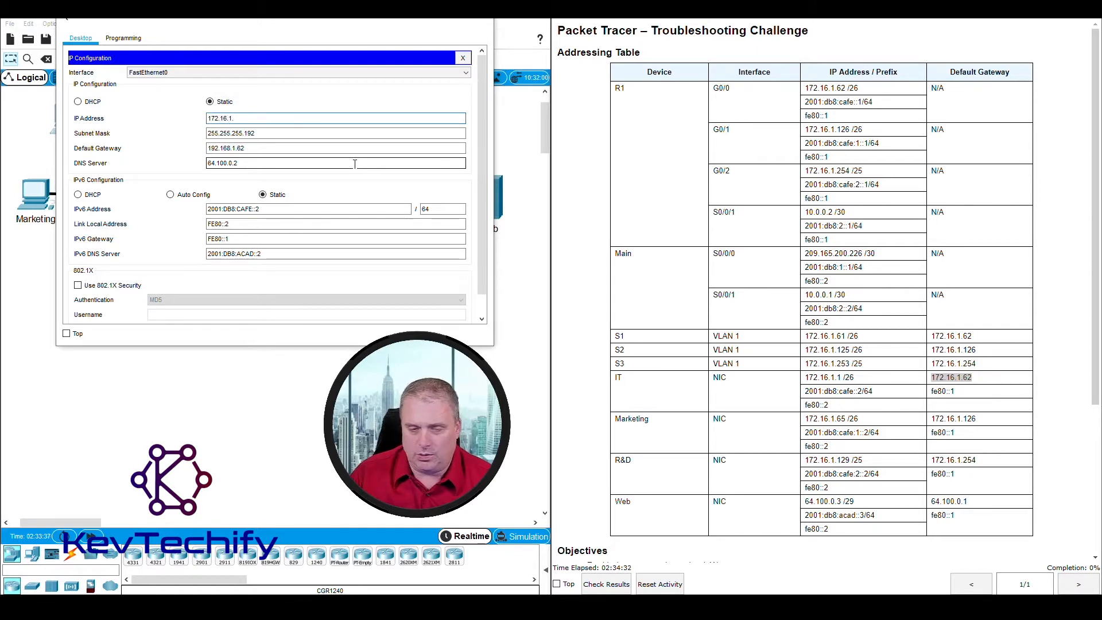
text(61)
key(Tab)
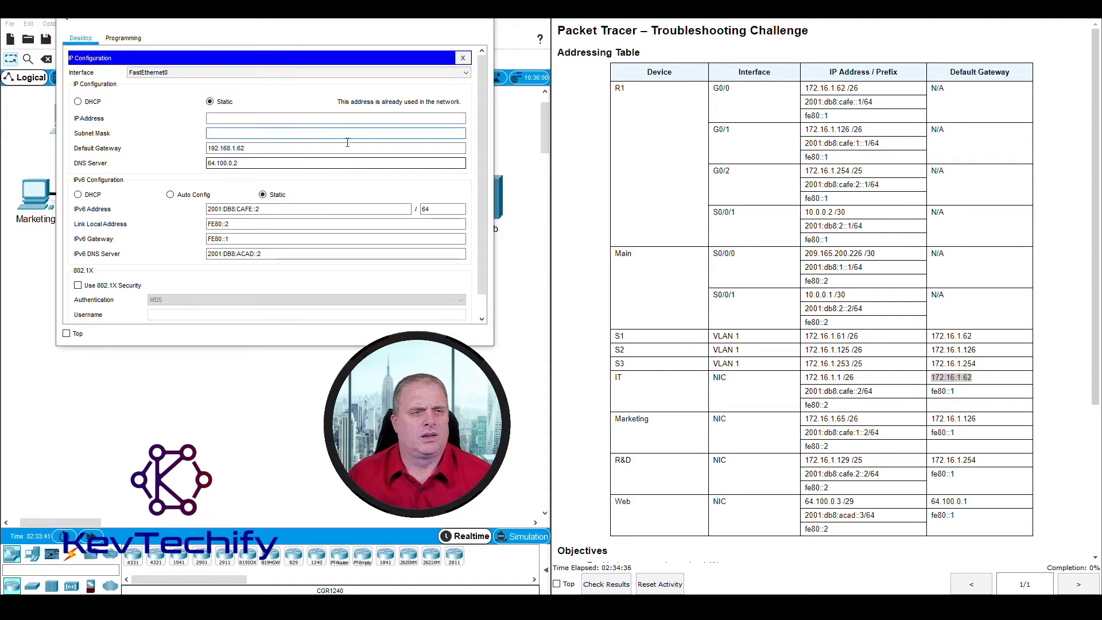
click(263, 119)
text(17)
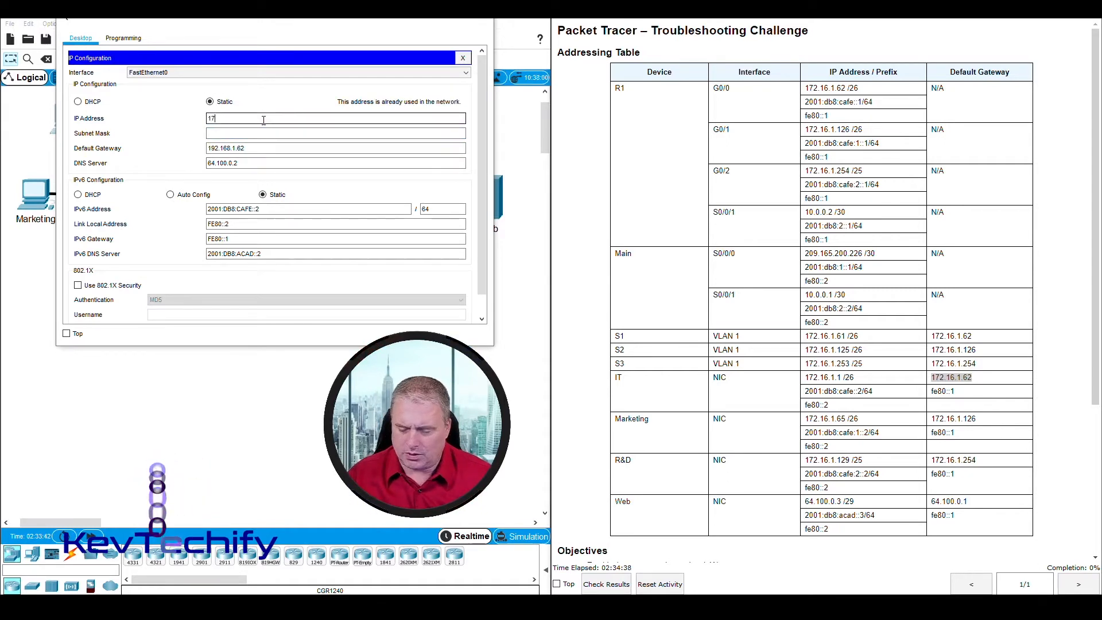
text(2.16.1)
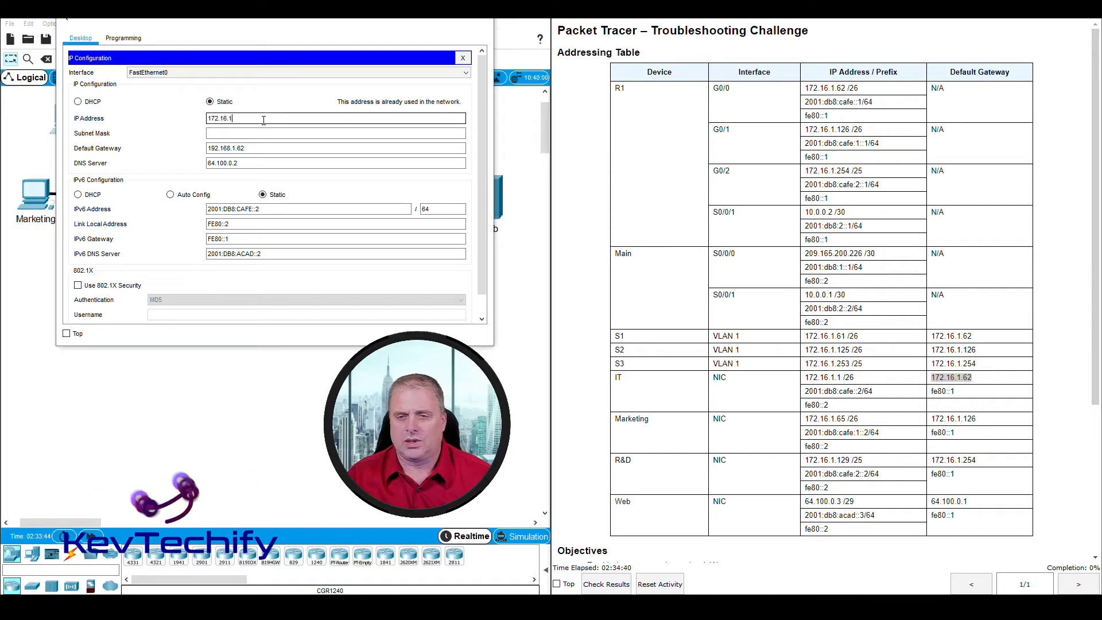
text(.1)
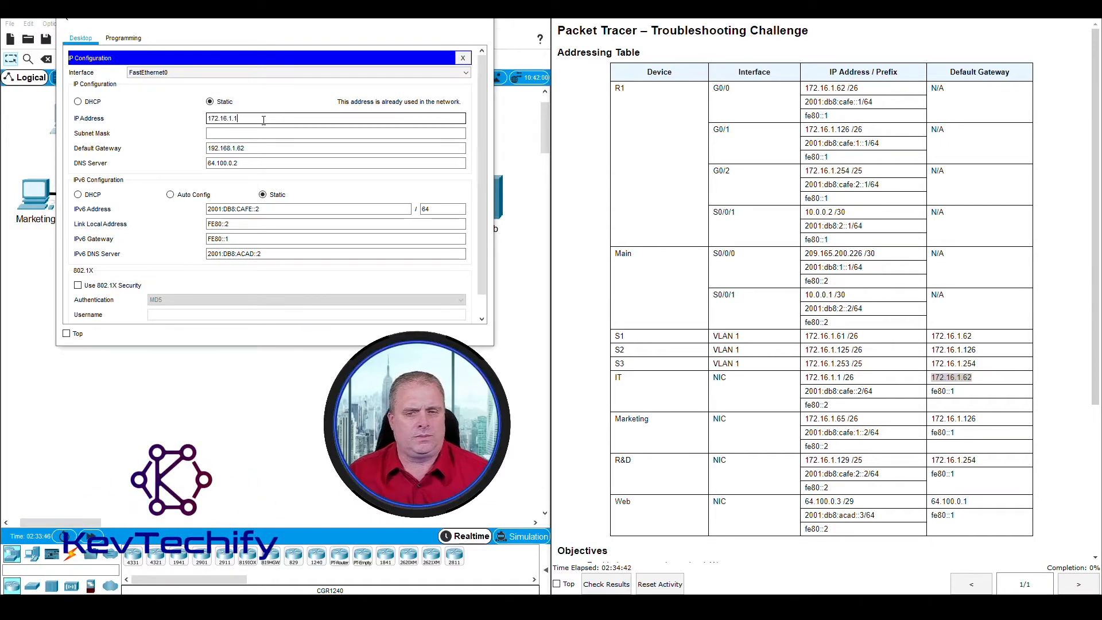
key(Tab)
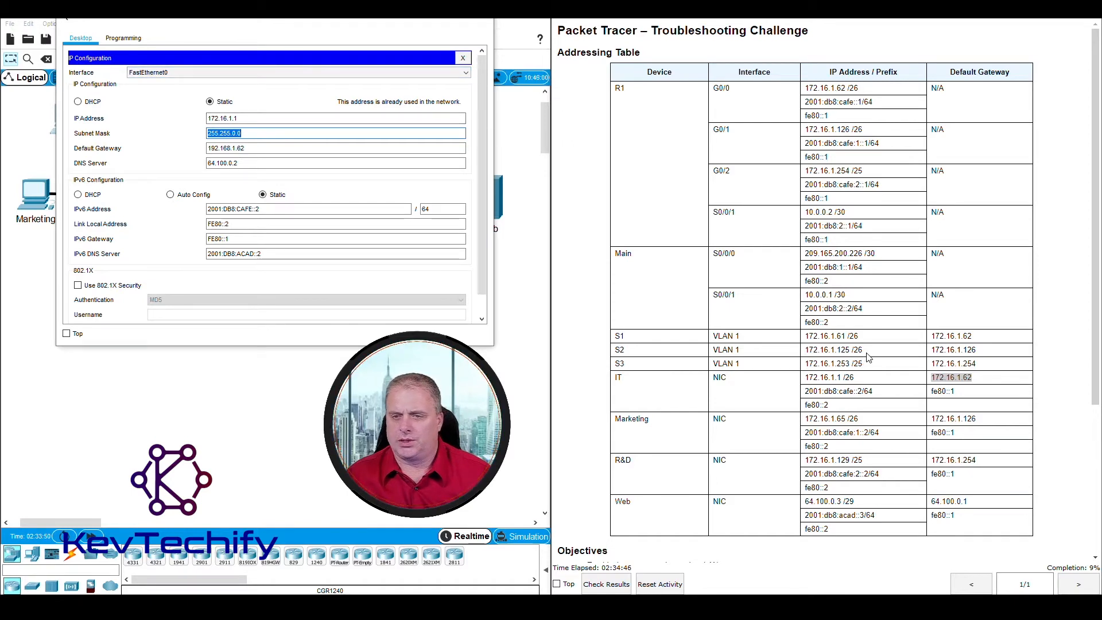
Step: Apply the /26 mask 255.255.255.192 and default gateway 172.16.1.62
click(846, 379)
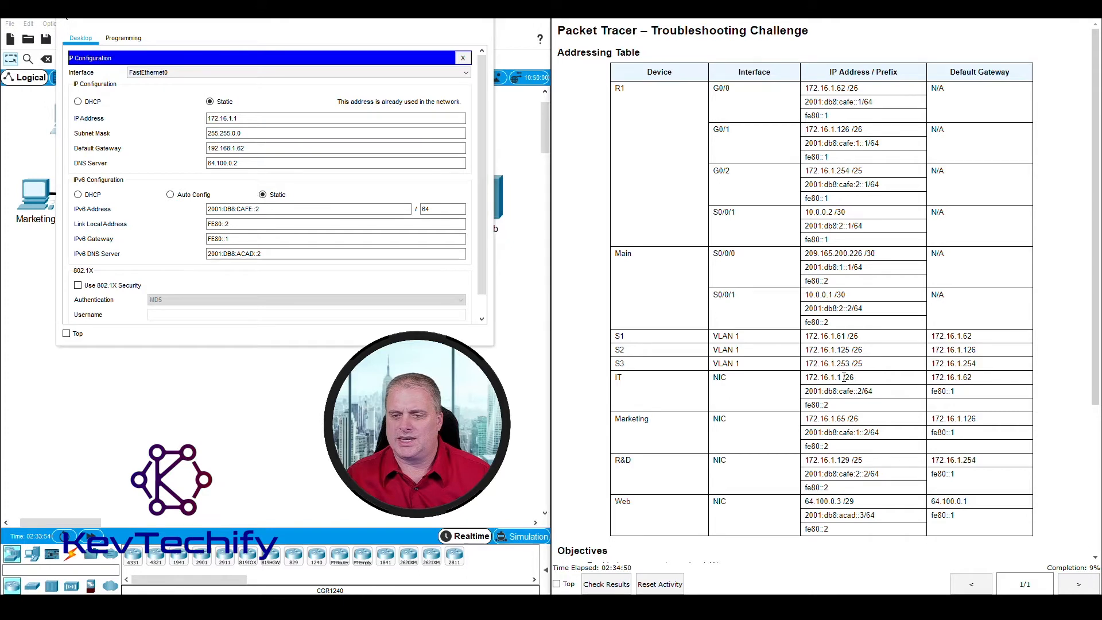
drag(843, 378, 856, 379)
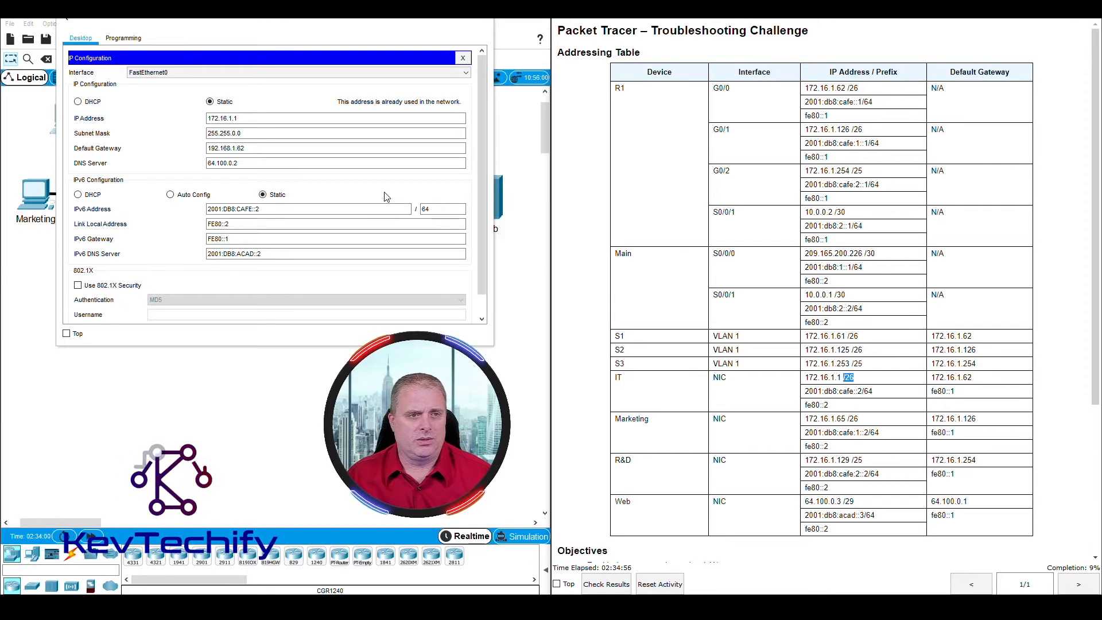
click(264, 133)
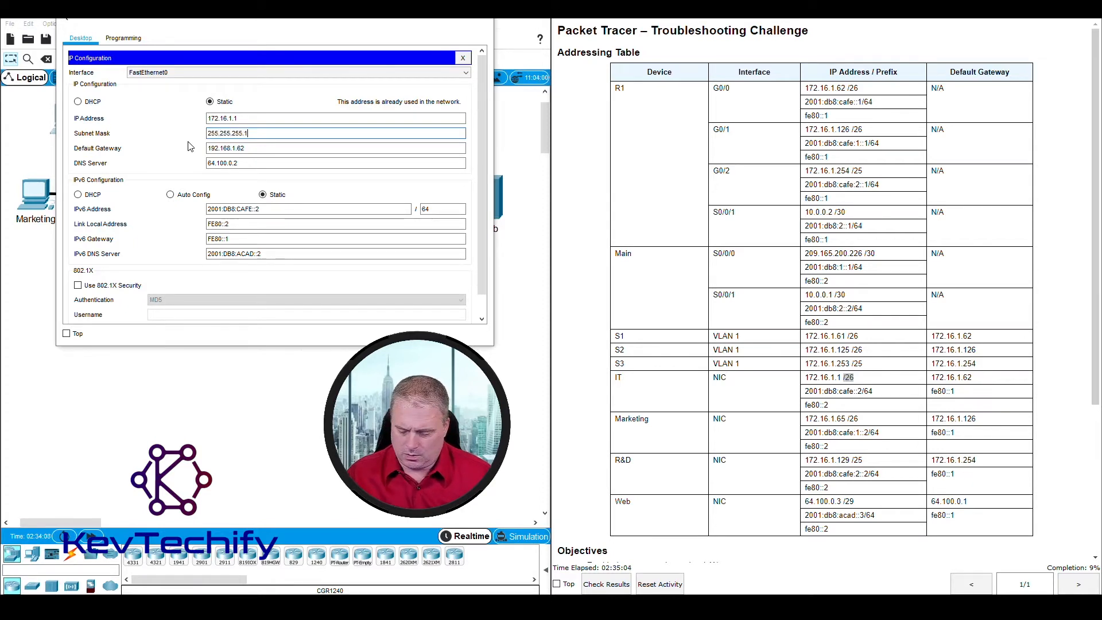
key(Tab)
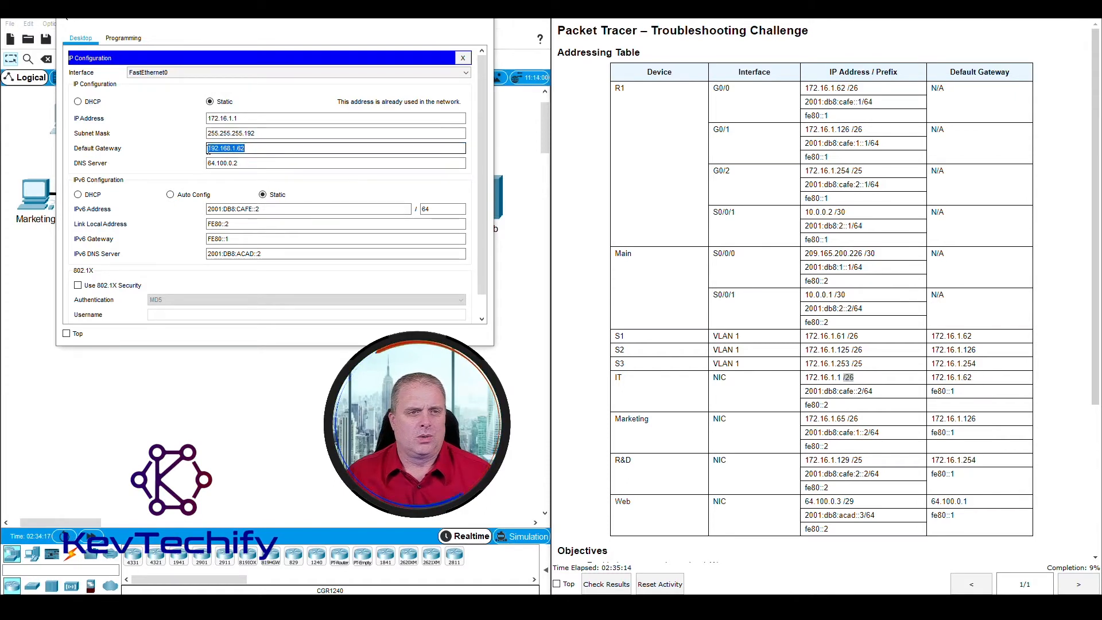
text(17)
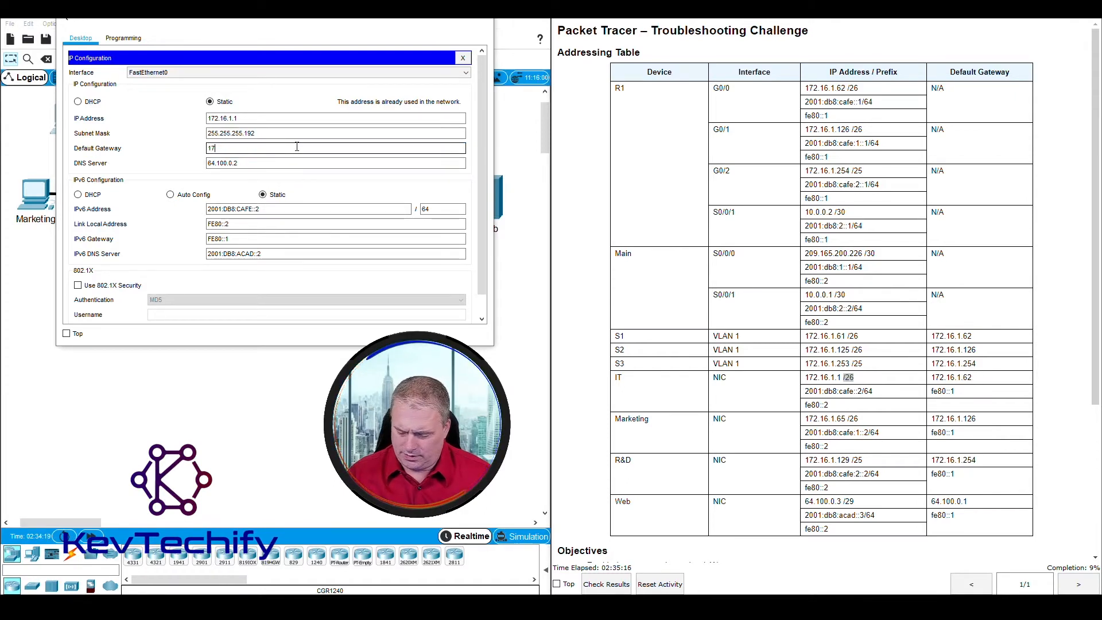
text(2.16.1.62)
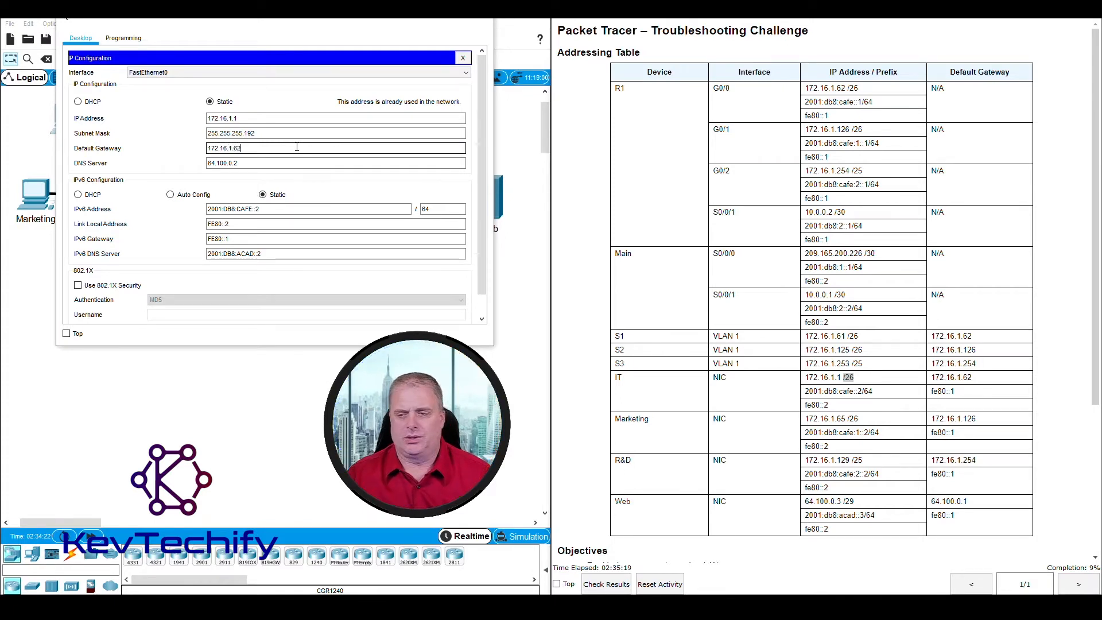
key(Tab)
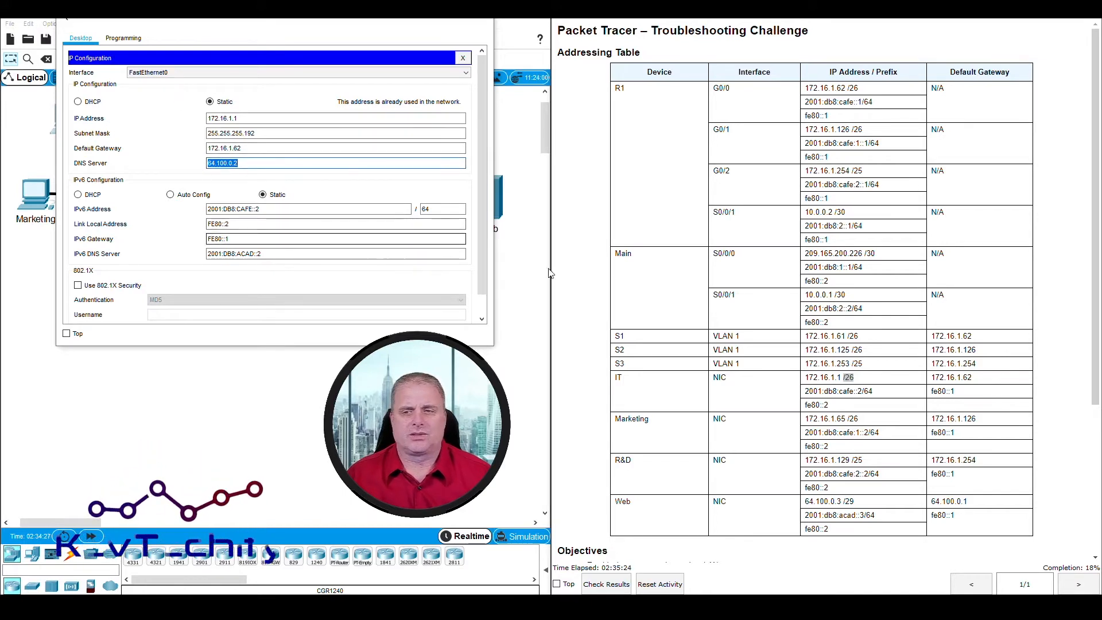
Step: Compare the IT PC's IPv6 addresses with the table and confirm which interface is being configured
click(807, 391)
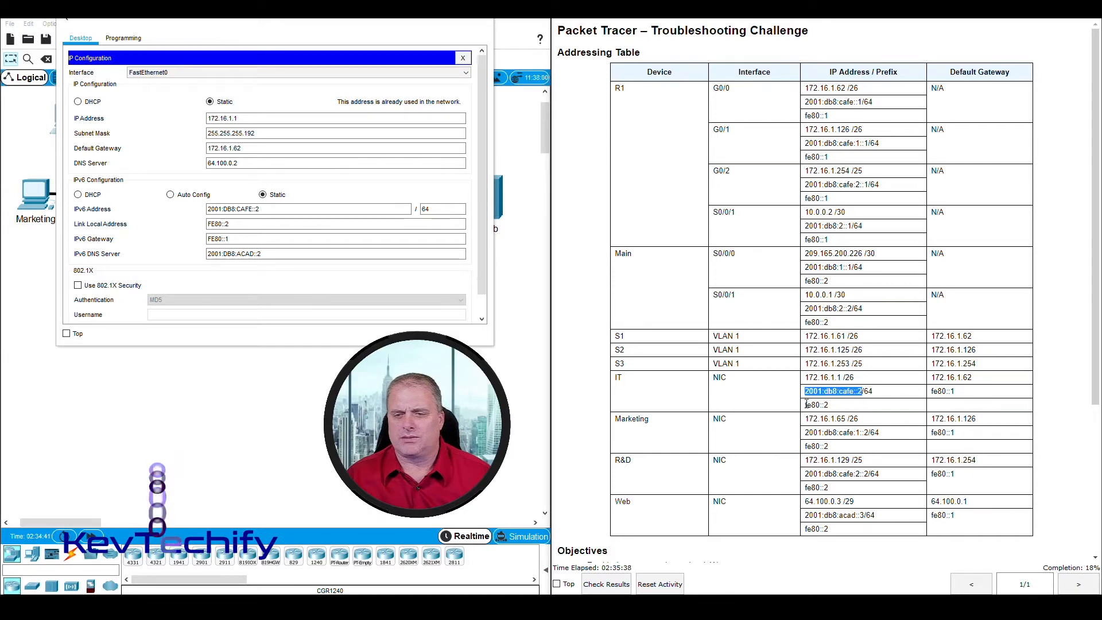
drag(806, 404, 832, 406)
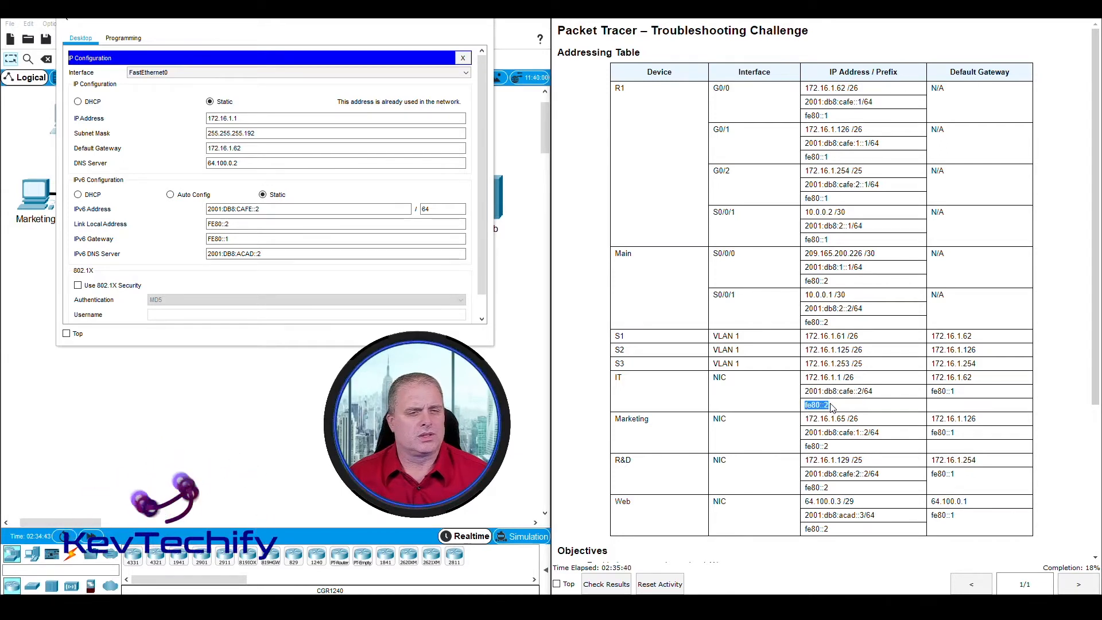
click(933, 392)
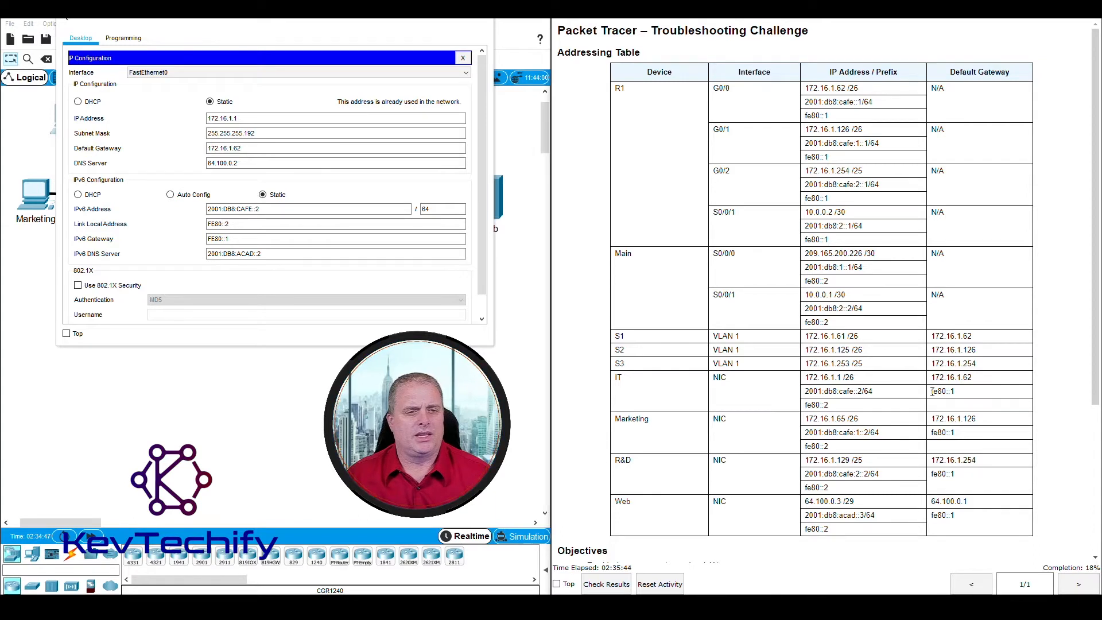
click(289, 75)
click(262, 104)
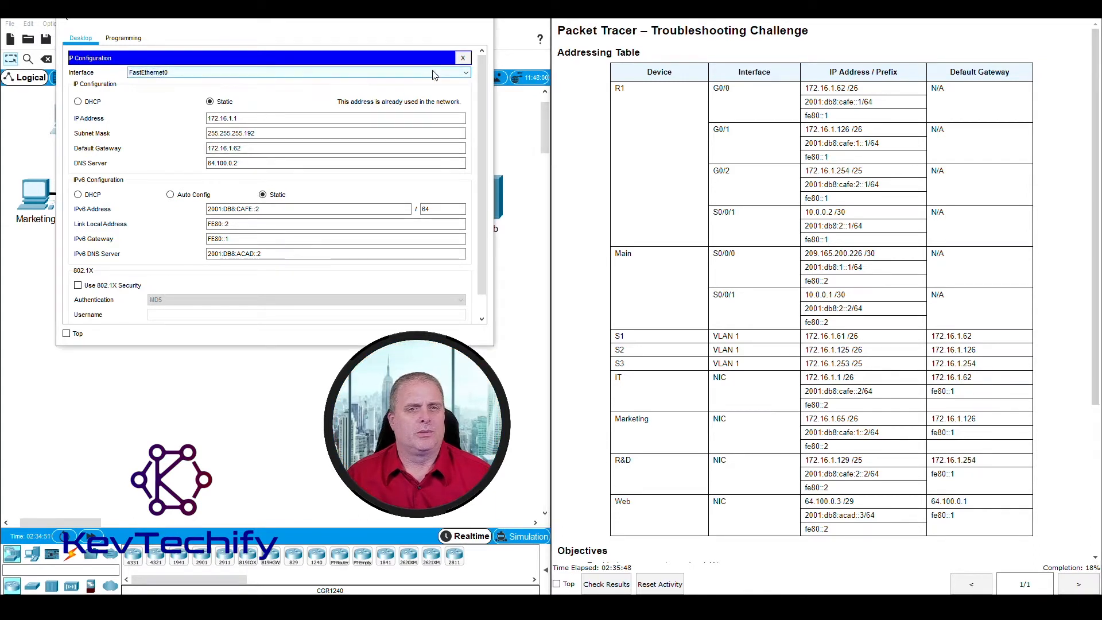
Step: Ping 172.16.1.1 from the IT PC's command prompt, receiving four replies with 0% loss
click(463, 58)
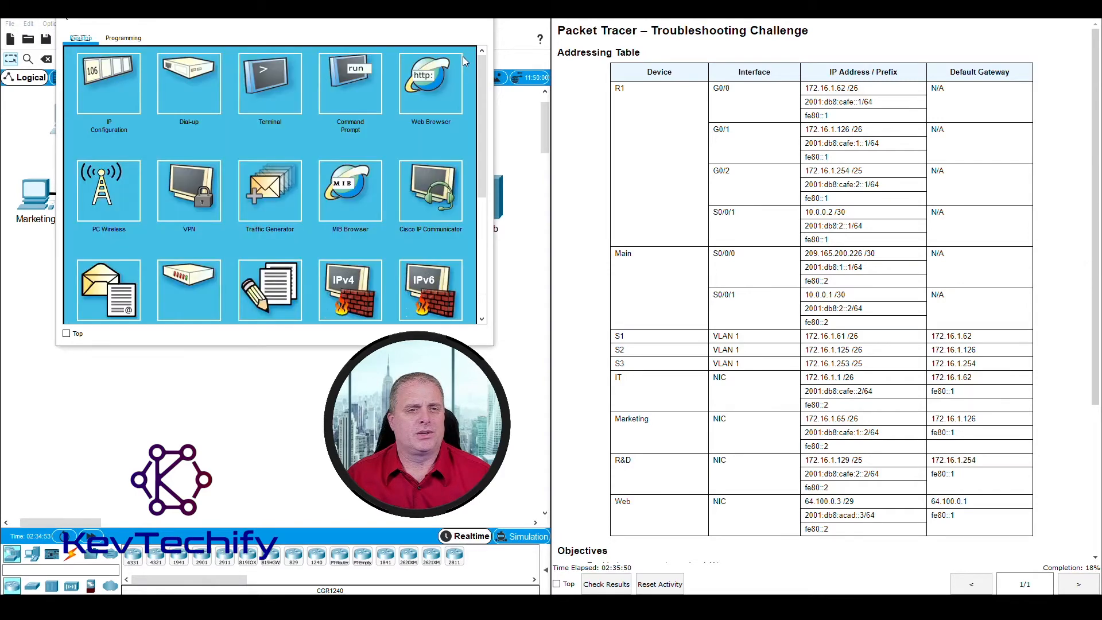
click(353, 80)
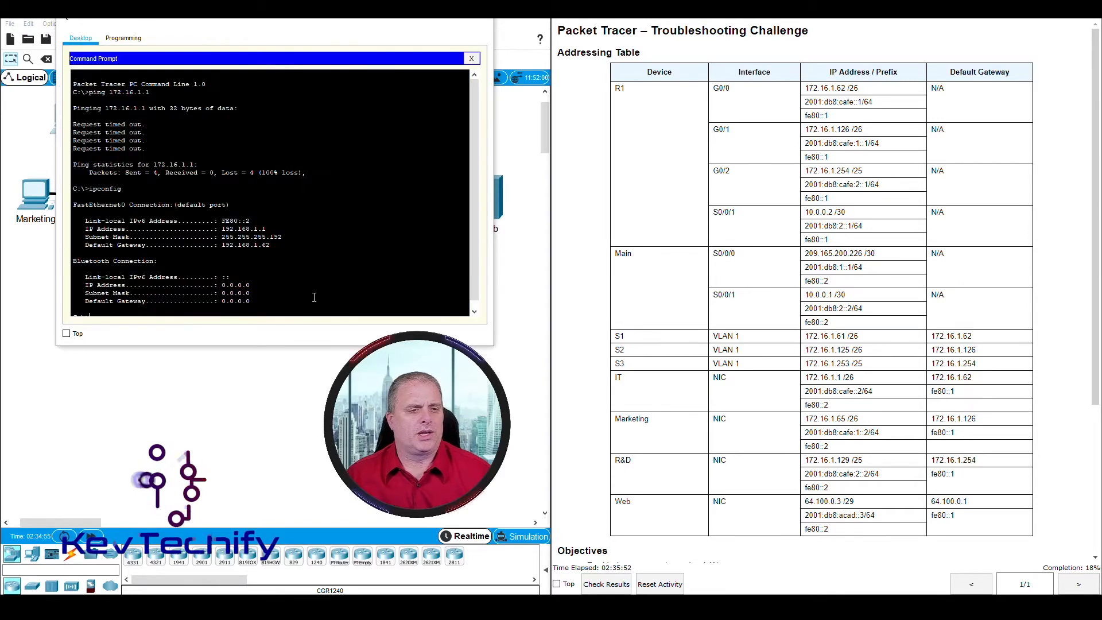
text(ping )
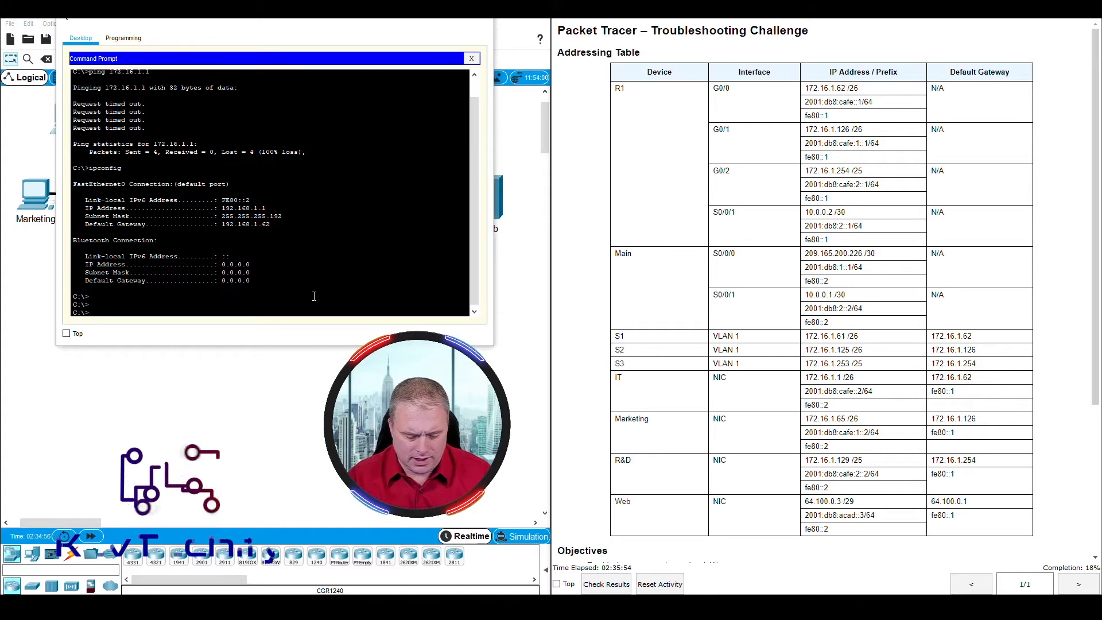
text(172.16.1.1)
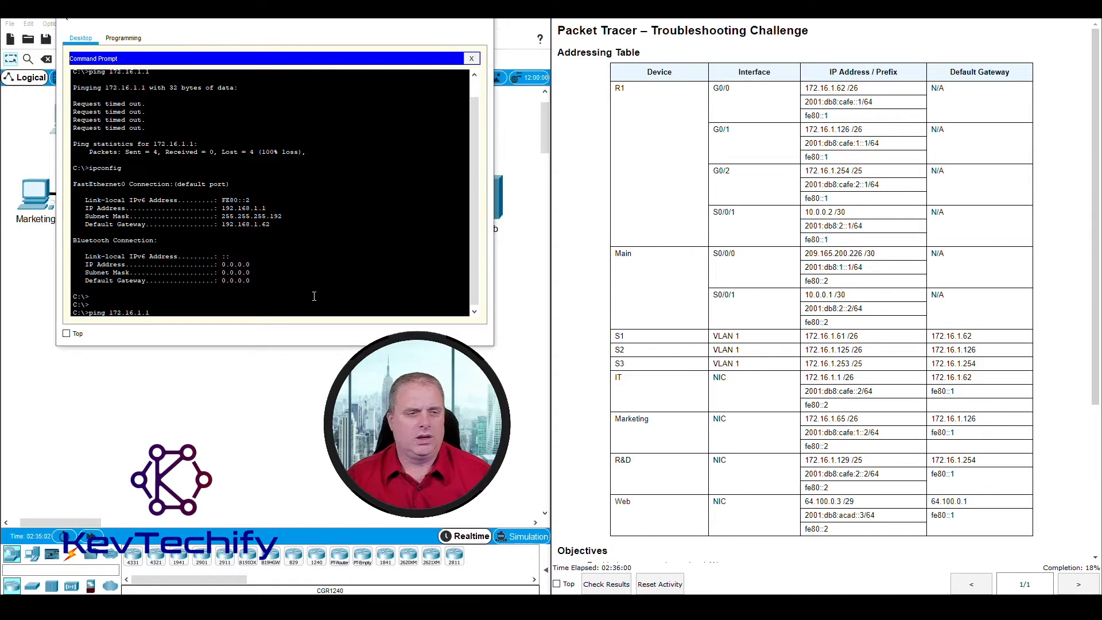
key(Return)
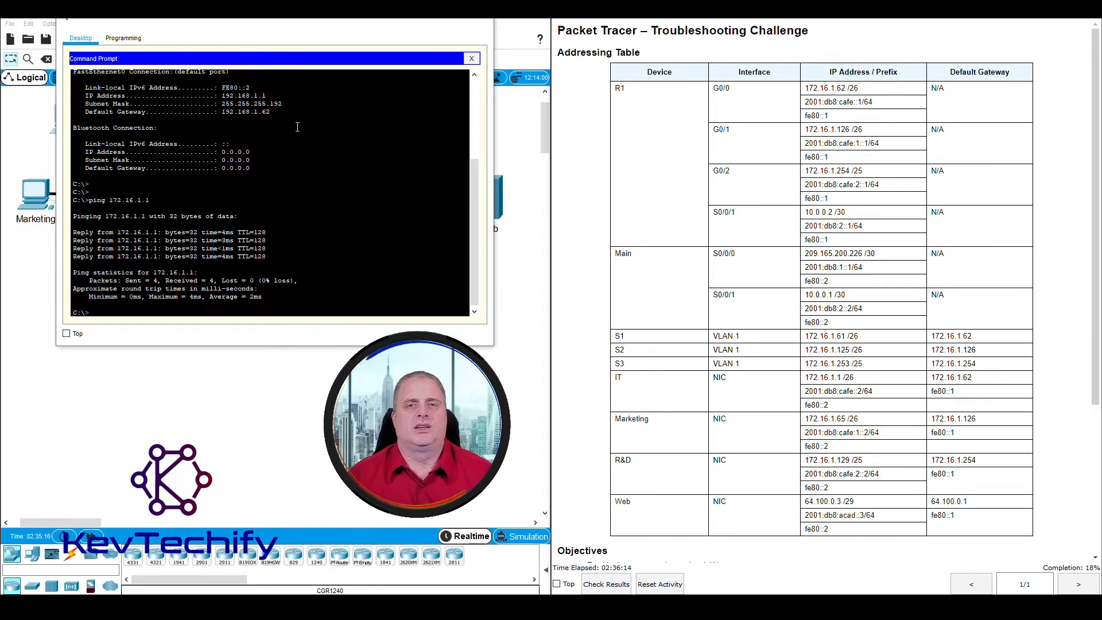
drag(313, 33, 637, 41)
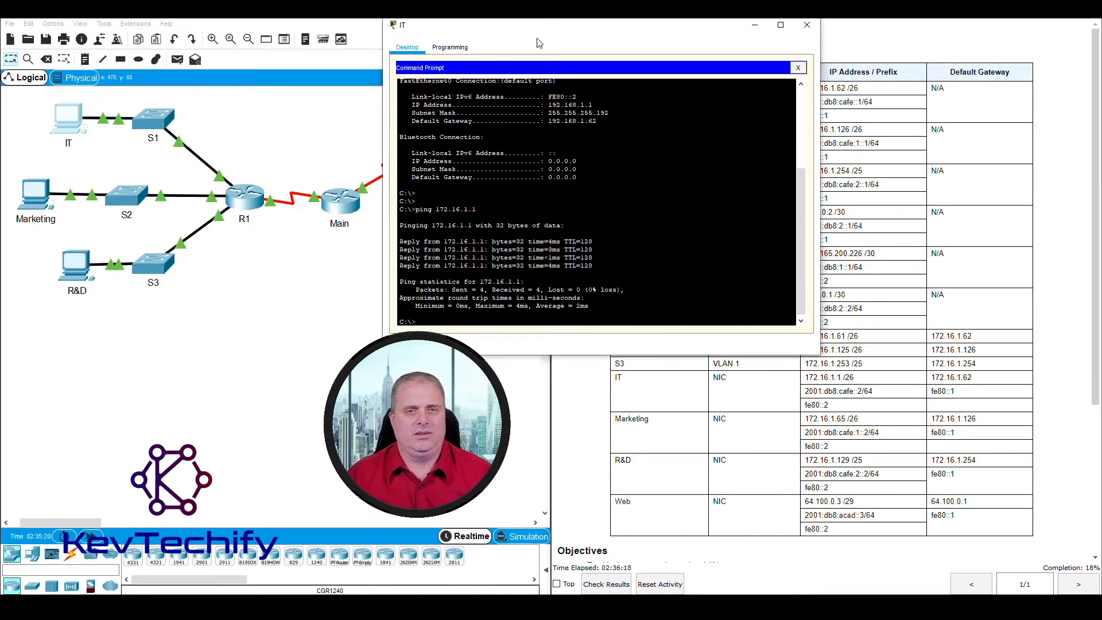
drag(554, 30, 295, 17)
drag(615, 336, 833, 345)
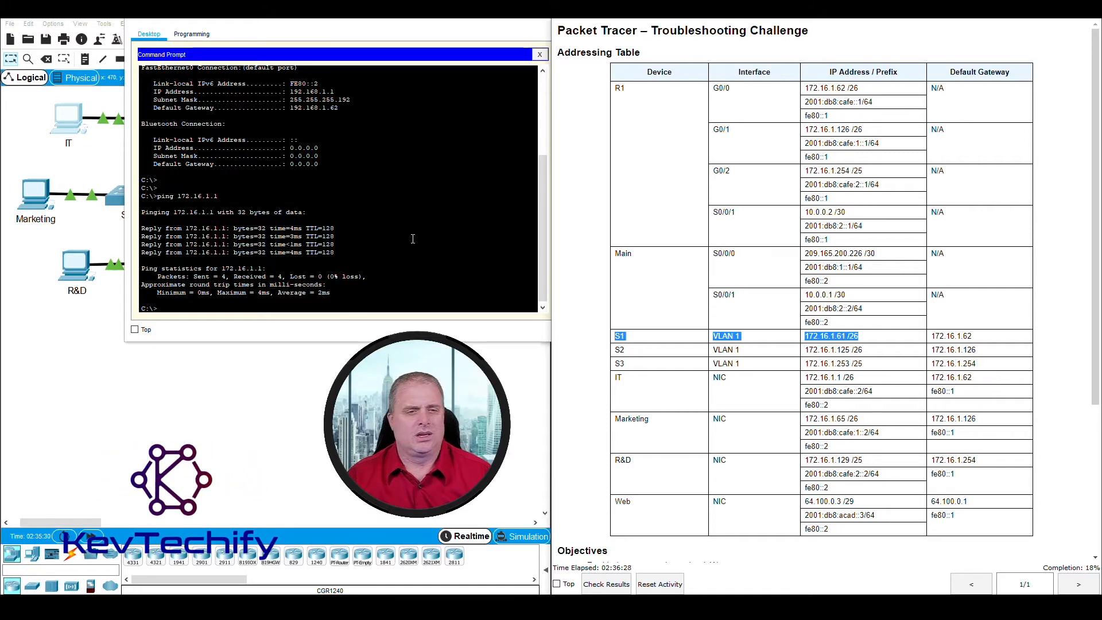
Step: Ping S1 at 172.16.1.61 twice, with the repeat returning all four replies
click(359, 304)
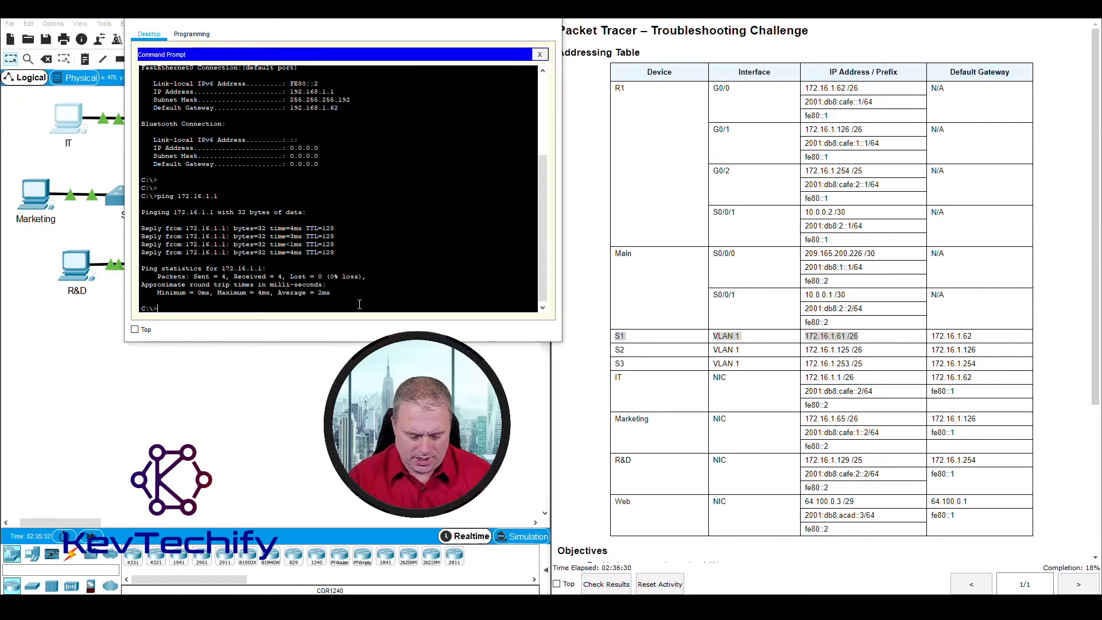
text(ping 17)
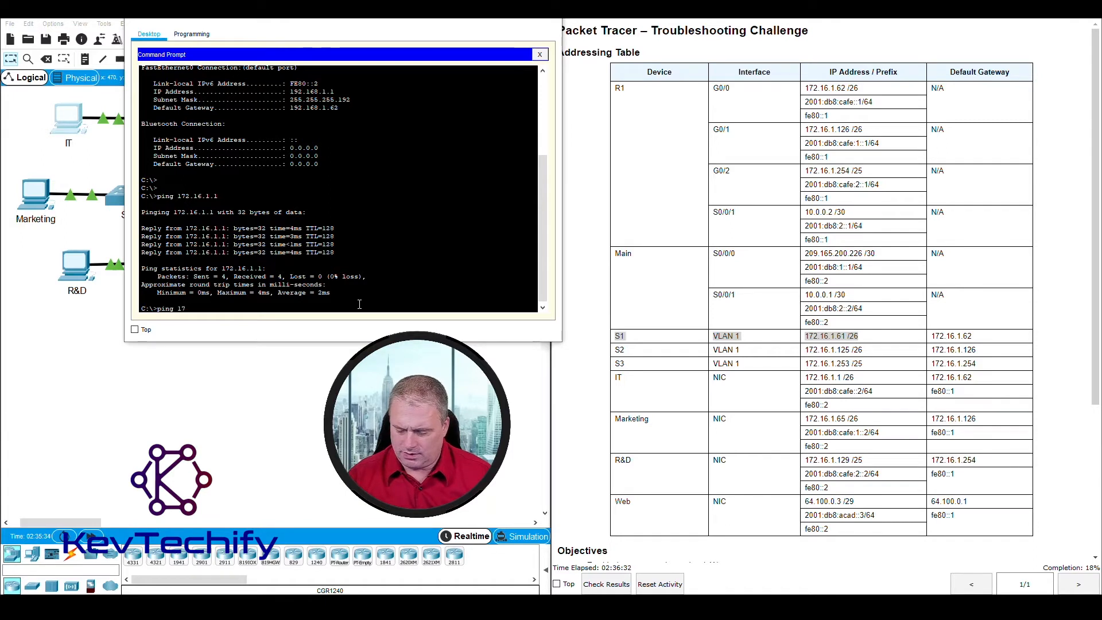
text(2.16.1.)
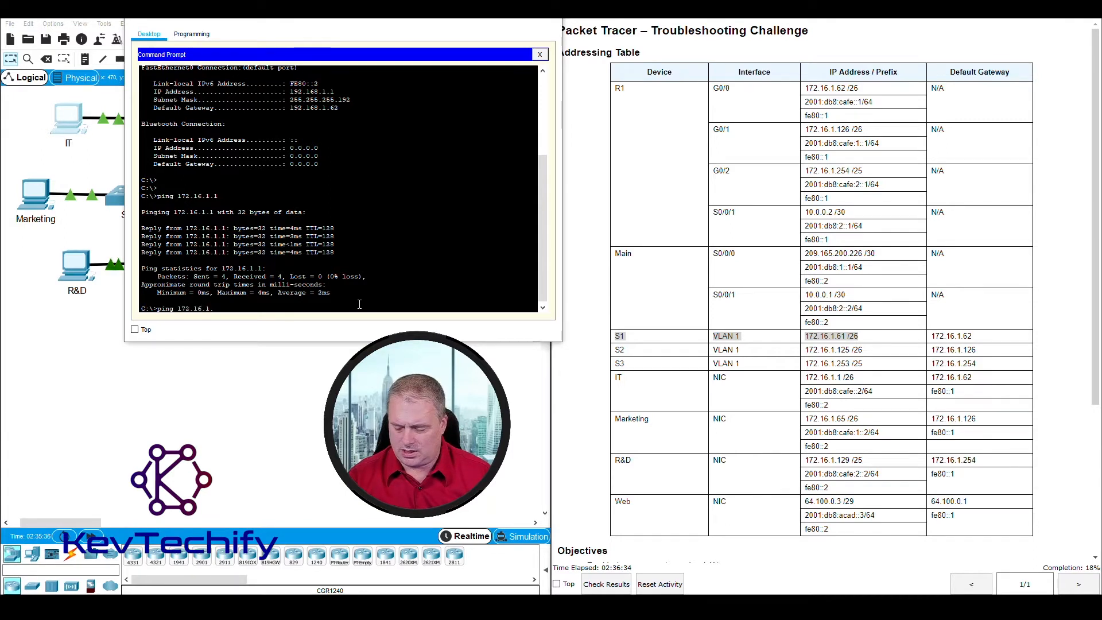
text(61)
key(Return)
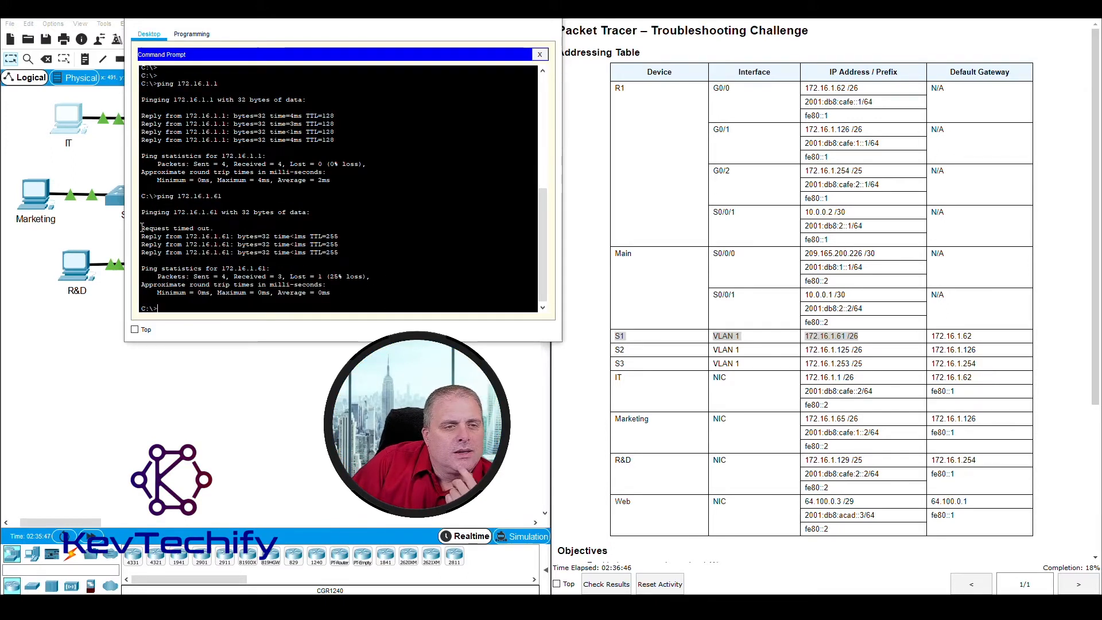
drag(144, 228, 218, 228)
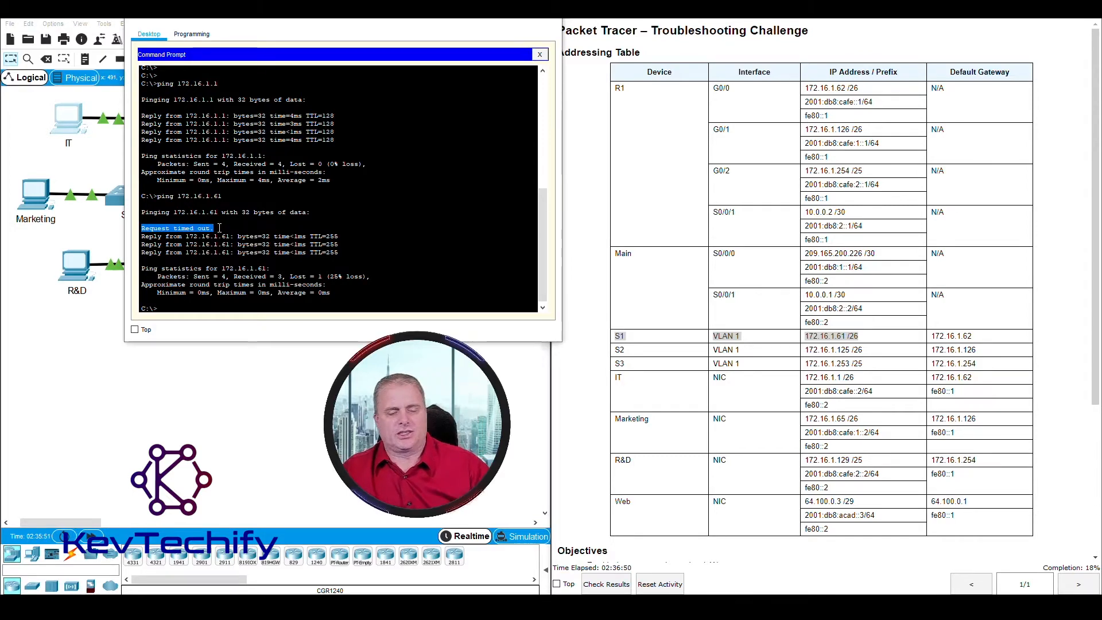
click(173, 302)
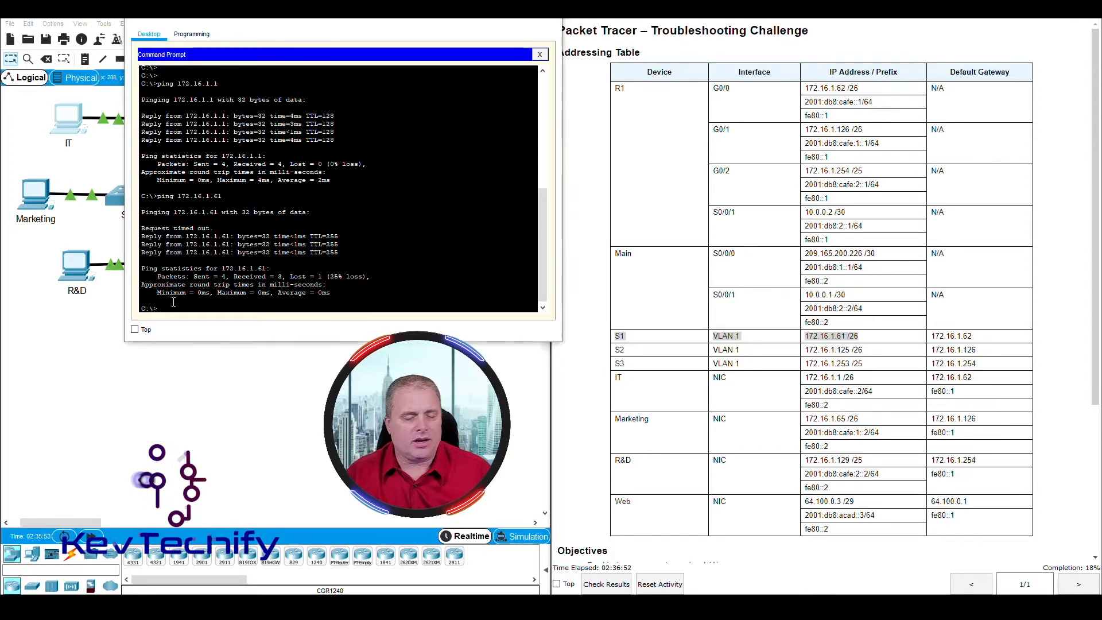
key(Up)
key(Return)
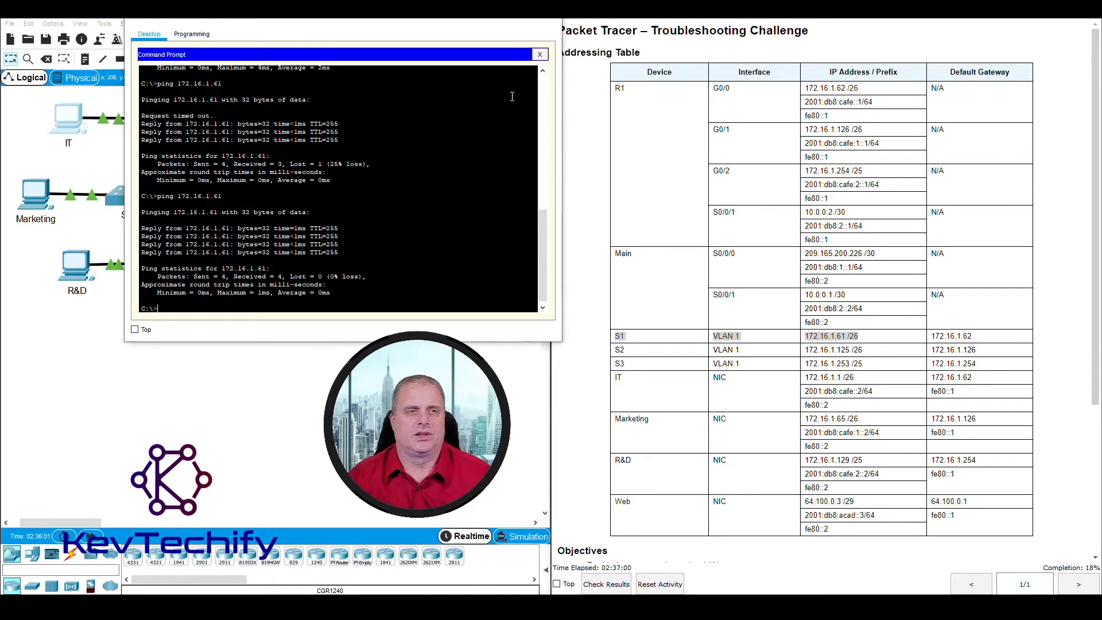
drag(440, 18, 833, 26)
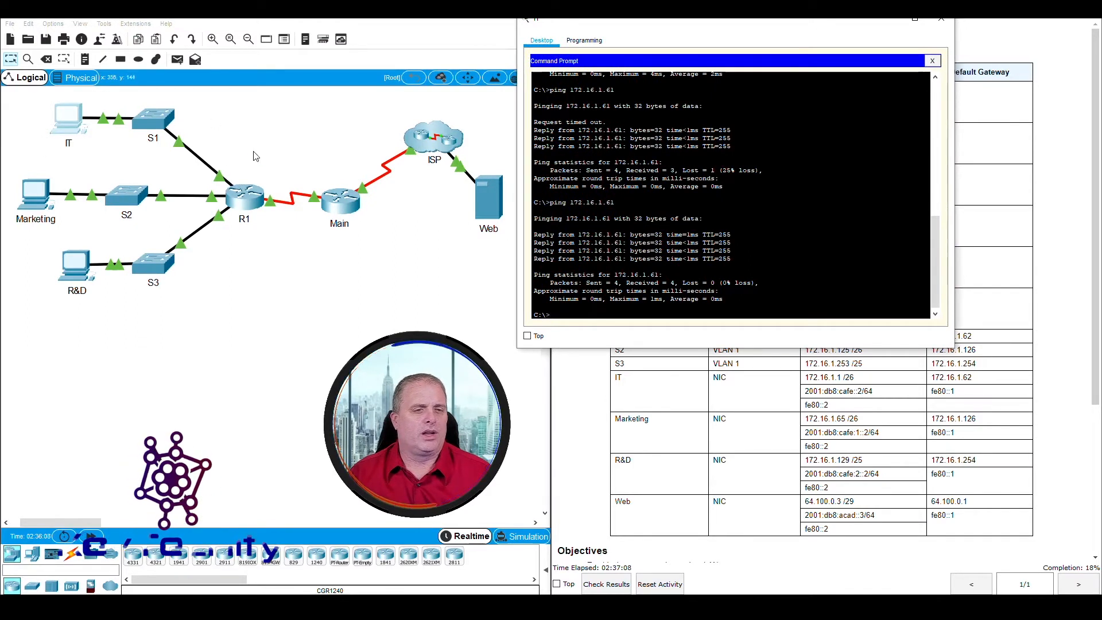
Step: Look up R1 G0/0's 172.16.1.62 in the addressing table and ping it, getting four replies
click(237, 169)
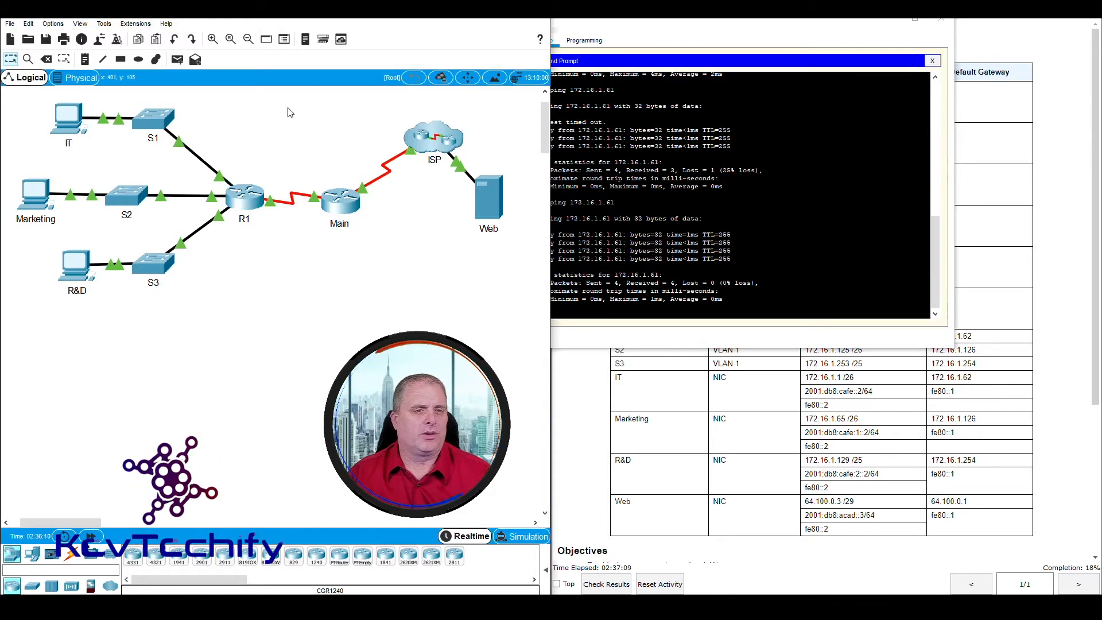
mouse_move(222, 182)
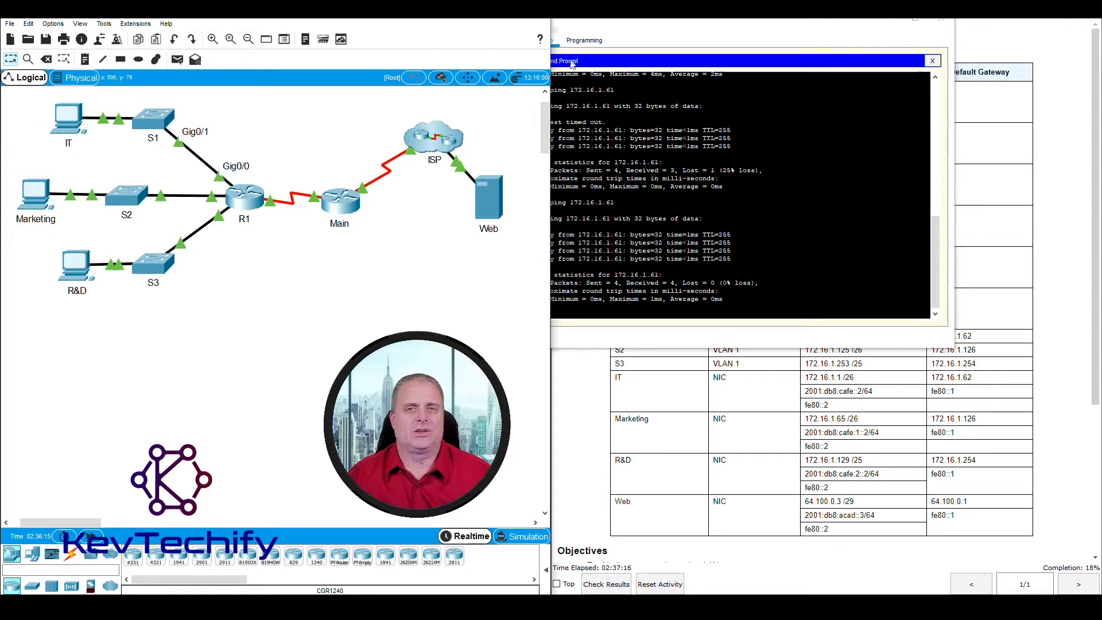
drag(679, 24, 270, 20)
click(619, 91)
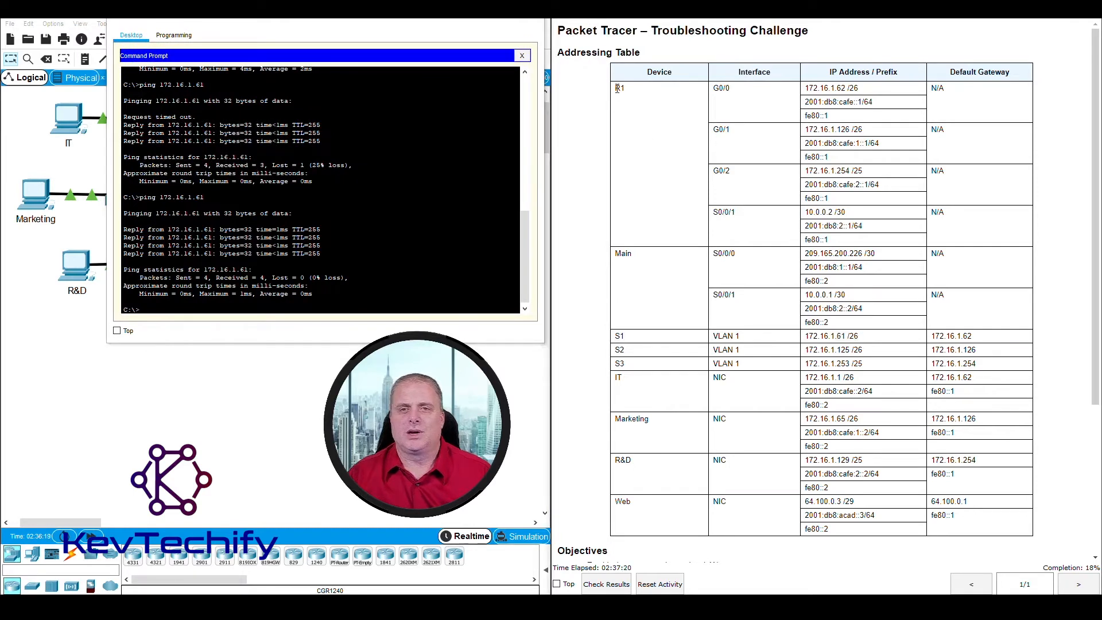
drag(793, 86, 873, 93)
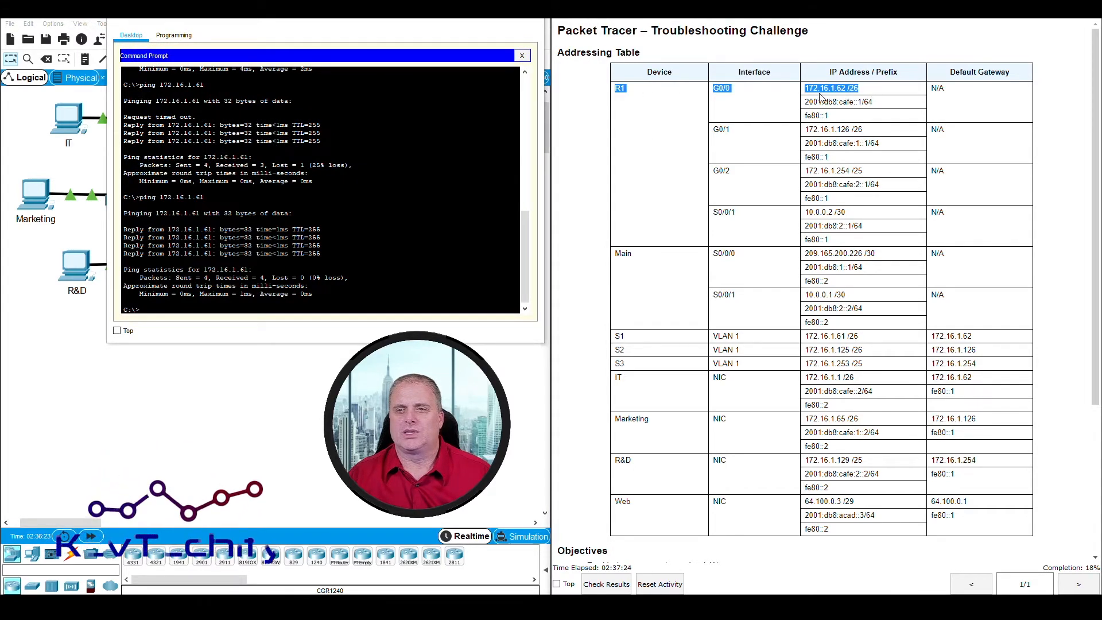
click(301, 309)
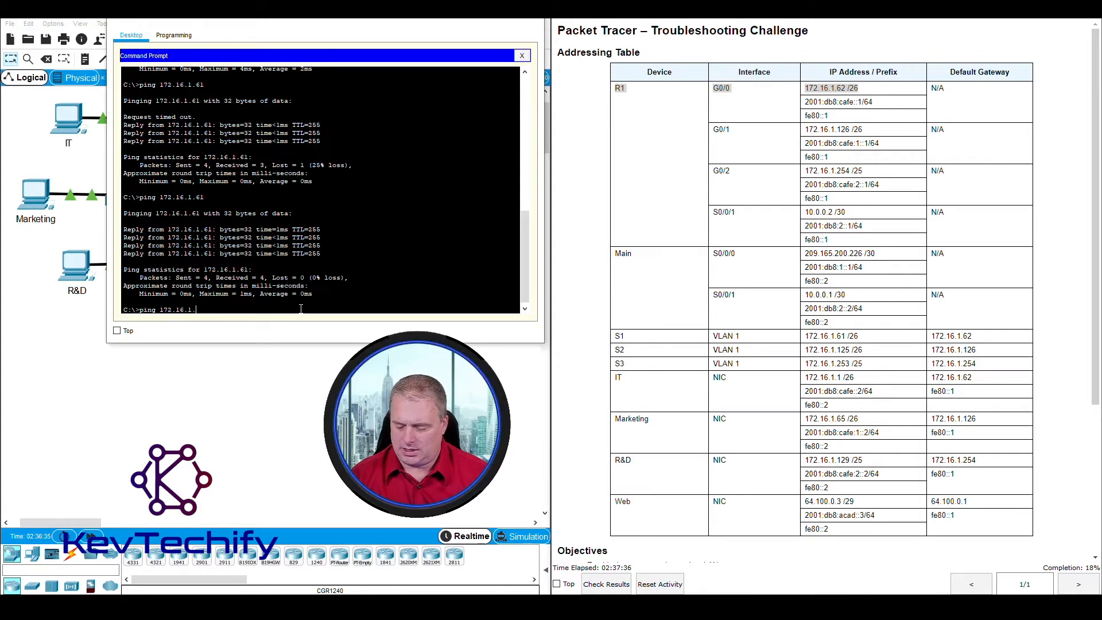
text(62)
key(Return)
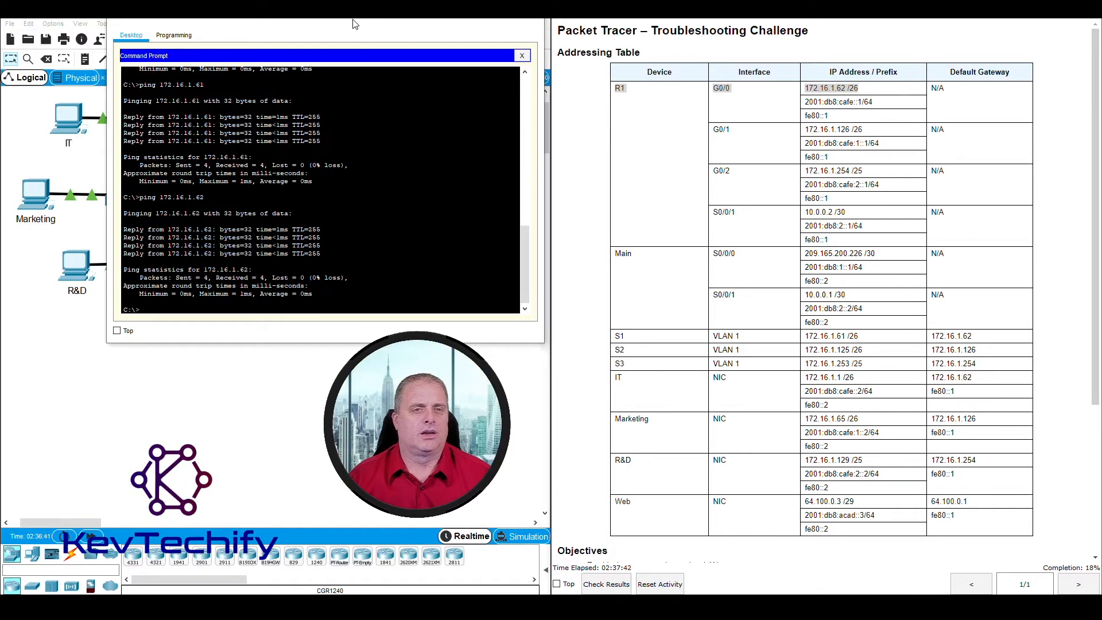
drag(354, 24, 815, 67)
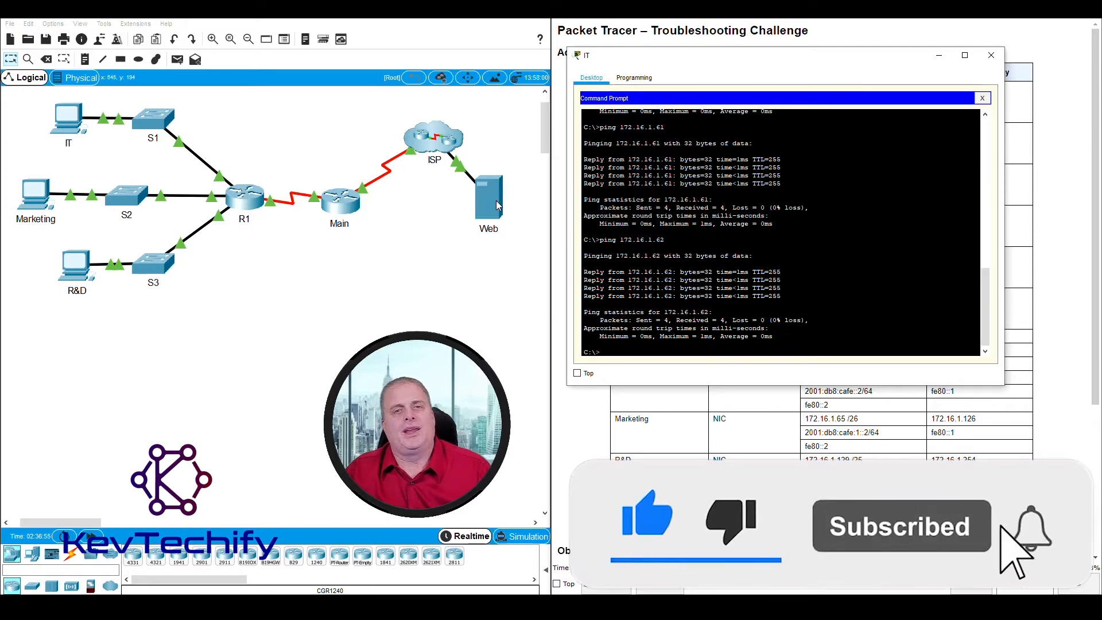
drag(707, 61, 223, 26)
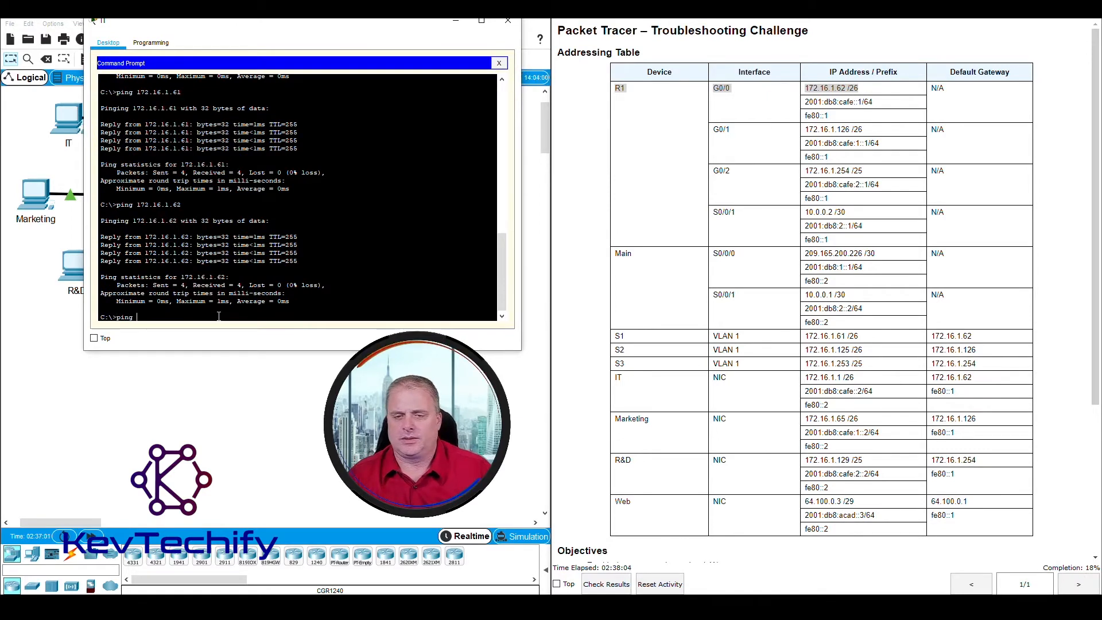
Step: Mark the Web server's 64.100.0.3 in the table and ping it twice, the repeat losing nothing
click(766, 512)
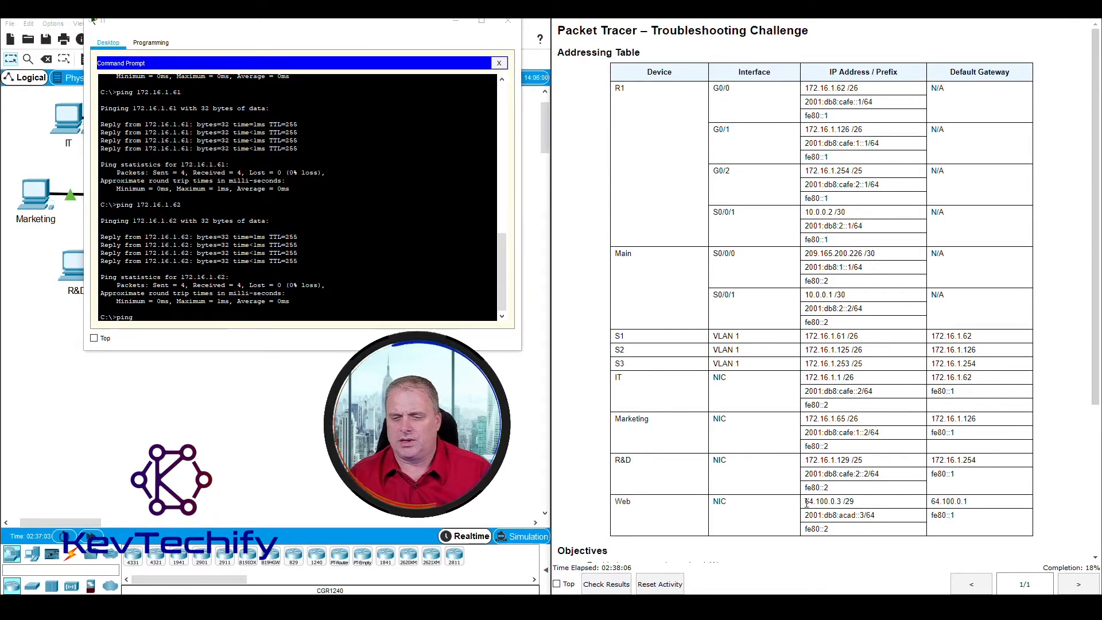
drag(805, 503, 843, 502)
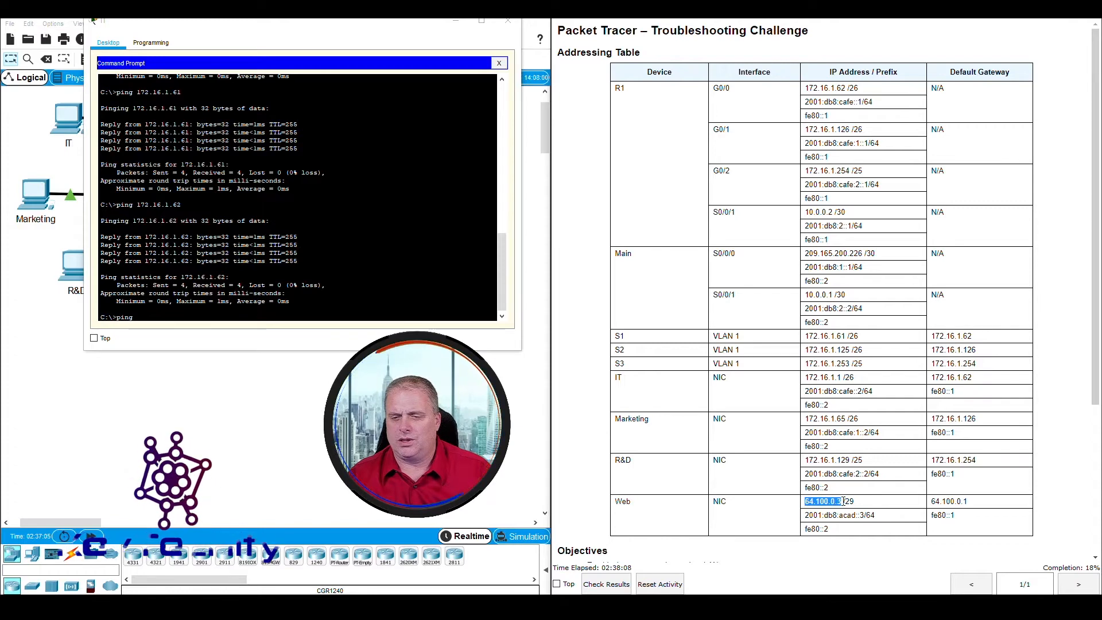
click(332, 316)
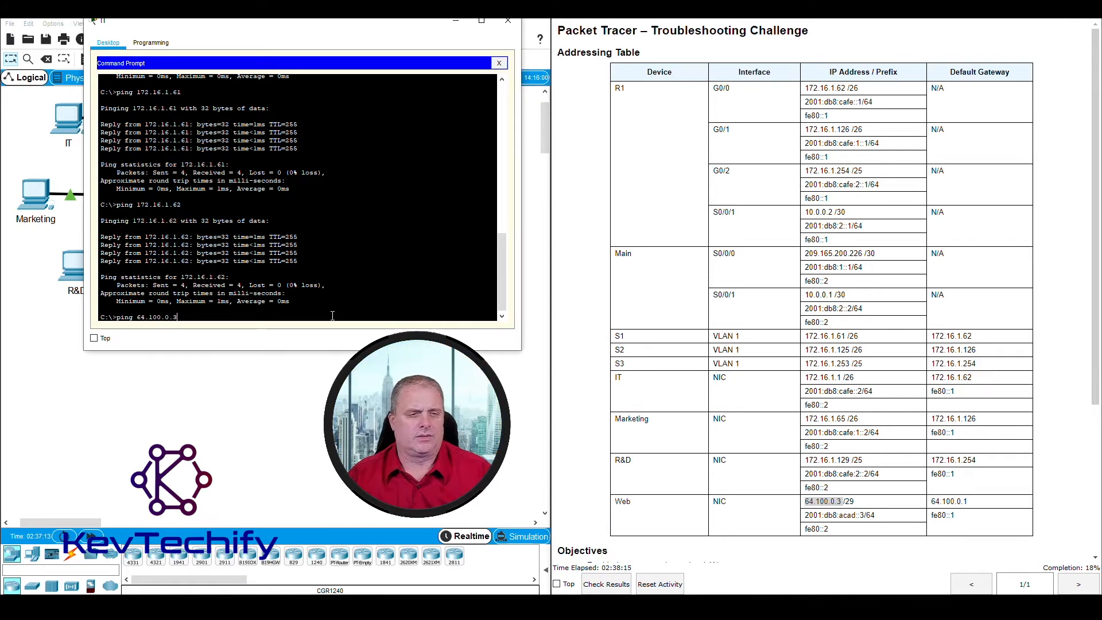
key(Return)
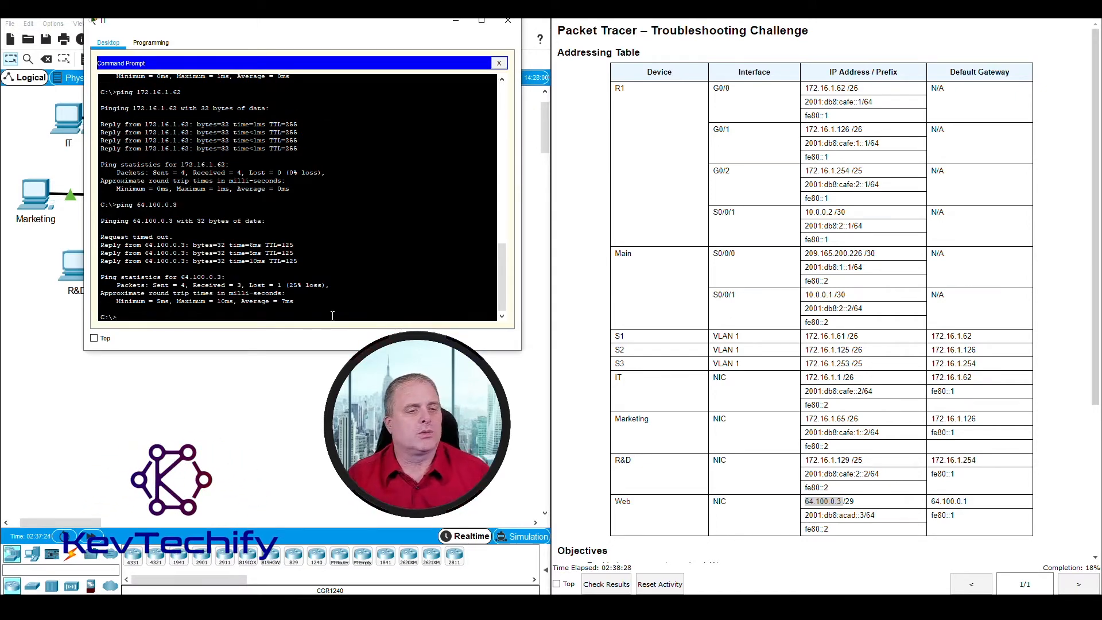
key(Return)
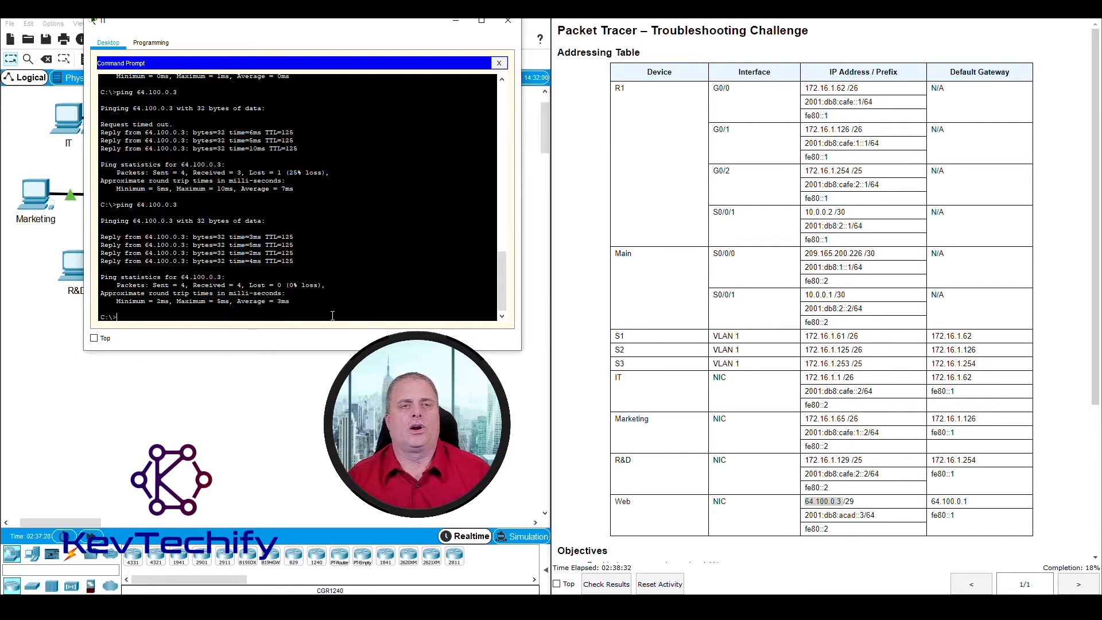
drag(322, 36, 760, 39)
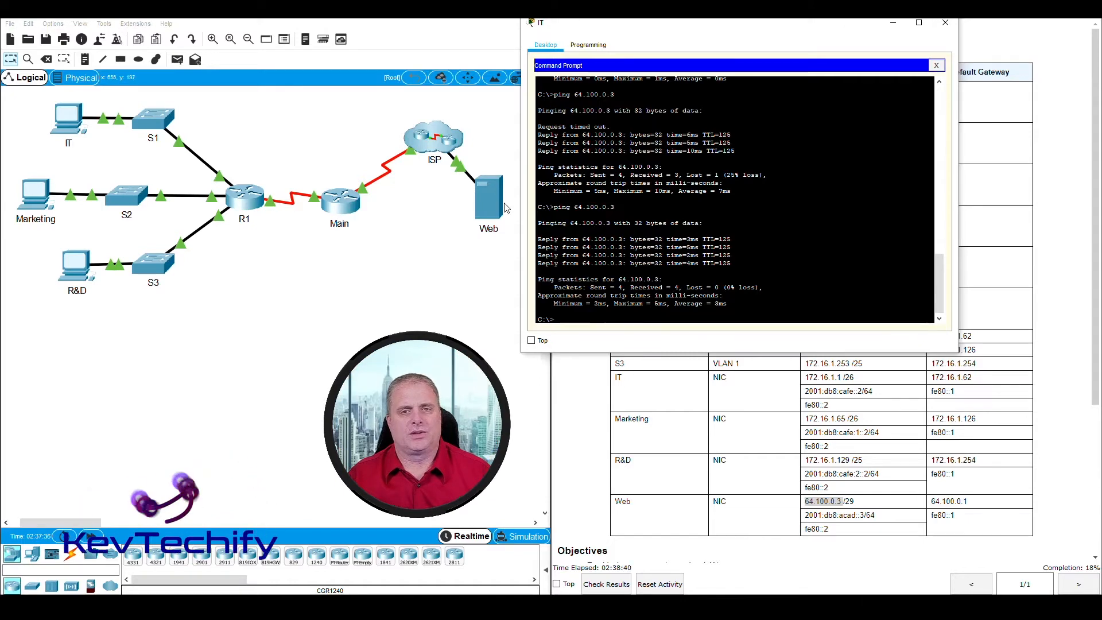
drag(667, 23, 516, 23)
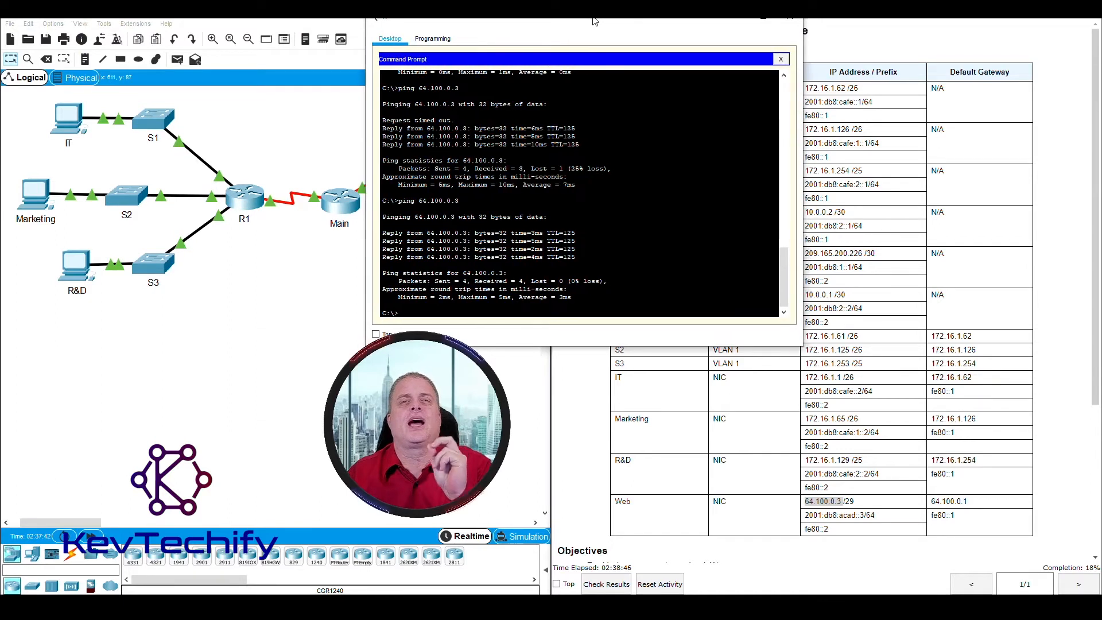
drag(597, 21, 424, 17)
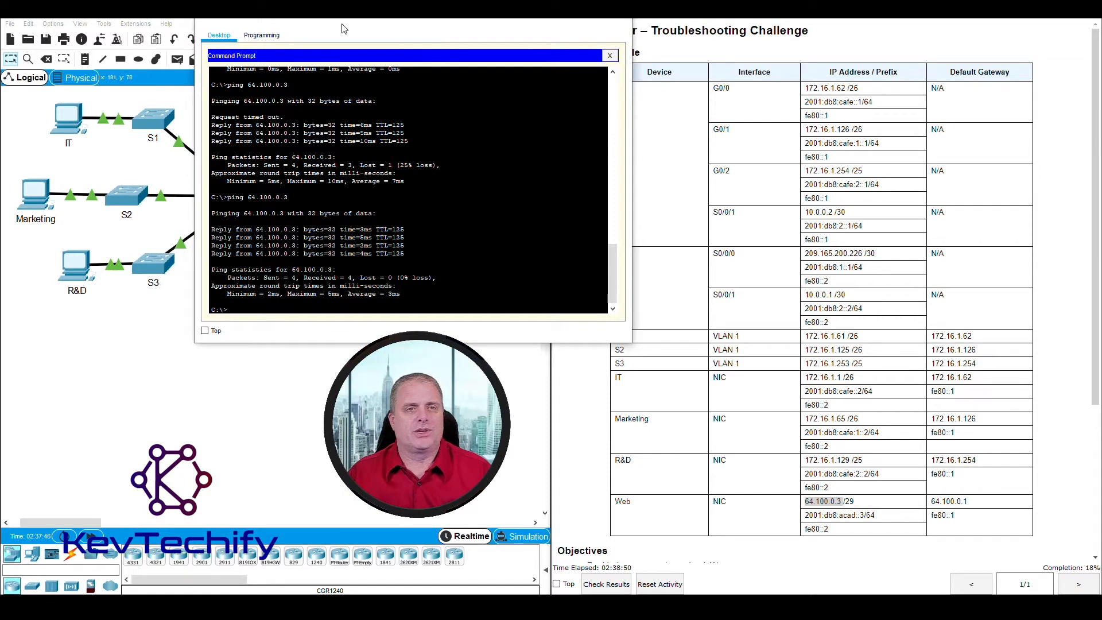
drag(355, 20, 290, 21)
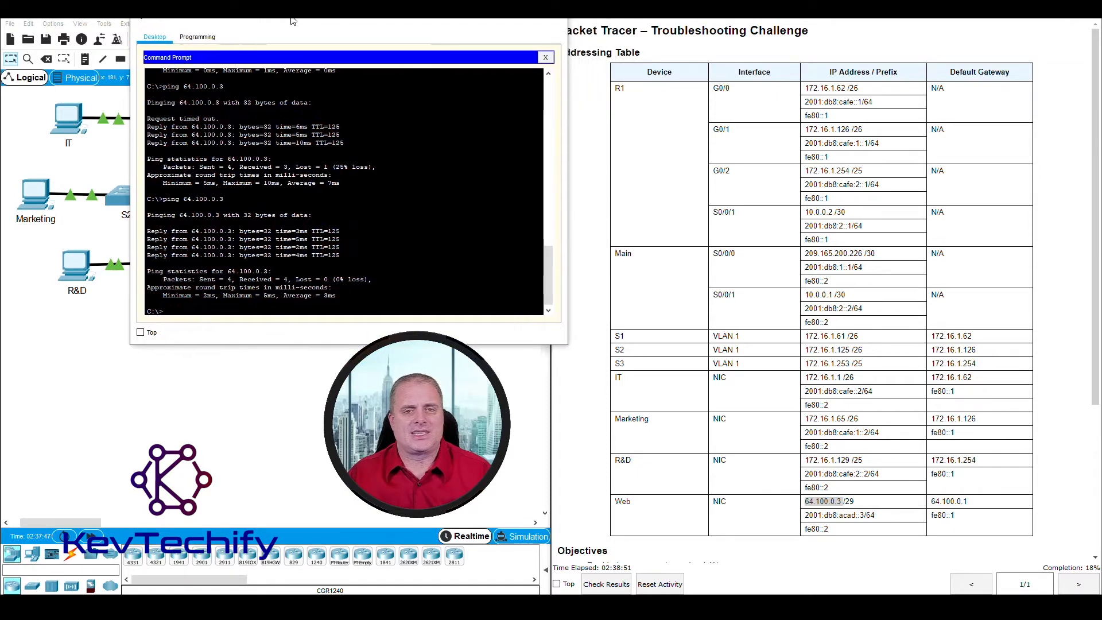
click(659, 388)
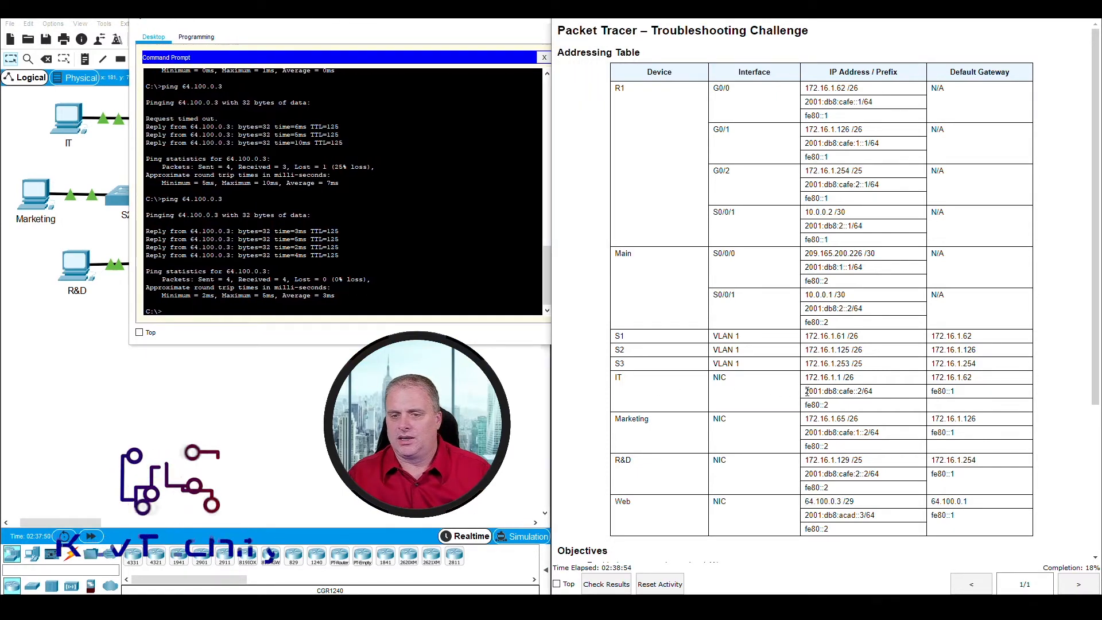
Step: Ping 2001:db8:cafe::2 from the IT PC, fixing the missing colon, to get four replies
drag(807, 391, 886, 396)
click(293, 308)
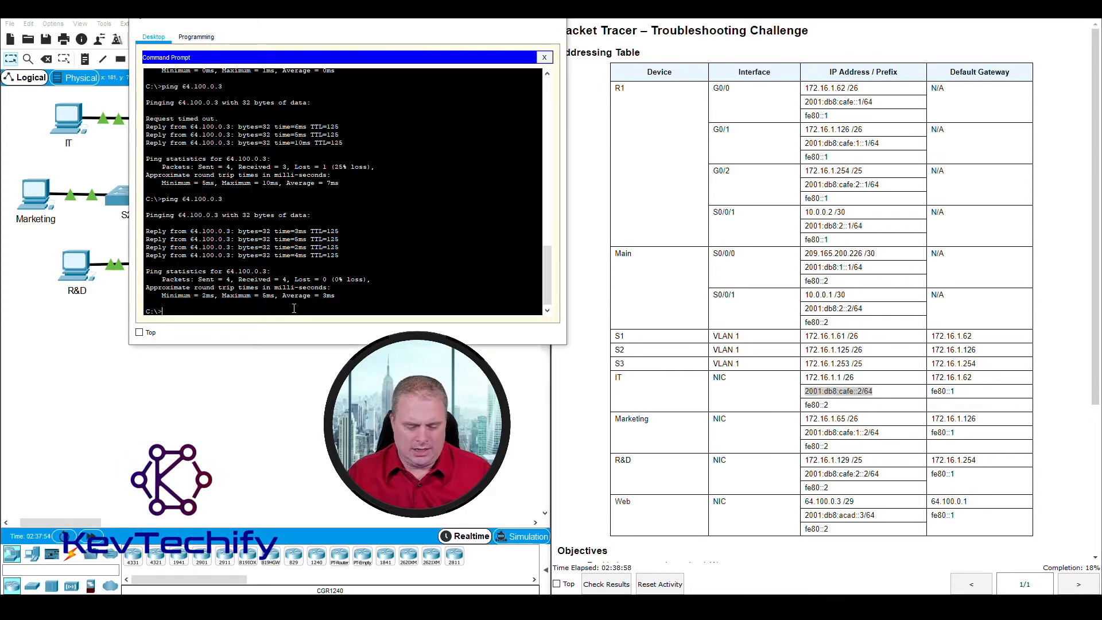
text(ping 2001:)
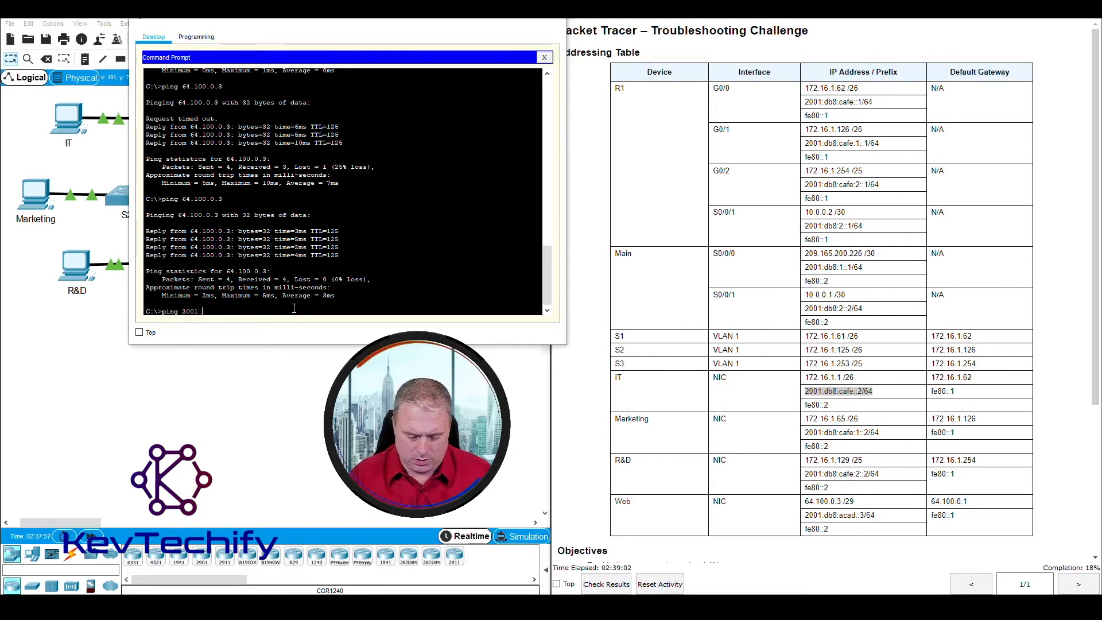
text(db8)
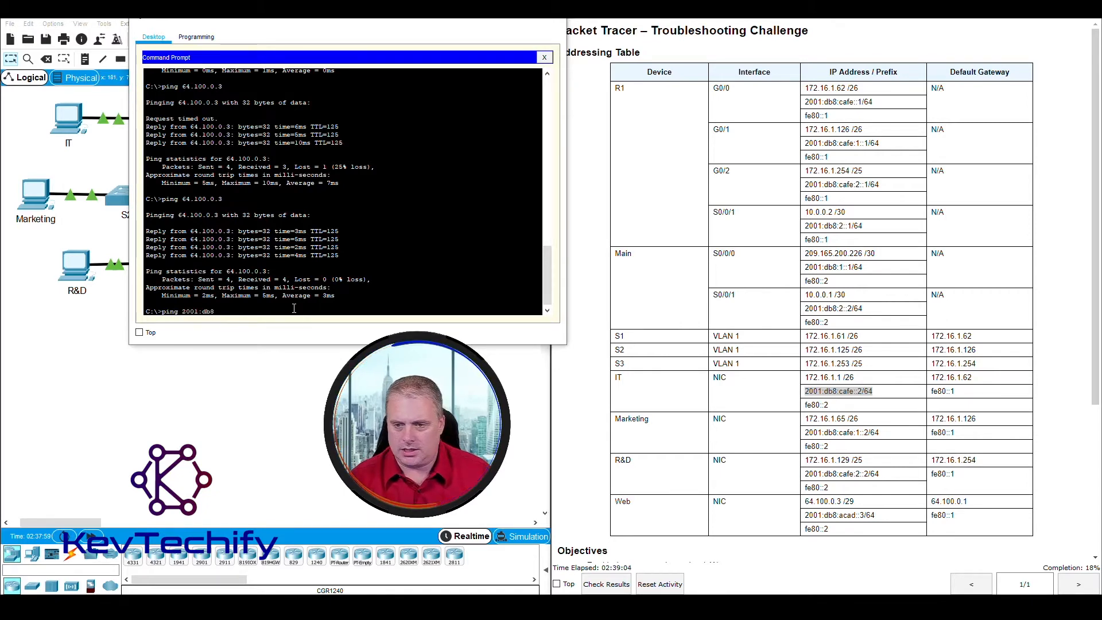
text(cafe)
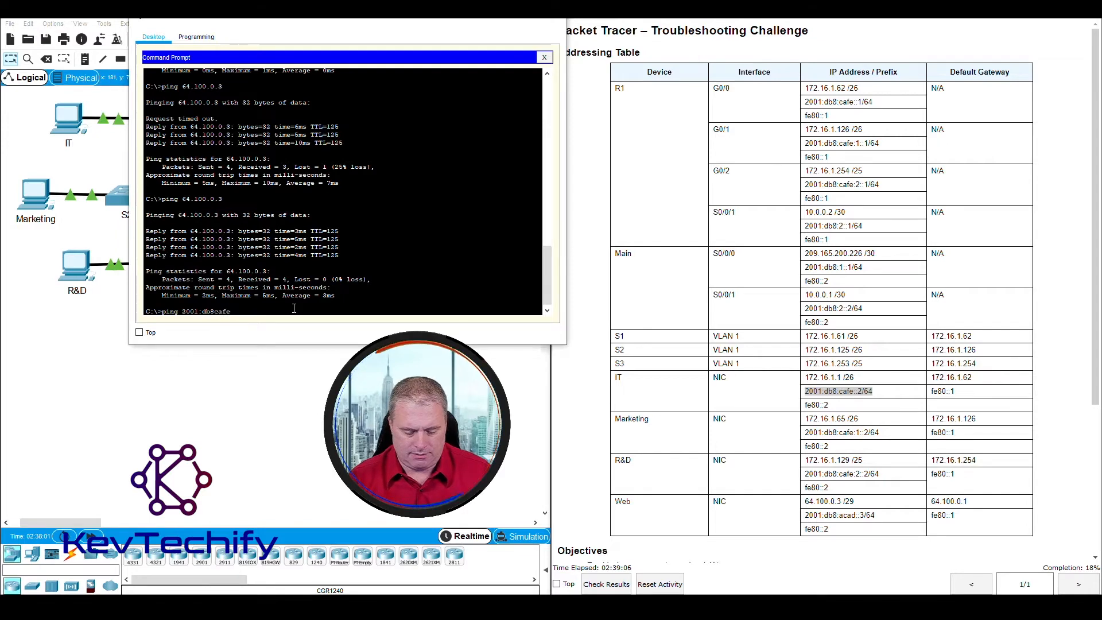
text(::)
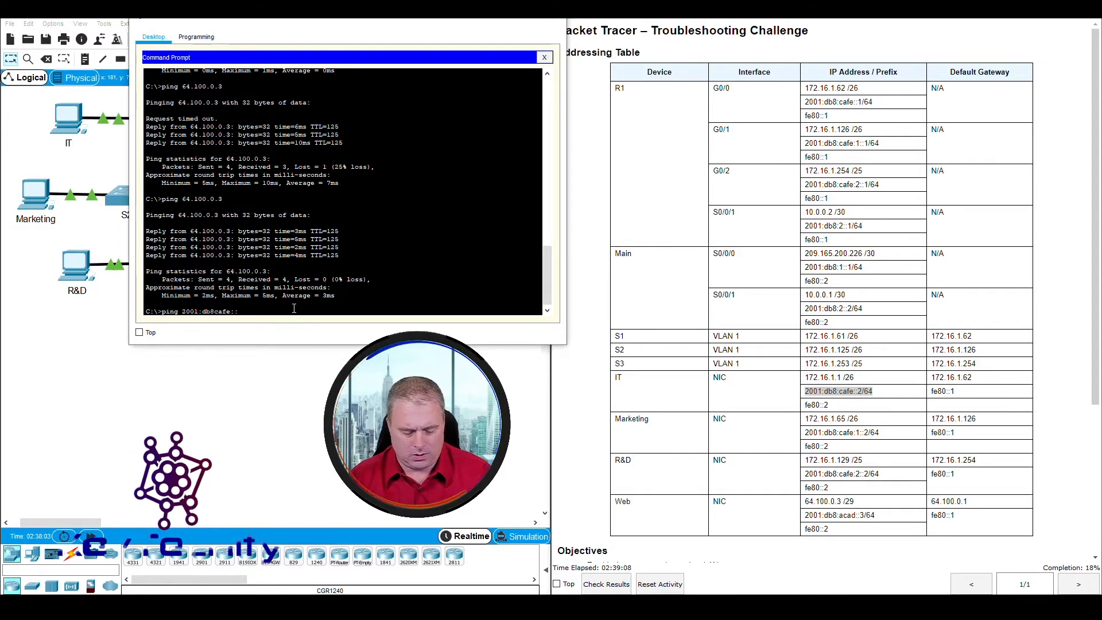
text(2)
key(Return)
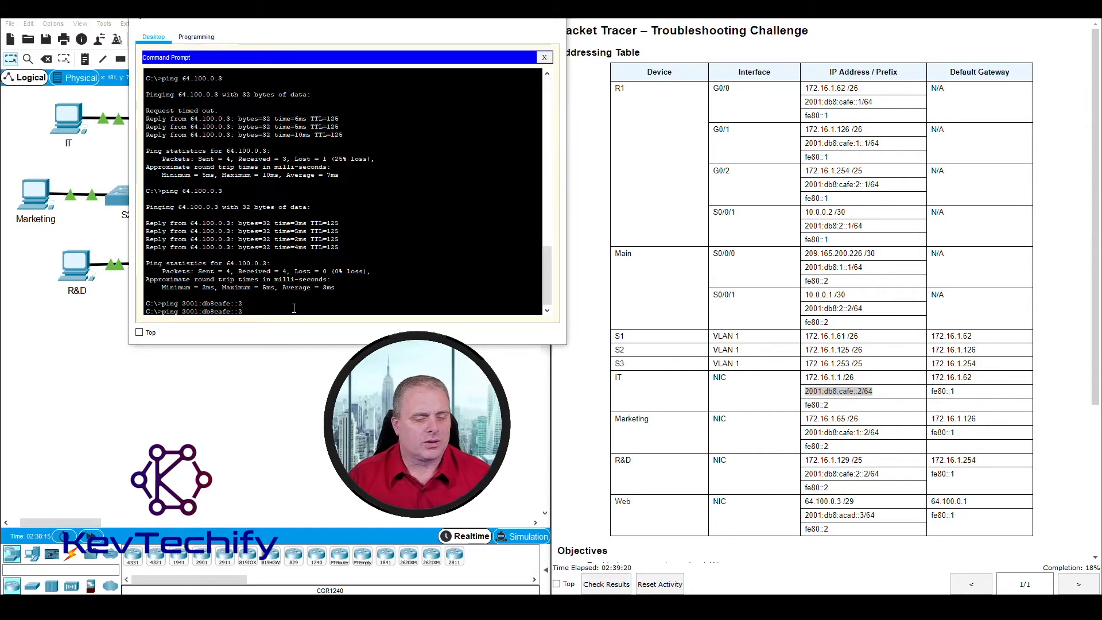
text(:)
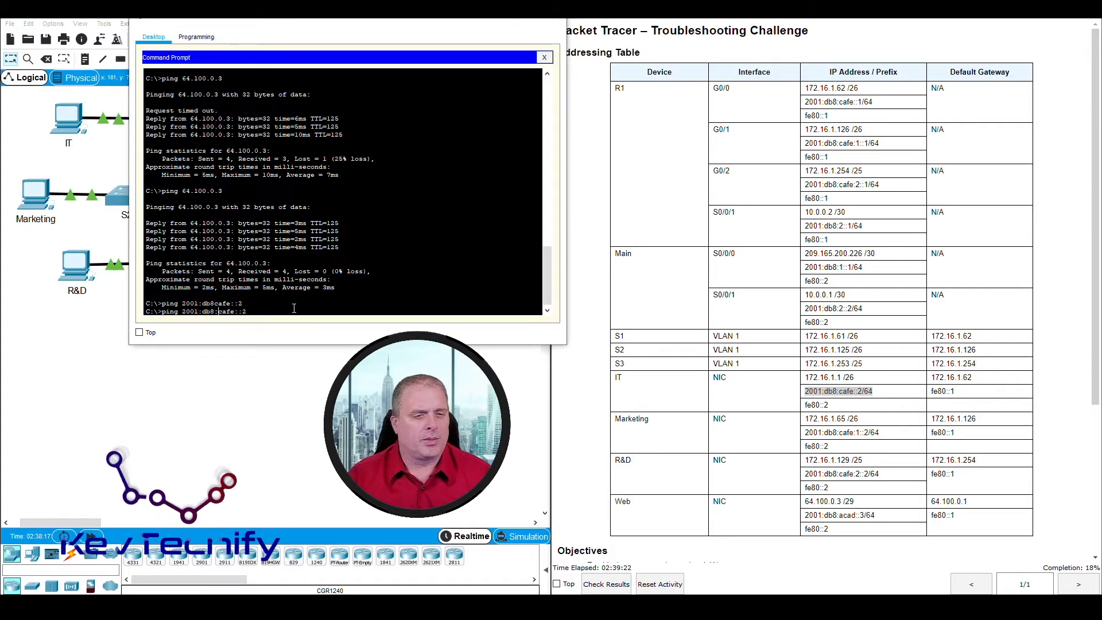
key(Return)
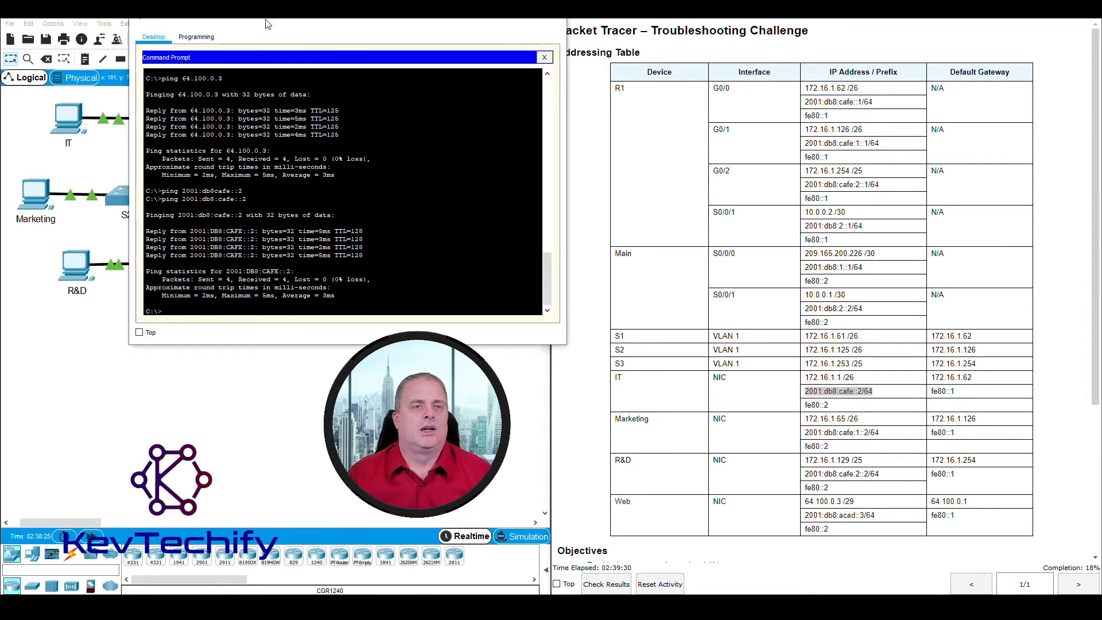
drag(267, 24, 630, 25)
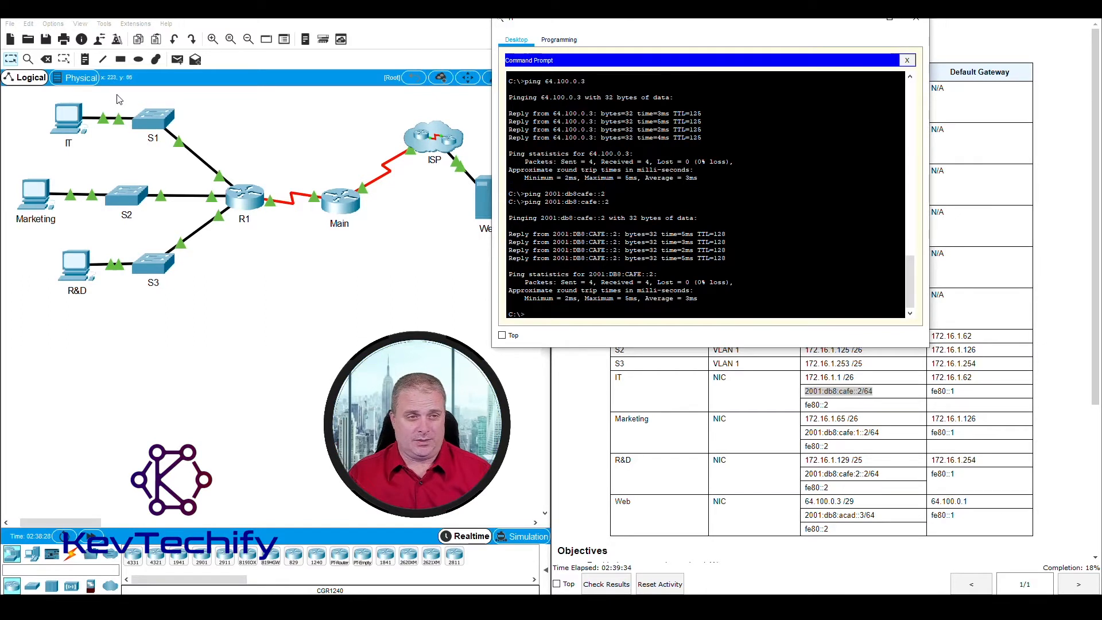
Step: Ping R1 G0/0's IPv6 address 2001:db8:cafe::1 from the IT PC, taken from the addressing table
click(238, 177)
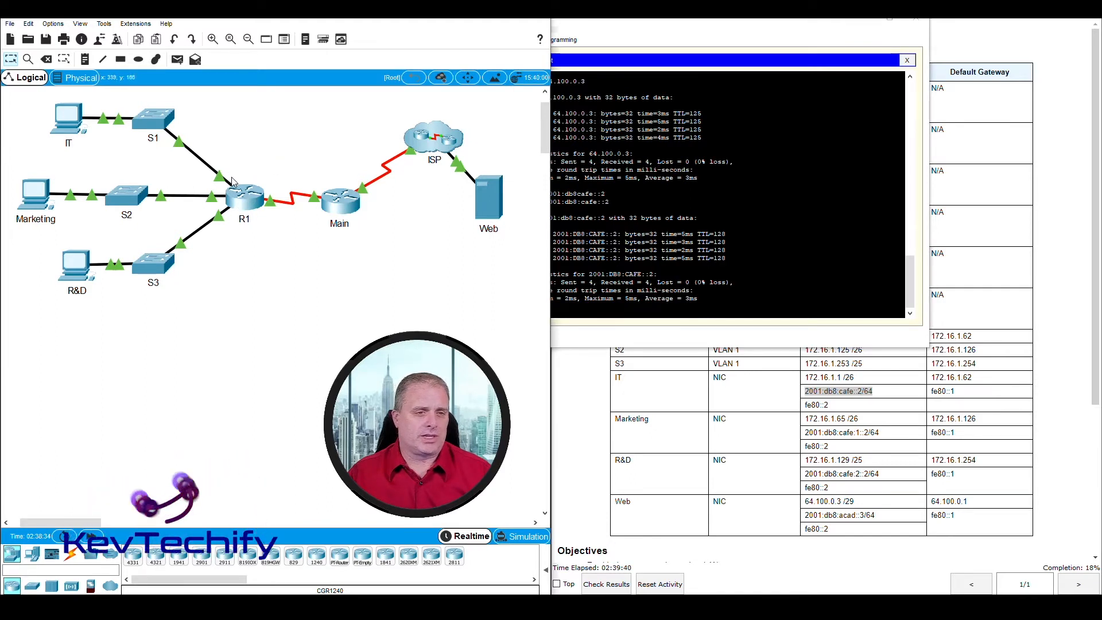
mouse_move(235, 174)
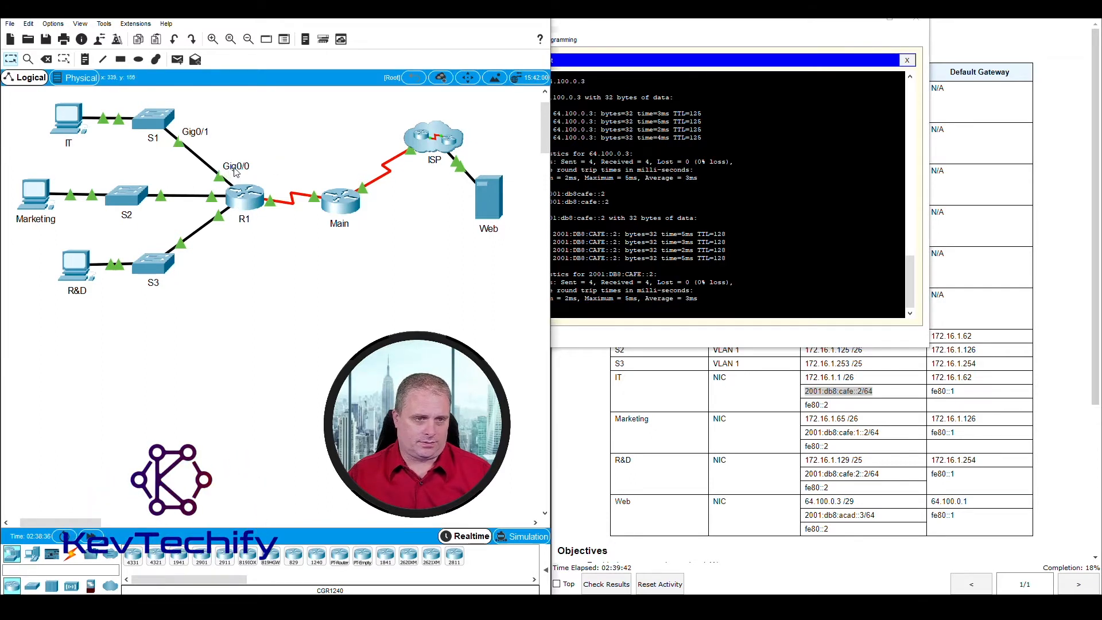
drag(649, 22, 247, 18)
click(800, 105)
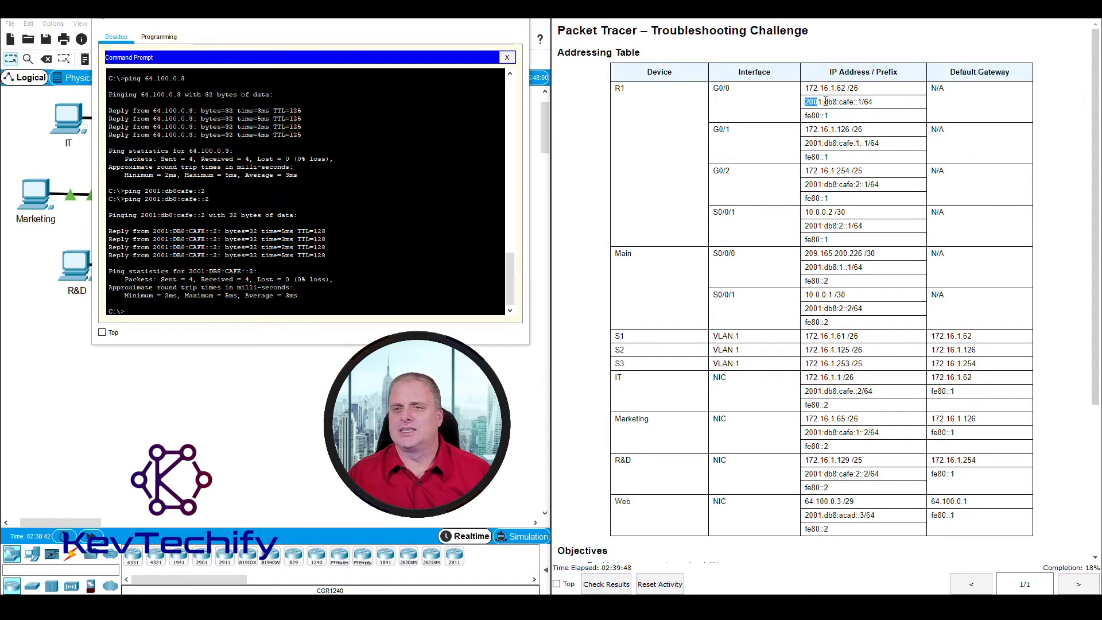
drag(826, 102, 876, 104)
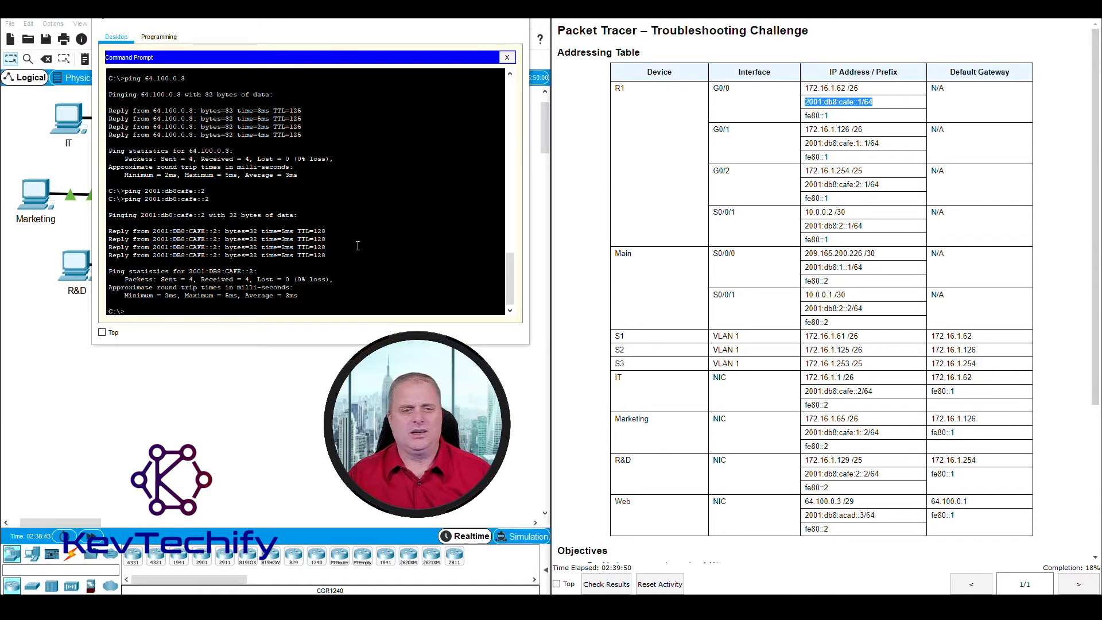
click(300, 308)
text(pin)
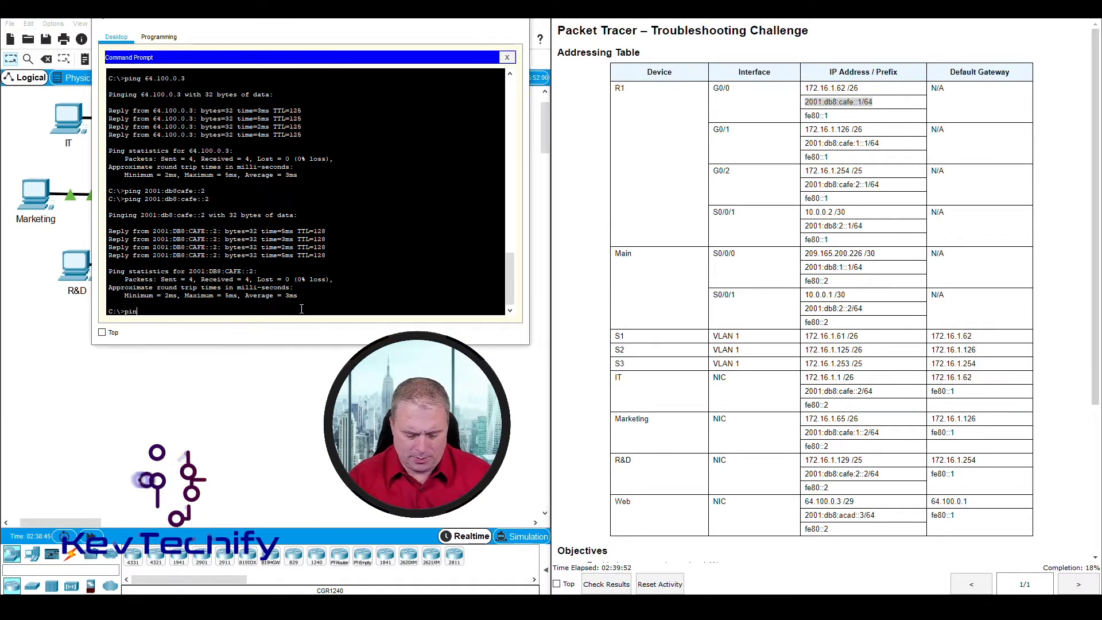
text(g 2001)
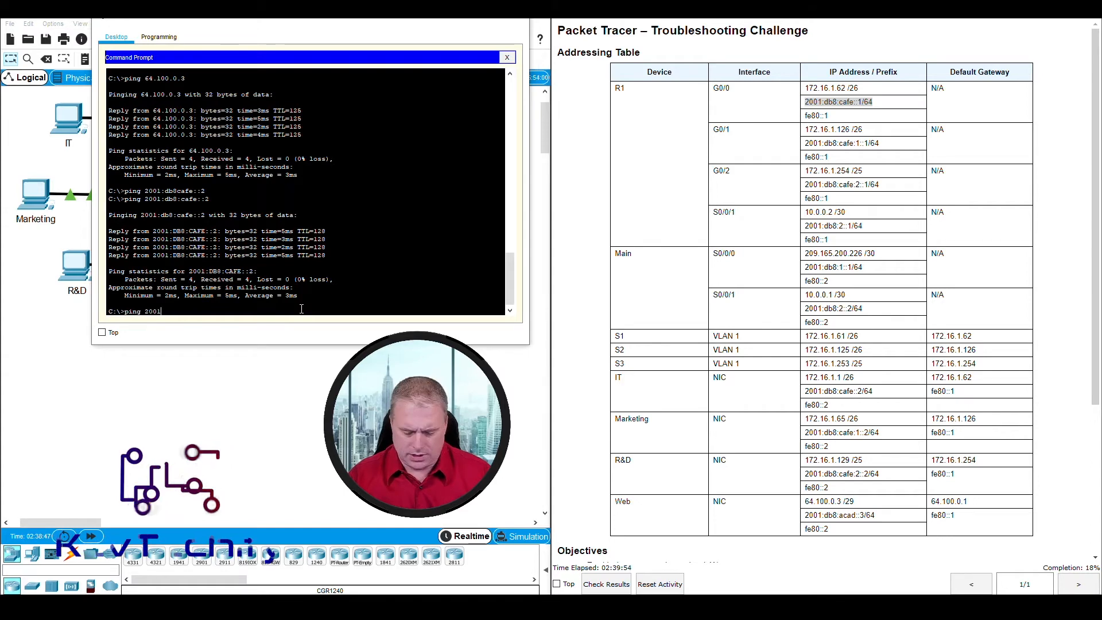
text(:db8)
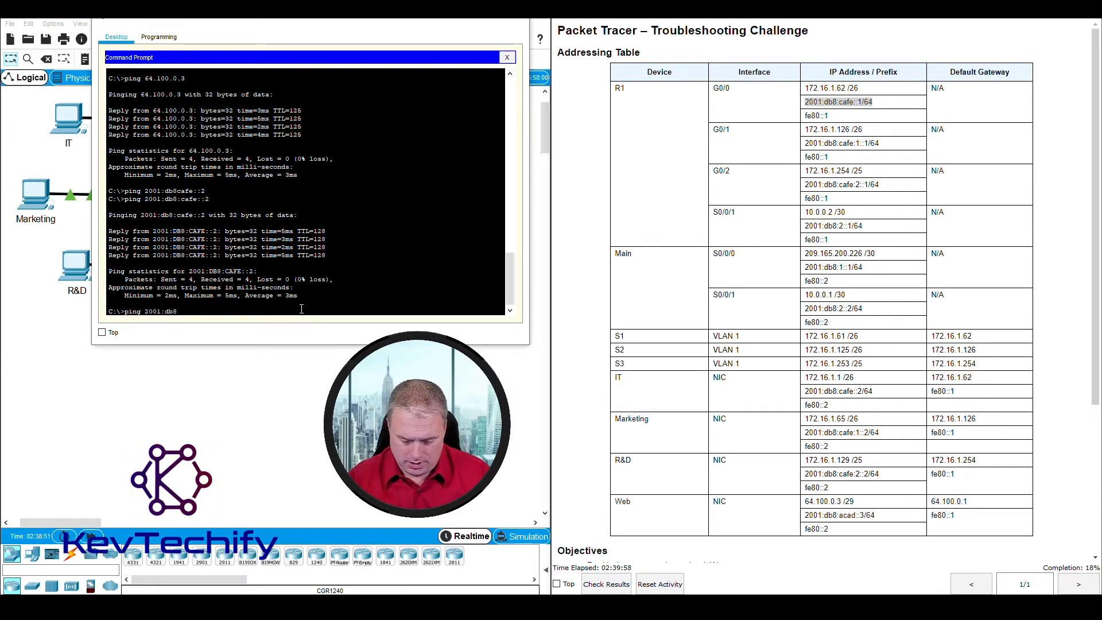
text(:c)
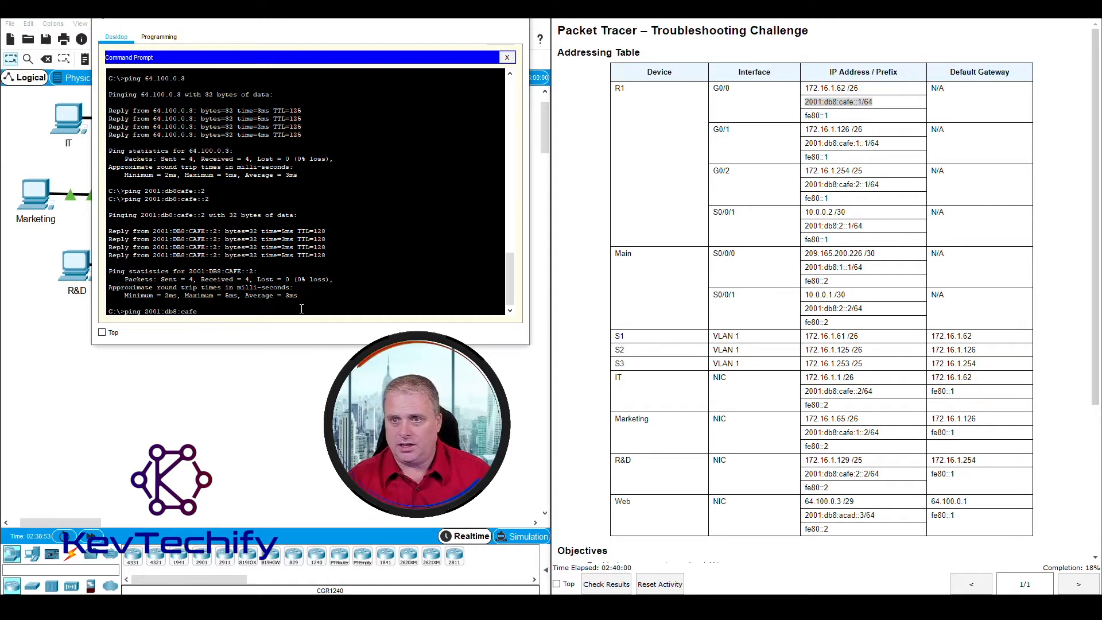
text(afe::1)
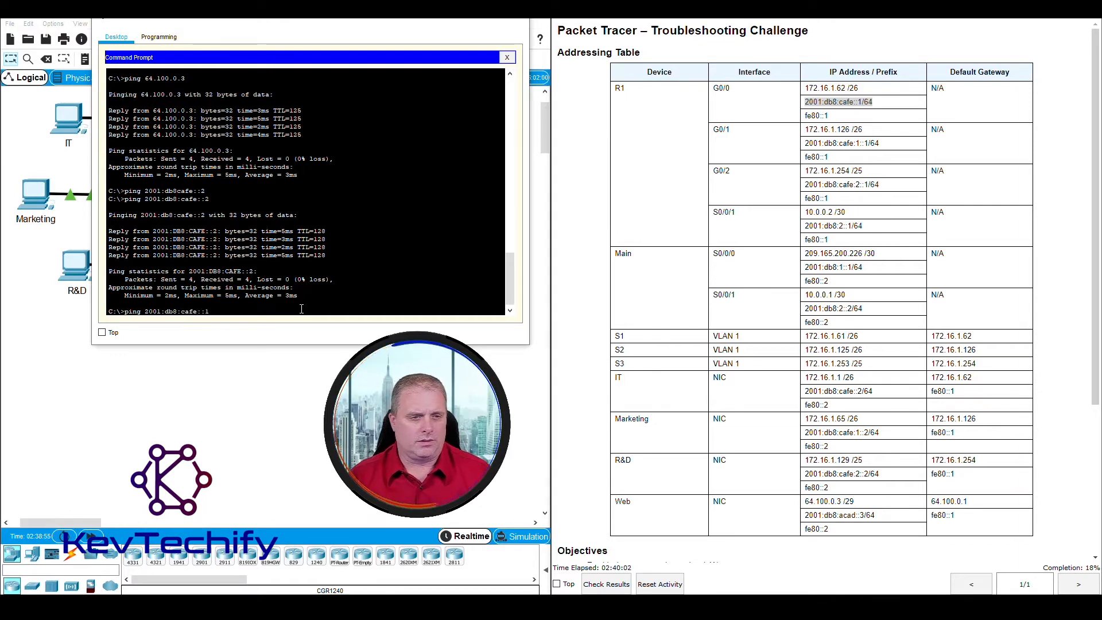
key(Return)
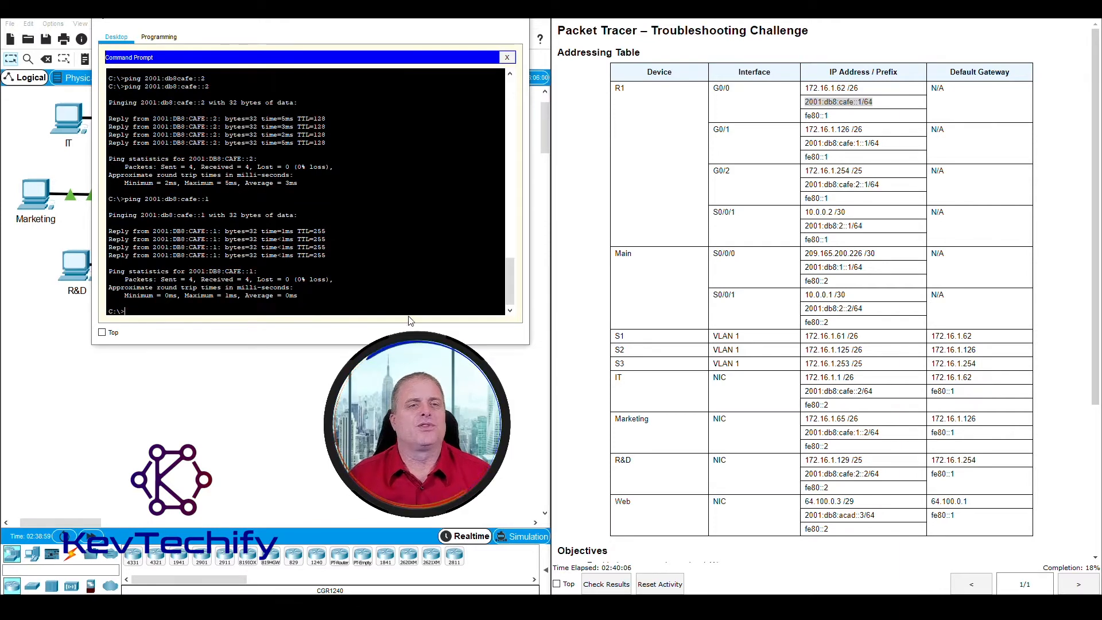
drag(325, 29, 775, 47)
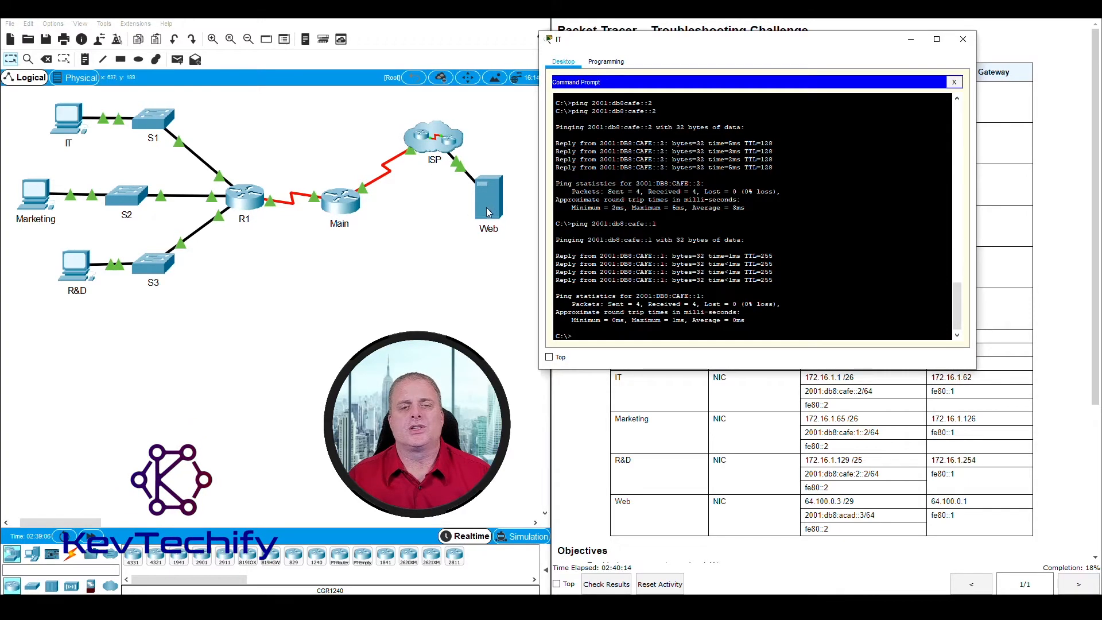
Step: Ping the Web server's 2001:db8:acad::3 from the IT PC, taking the address from the addressing table
drag(710, 40, 293, 13)
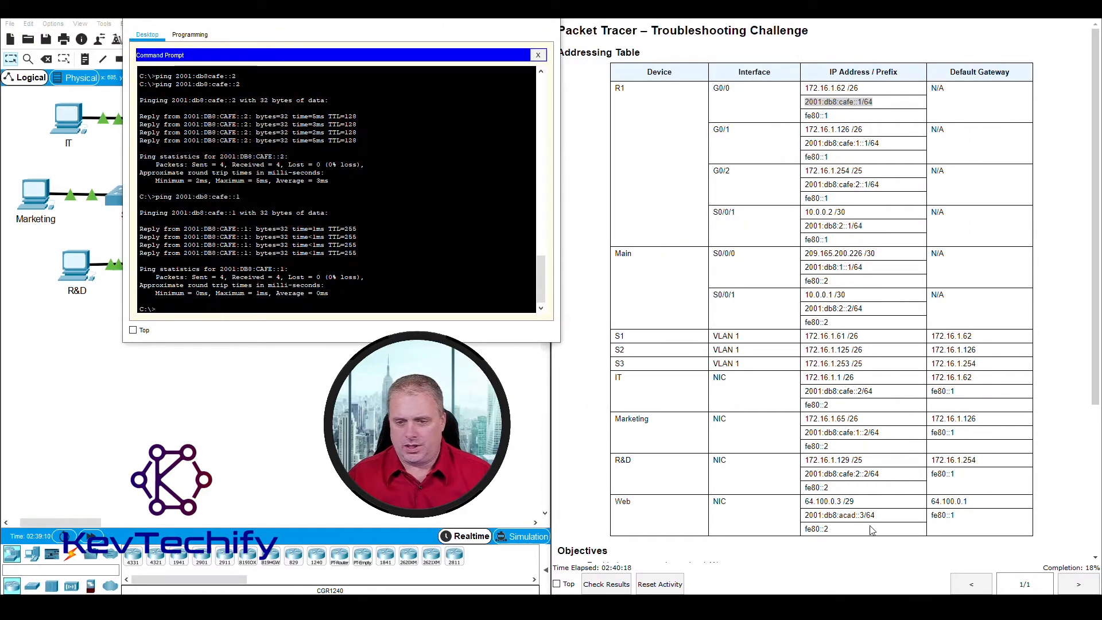
drag(807, 517, 885, 522)
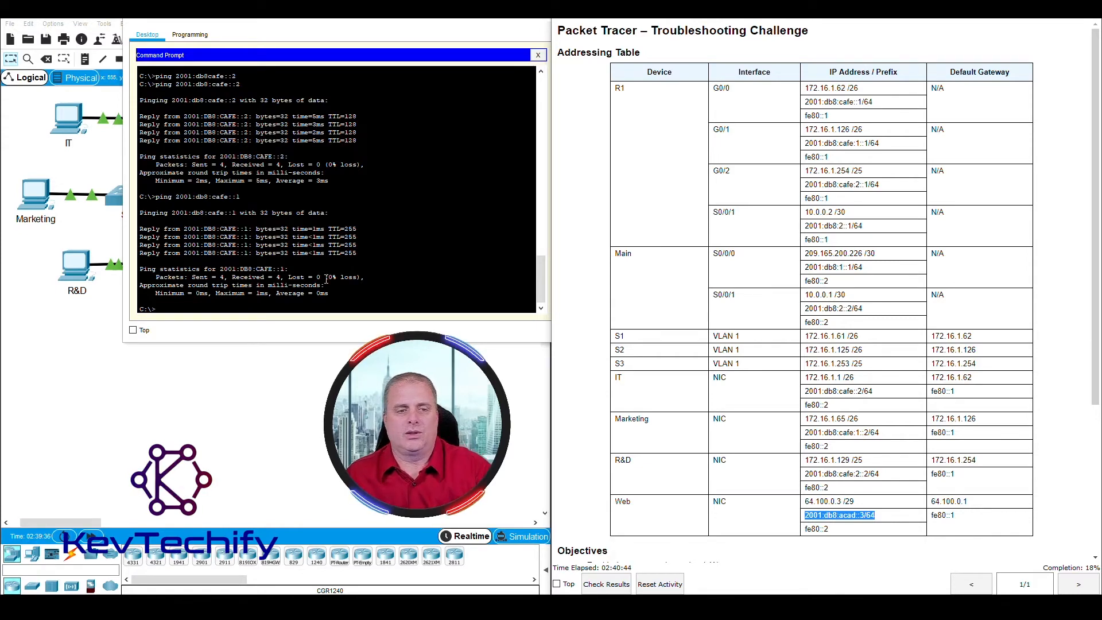
click(292, 307)
text(ping 2001:db)
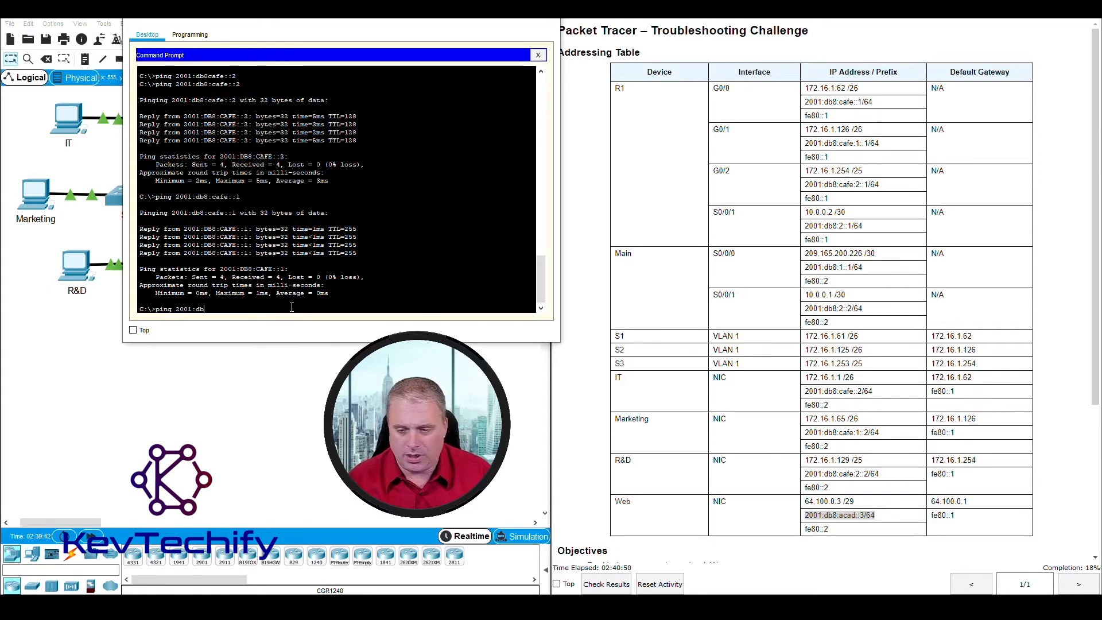
text(8)
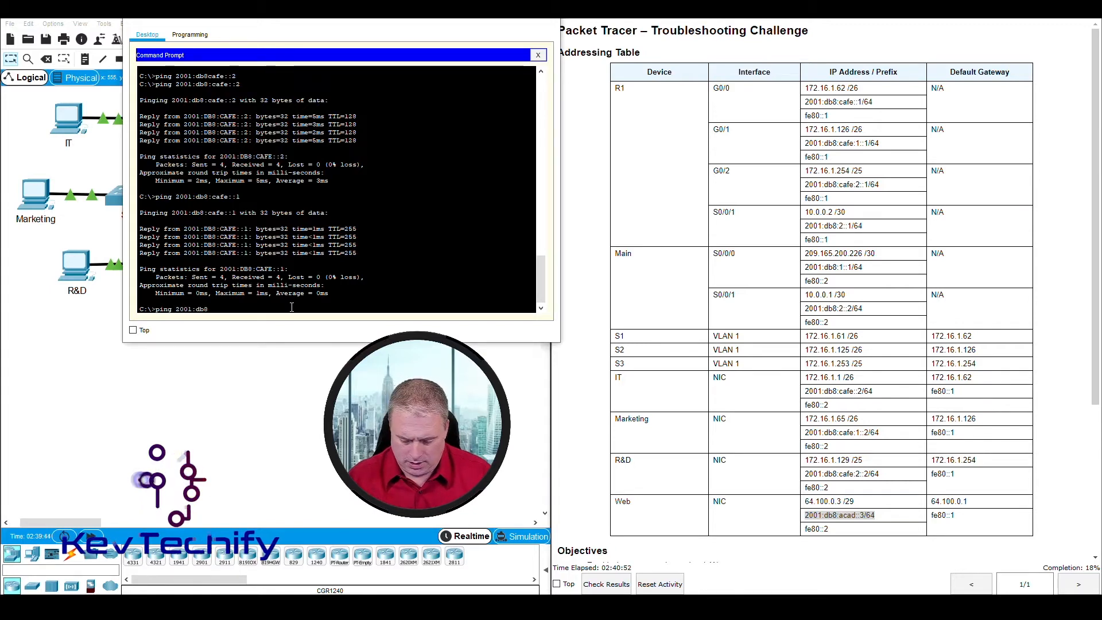
text(:acad::)
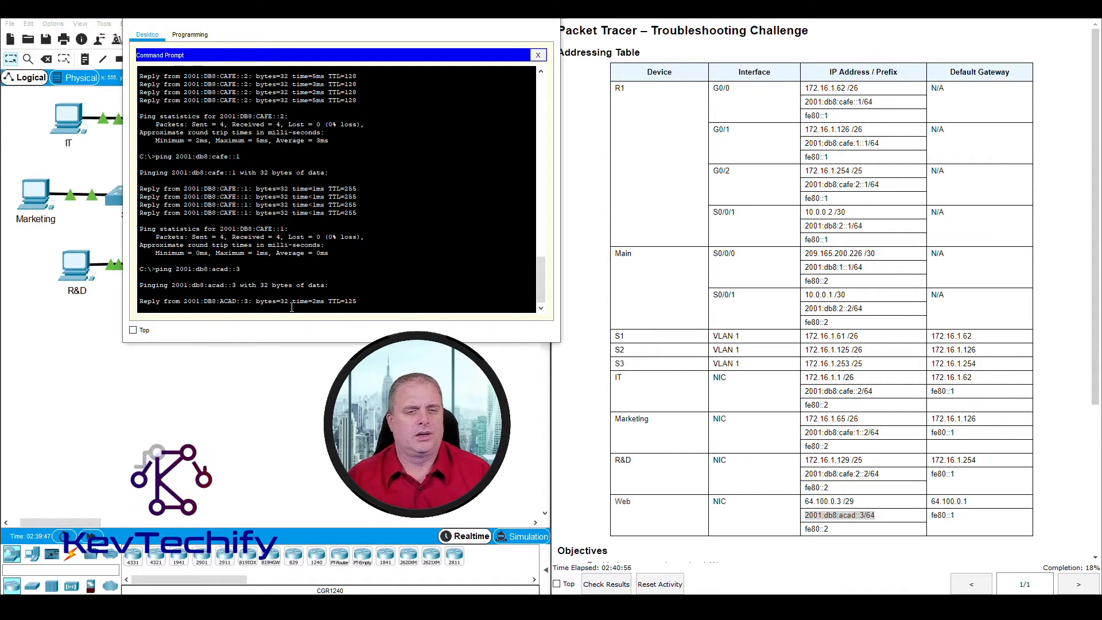
text(3)
key(Return)
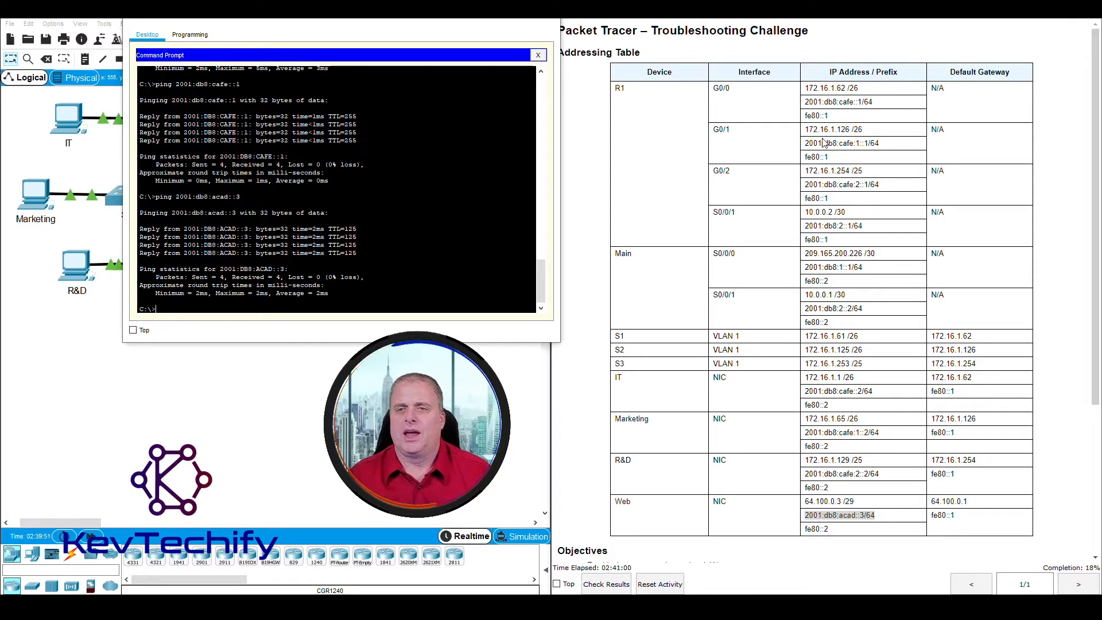
click(842, 140)
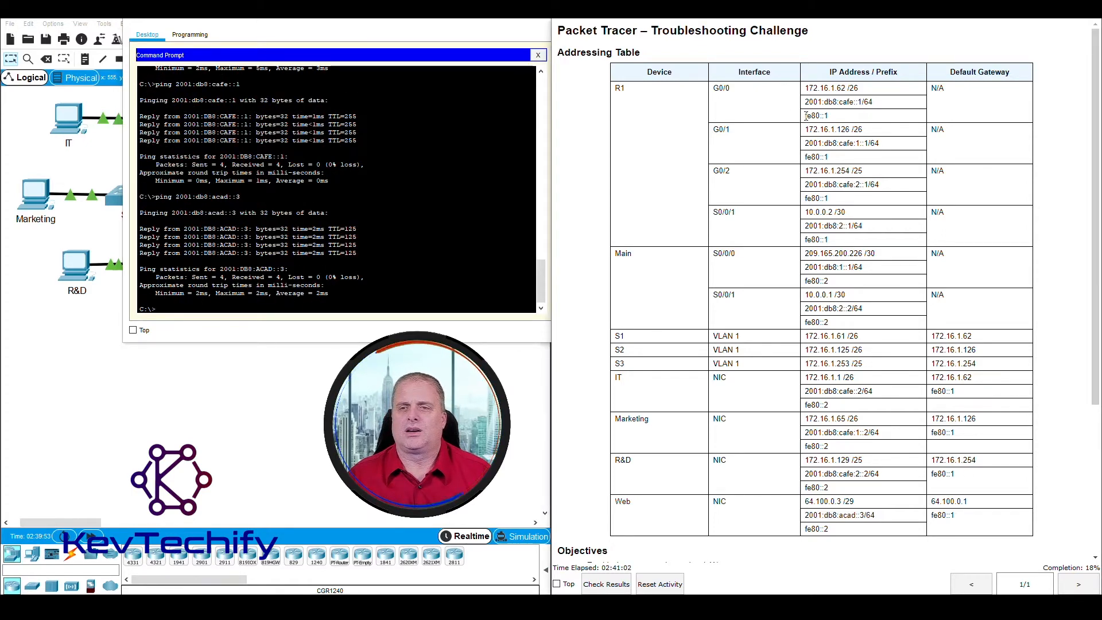
Step: Ping R1's link-local address fe80::1 from the IT PC
drag(807, 115, 820, 115)
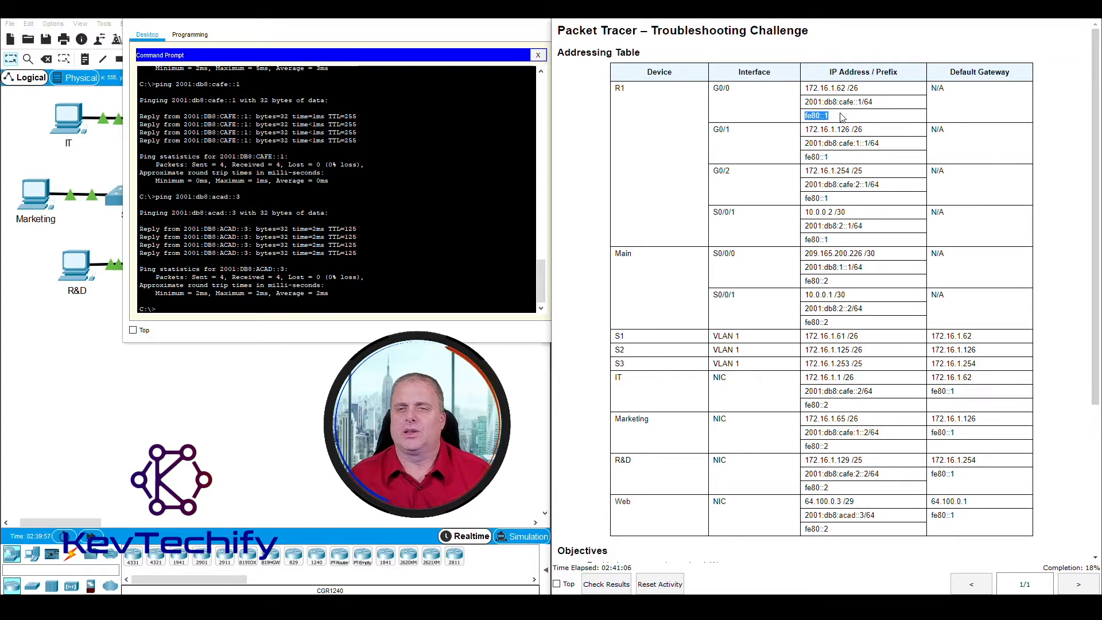
click(270, 307)
text(ping )
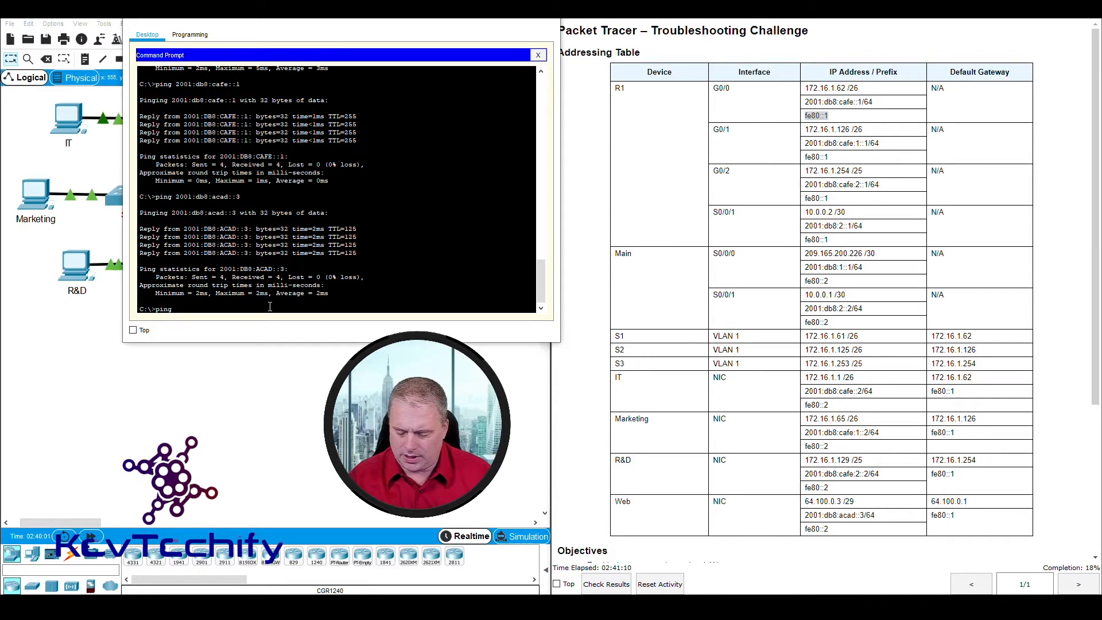
text(fe80)
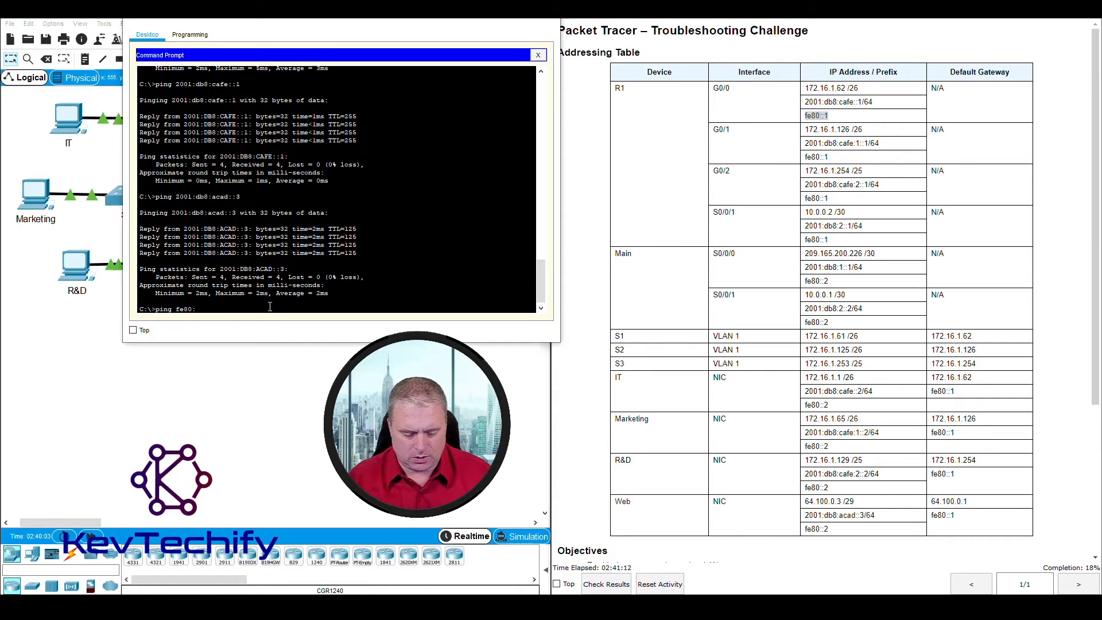
text(::1)
key(Return)
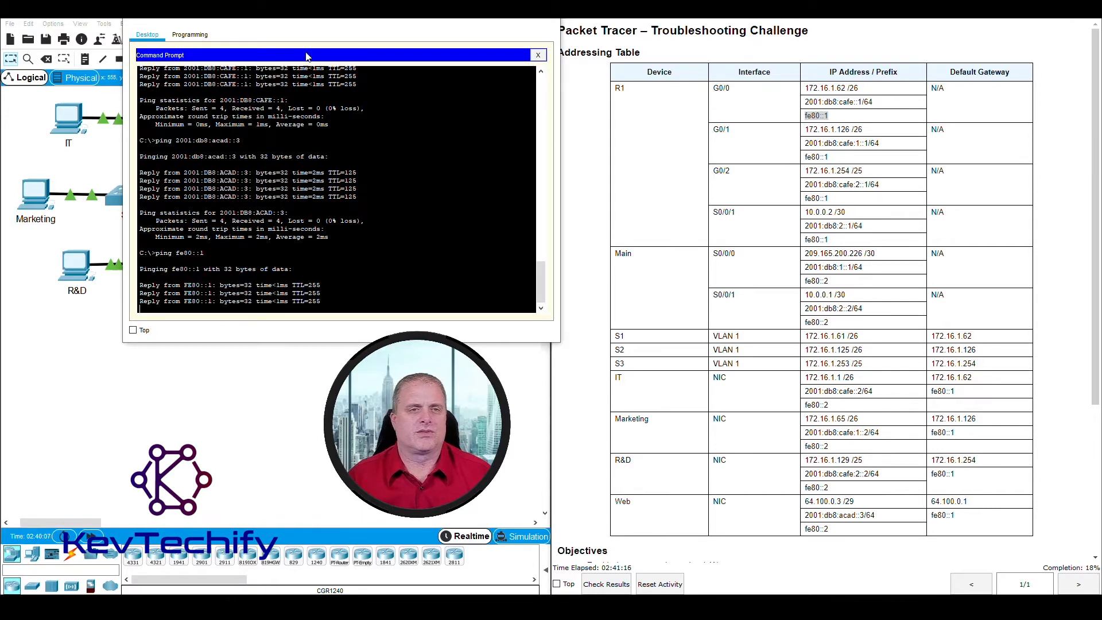
Step: Reposition the IT PC window to uncover the addressing table's Device column and begin another ping
drag(329, 22, 723, 41)
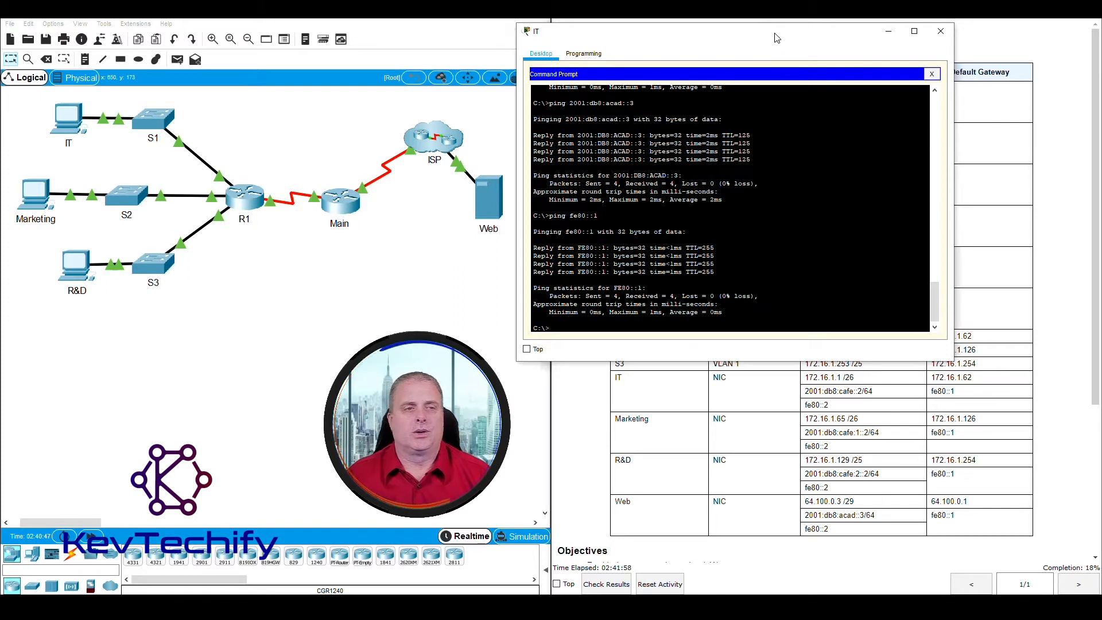
drag(776, 38, 470, 21)
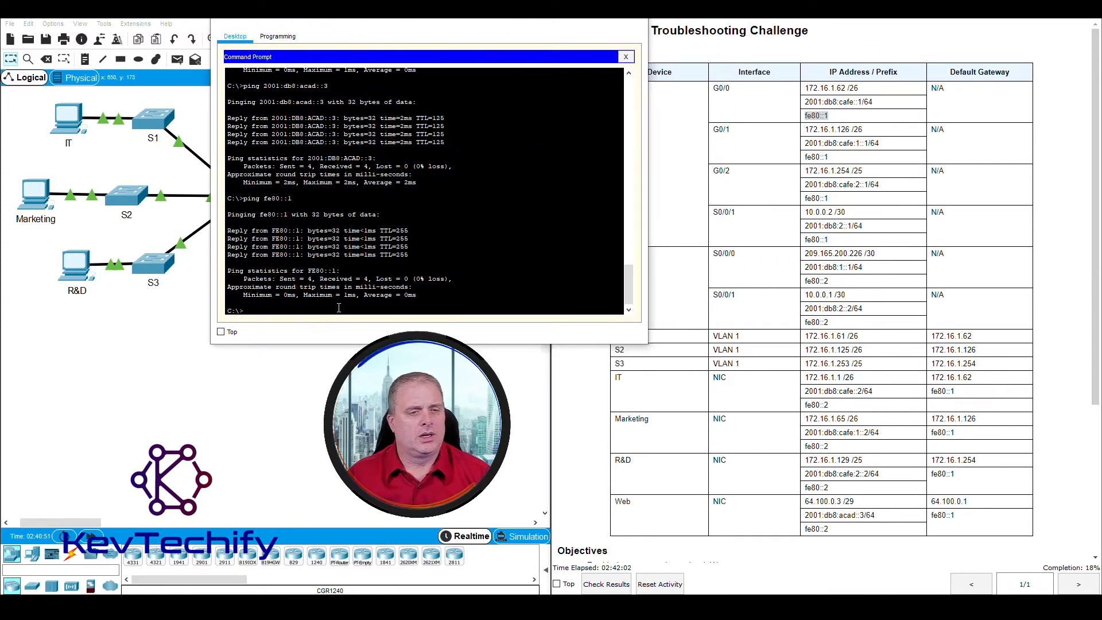
text(ping)
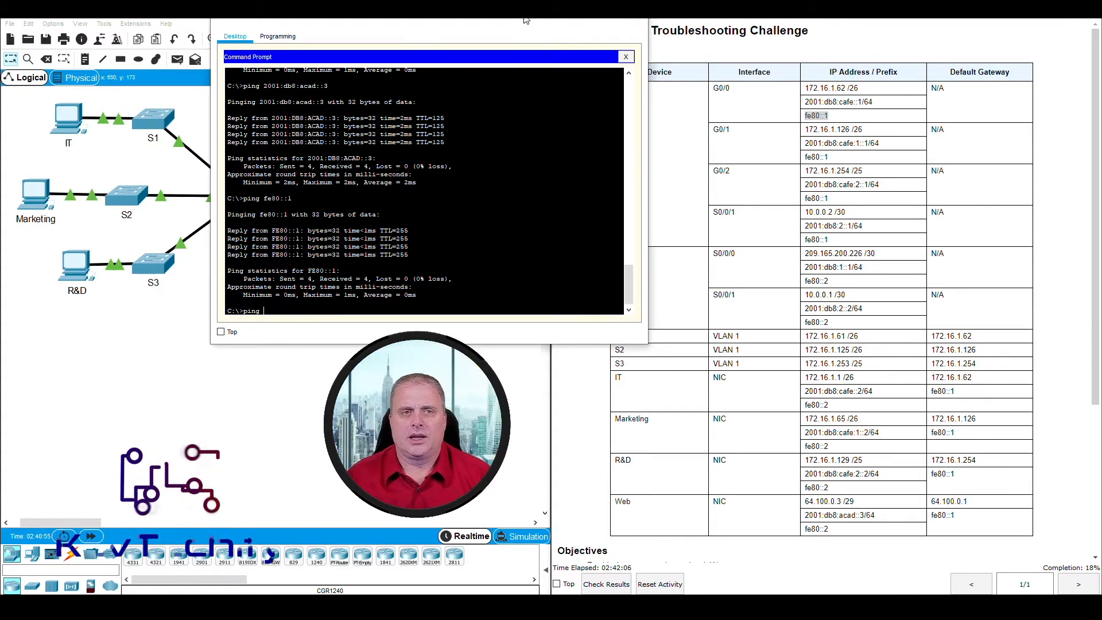
drag(430, 22, 337, 23)
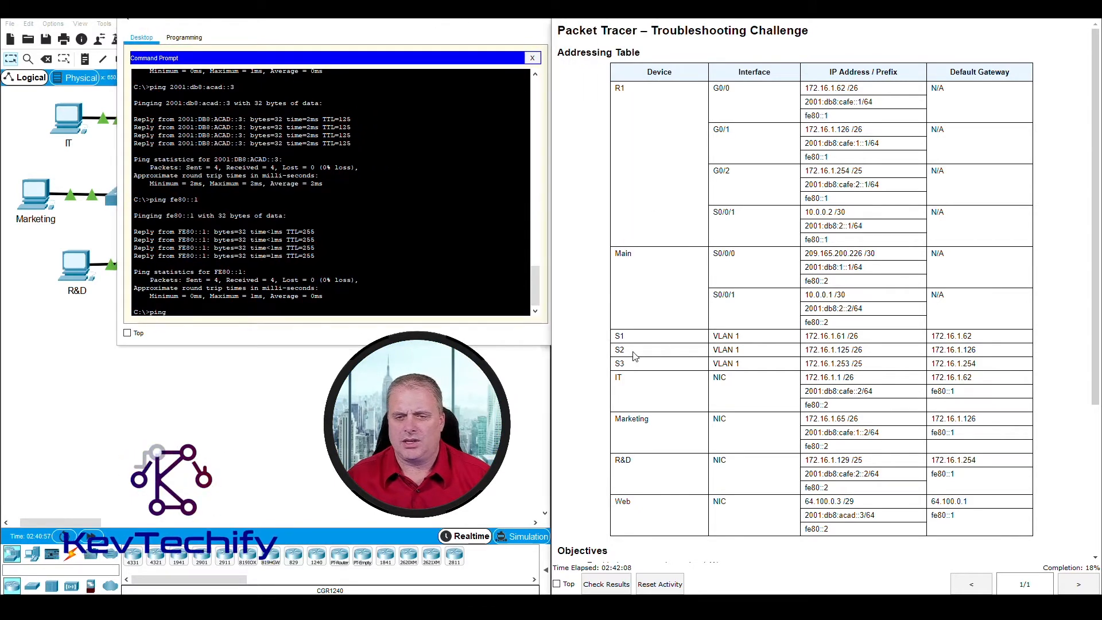
Step: Ping S2's VLAN 1 address 172.16.1.125 from the IT PC; it times out
drag(742, 348, 846, 348)
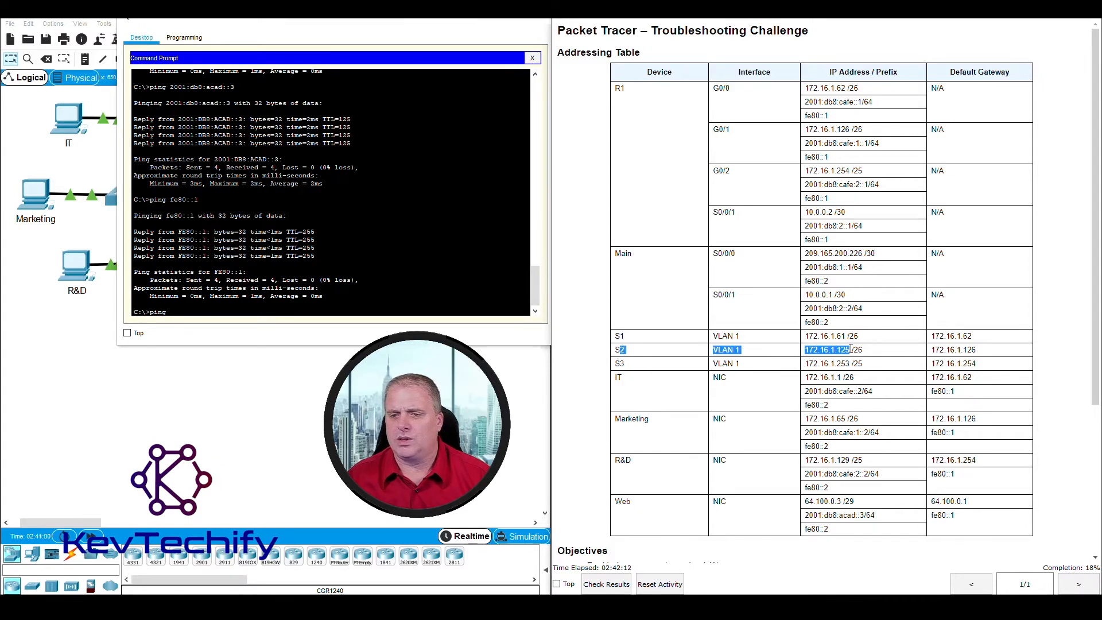
click(236, 308)
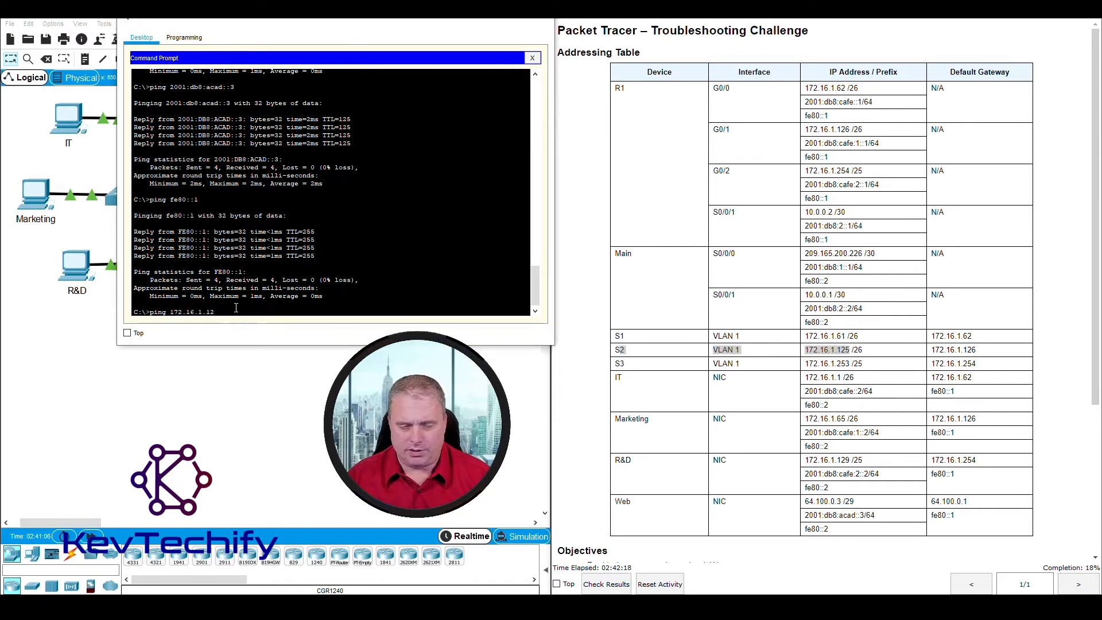
text(ping 172.16.1.125)
key(Return)
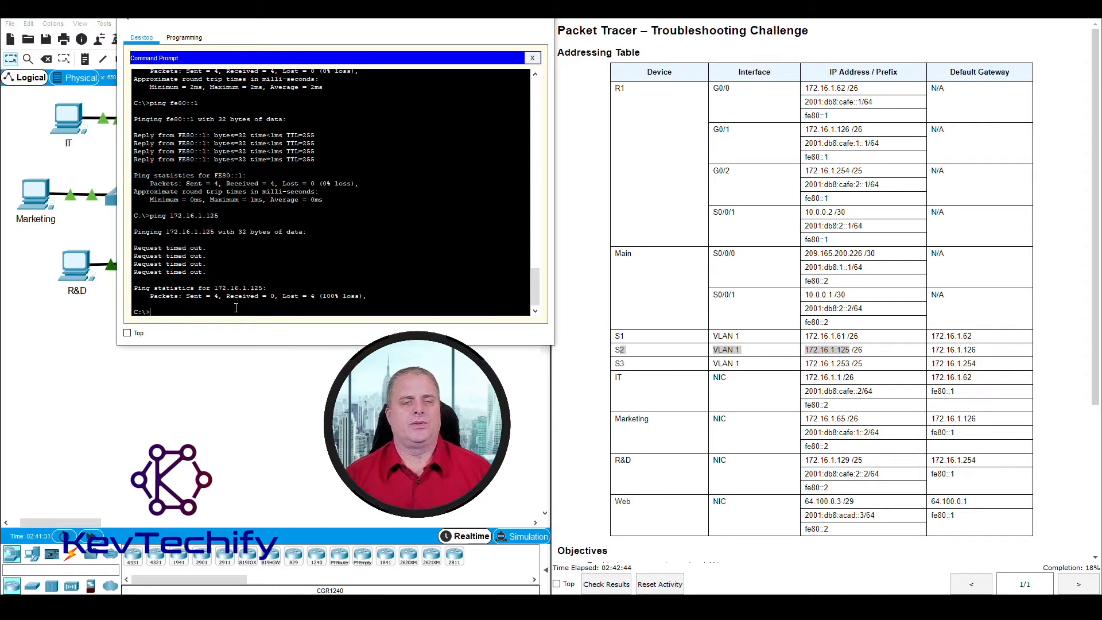
Step: Move the IT PC window aside and minimize it to show the topology
drag(359, 20, 773, 25)
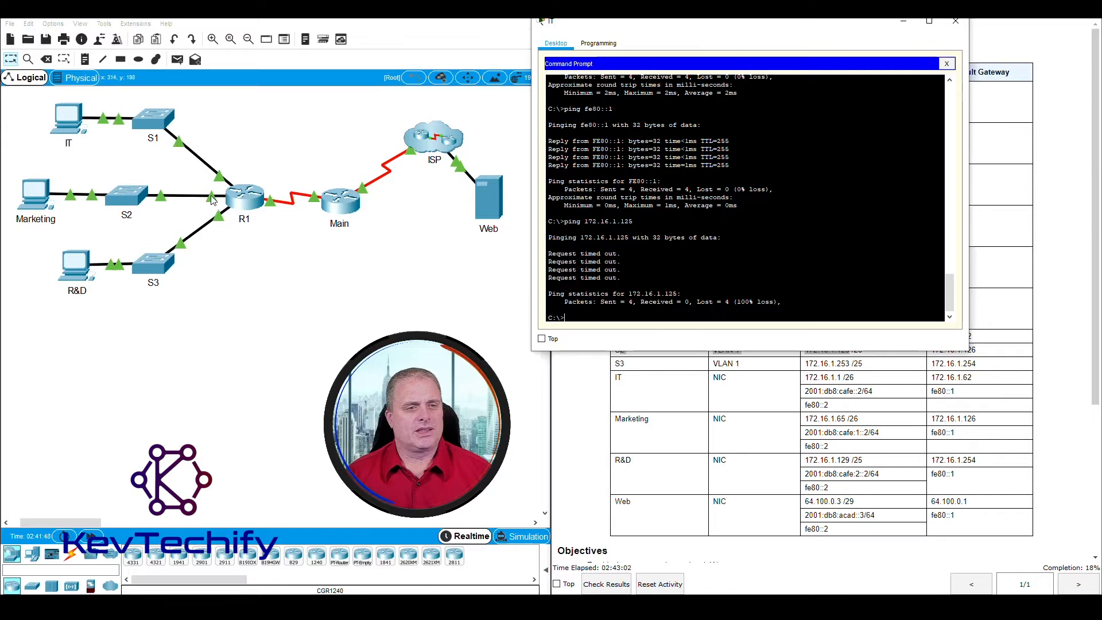
click(268, 259)
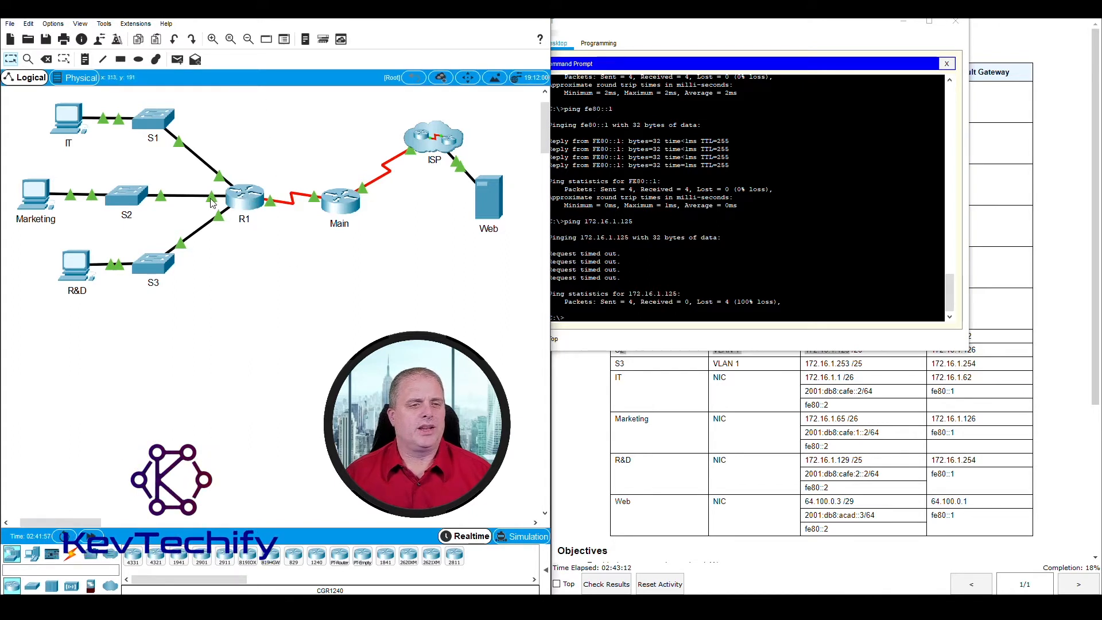
mouse_move(213, 201)
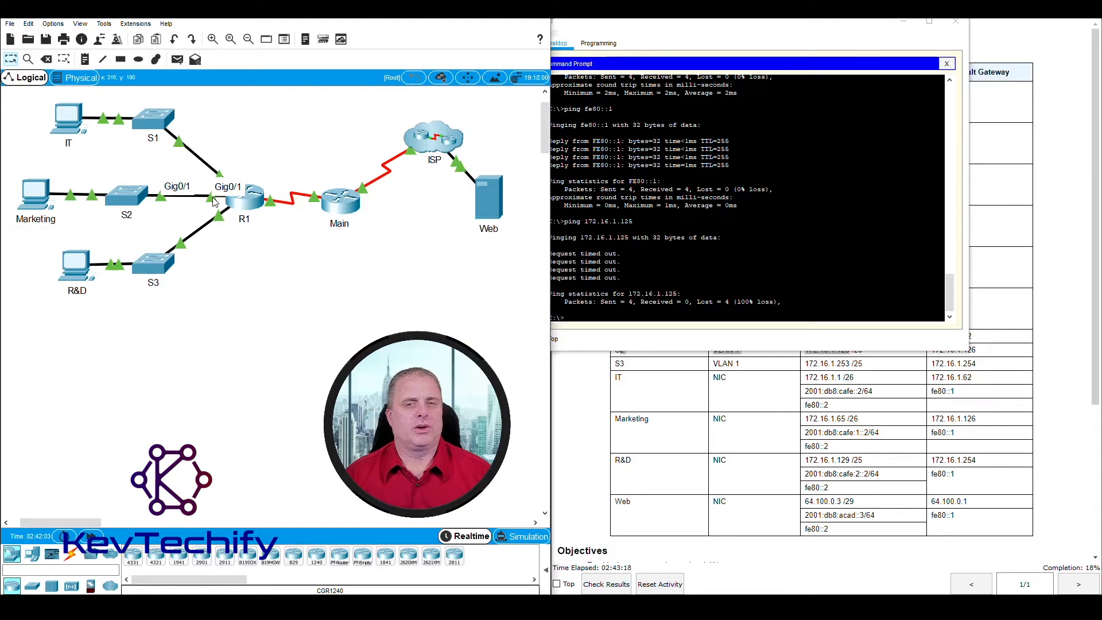
drag(903, 29, 820, 33)
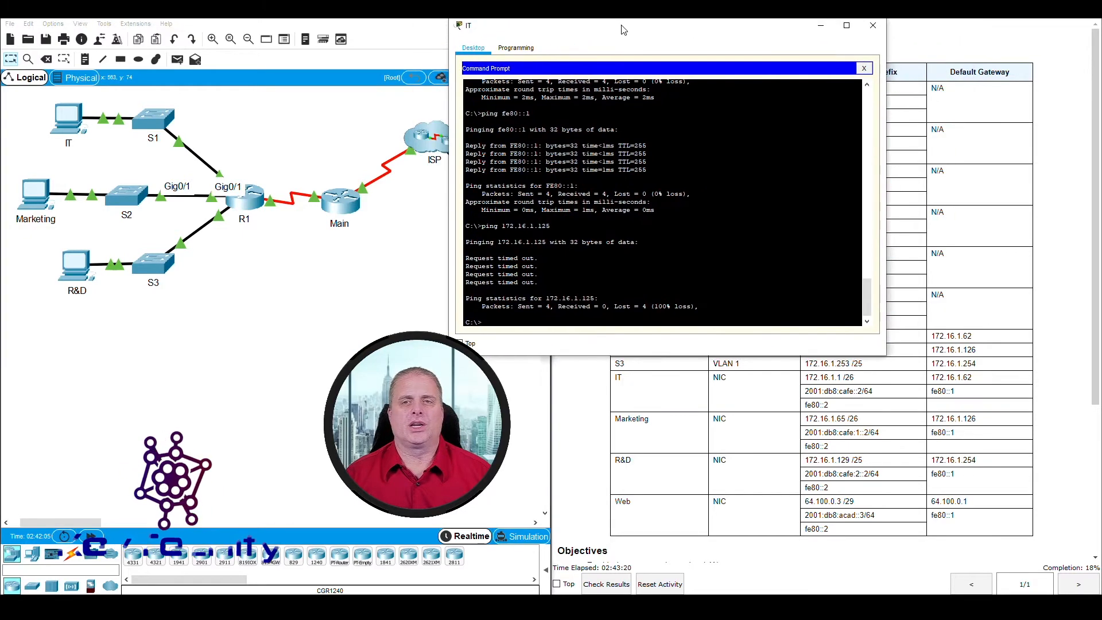
click(820, 28)
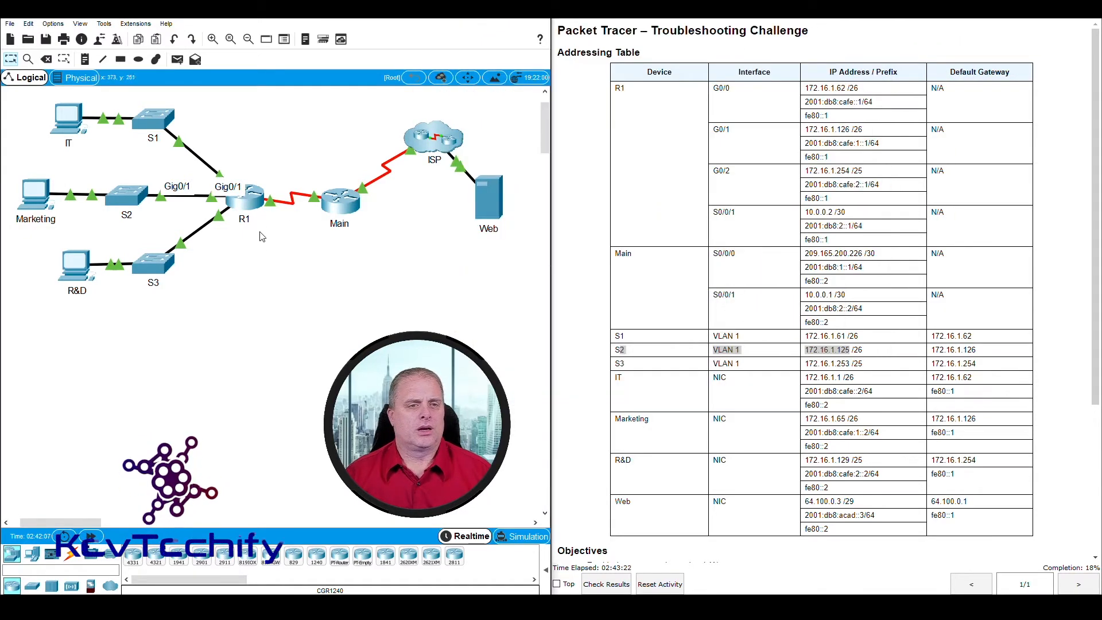
Step: Open R1's CLI, widen the console, and log in with the console password
click(256, 208)
drag(497, 130, 221, 27)
drag(426, 317, 537, 317)
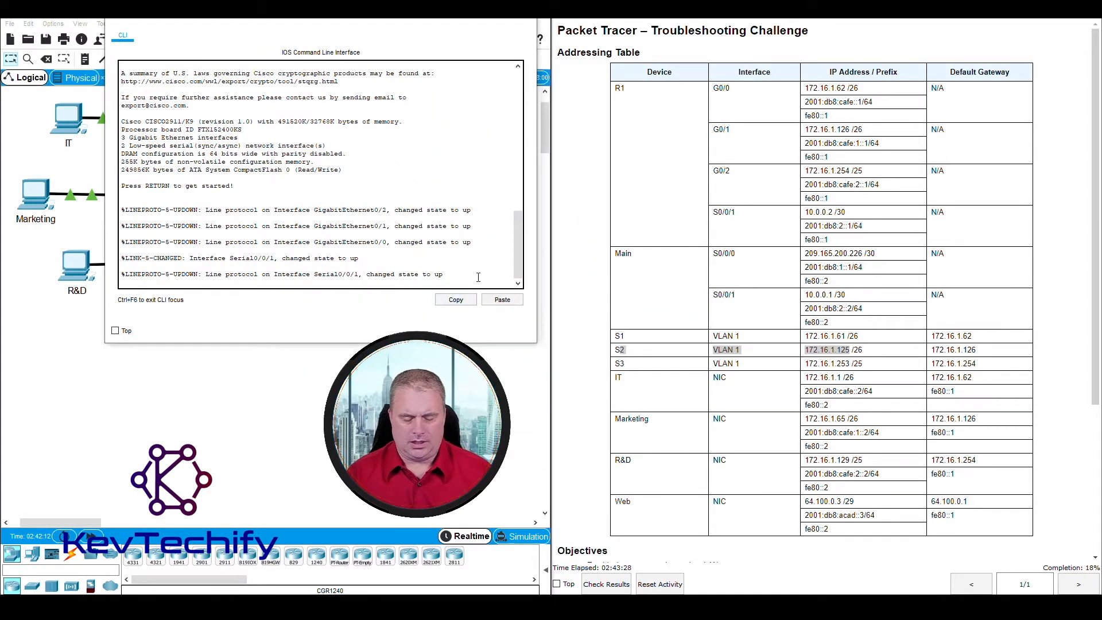
key(Return)
key(Return)
scroll(738, 324, down, 6)
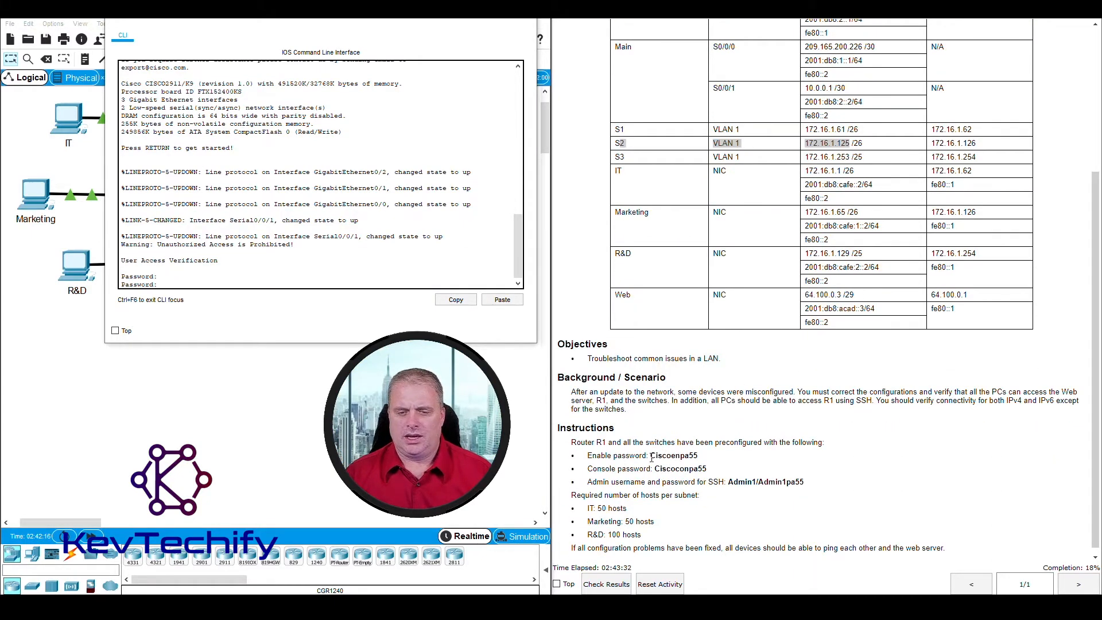
drag(655, 469, 710, 469)
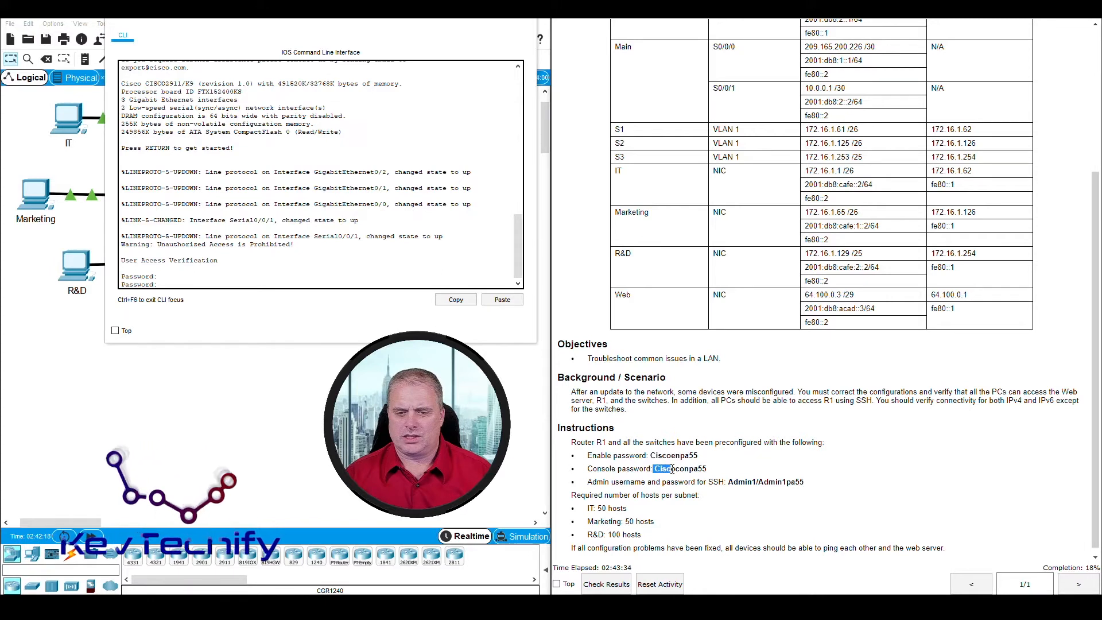
click(654, 469)
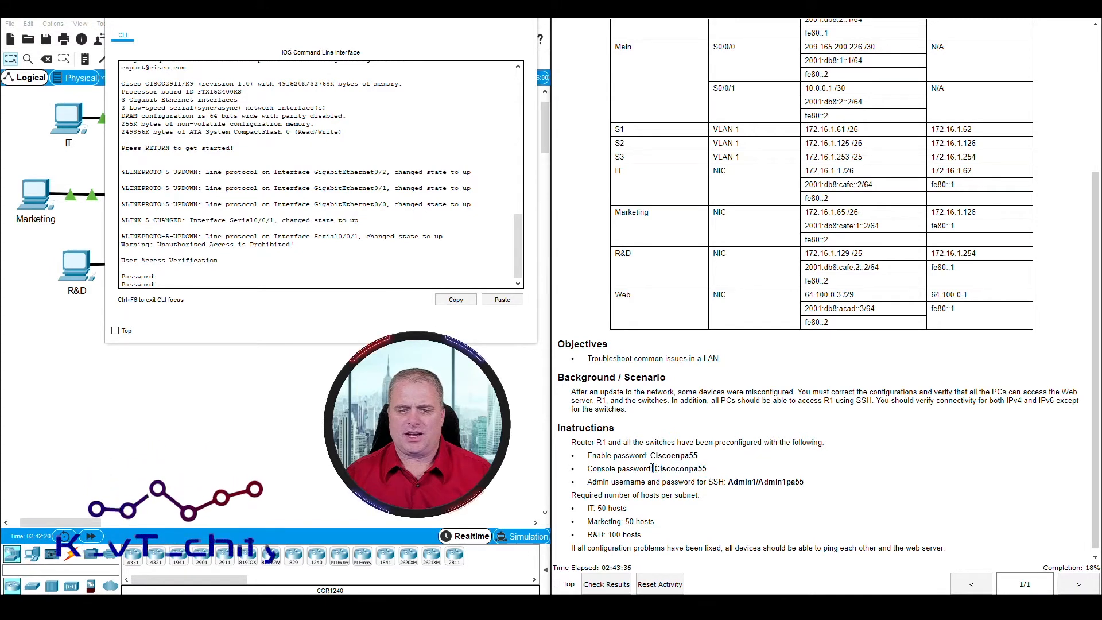
click(258, 284)
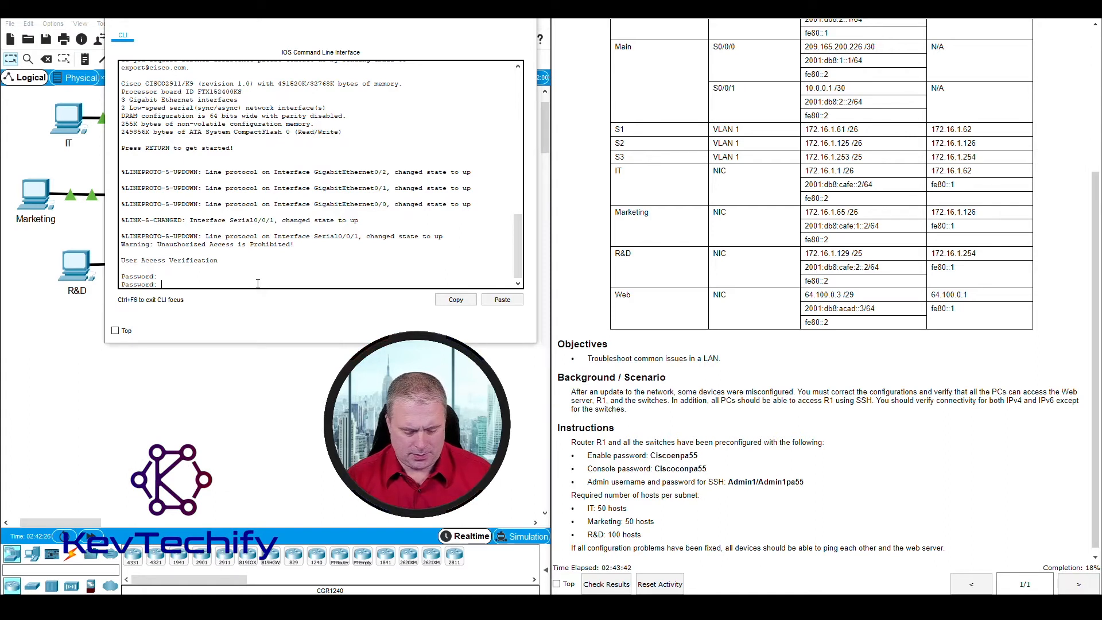
key(Return)
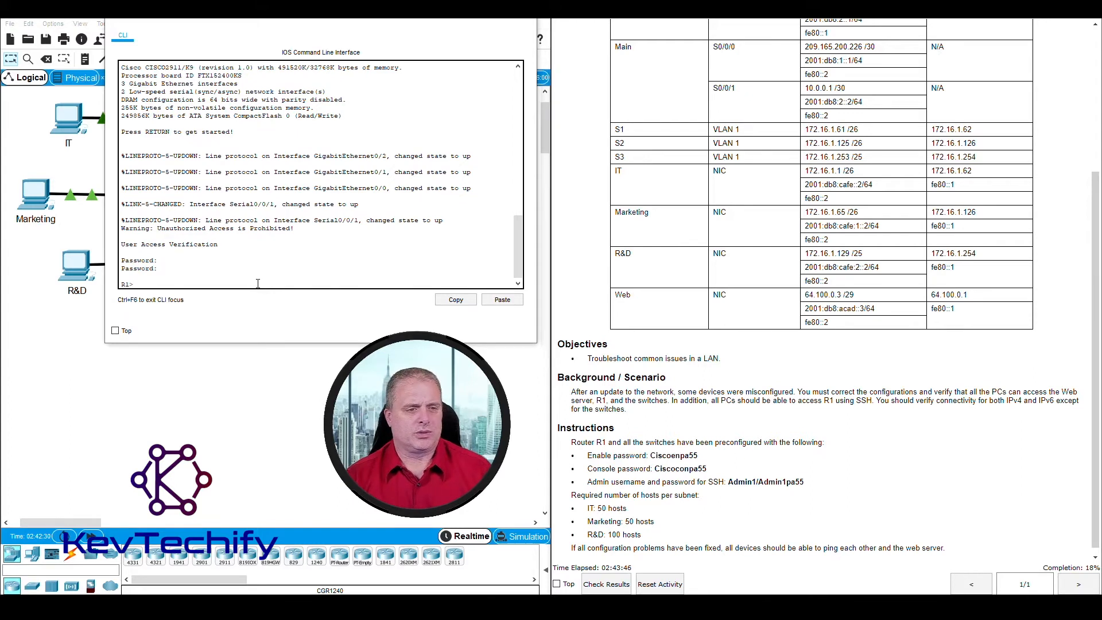
Step: Run enable on R1 and supply the enable password
text(enabl)
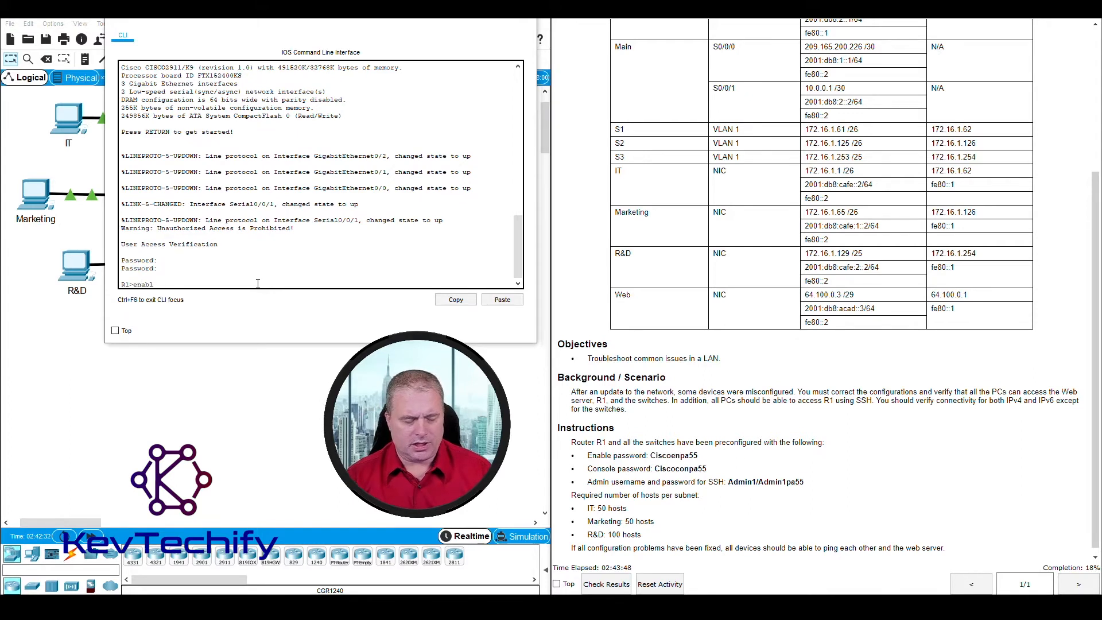
text(e)
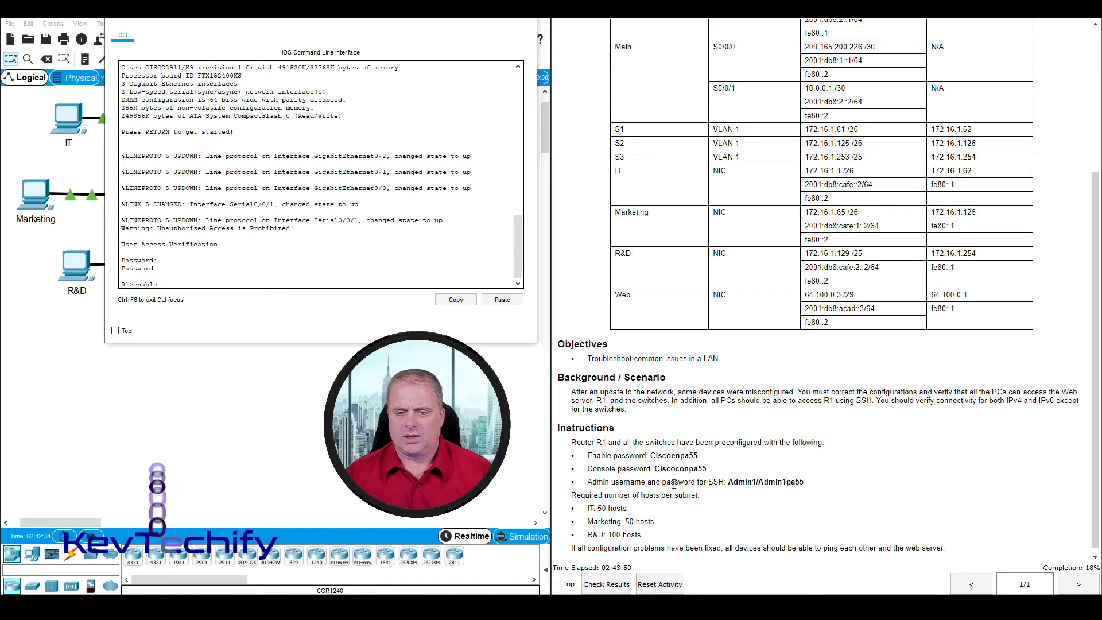
drag(587, 456, 709, 457)
click(709, 457)
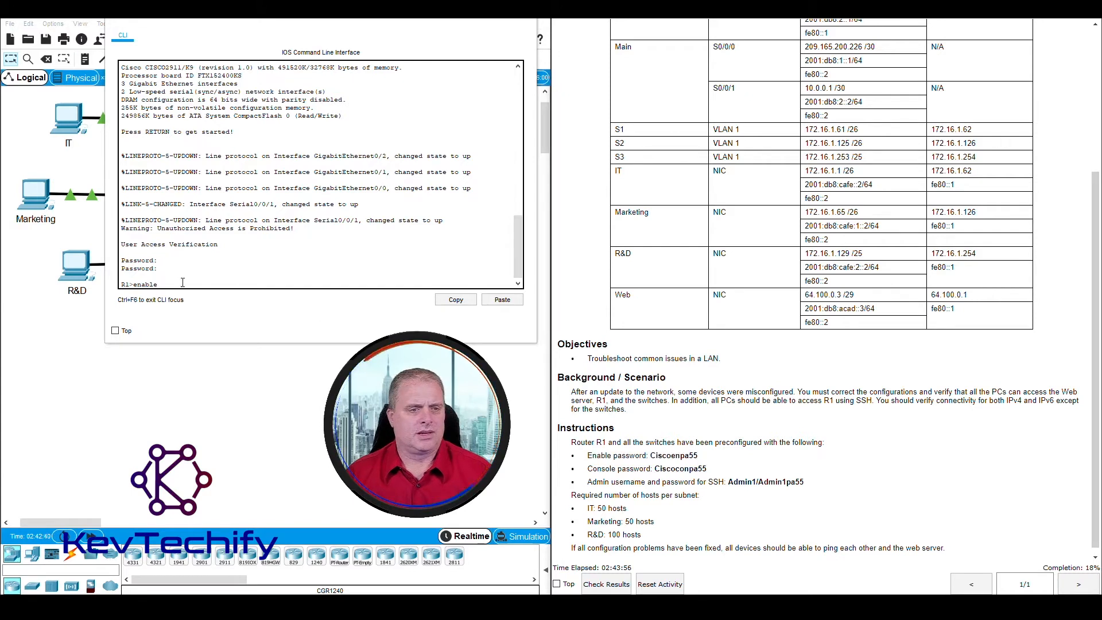
click(297, 275)
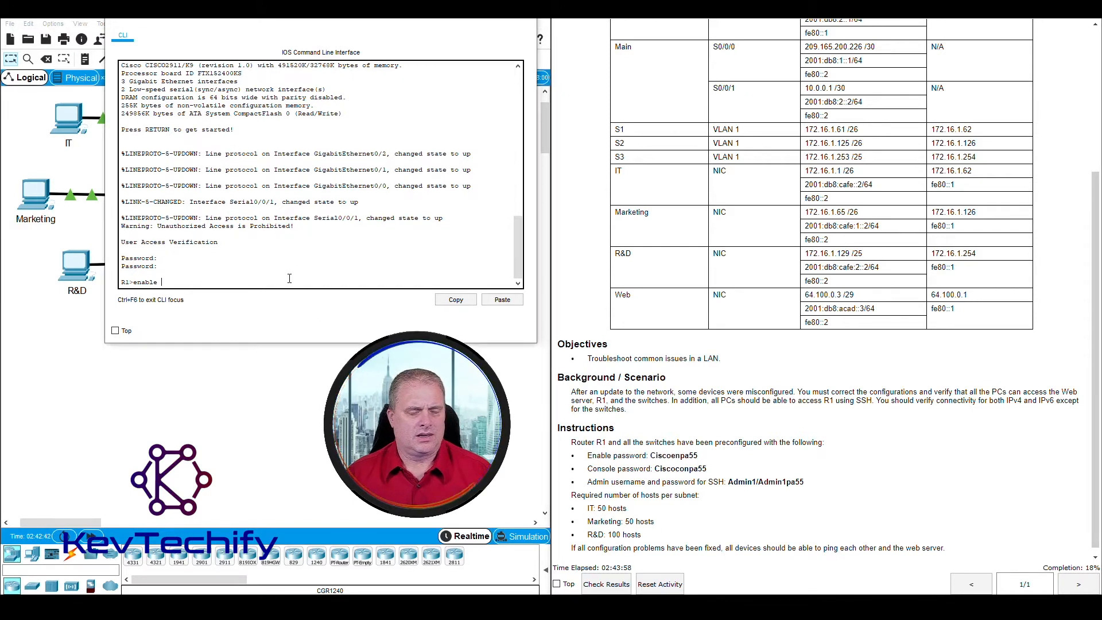
key(Return)
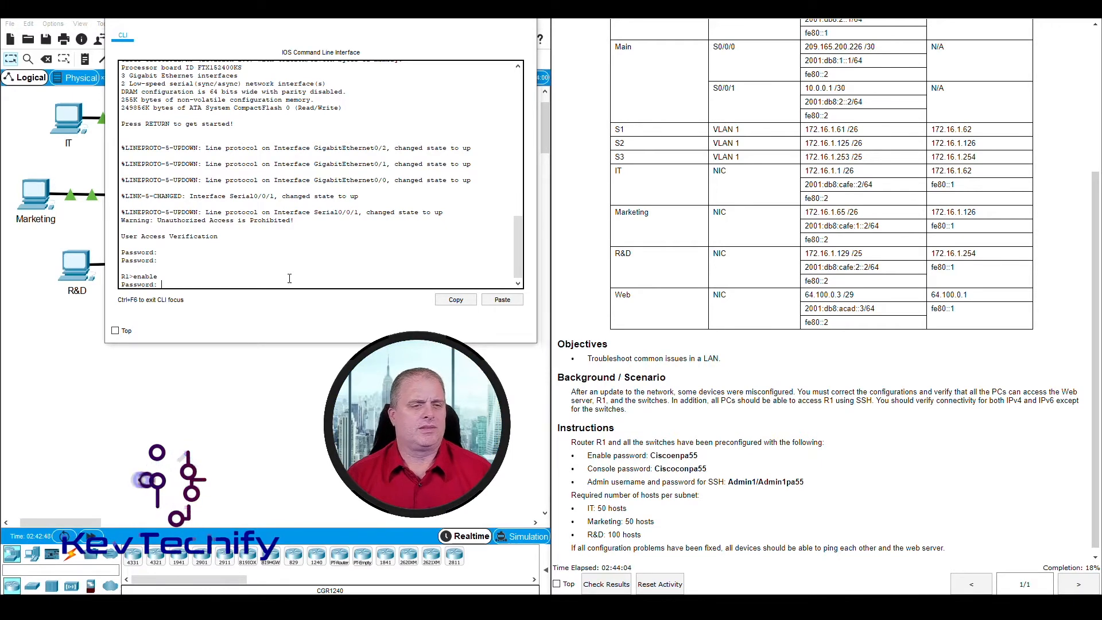
key(Return)
key(Return)
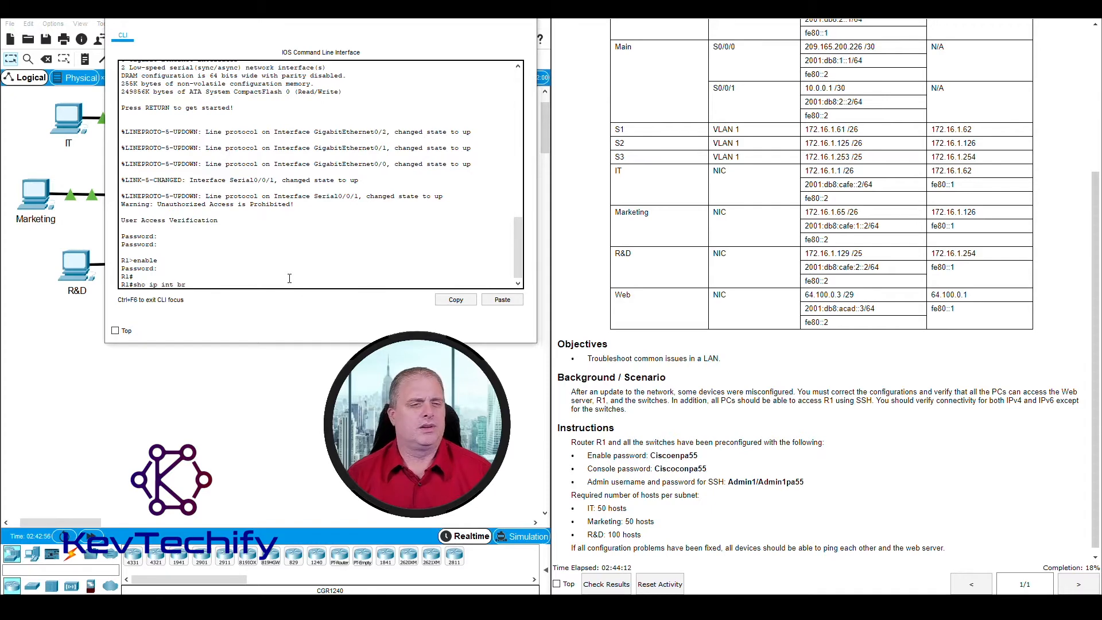
Step: Run sho ip int br on R1 and compare G0/1's 192.168.1.126 against the table's 172.16.1.126
text(sho ip int br)
key(Return)
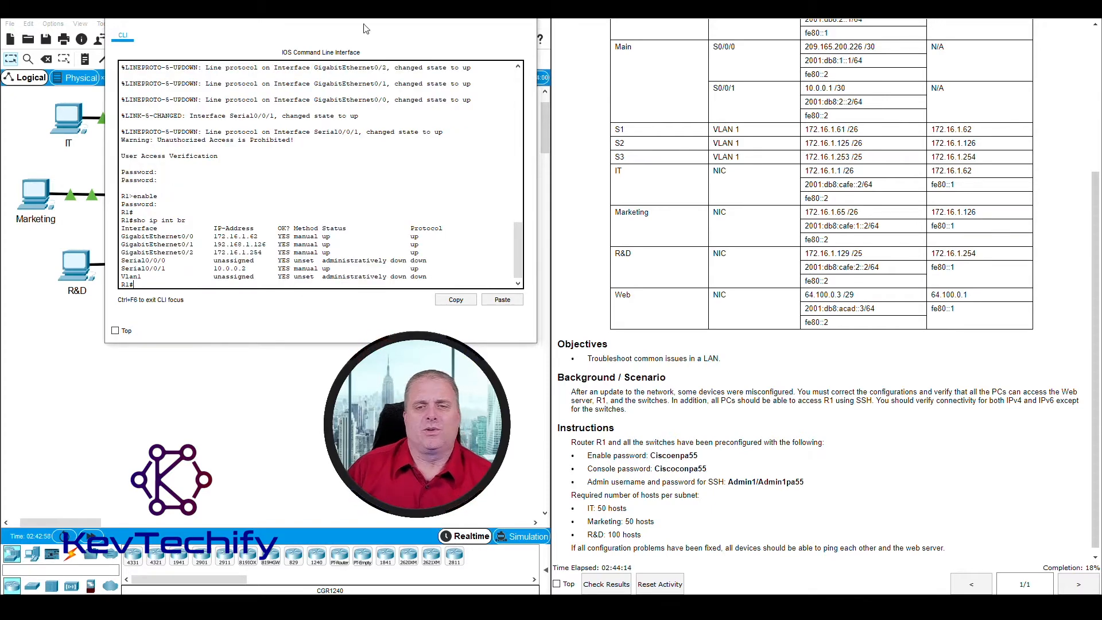
scroll(759, 221, up, 3)
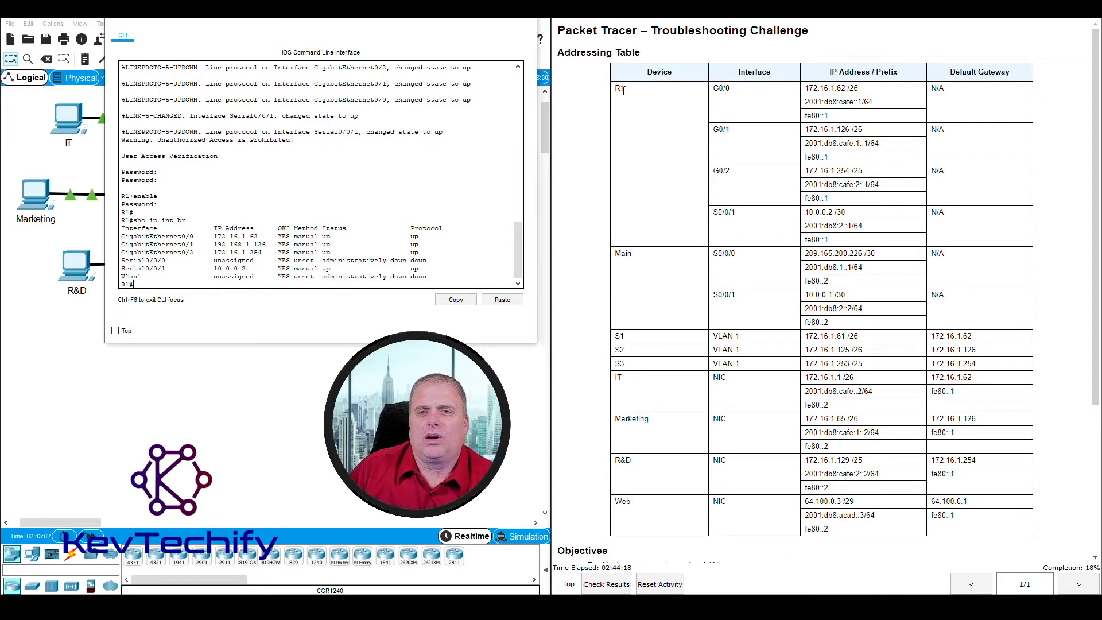
drag(619, 88, 970, 240)
click(906, 71)
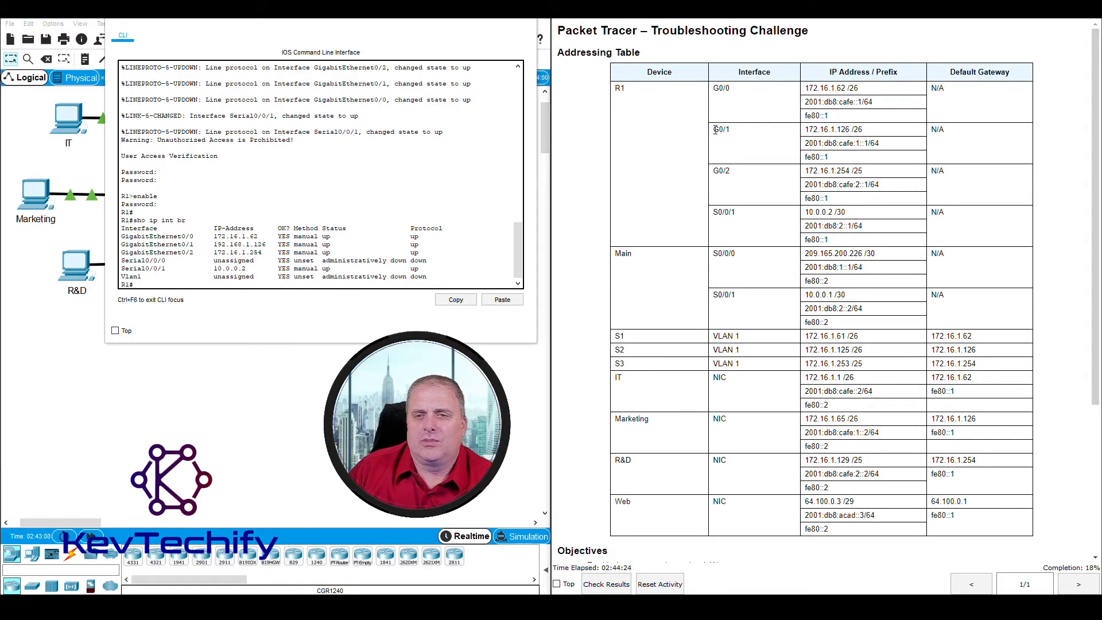
drag(716, 129, 821, 133)
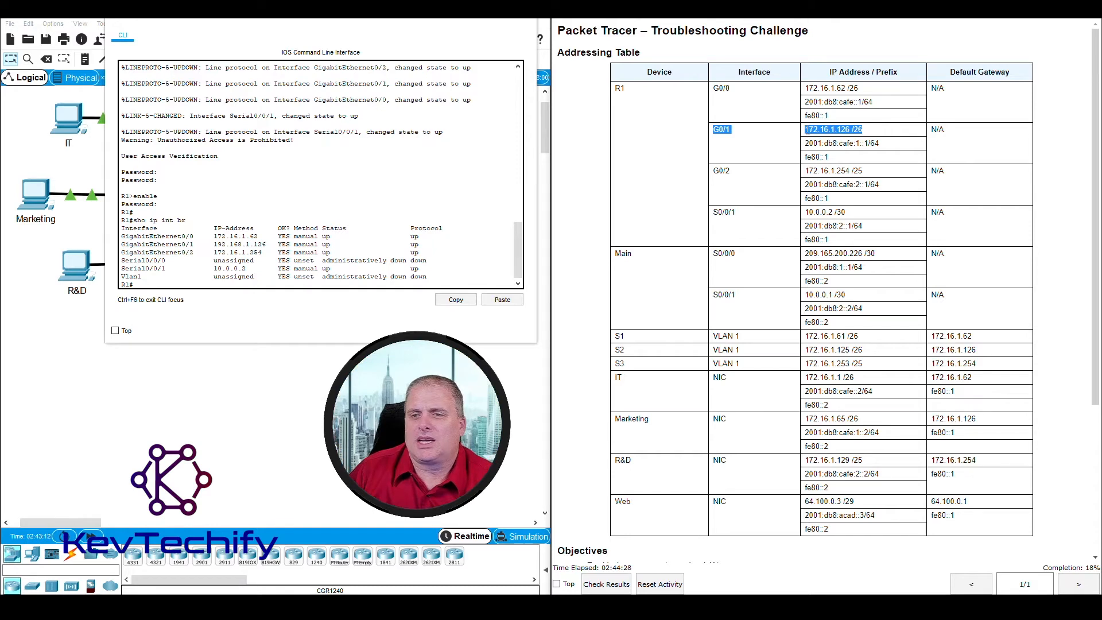
drag(806, 130, 859, 130)
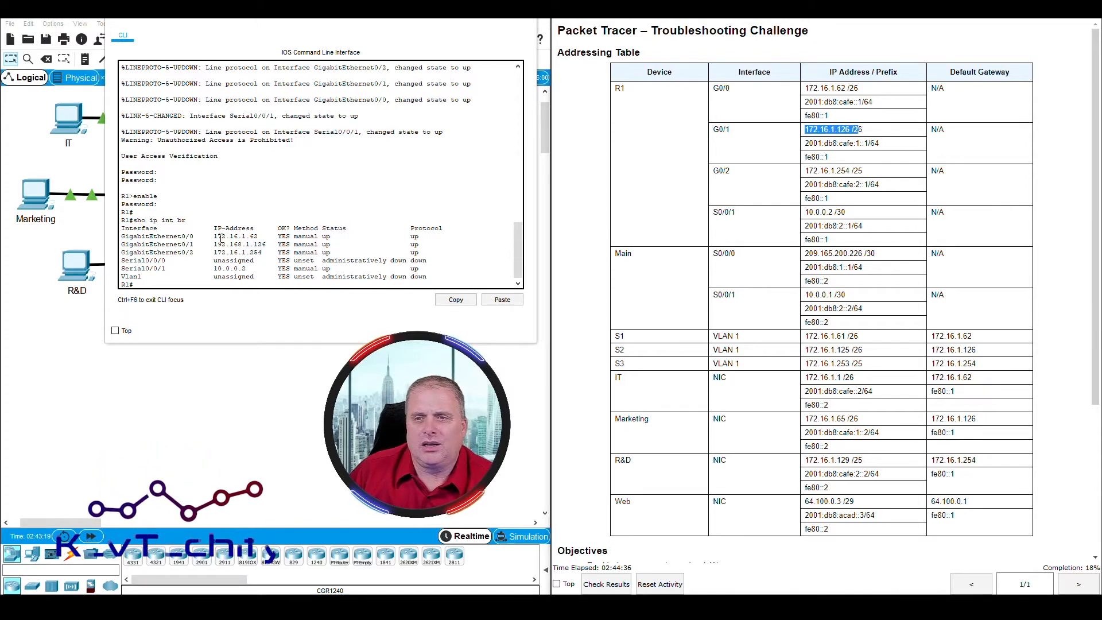
drag(181, 245, 230, 246)
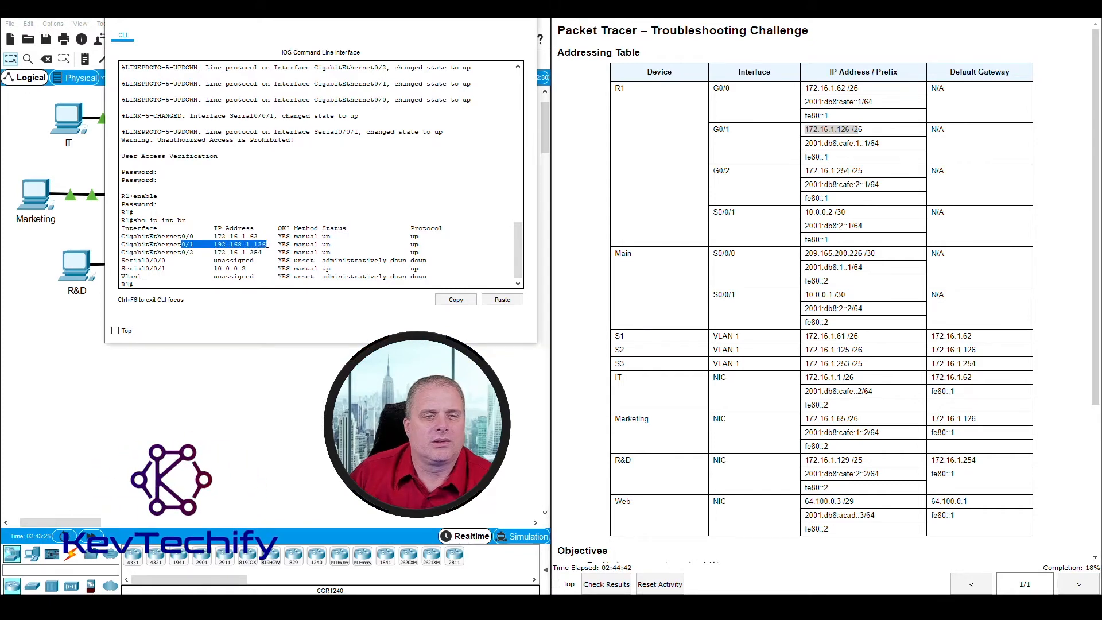
drag(267, 244, 219, 244)
click(215, 244)
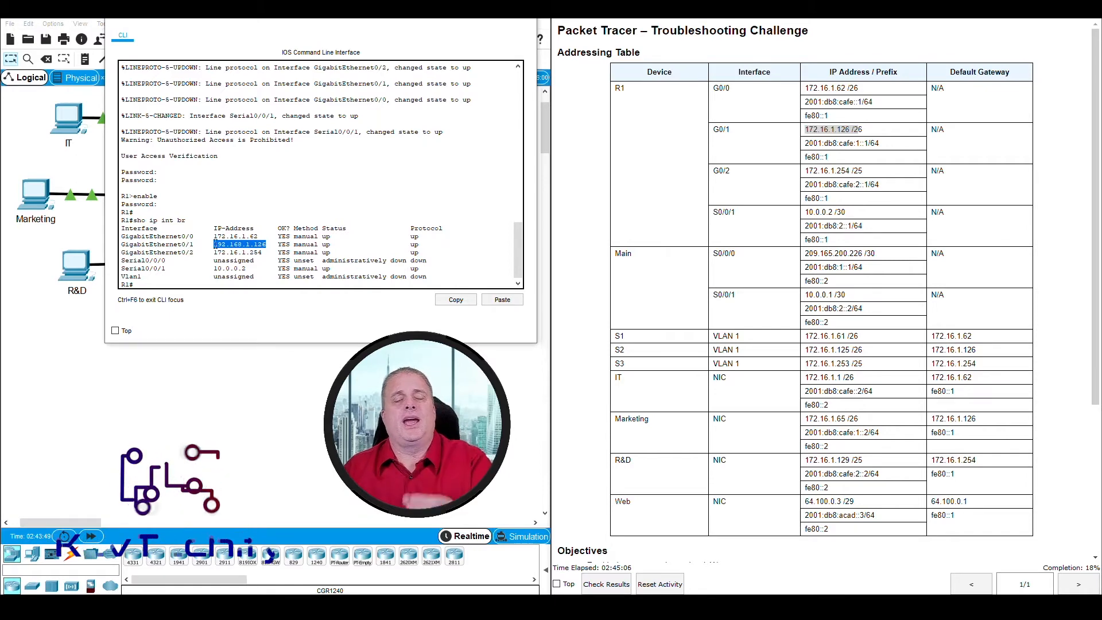
Step: Enter global configuration with config t and select interface g0/1 on R1
click(181, 284)
key(Return)
key(Return)
key(Return)
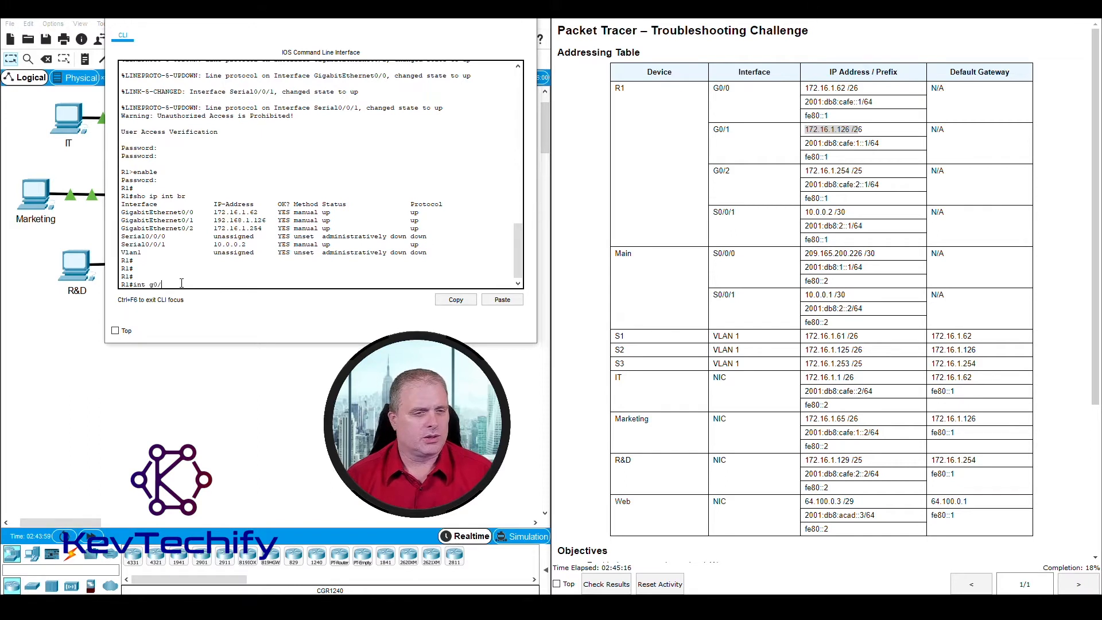
key(Return)
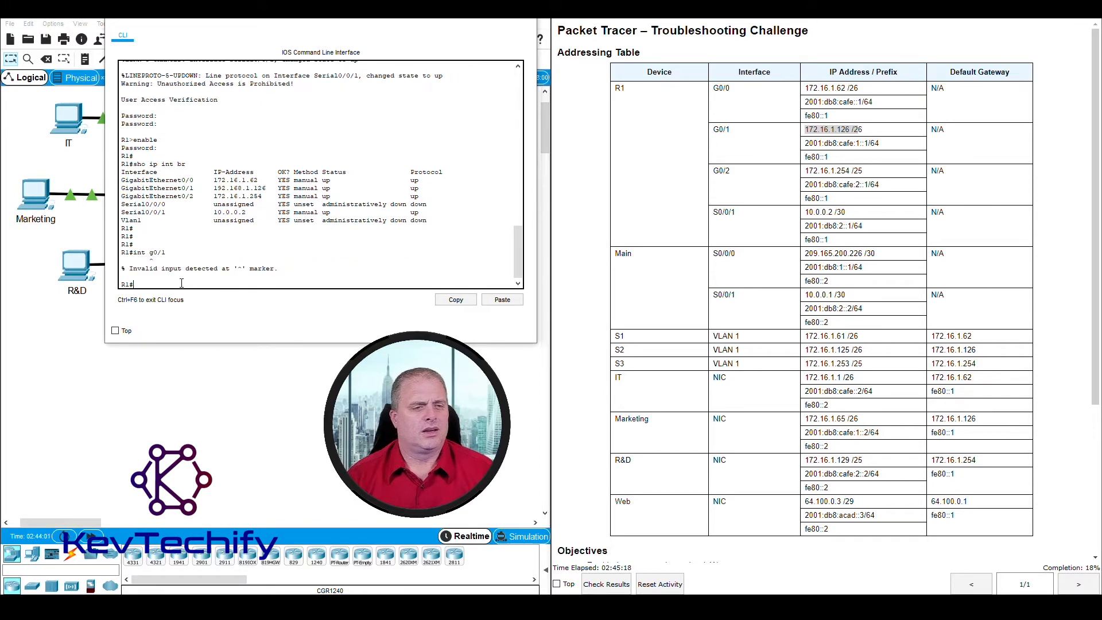
text(confi)
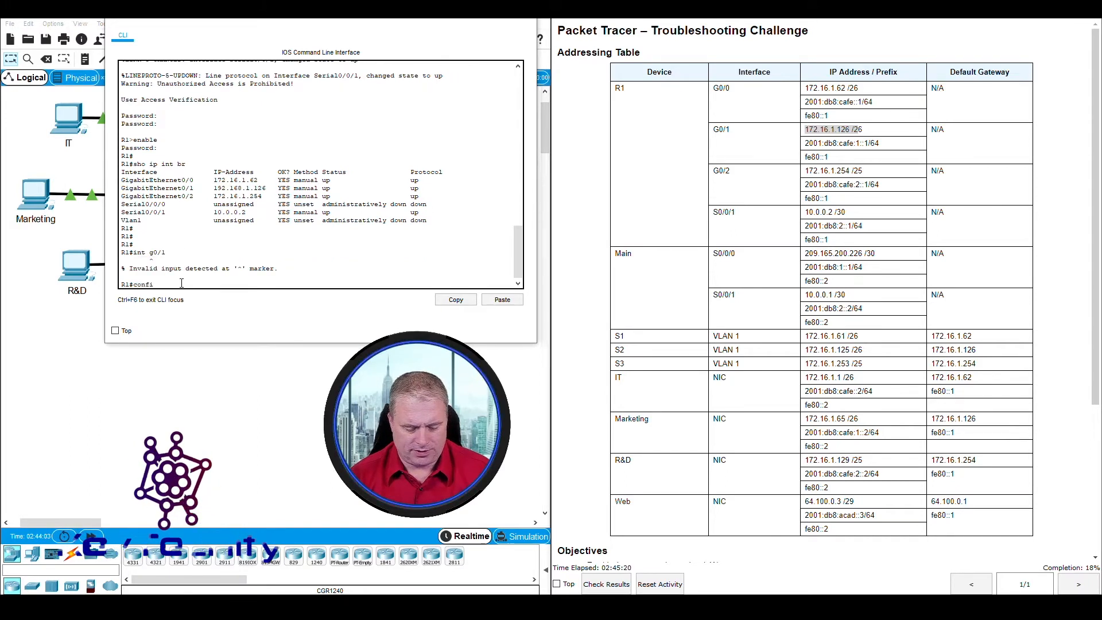
text(g t)
key(Return)
text(int )
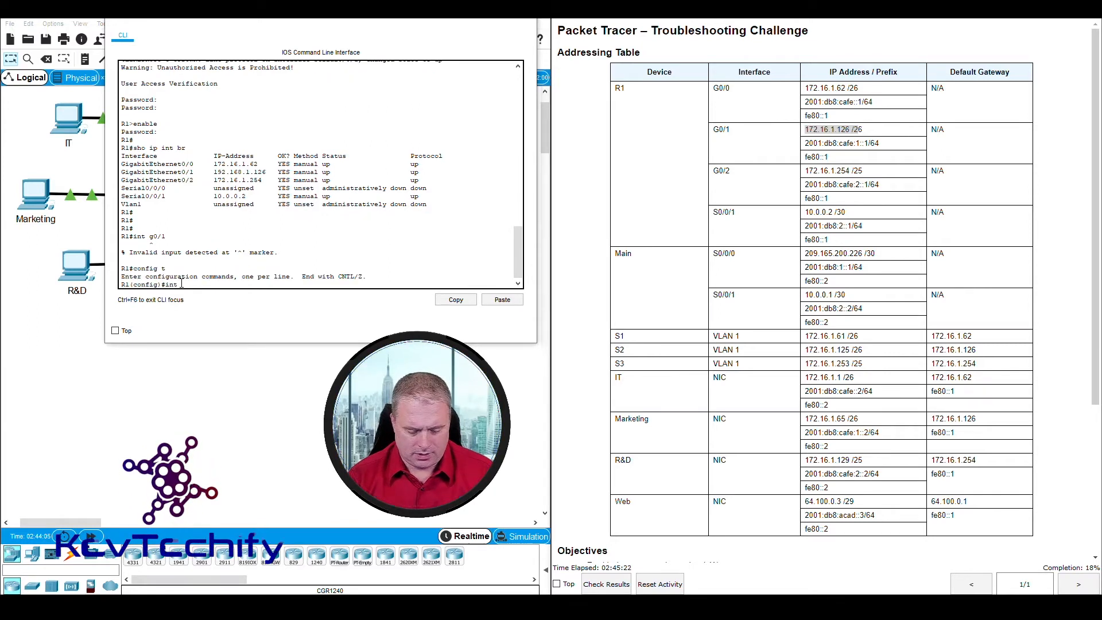
text(g0/1)
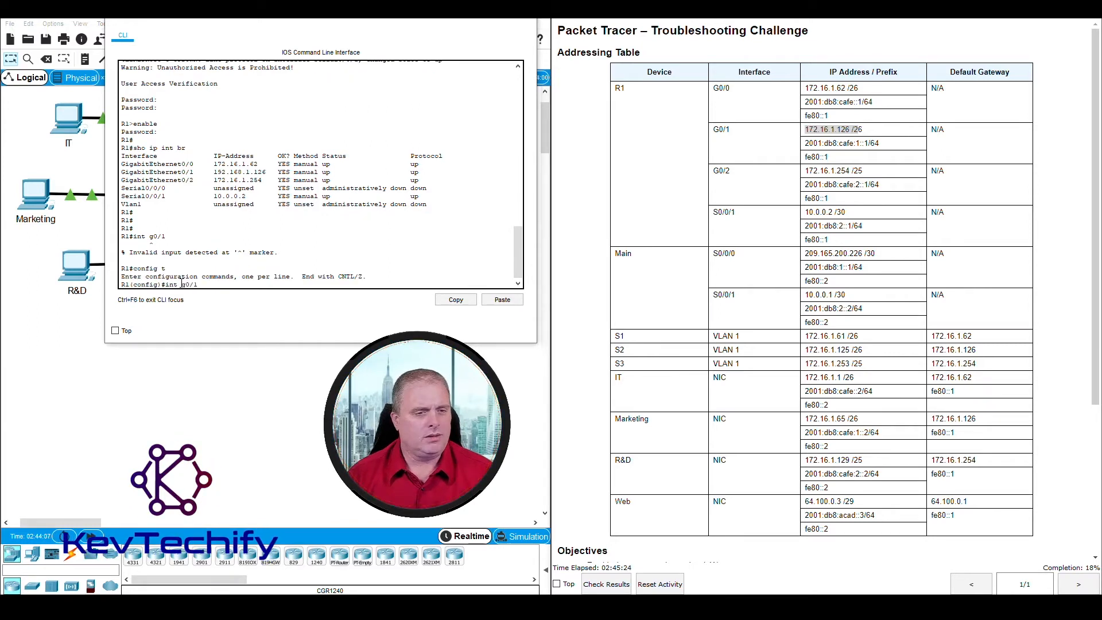
key(Return)
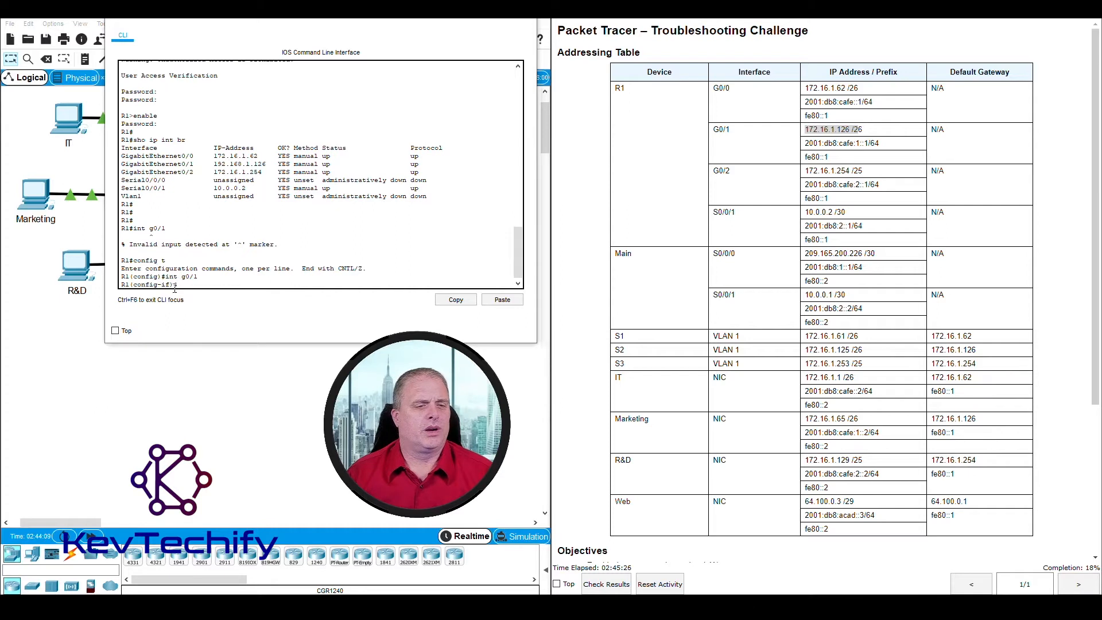
Step: Start the ip address command for G0/1 with 172.16.1.126 and recall the incomplete entry
mouse_move(171, 286)
mouse_down()
mouse_move(157, 285)
mouse_move(188, 285)
mouse_up()
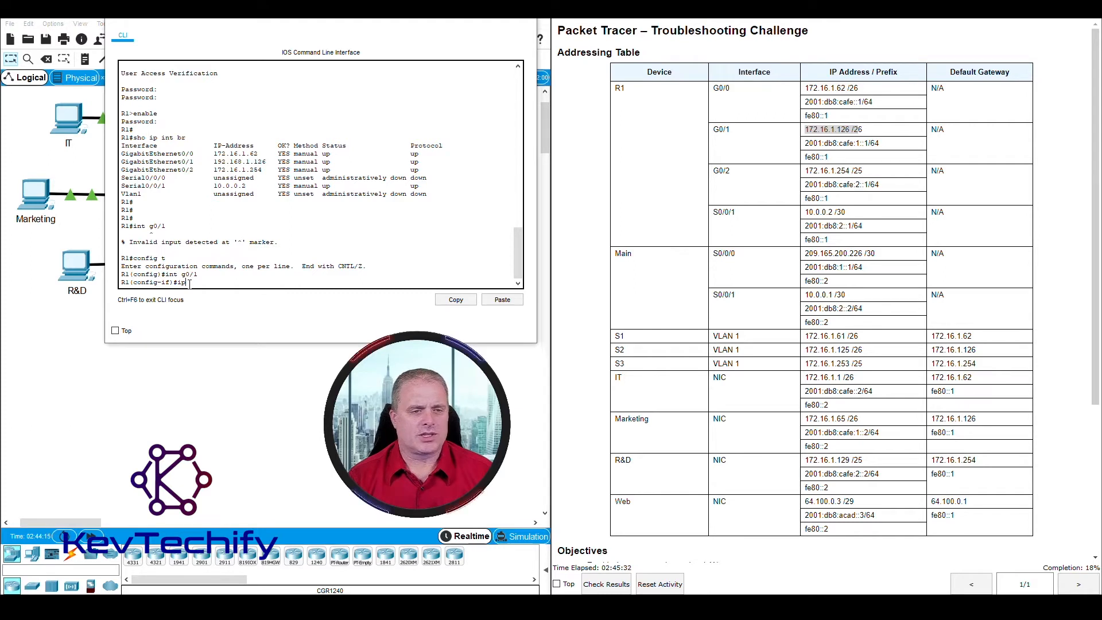
text(ip address)
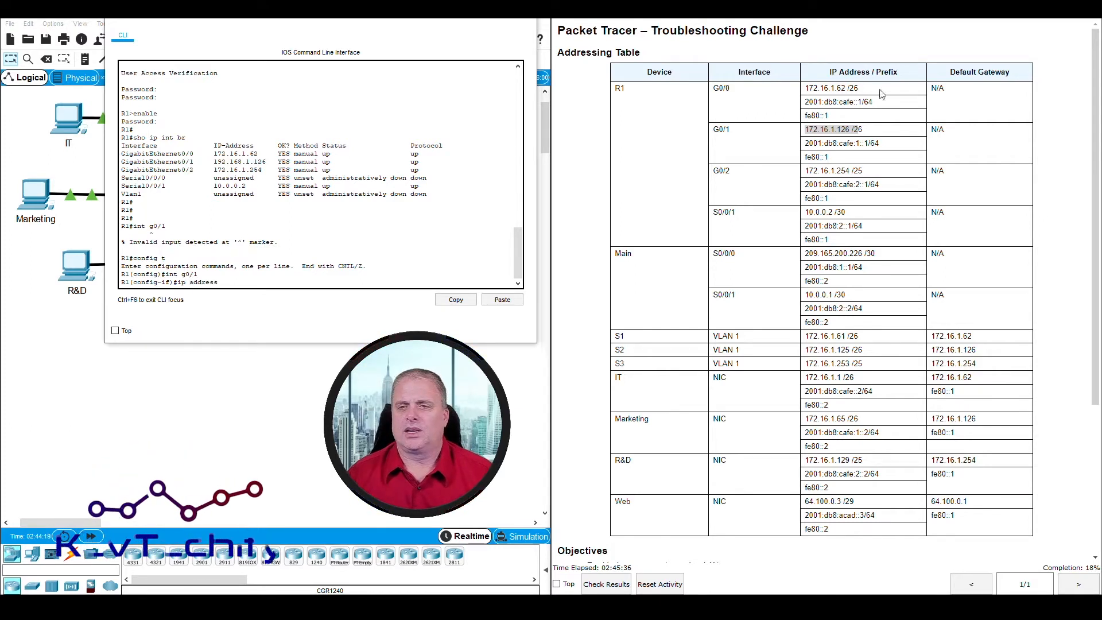
click(806, 131)
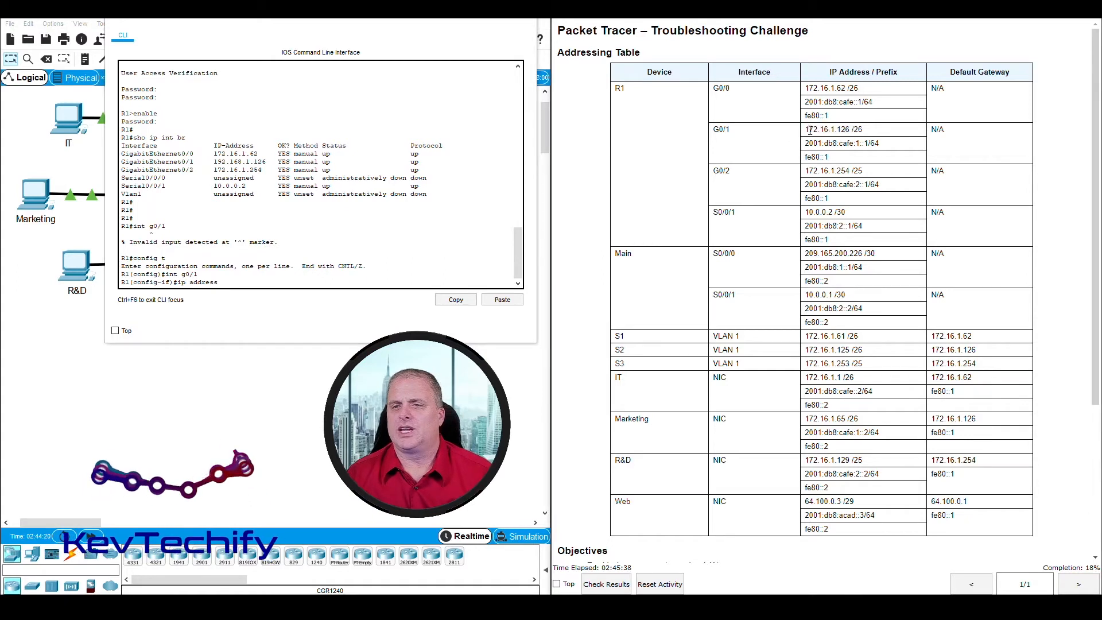
mouse_move(817, 131)
mouse_down()
mouse_move(855, 130)
mouse_move(809, 130)
mouse_up()
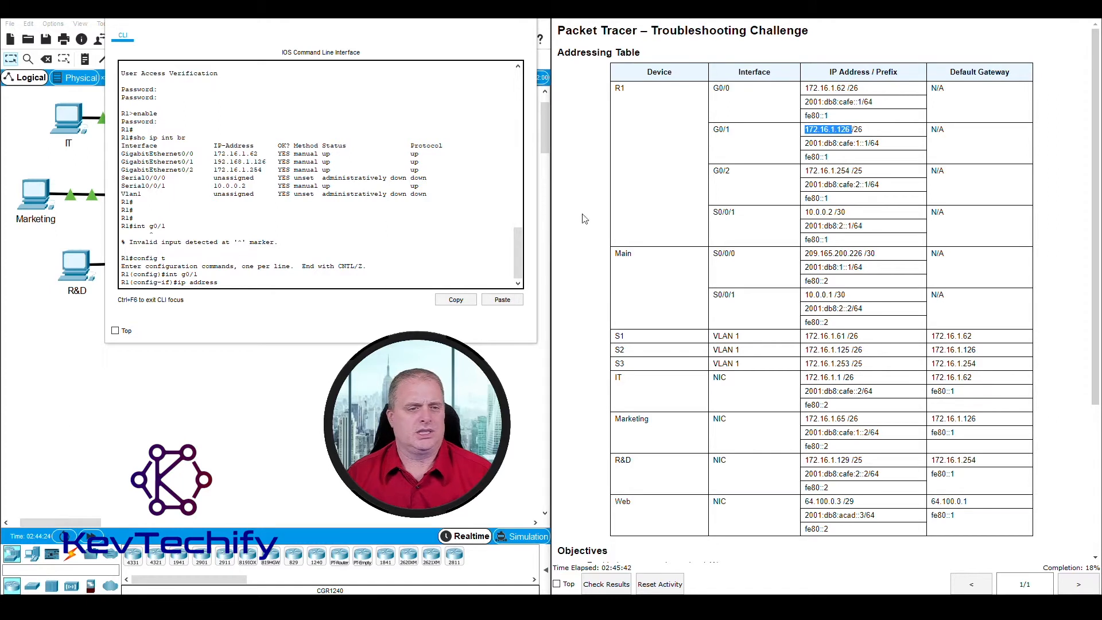
click(270, 284)
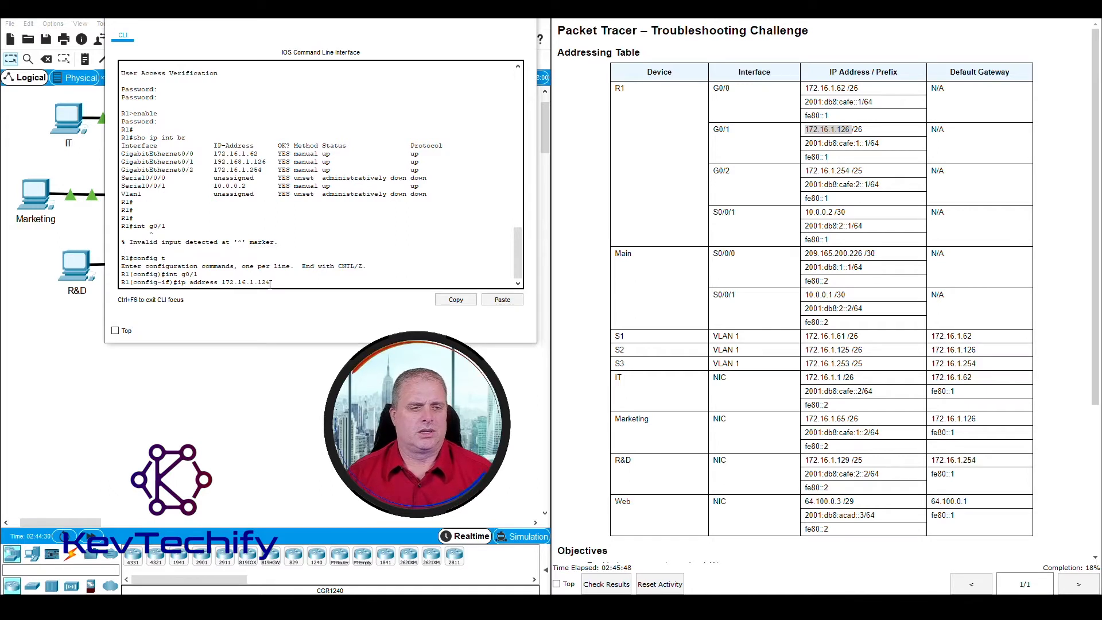
key(Return)
key(Up)
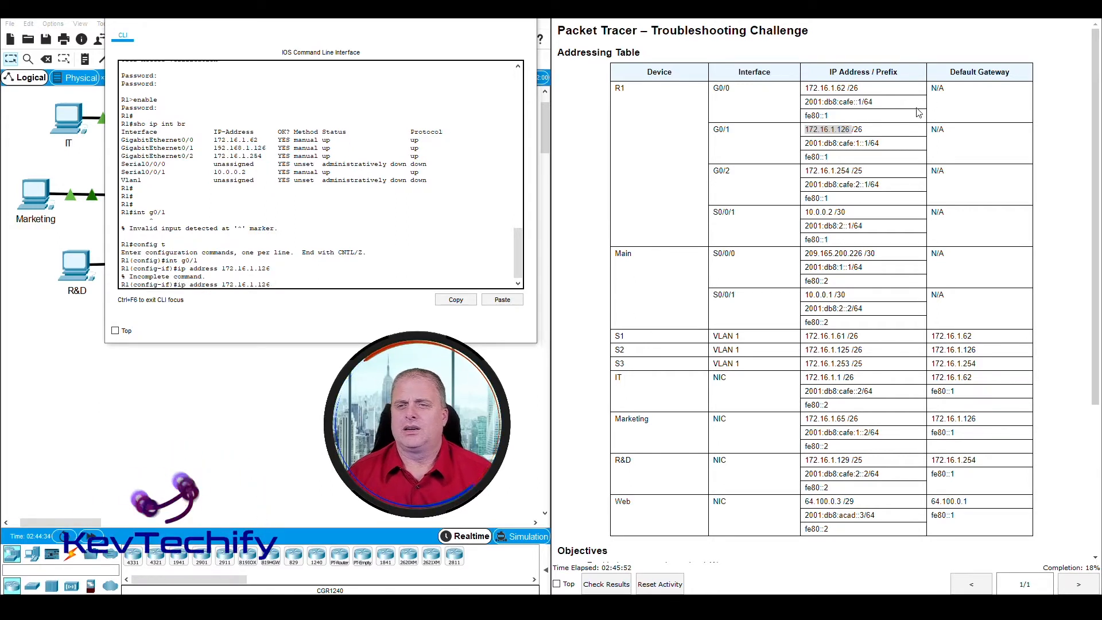
Step: Complete G0/1's address as 172.16.1.126 255.255.255.192 and exit interface mode
drag(806, 130, 877, 134)
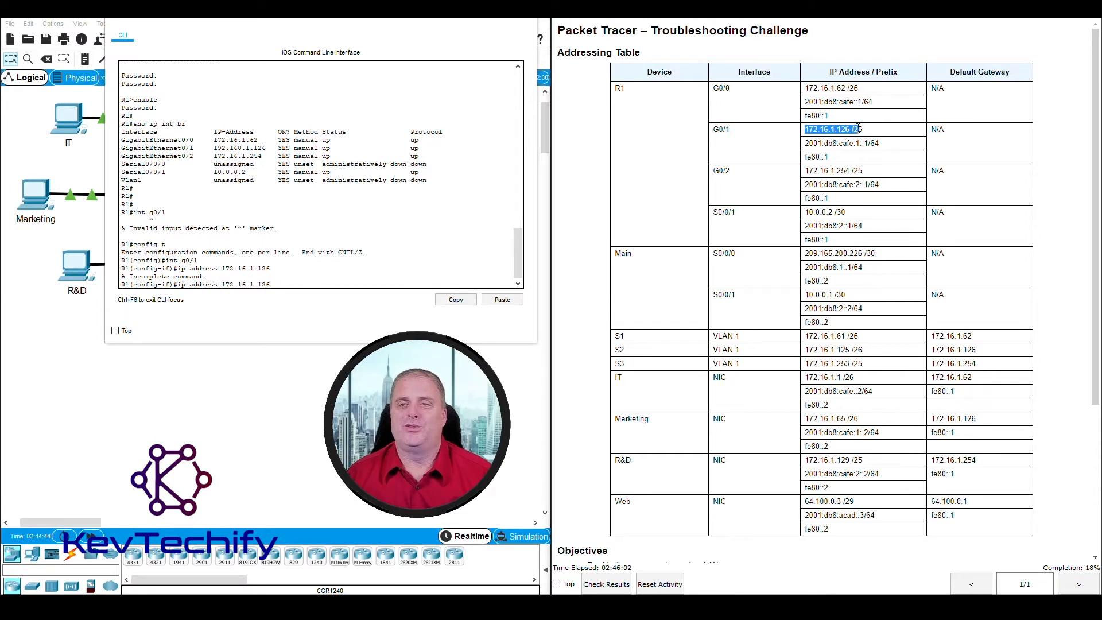
click(282, 285)
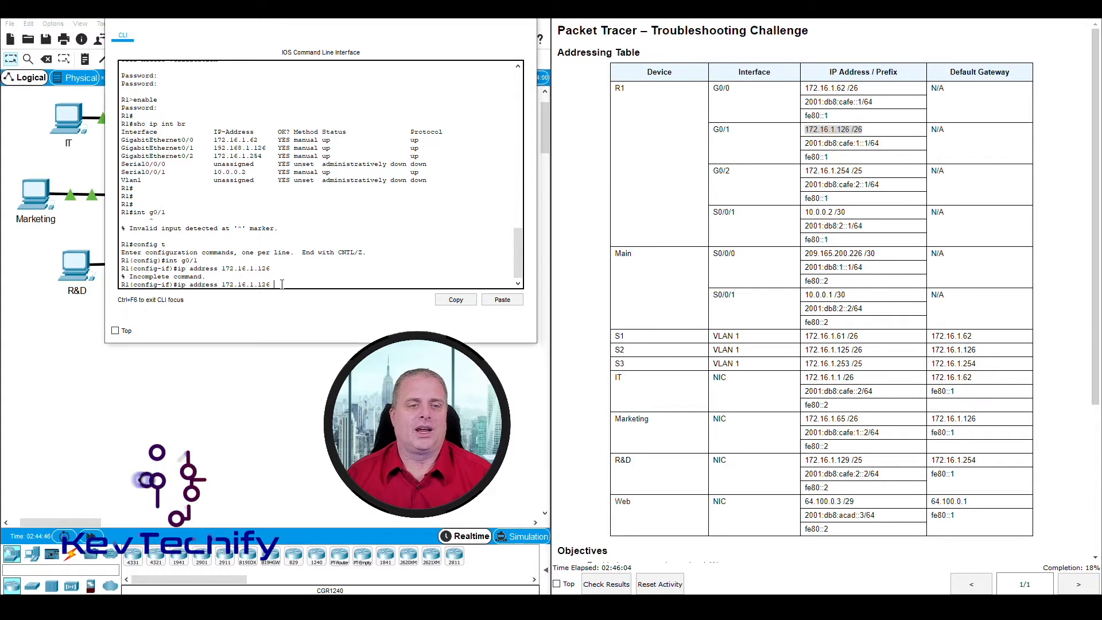
text(2)
text(.25)
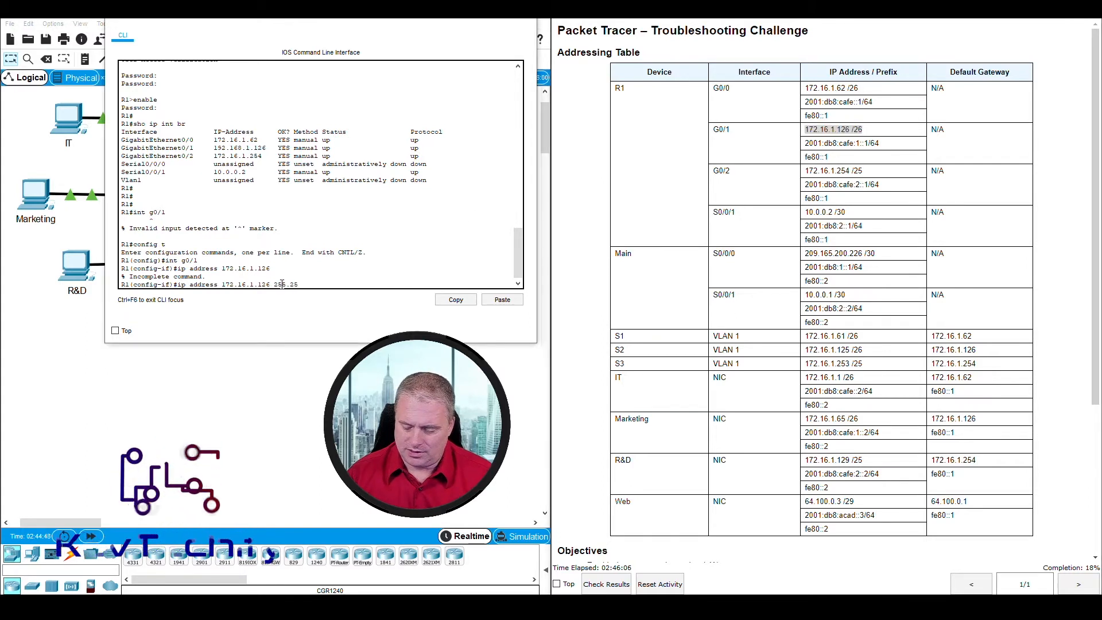
text(5.255.192)
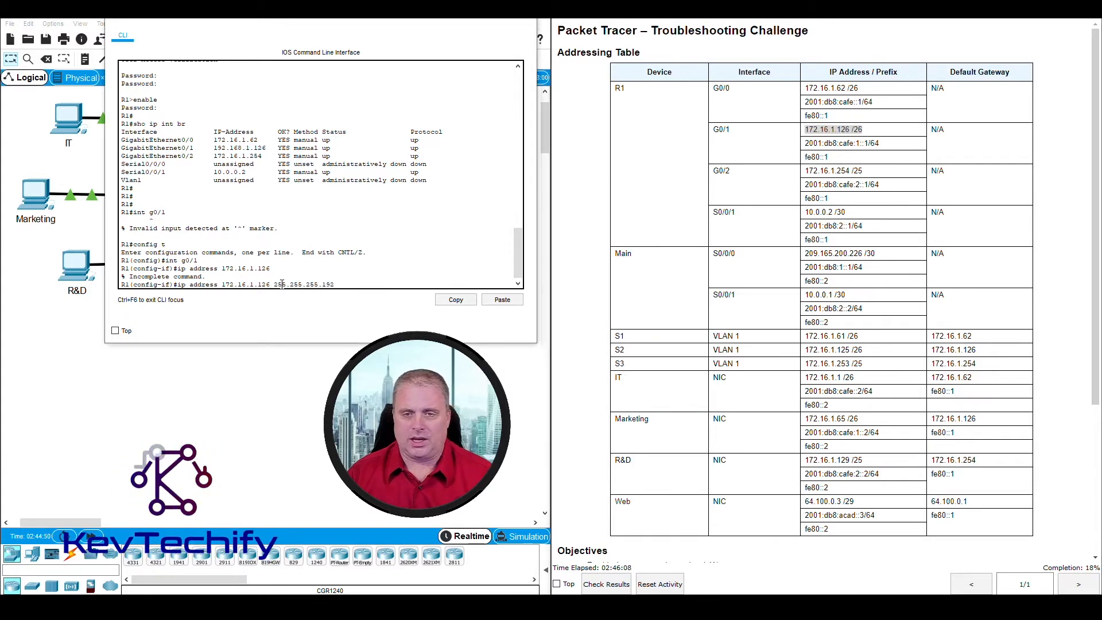
key(Return)
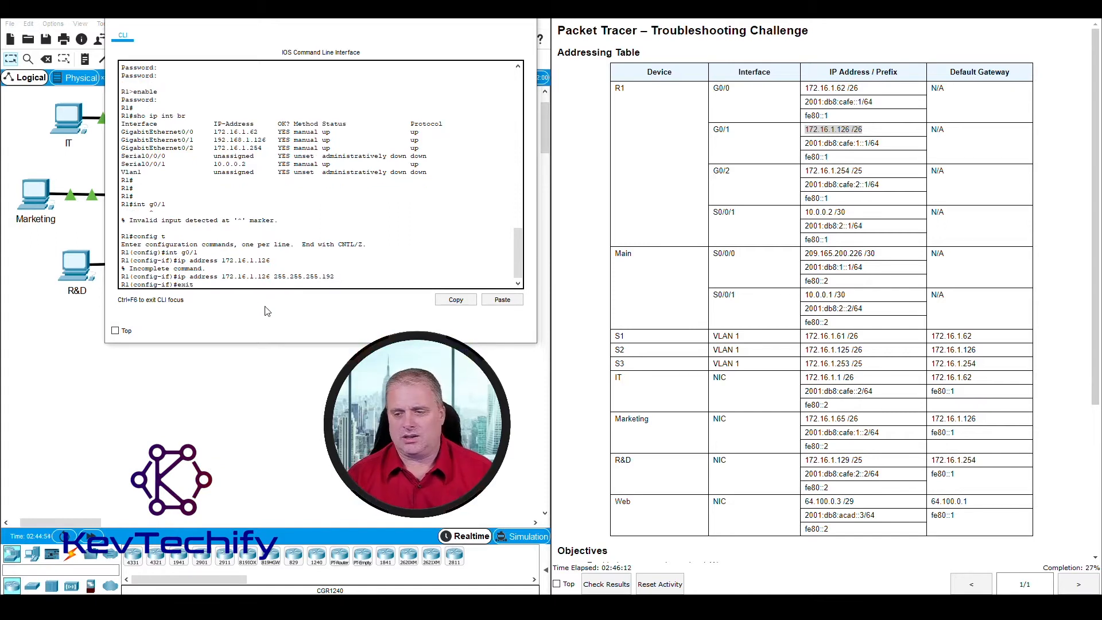
text(exit)
key(Return)
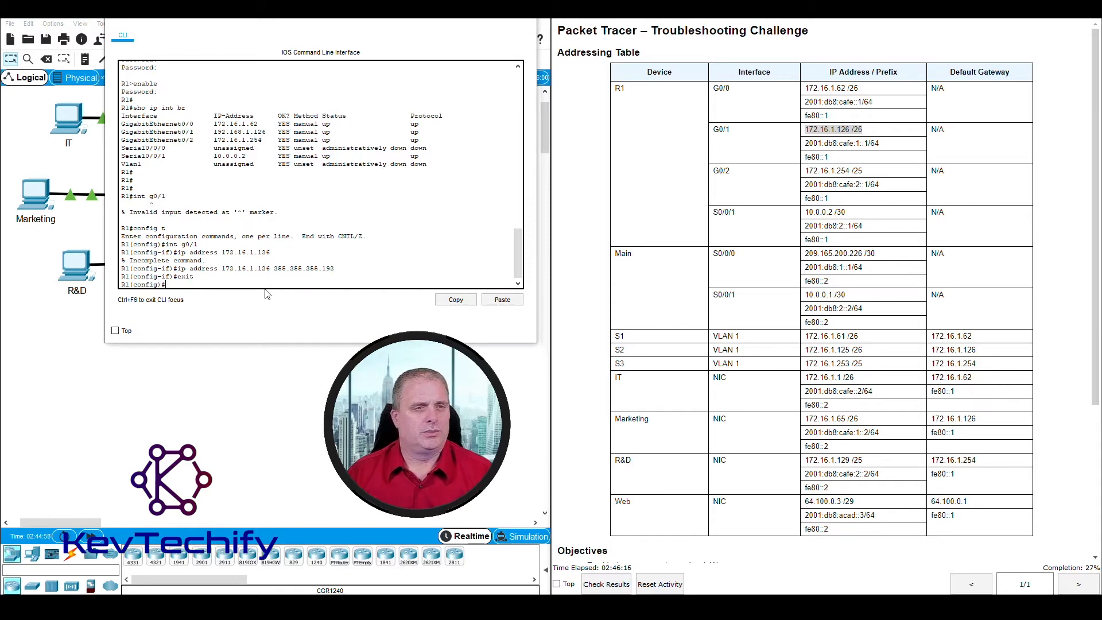
Step: Close R1's console, reopen the IT PC's command prompt beside the table, and mark S2's row
click(474, 22)
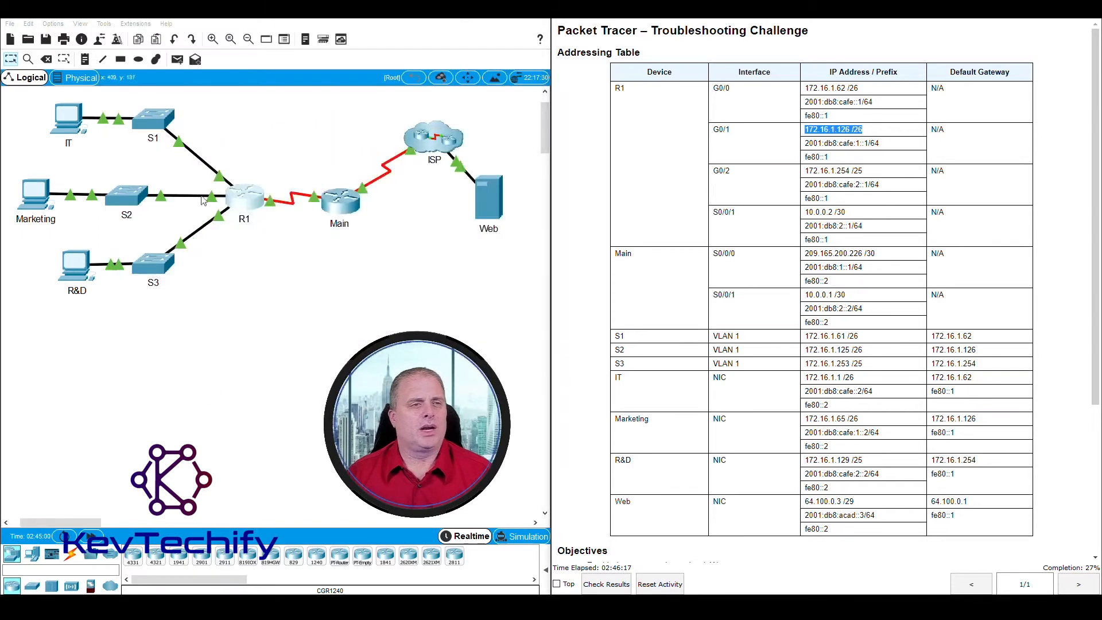
click(70, 127)
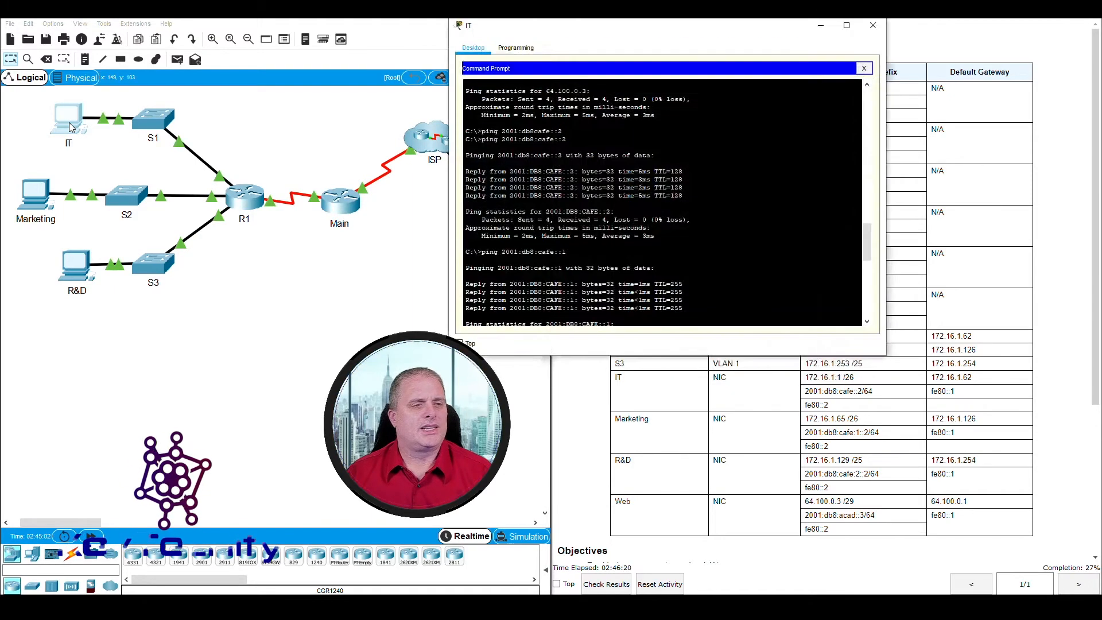
scroll(610, 230, down, 10)
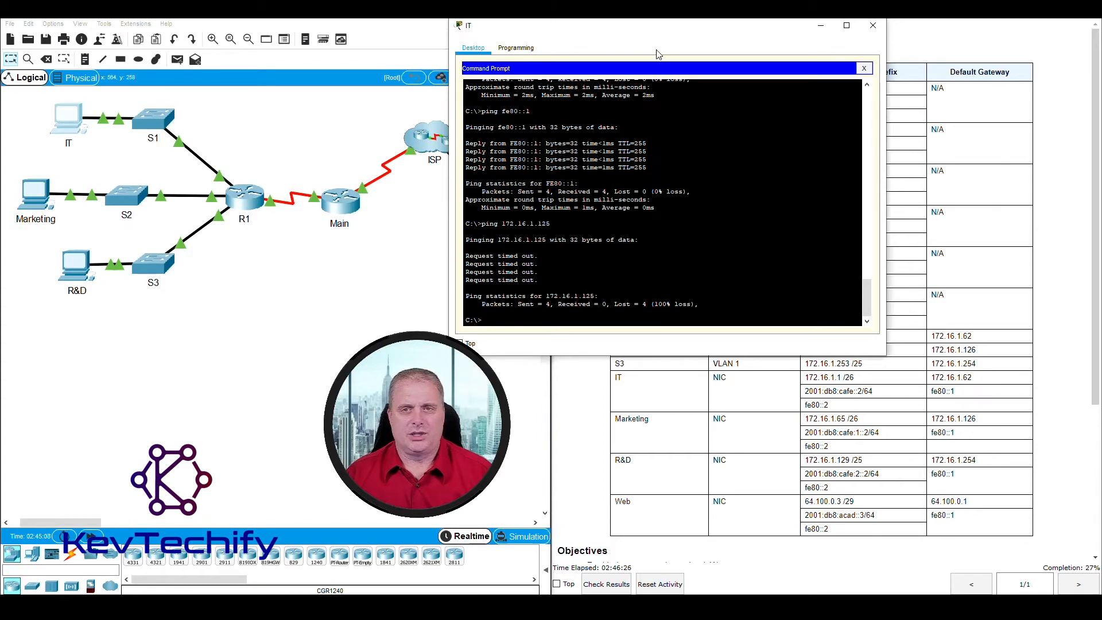
drag(668, 32, 359, 21)
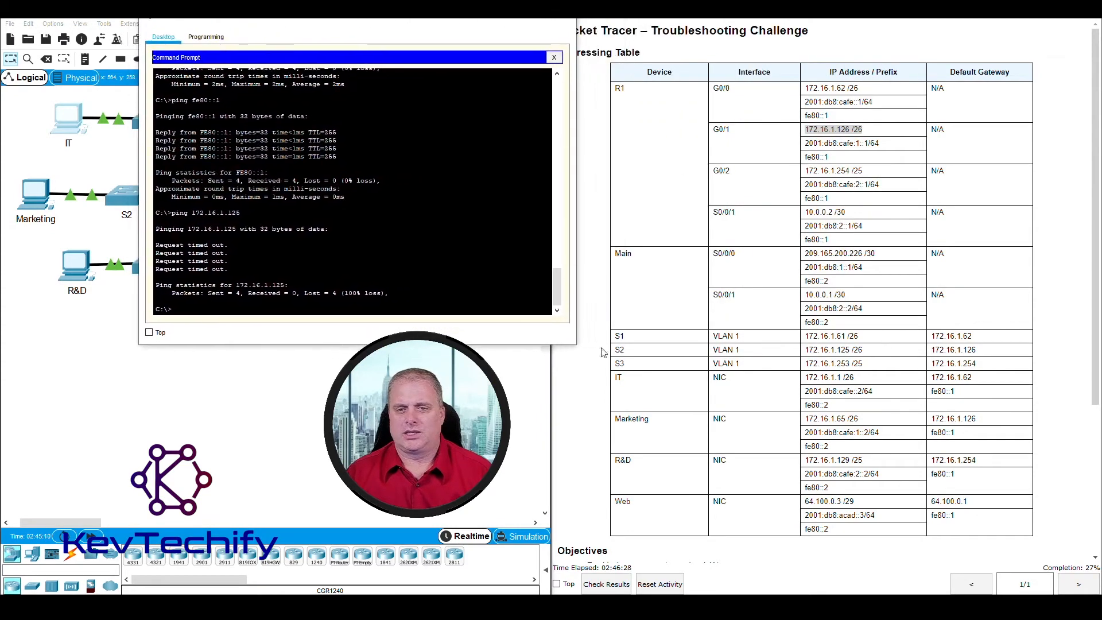
click(627, 352)
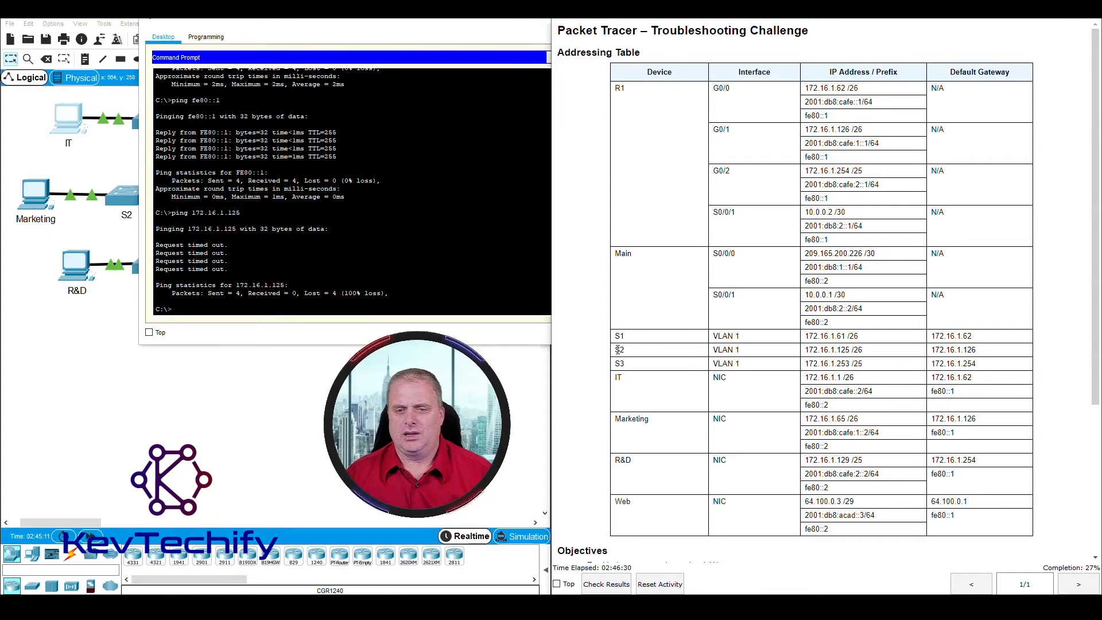
drag(614, 351, 863, 351)
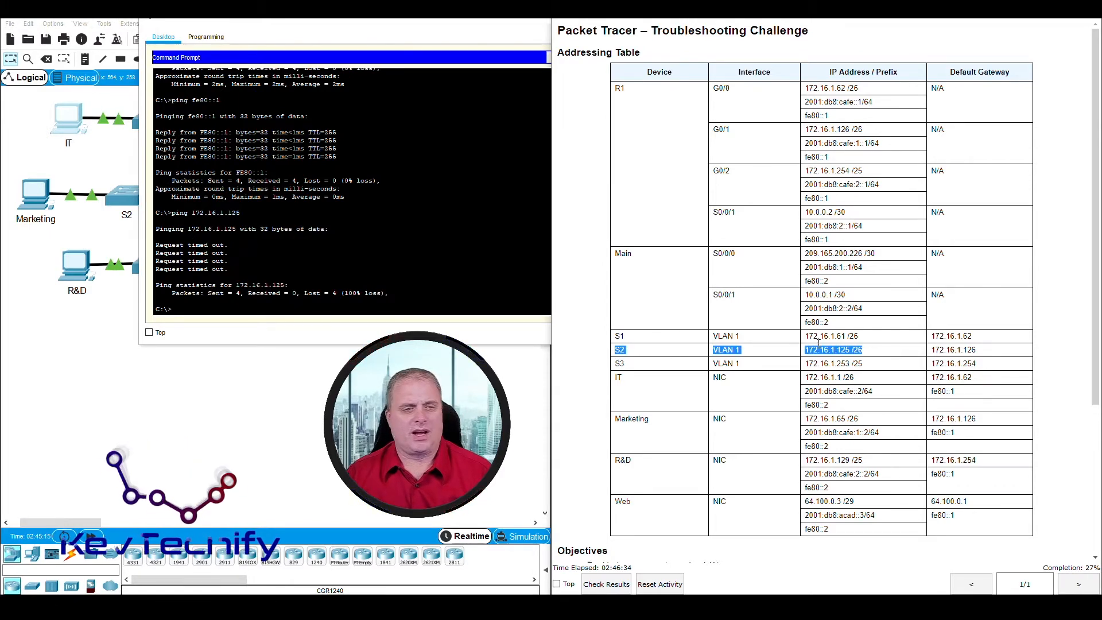
Step: Ping S2 at 172.16.1.125 twice from the IT PC, the repeat getting four replies
click(229, 311)
text(ping)
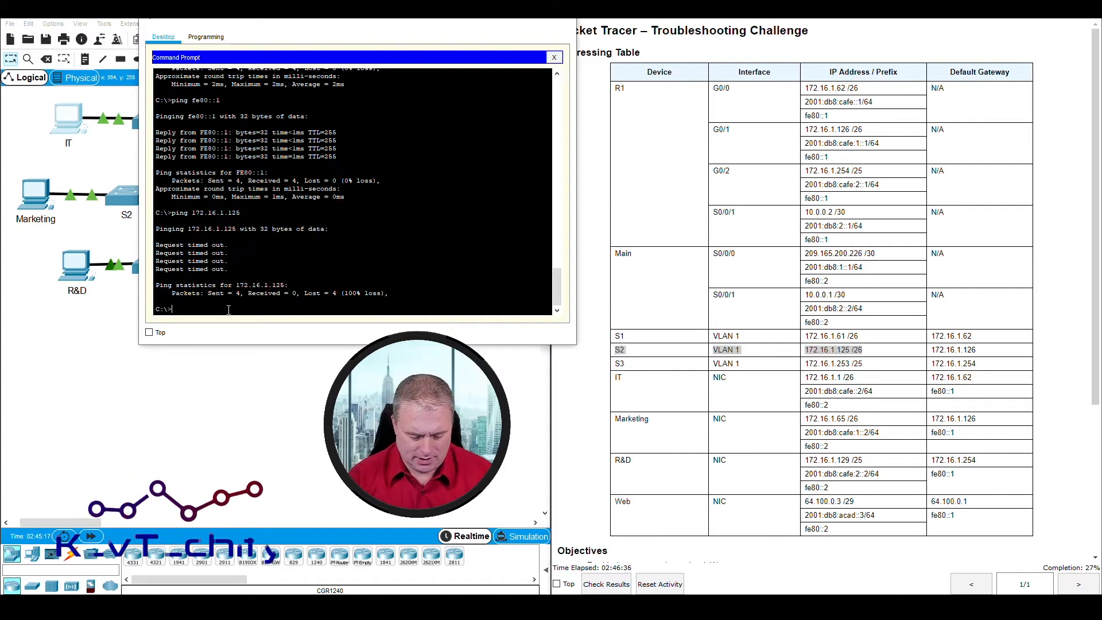
text( 17)
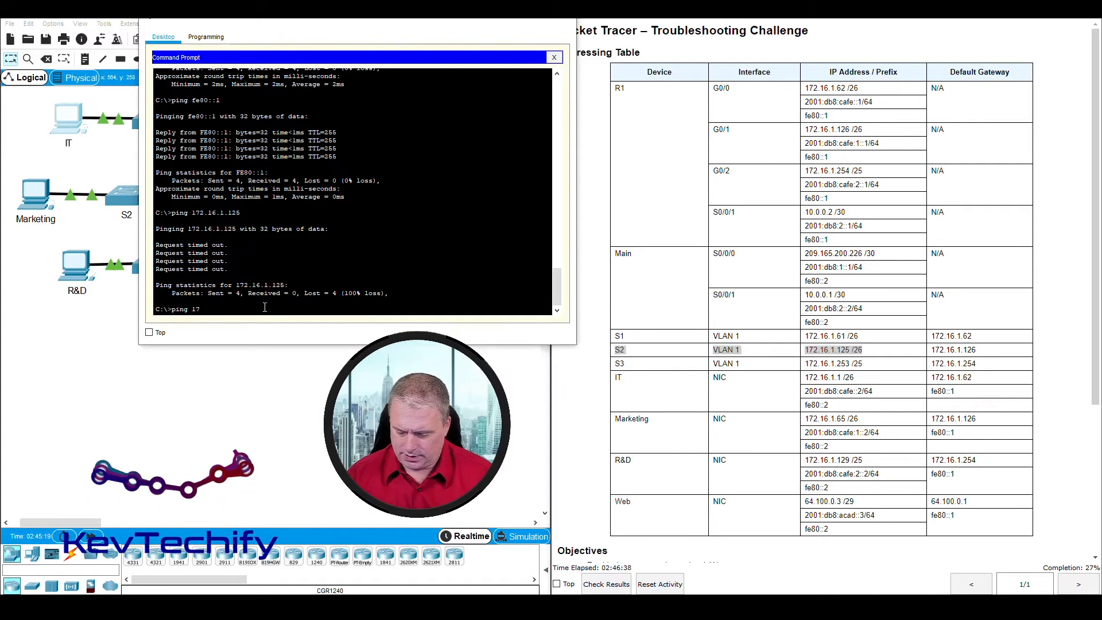
text(2.16.1.1)
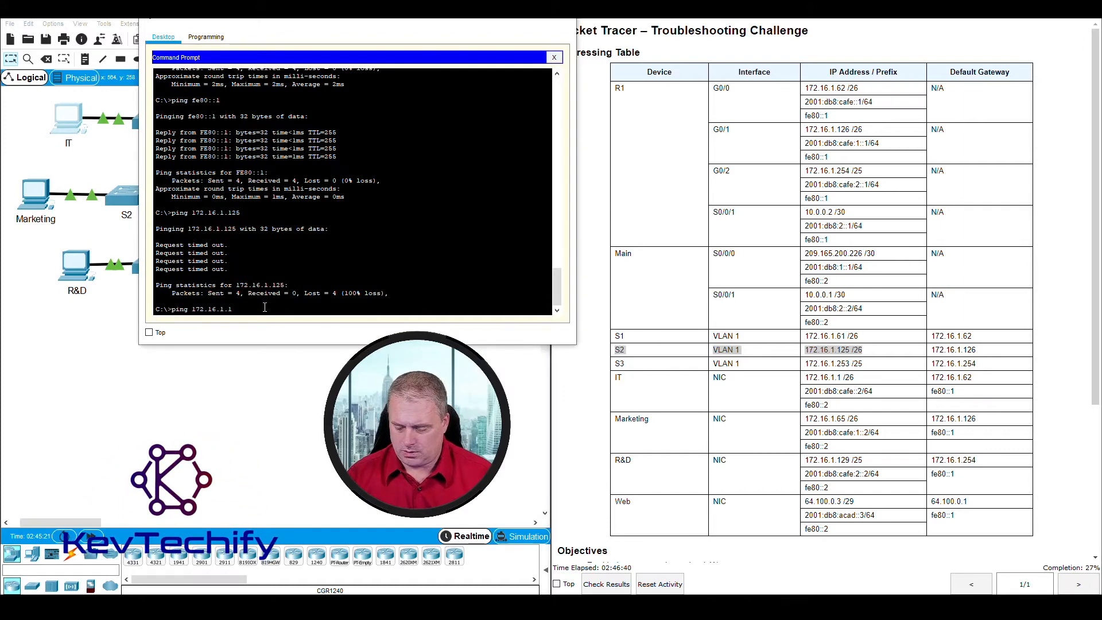
text(25)
key(Return)
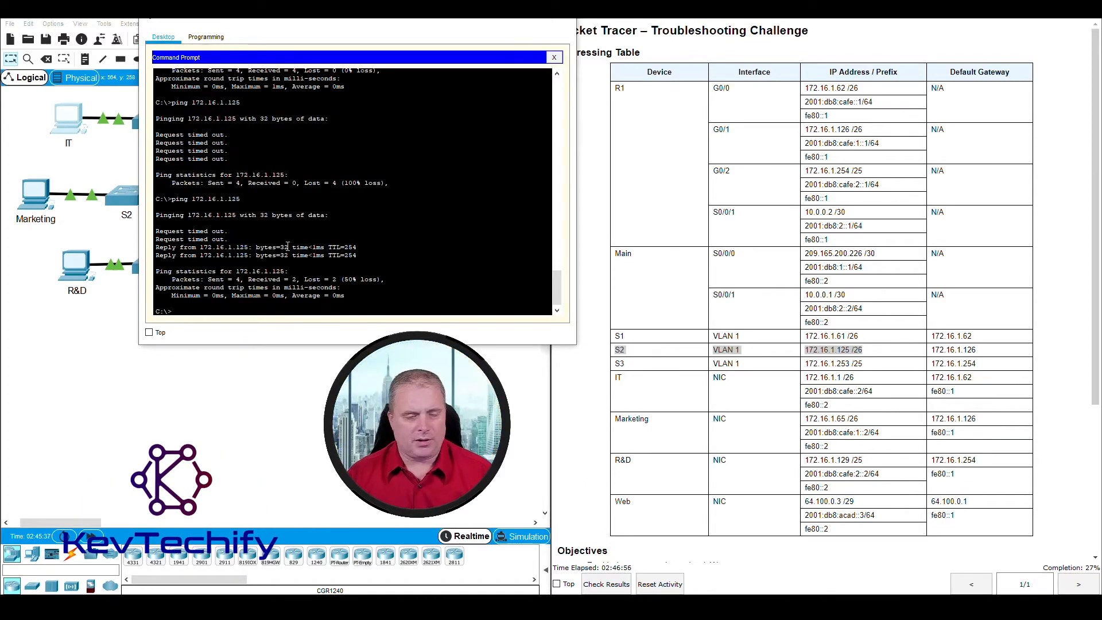
key(Up)
key(Return)
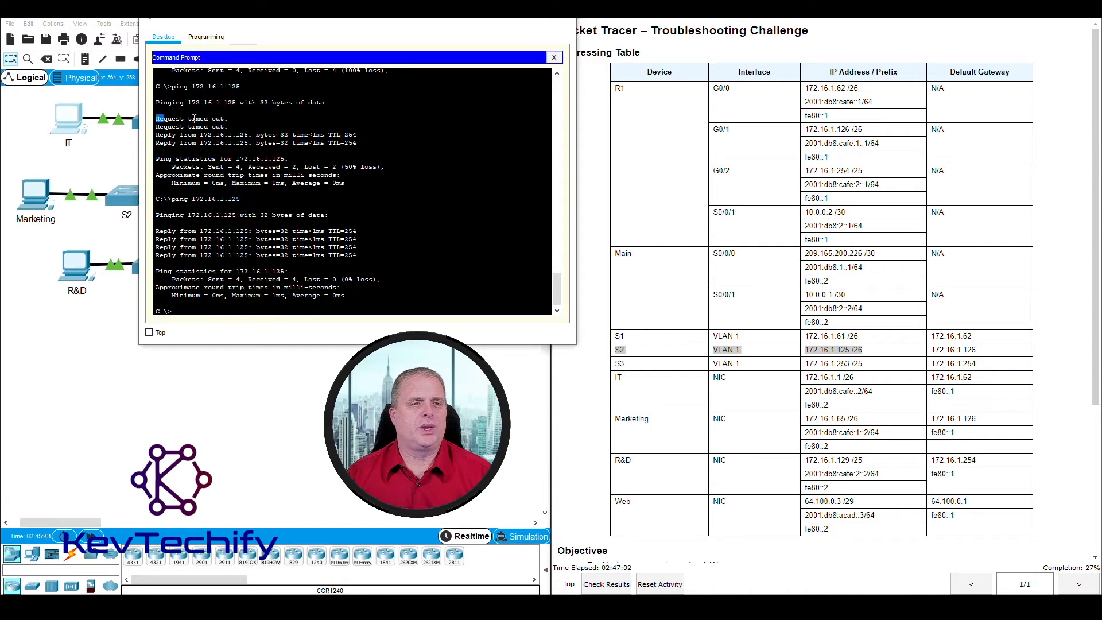
drag(194, 118, 241, 123)
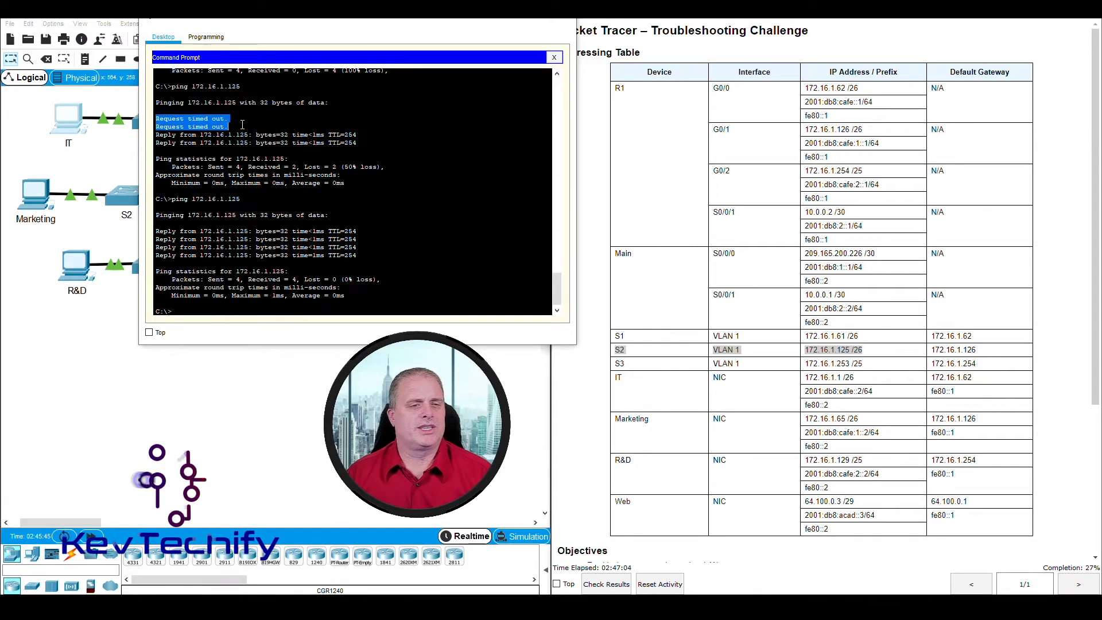
click(240, 128)
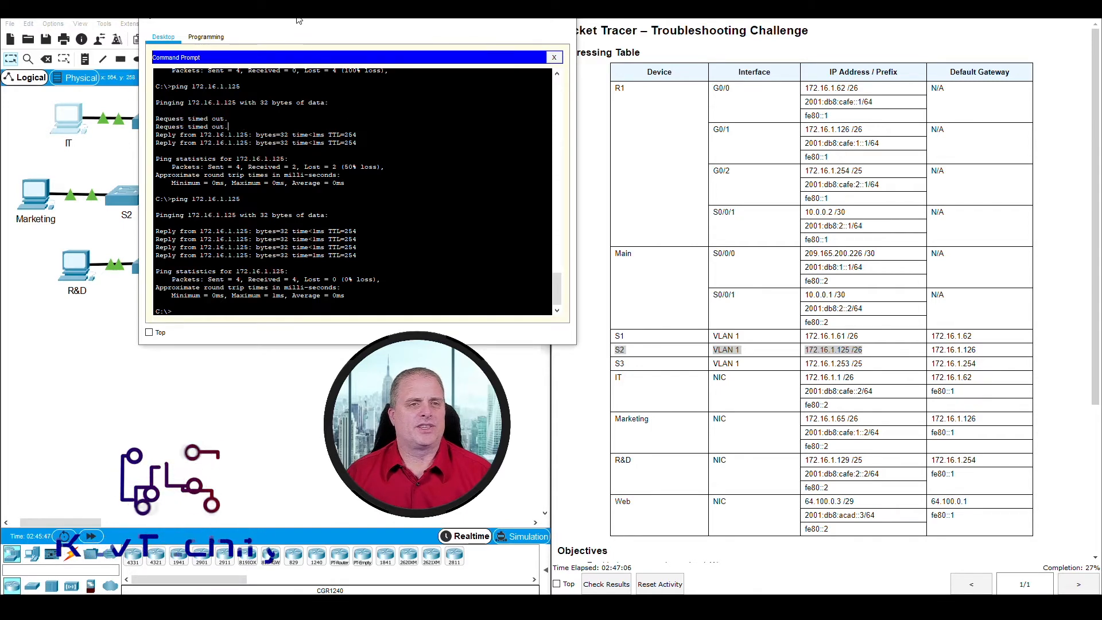
drag(299, 20, 510, 26)
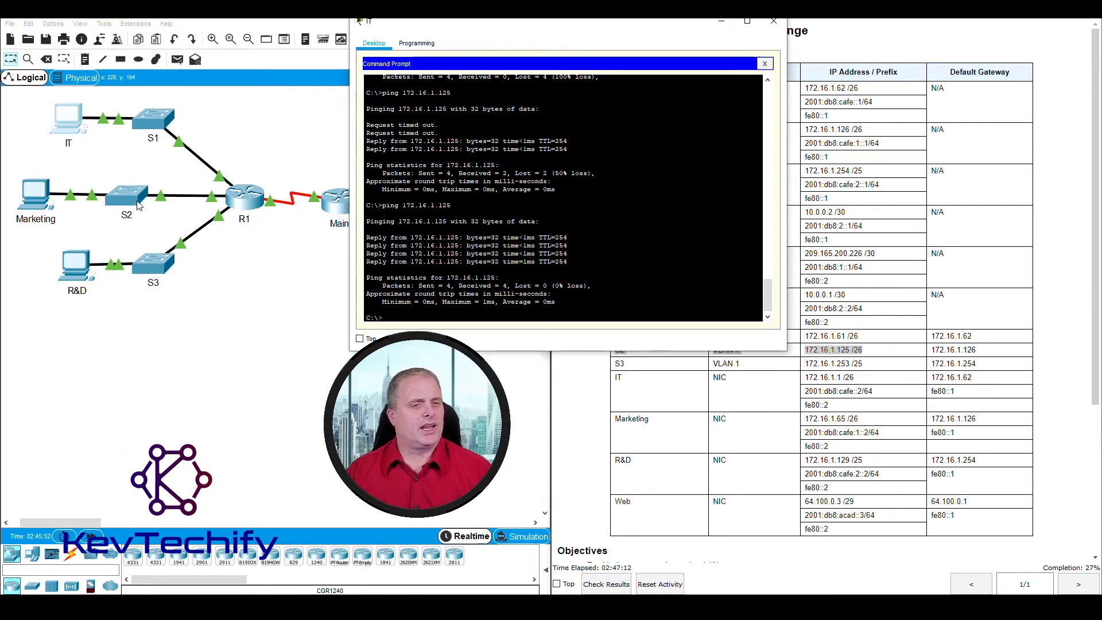
Step: Look up the Marketing PC's IPv4, gateway and IPv6 addresses in the addressing table
click(37, 201)
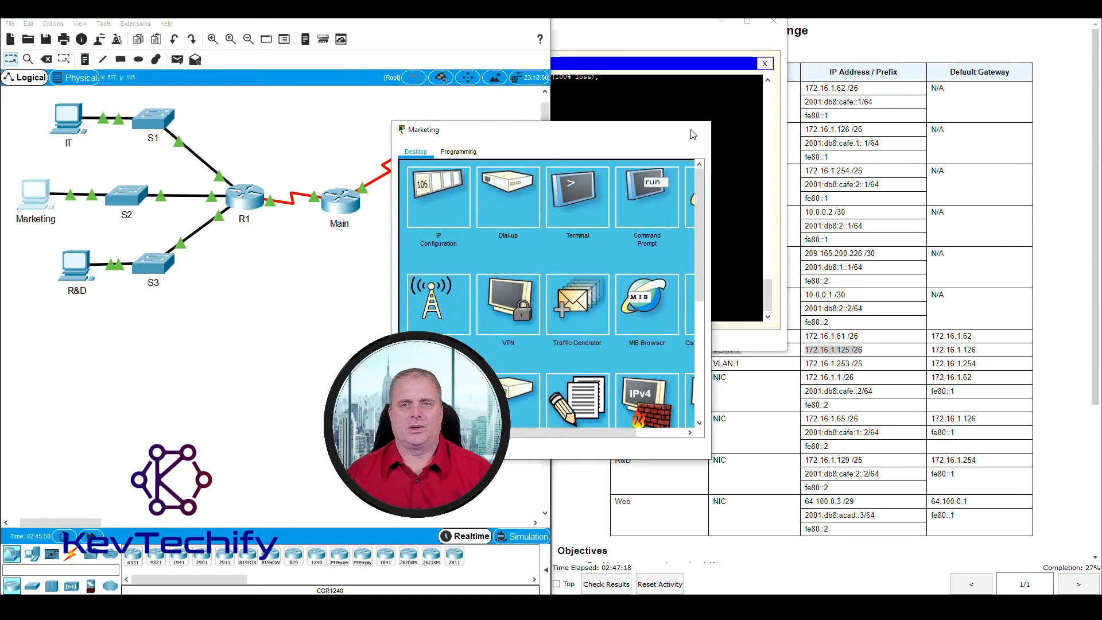
click(698, 130)
drag(678, 27, 424, 27)
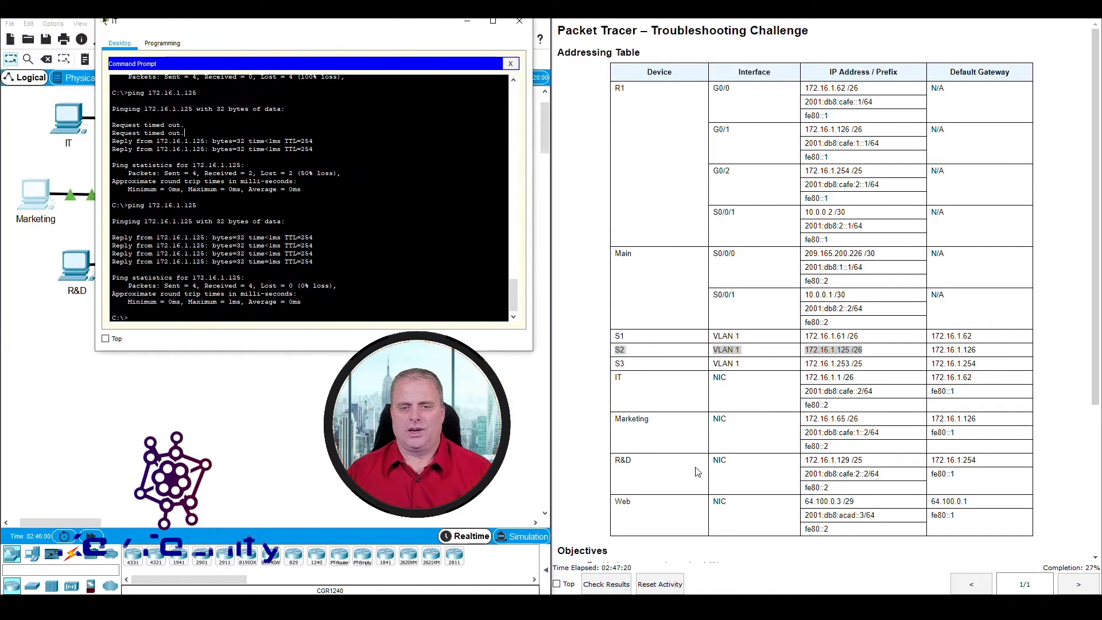
click(635, 421)
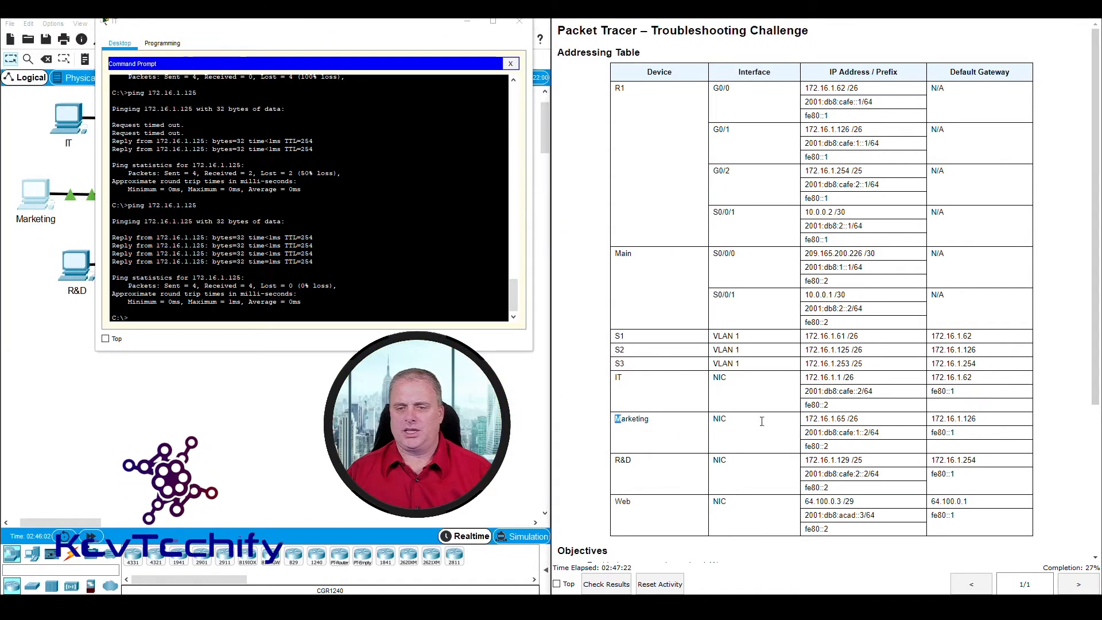
drag(617, 421, 867, 424)
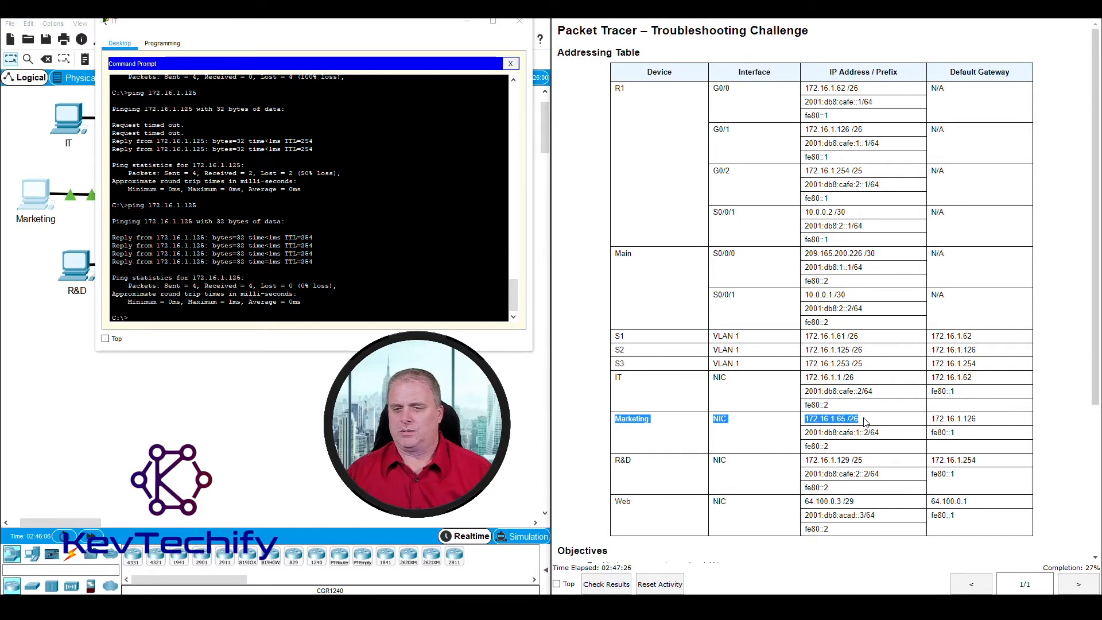
drag(866, 422, 888, 434)
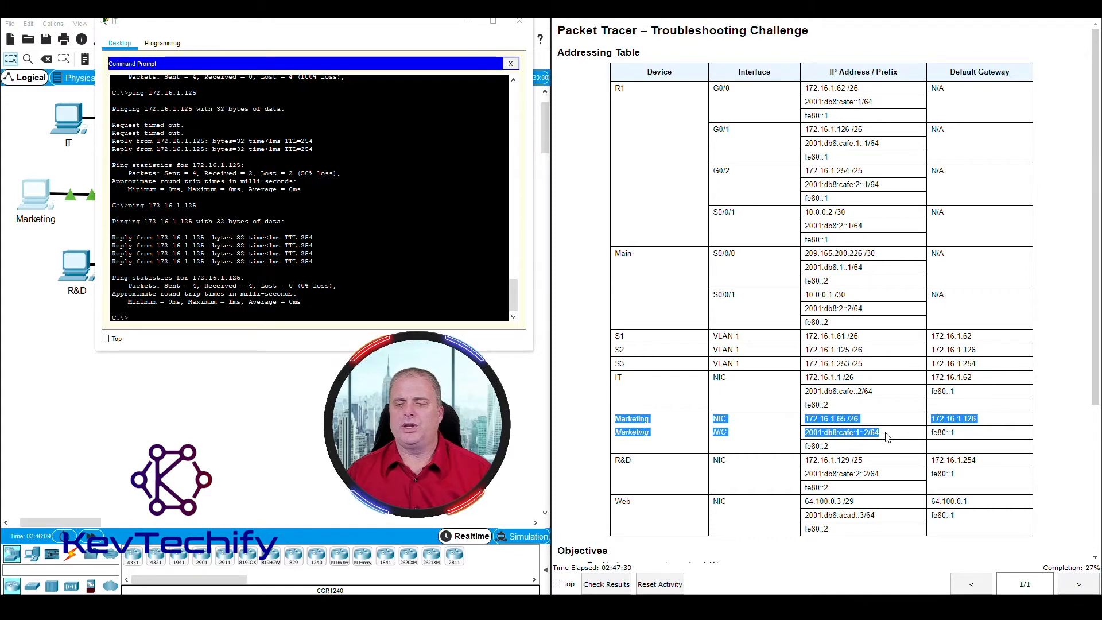
click(819, 420)
Step: From the IT PC, ping Marketing at 172.16.1.65 twice, then at 2001:db8:cafe:1::2
click(164, 319)
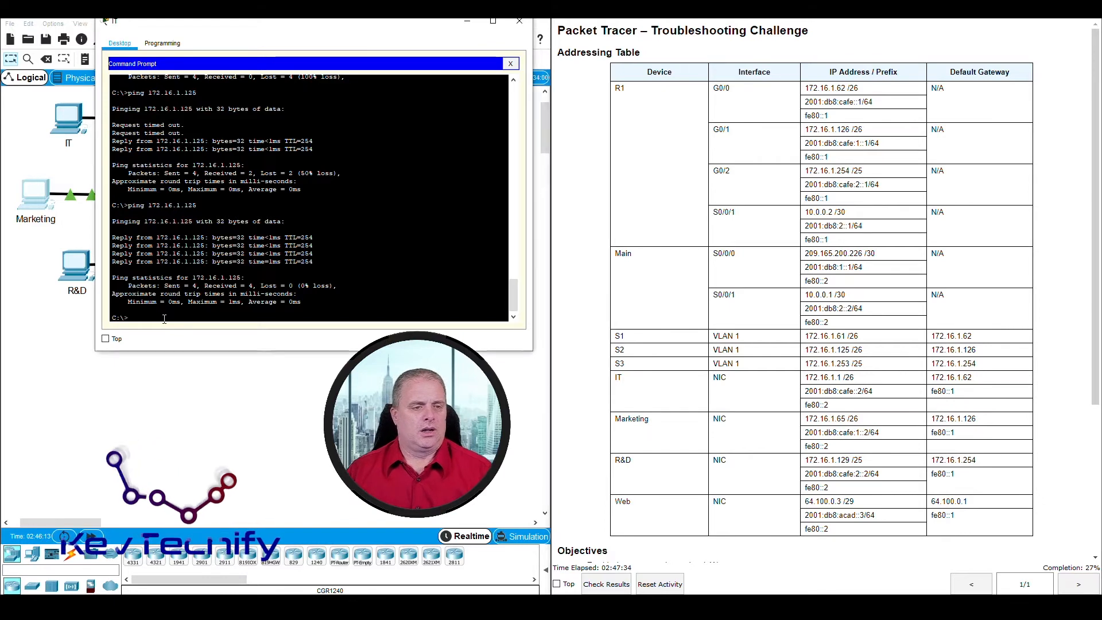
text(ping)
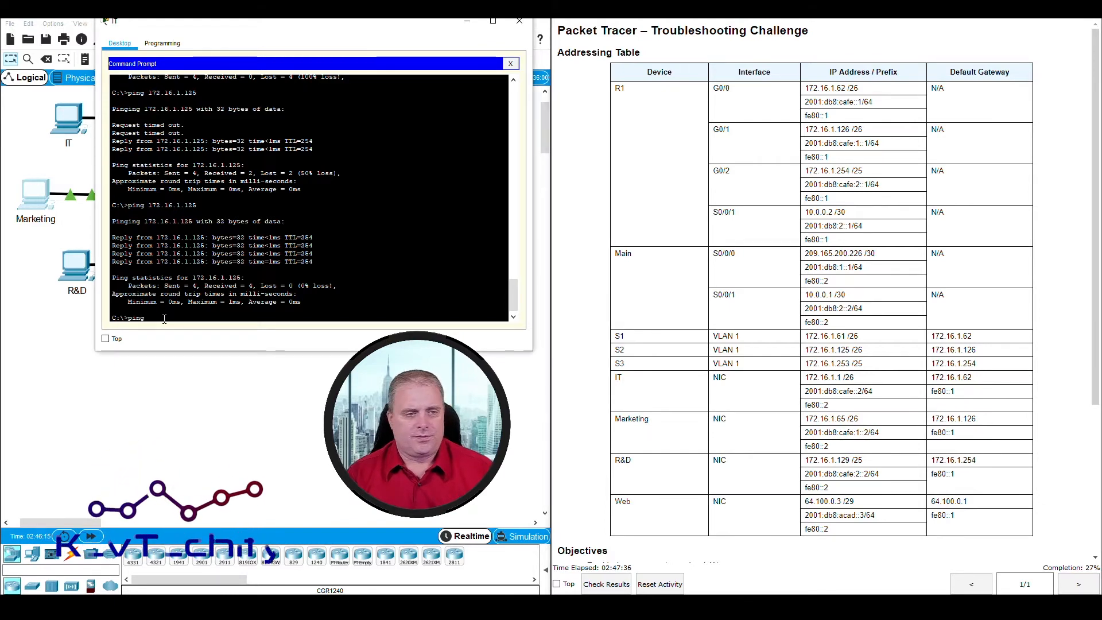
text( 172.16)
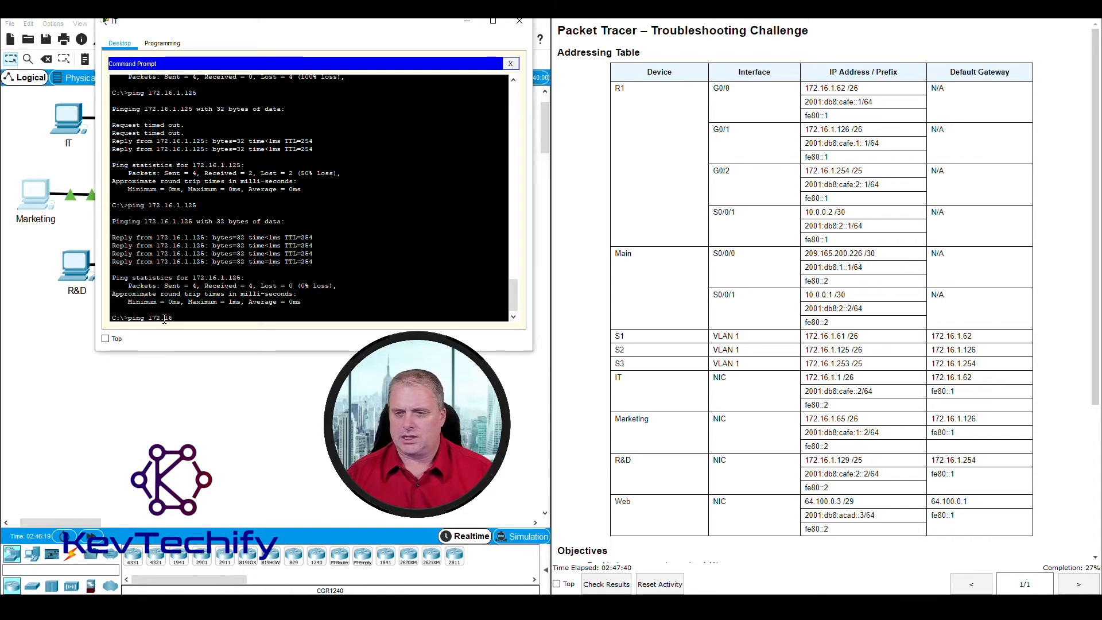
text(.1.1)
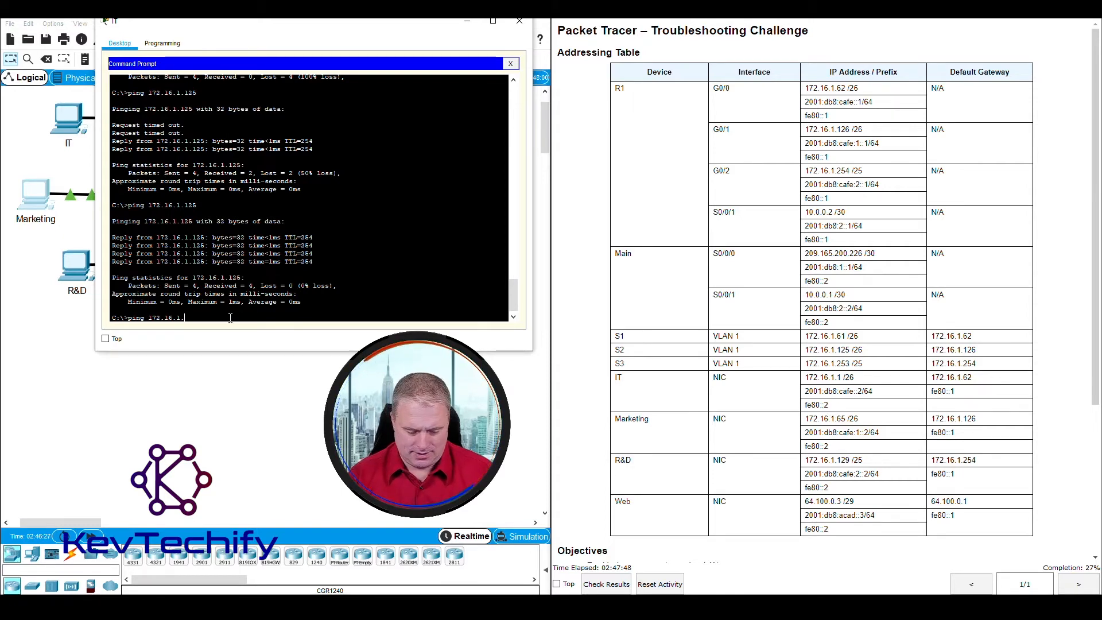
text(65)
key(Return)
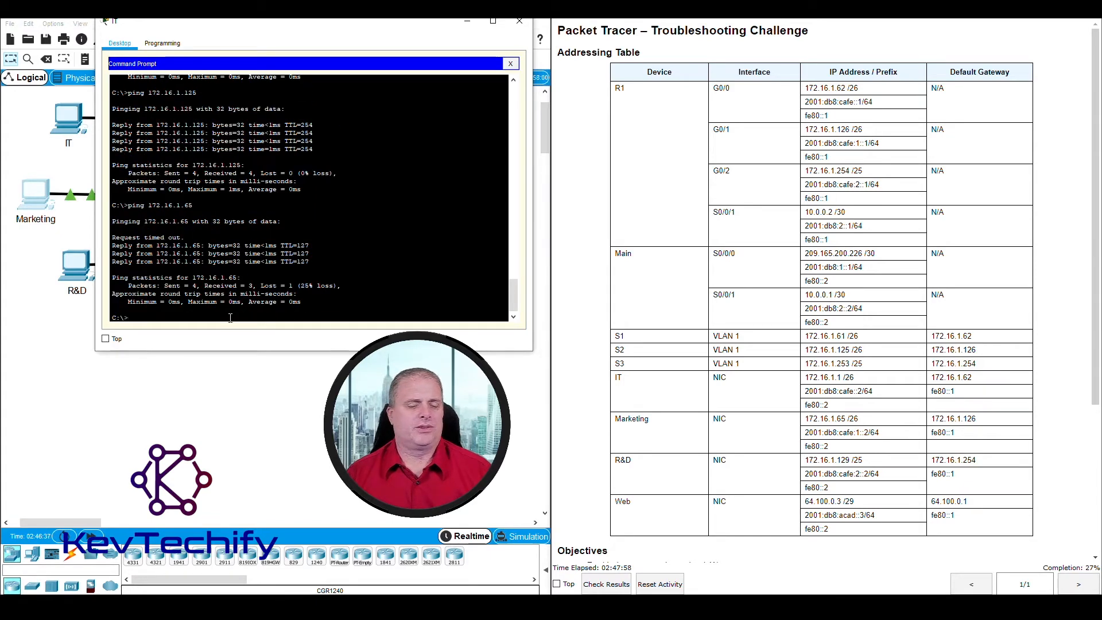
key(Return)
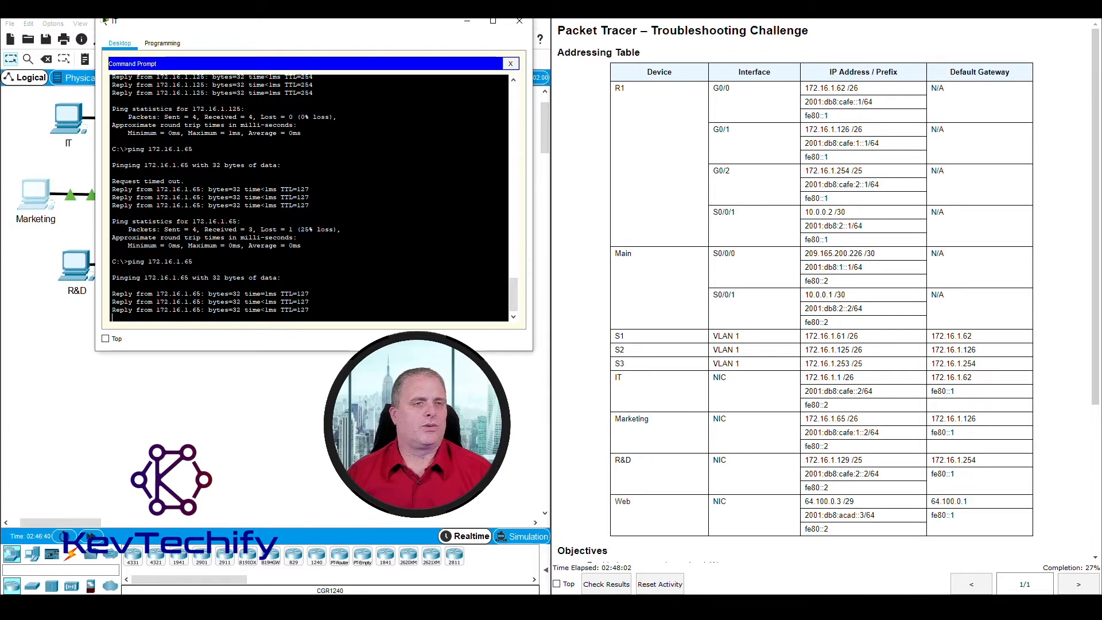
text(ping)
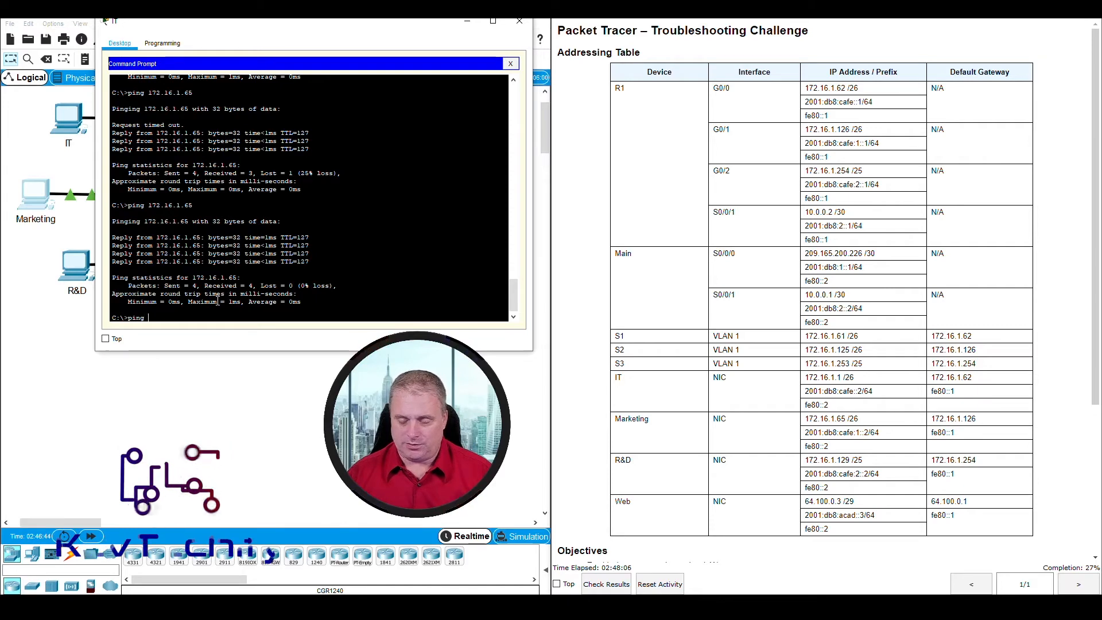
text( 200)
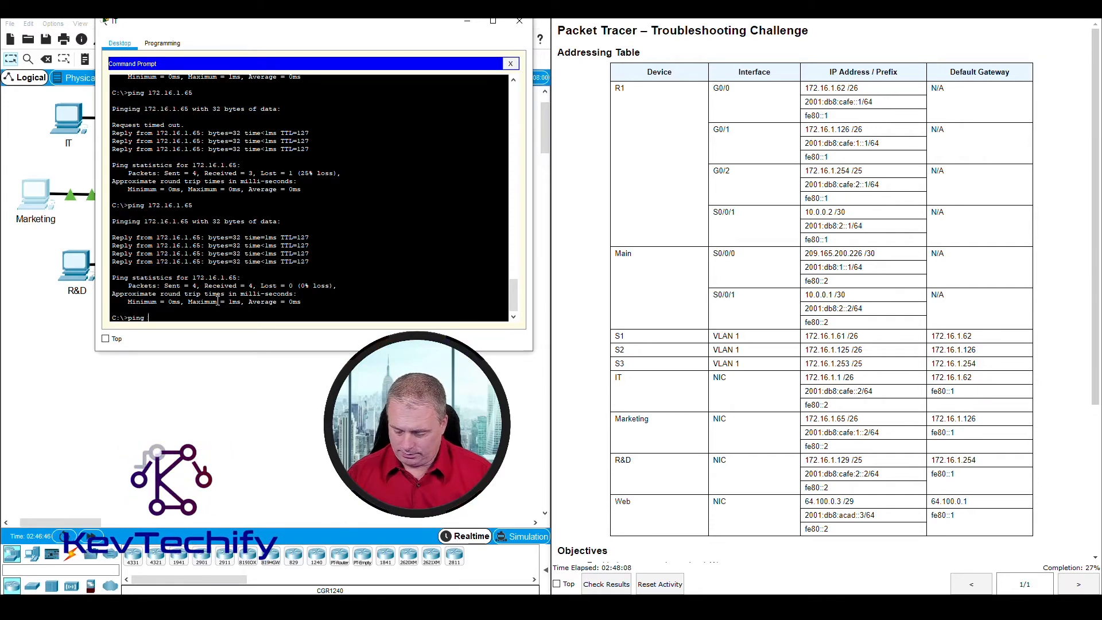
text(1:db8:)
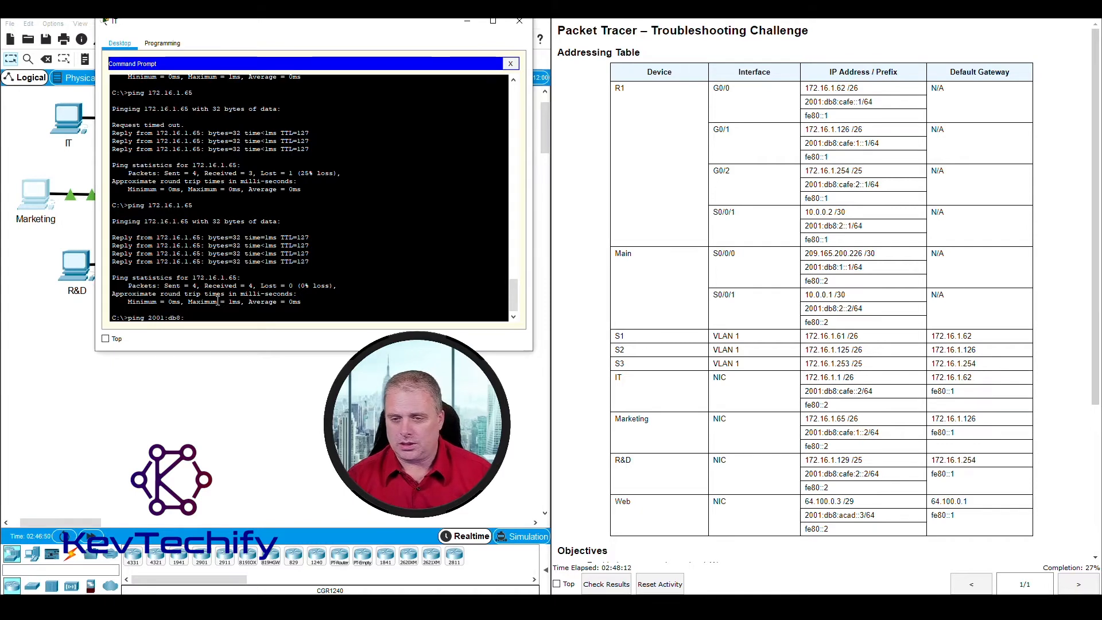
text(cafe)
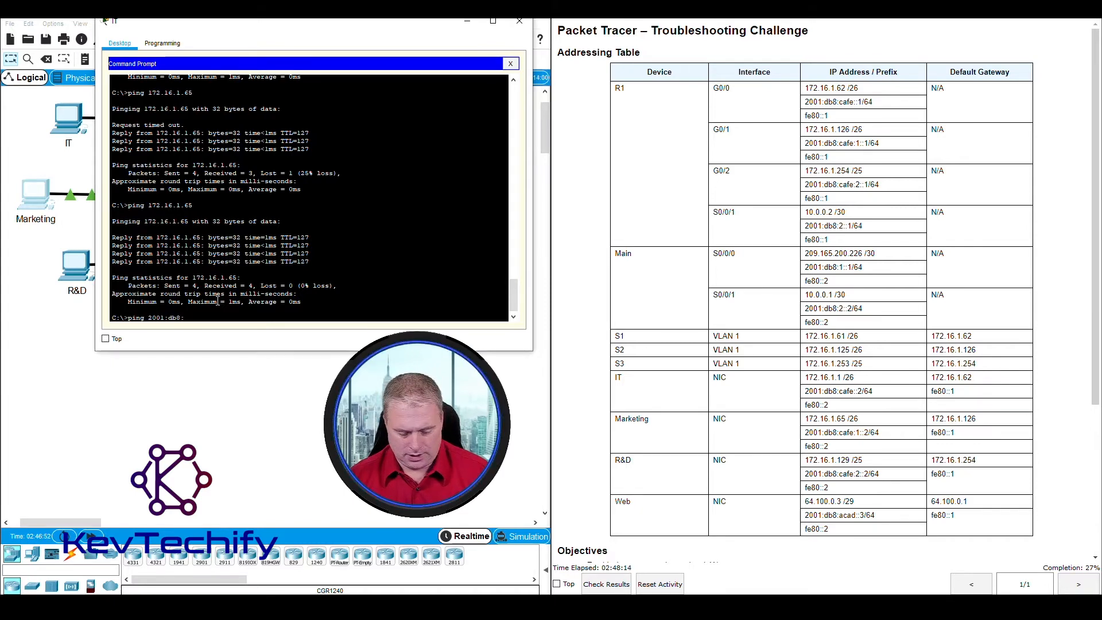
text(:)
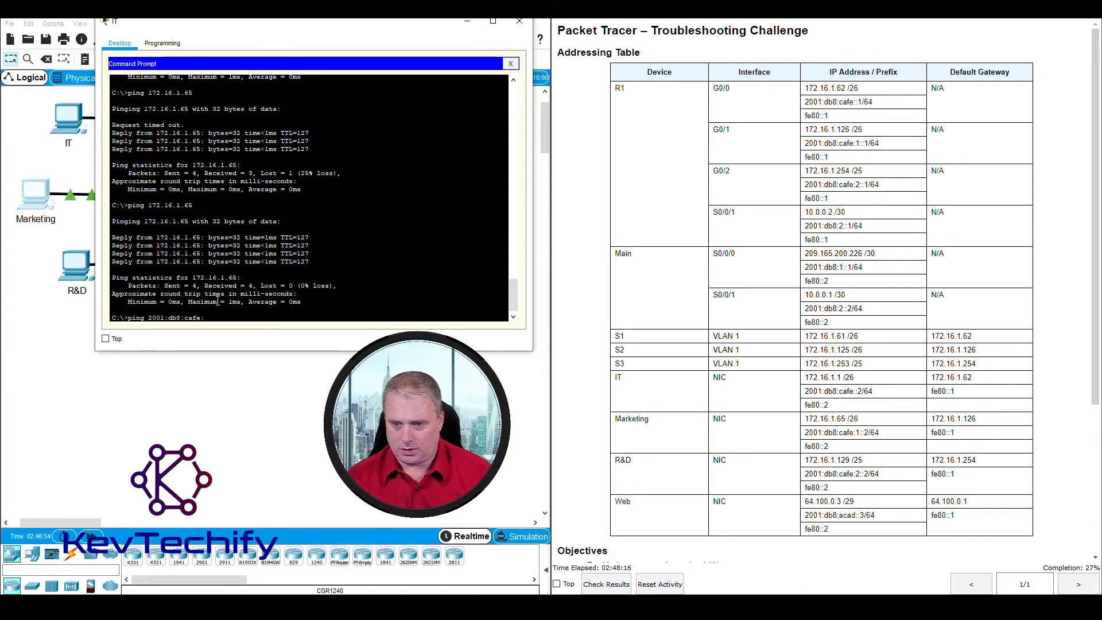
text(1::2)
key(Return)
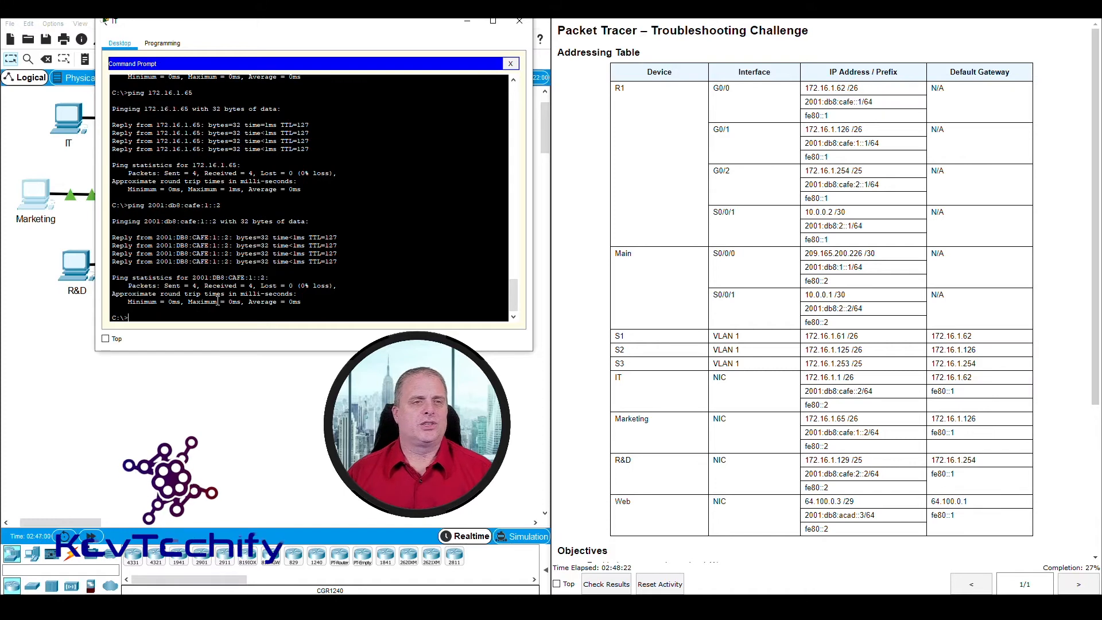
drag(246, 30, 642, 33)
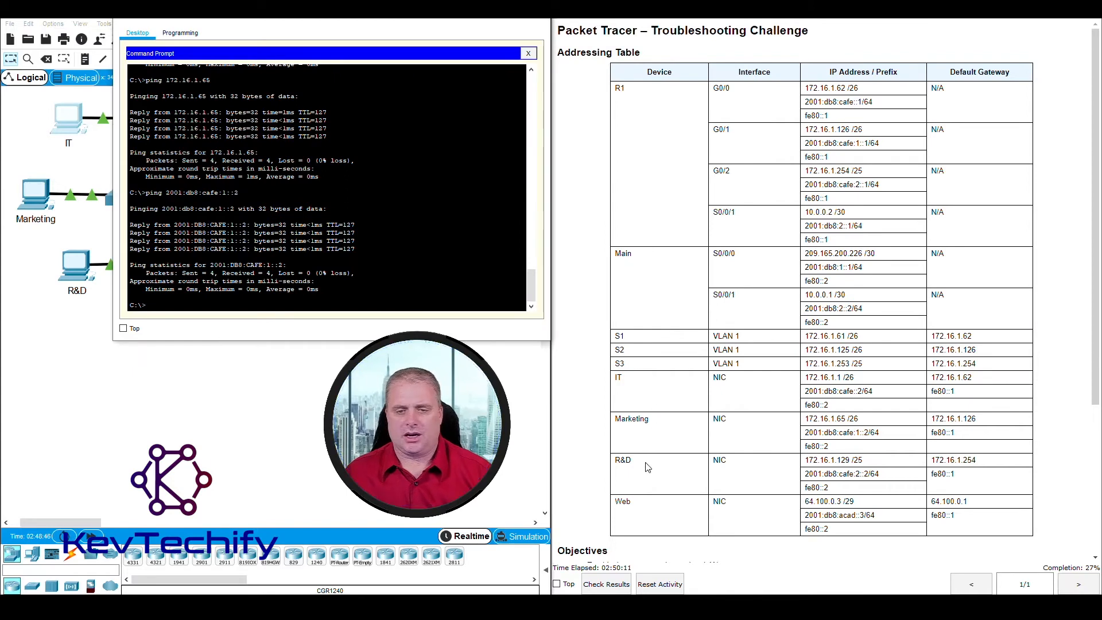
drag(616, 461, 838, 460)
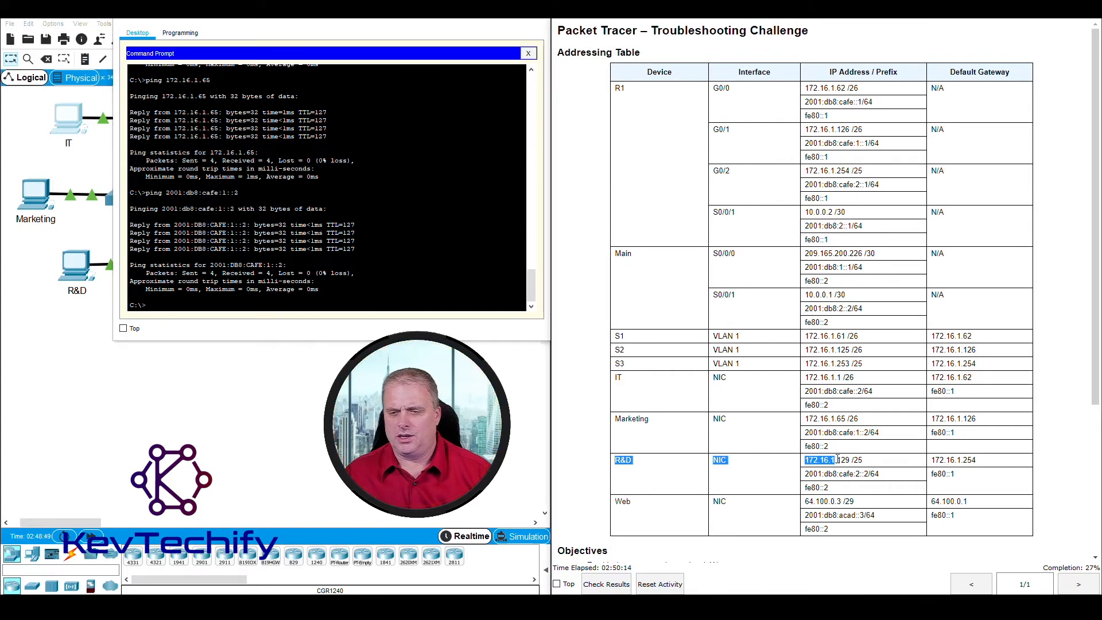
Step: Ping R&D at 172.16.1.129 twice from the IT PC's Command Prompt
click(295, 309)
text(ping)
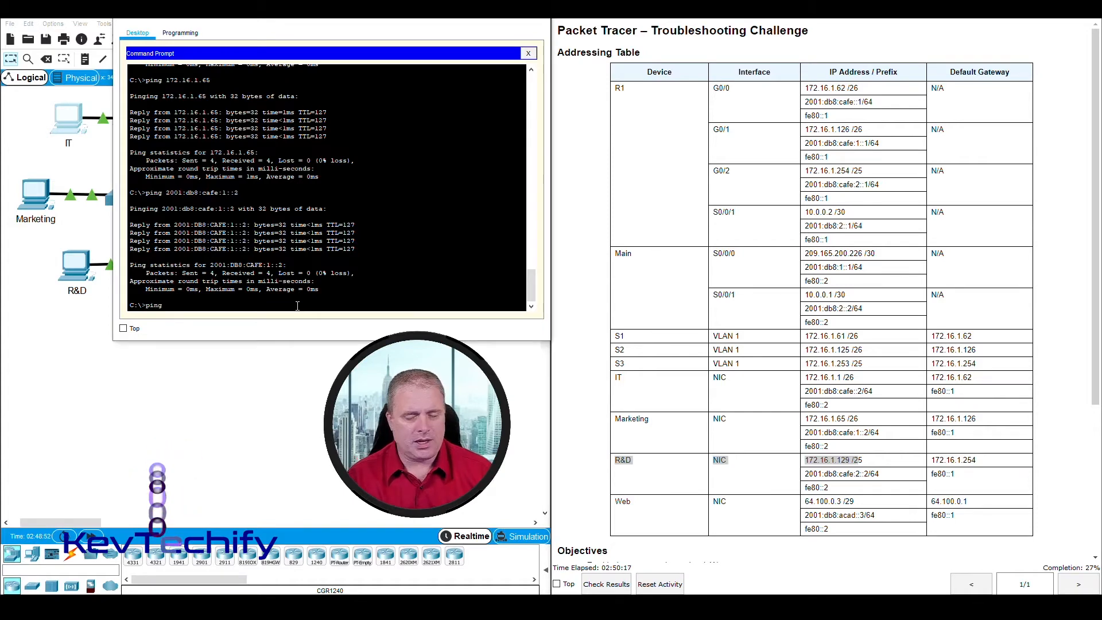
text( 172.)
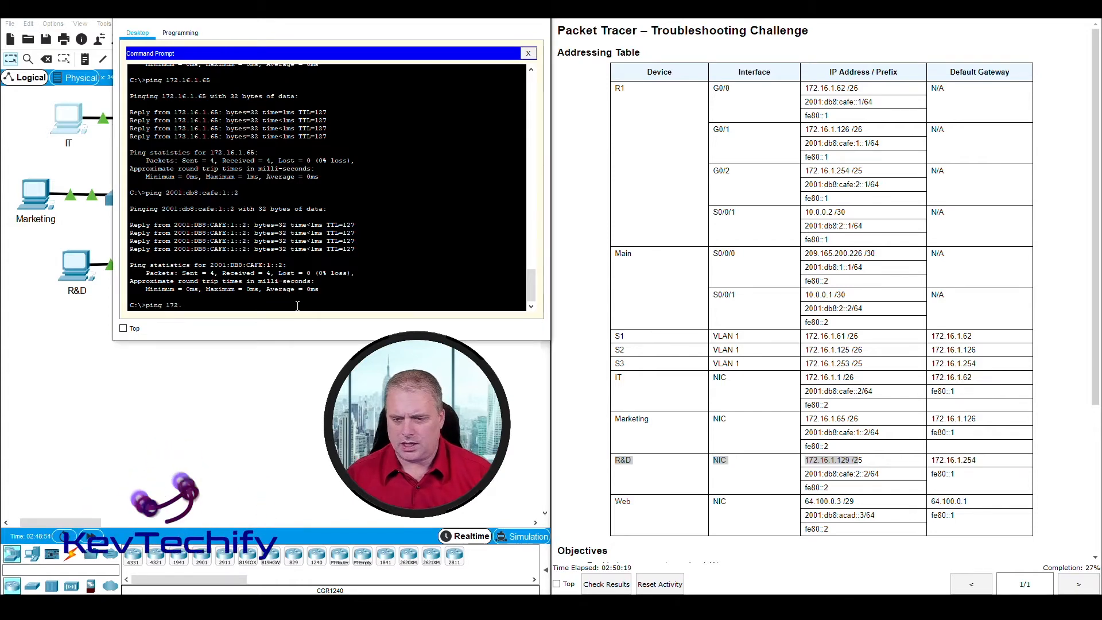
text(16.1.129)
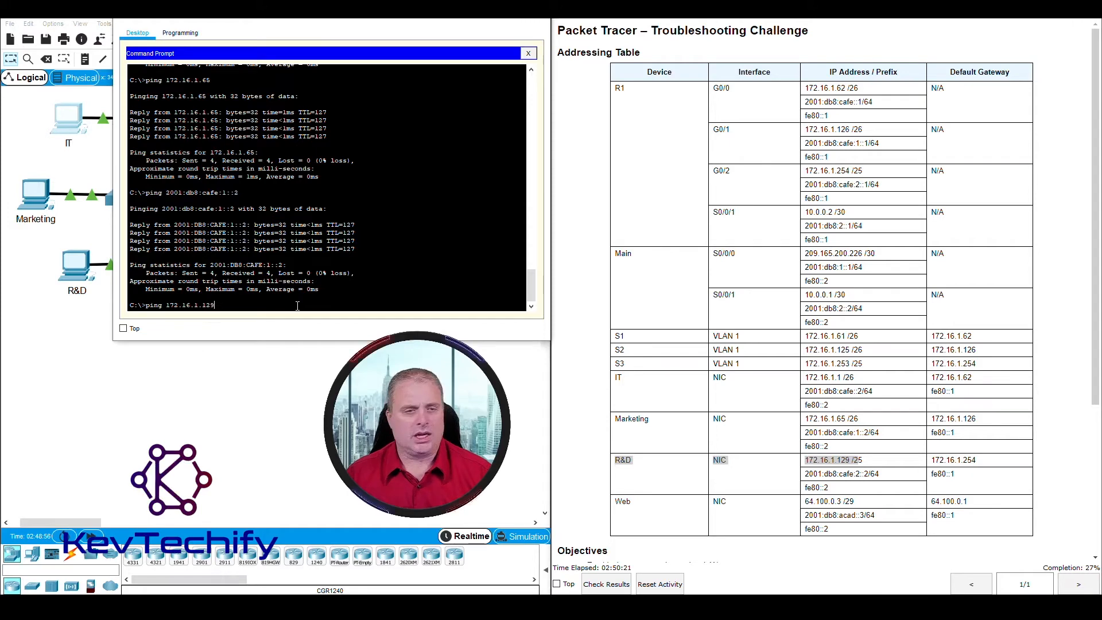
key(Return)
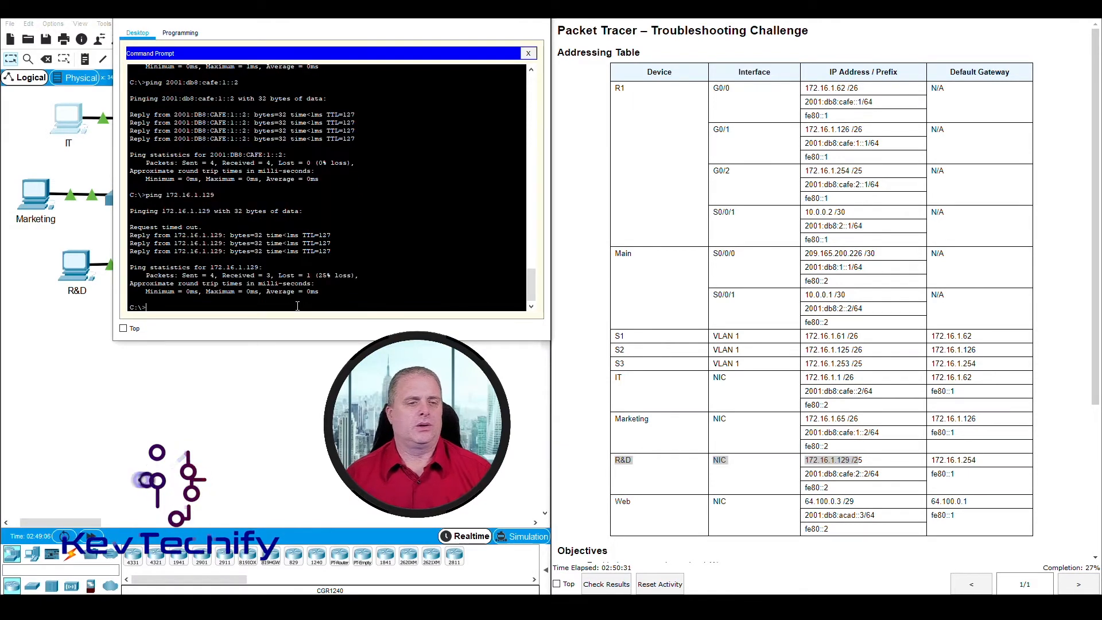
key(Up)
key(Return)
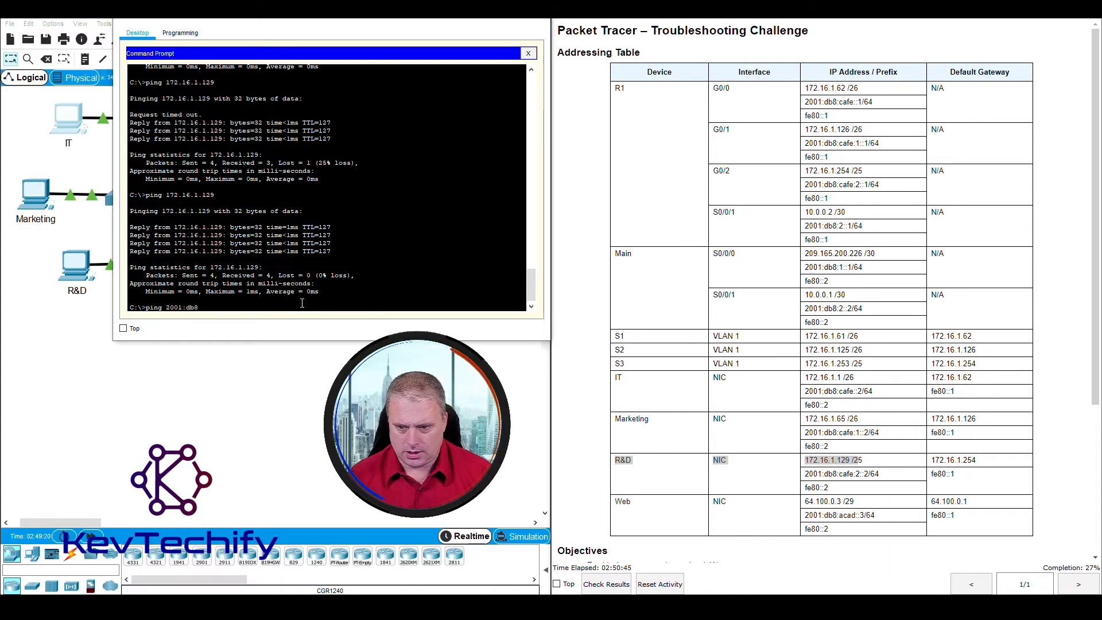
Step: Ping R&D at 2001:db8:cafe:2::2, which fails with 100% loss
text(:ca)
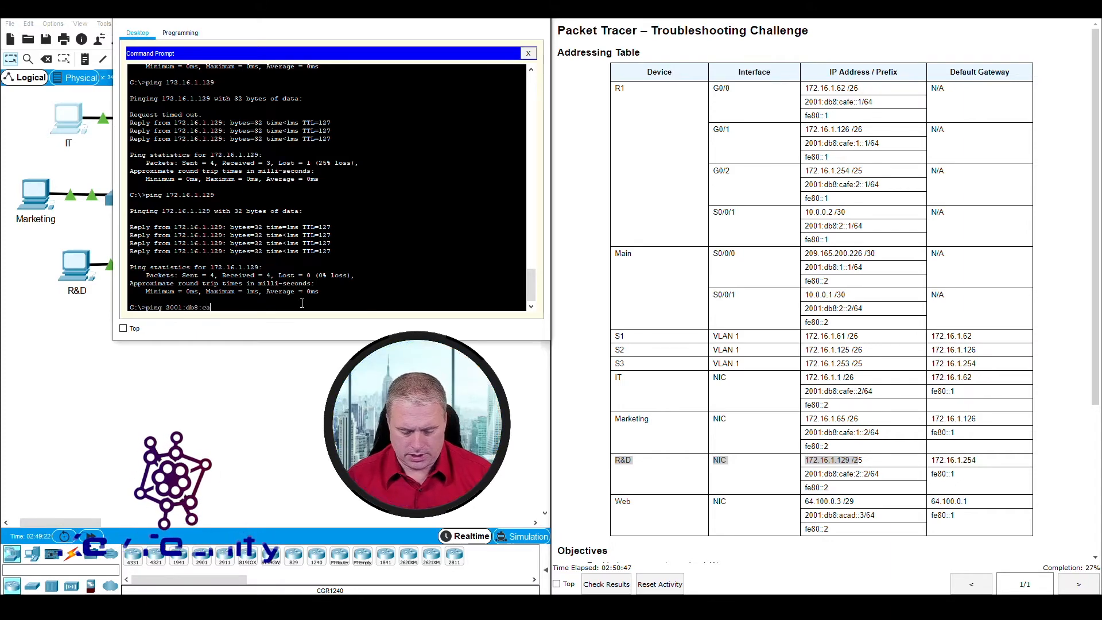
text(fe:)
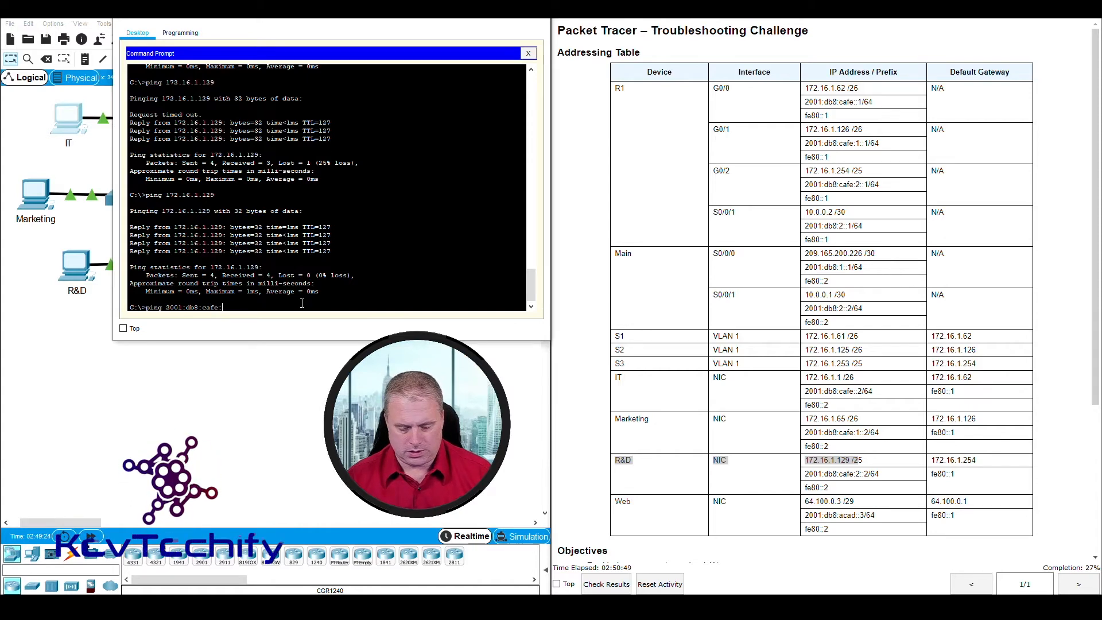
text(2::)
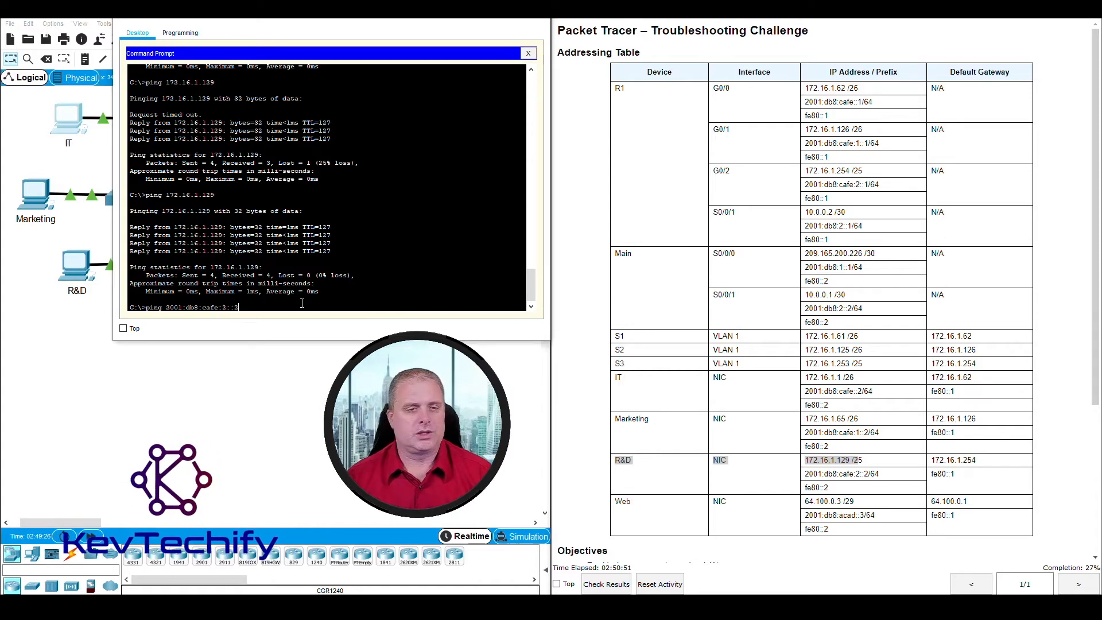
text(2)
key(Return)
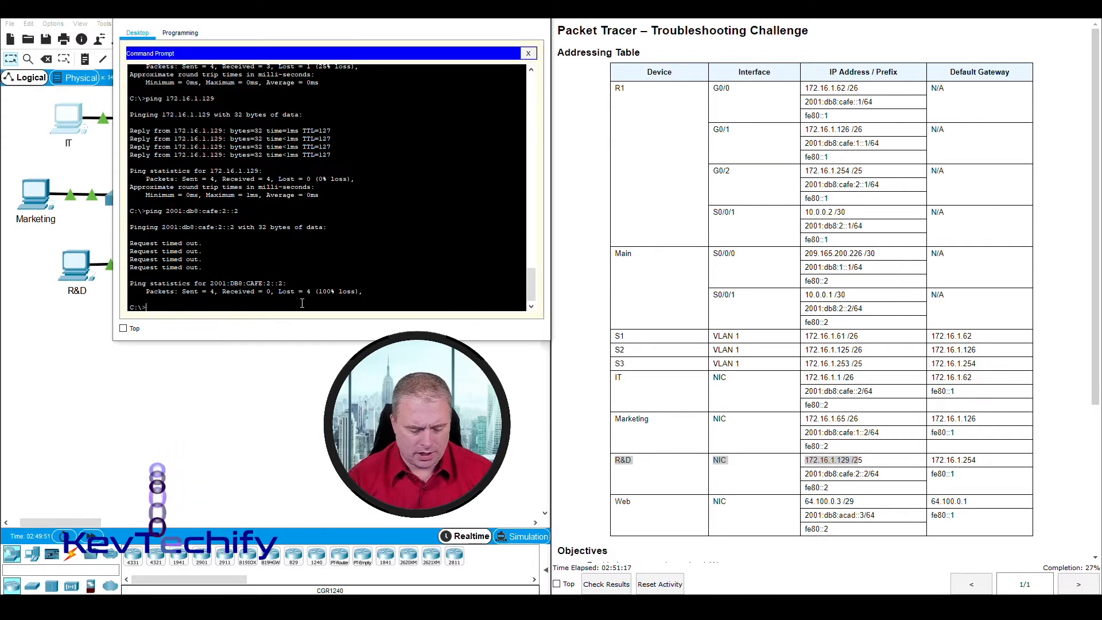
text(tracert 2001:db8)
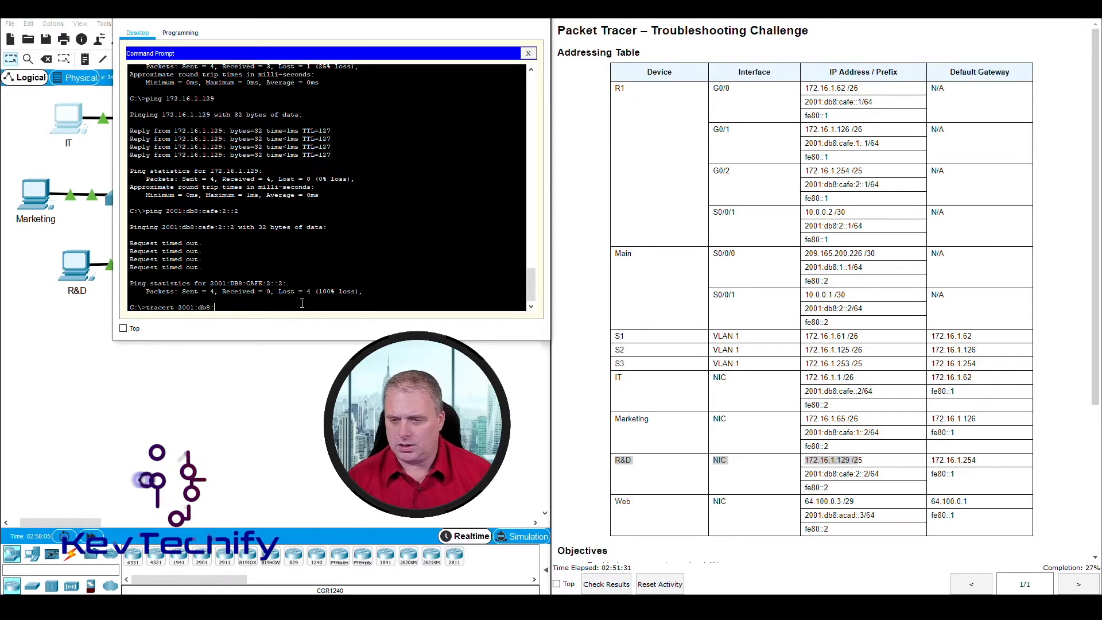
Step: Trace the IPv6 route to 2001:db8:cafe:2::2 and highlight first hop 2001:DB8:CAFE::1
text(:)
text(ca)
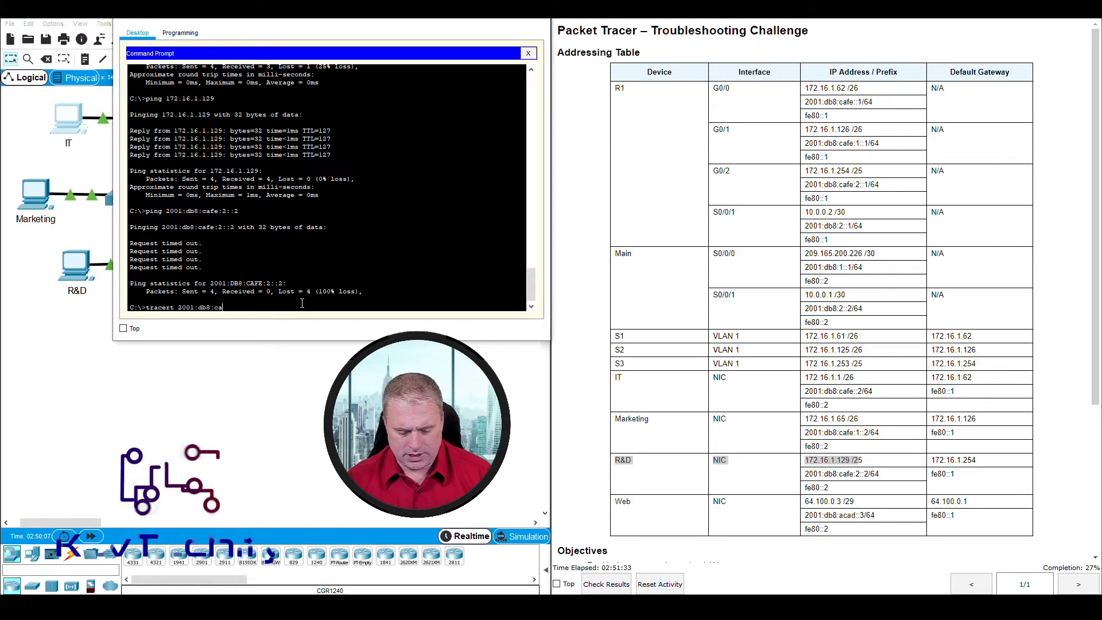
text(fe:2)
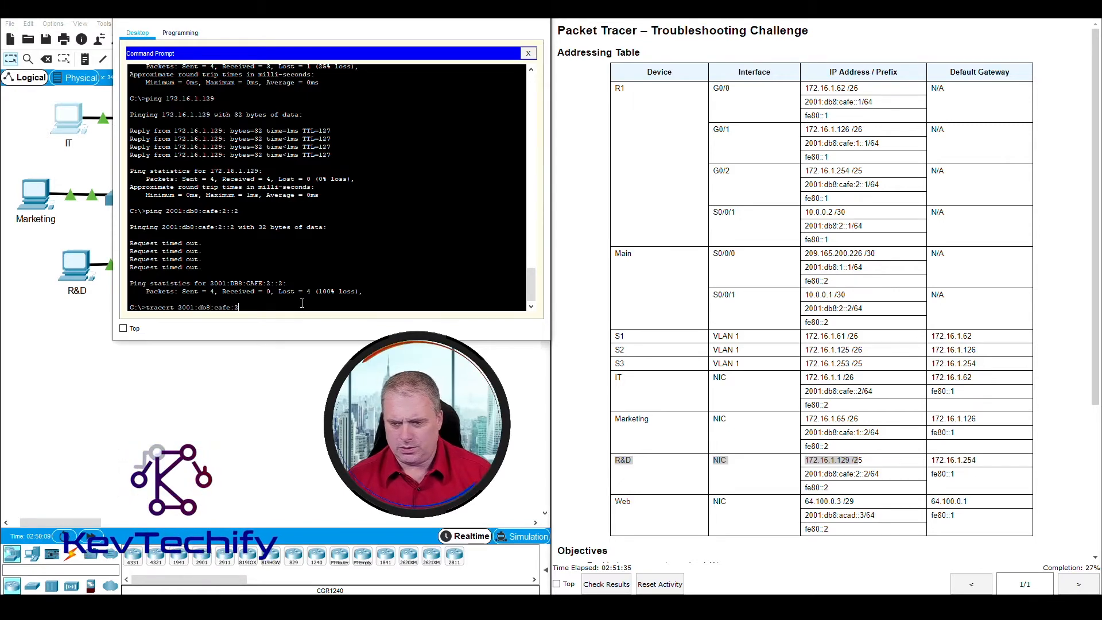
text(::2)
key(Return)
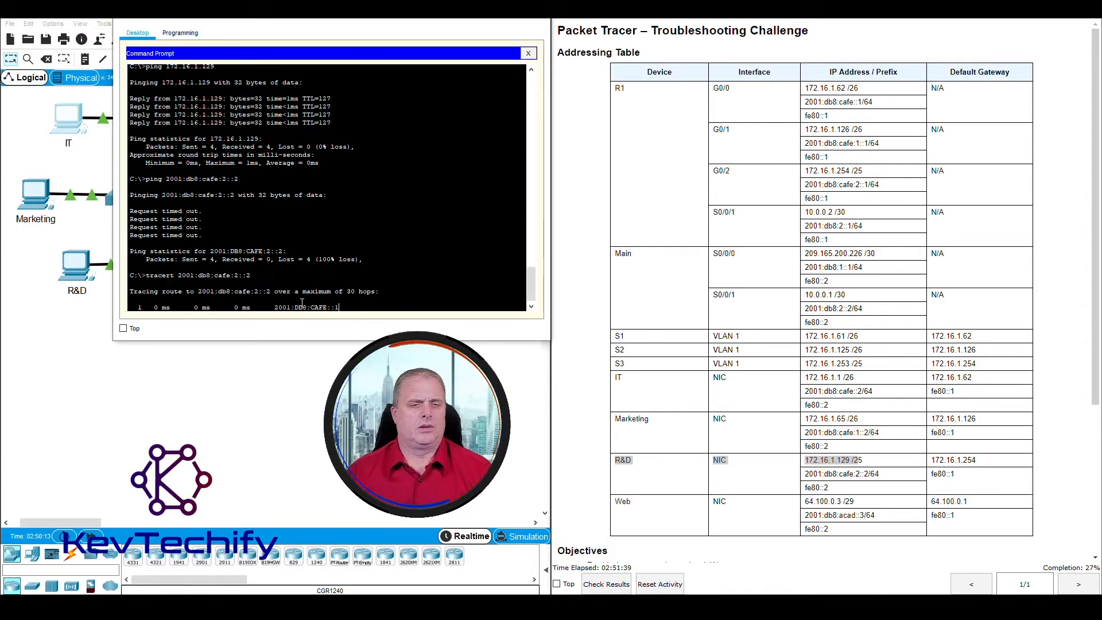
drag(251, 21, 446, 21)
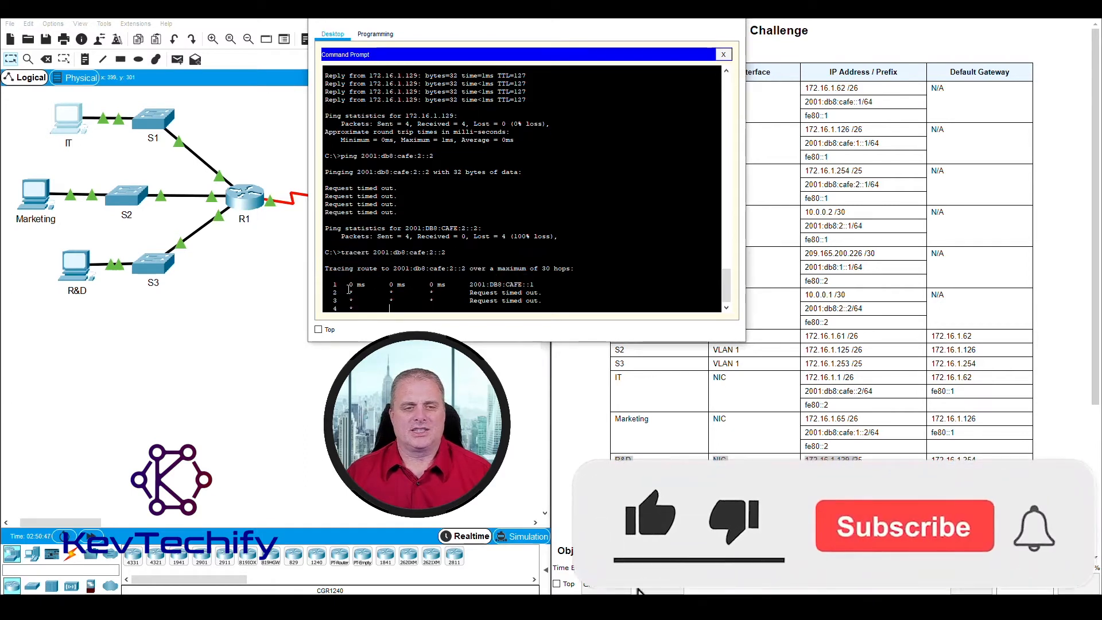
drag(469, 285, 537, 283)
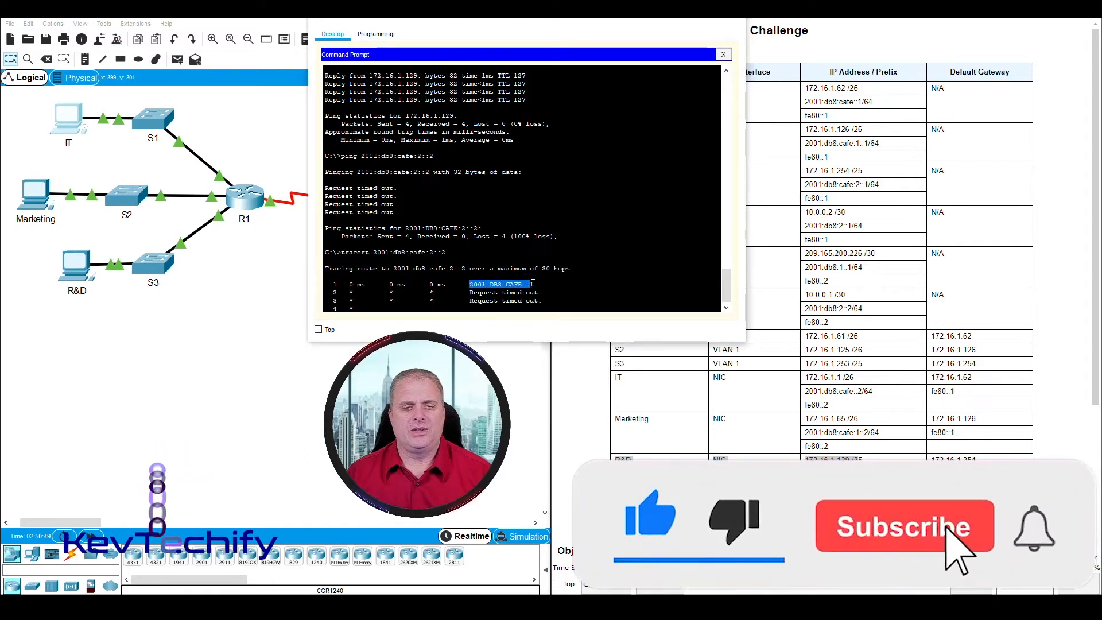
Step: Compare that hop with R1's addresses in the addressing table, then open the R&D PC
drag(585, 20, 417, 21)
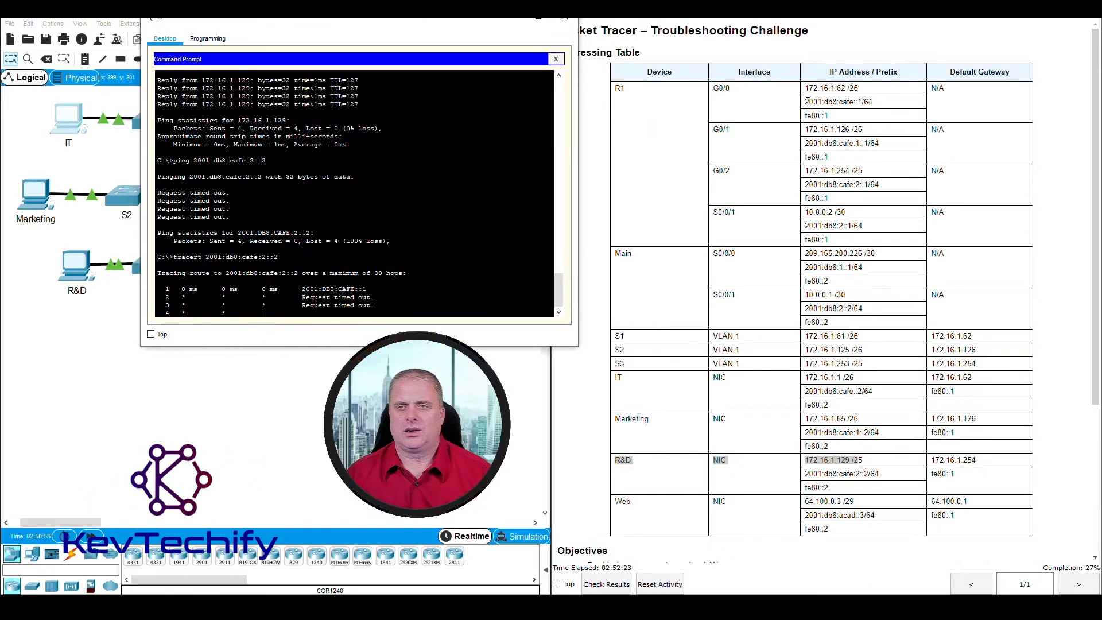
click(807, 102)
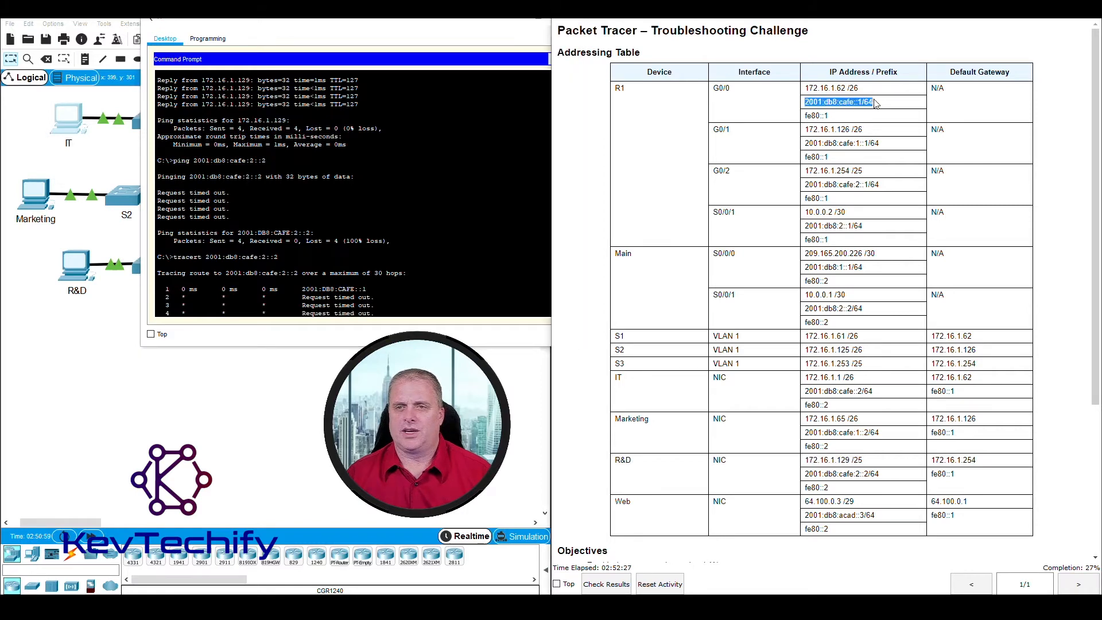
drag(441, 21, 666, 36)
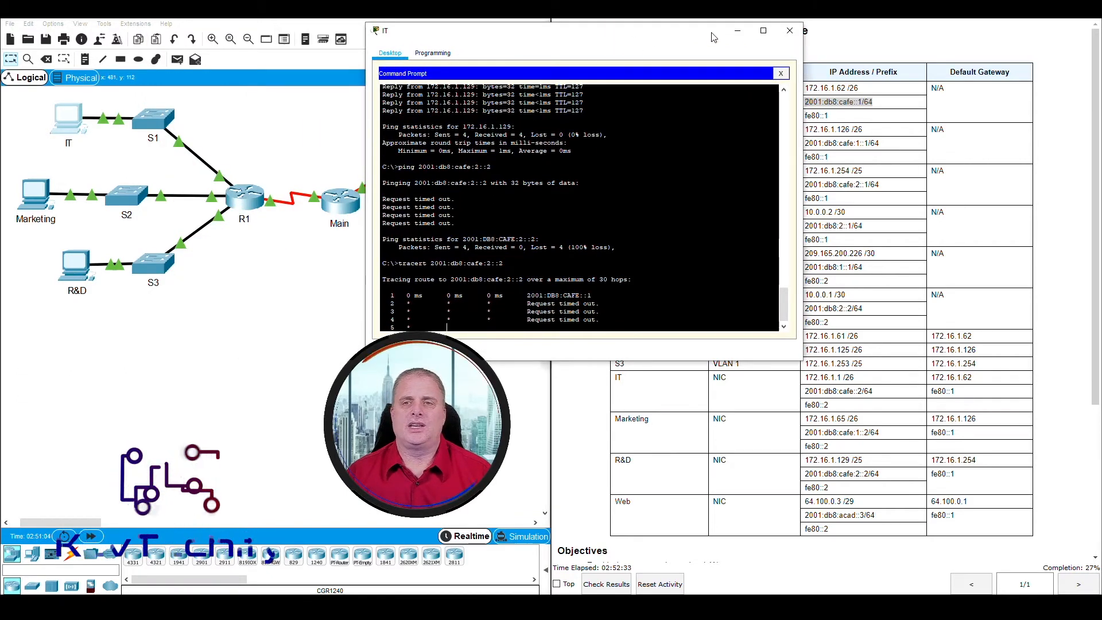
click(74, 265)
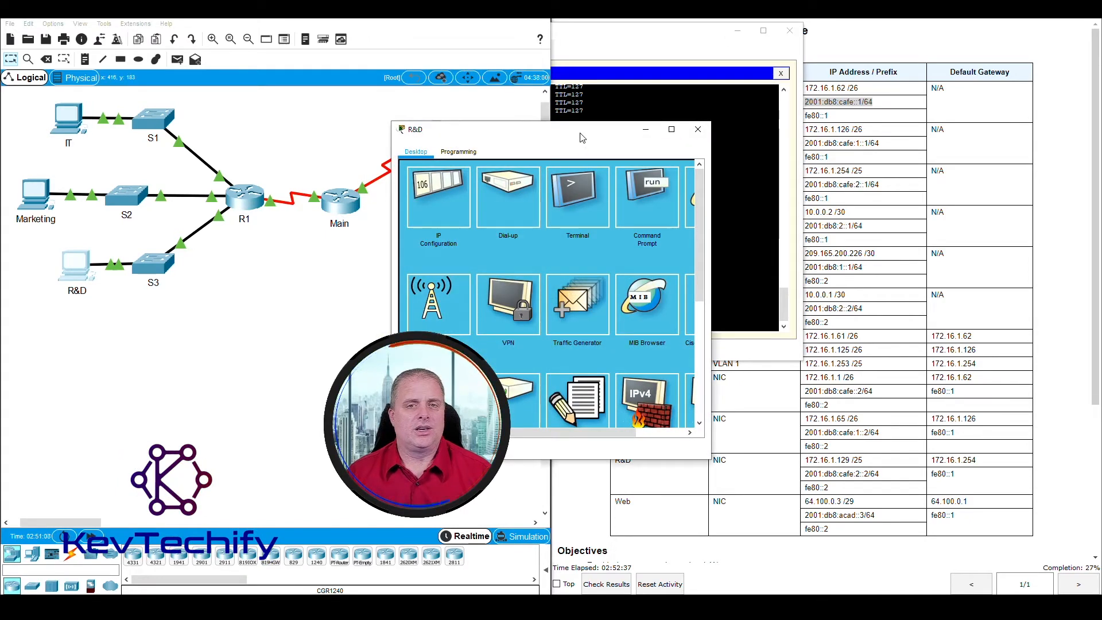
Step: Run ipconfig in the R&D PC's Command Prompt
drag(582, 138, 212, 20)
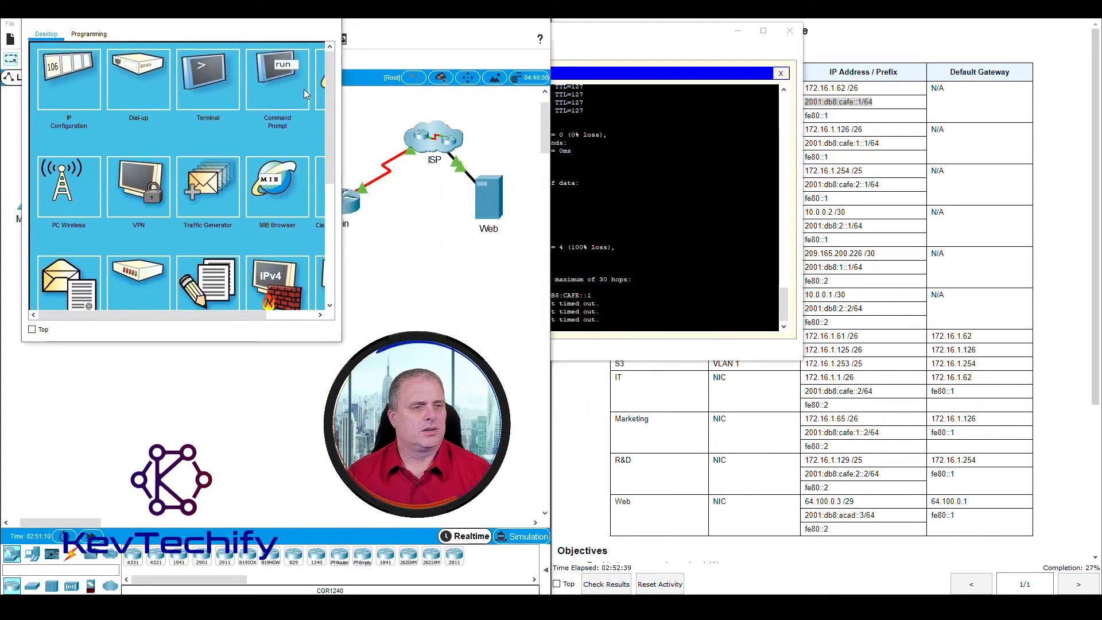
drag(342, 143, 460, 144)
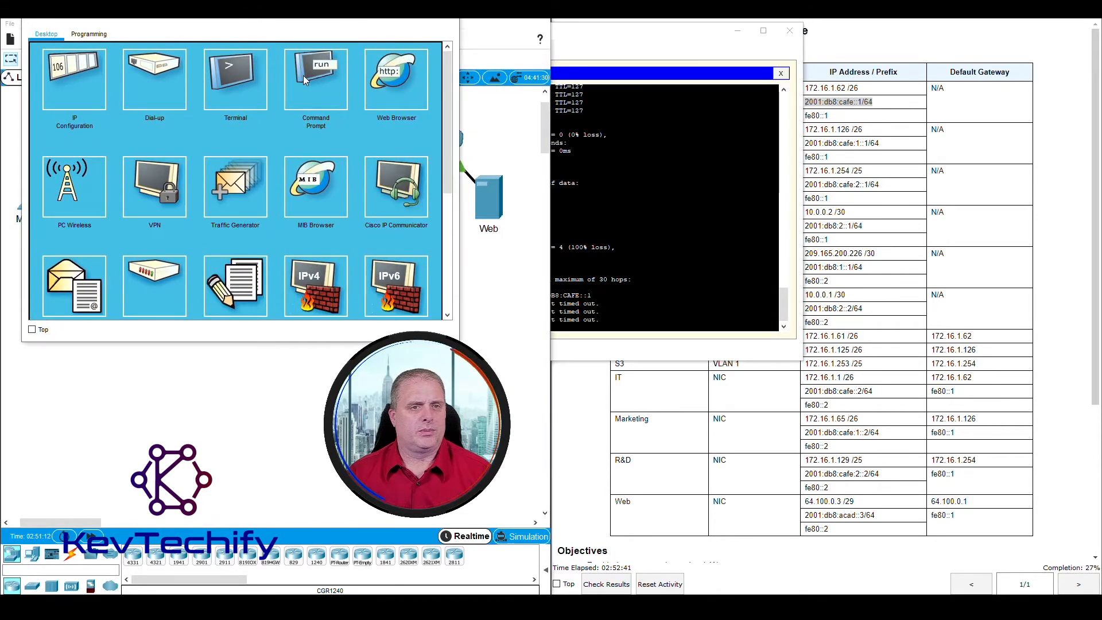
click(303, 79)
text(i)
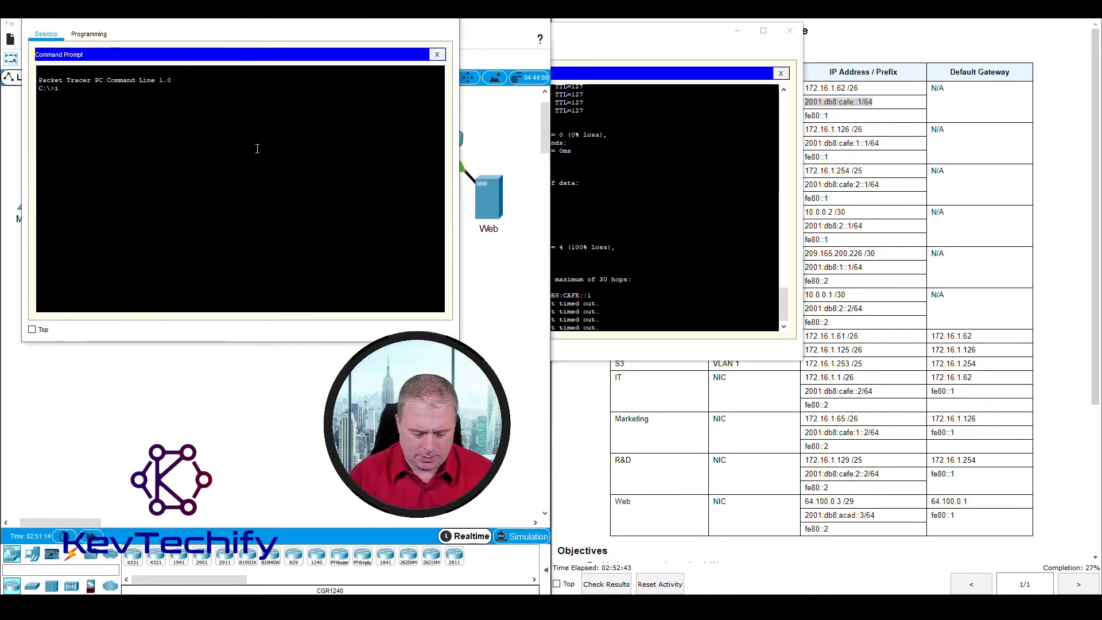
text(p)
text(f)
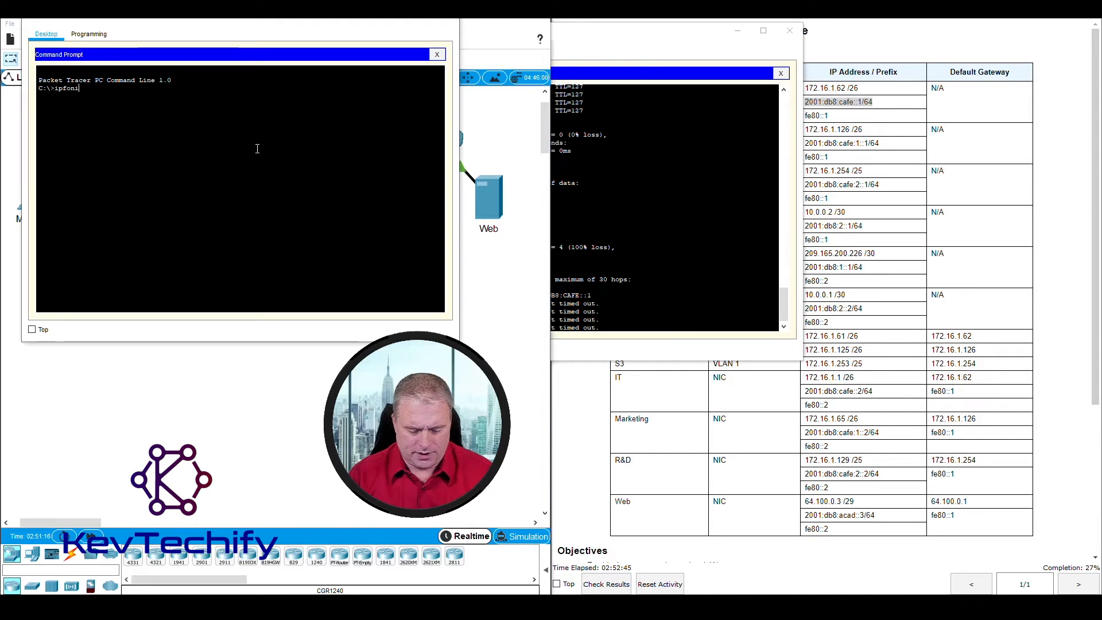
text(onig)
key(BackSpace)
key(BackSpace)
key(BackSpace)
key(BackSpace)
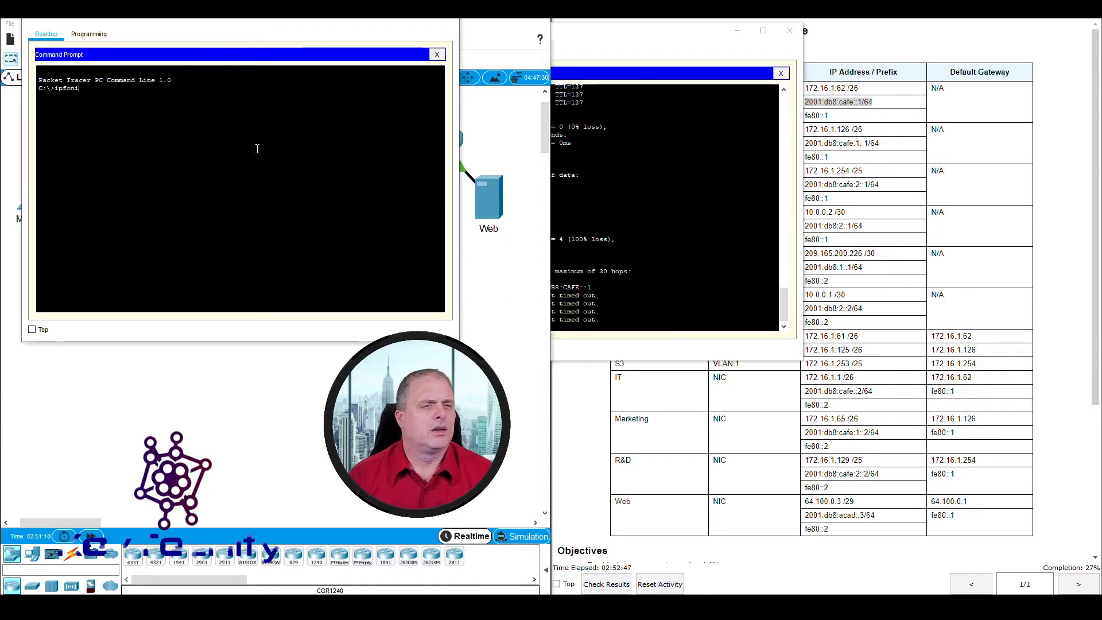
key(BackSpace)
text(con)
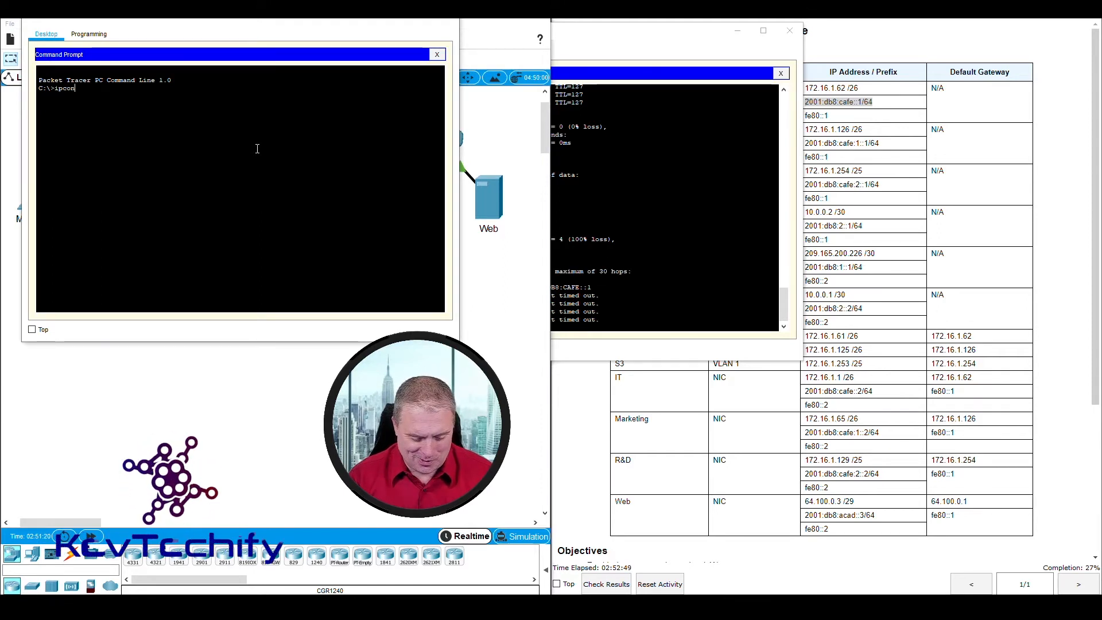
text(fig)
key(Return)
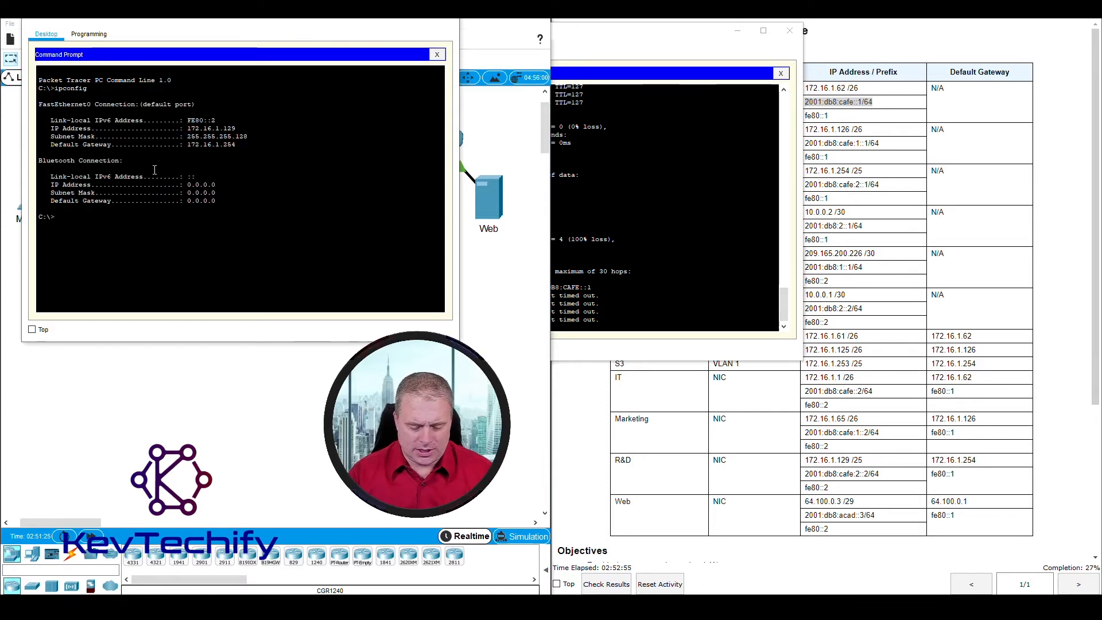
Step: Run ipconfig /all and highlight the FE80::2 link-local address and DHCPv6 DUID lines
text(ipconfi)
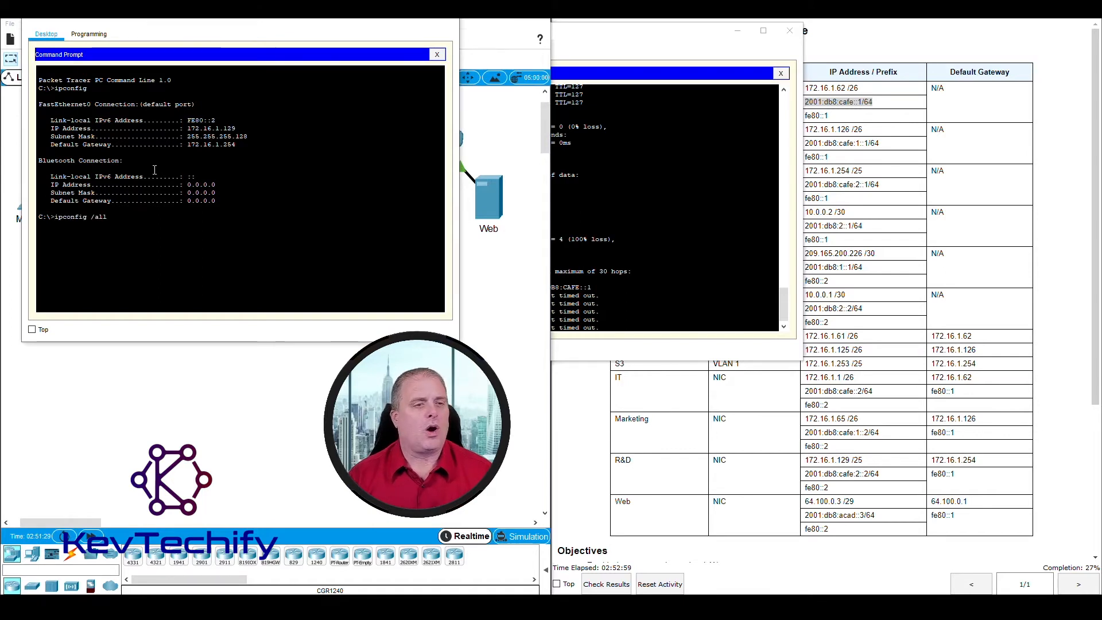
text(g /all)
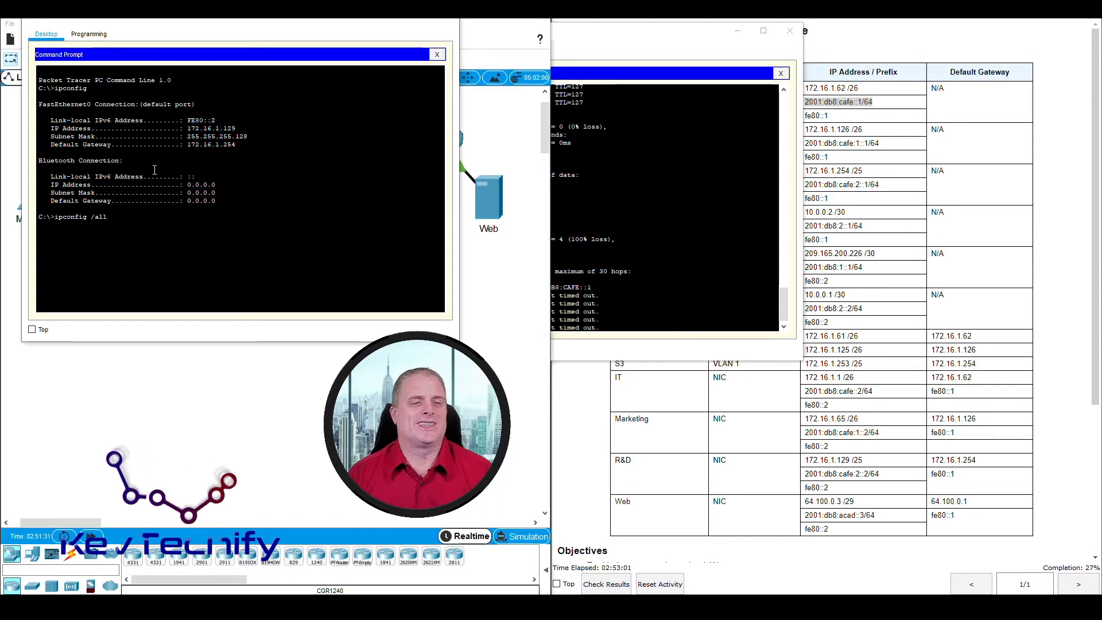
key(Return)
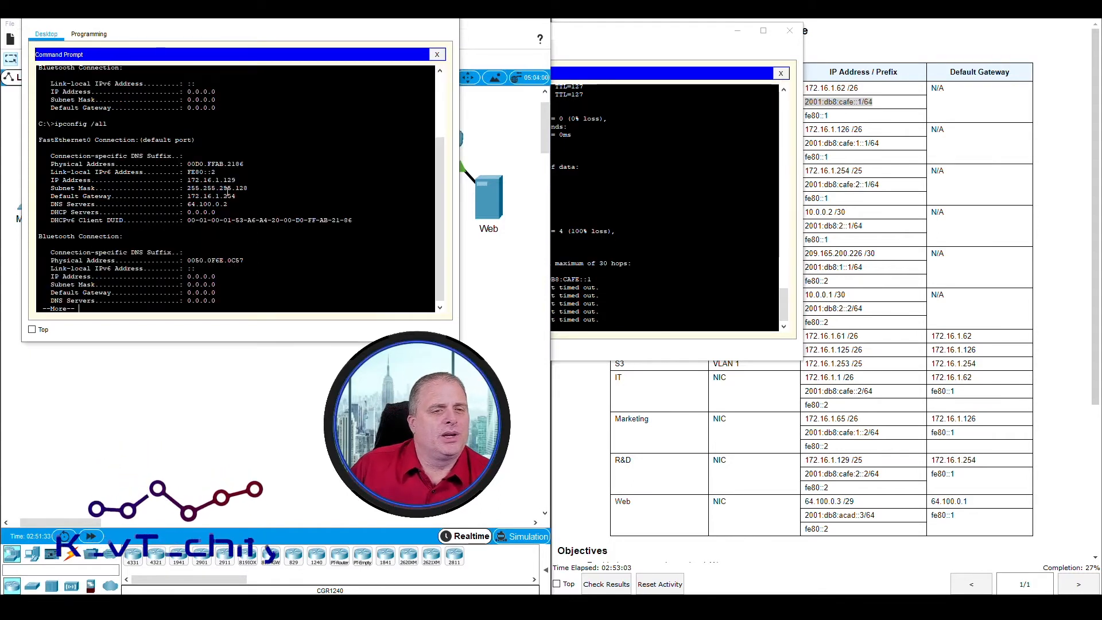
drag(51, 156, 241, 151)
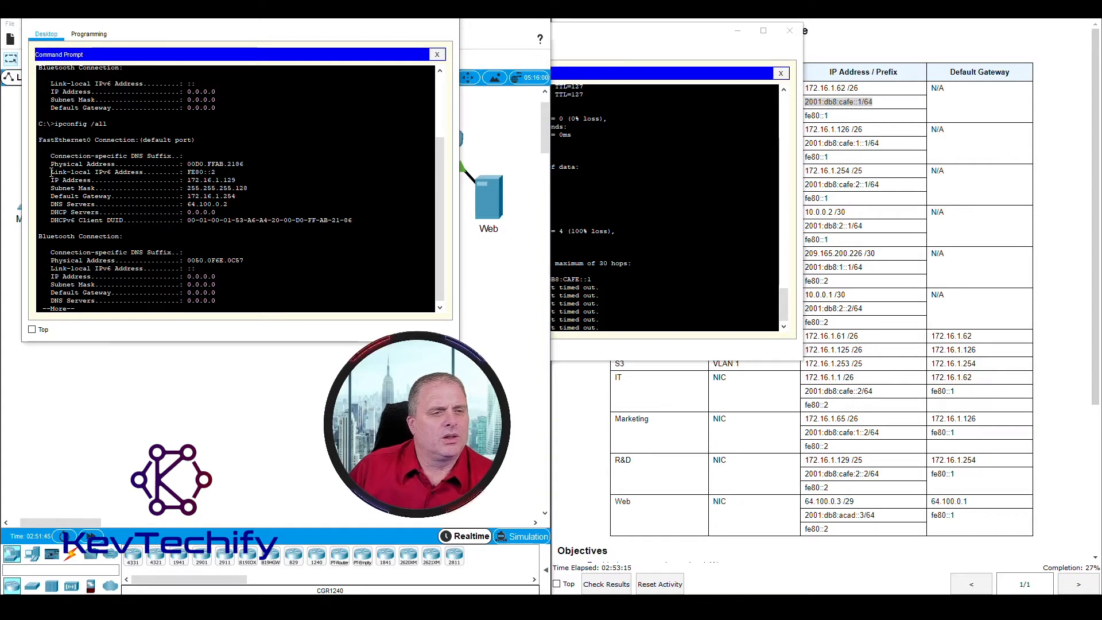
drag(51, 172, 224, 172)
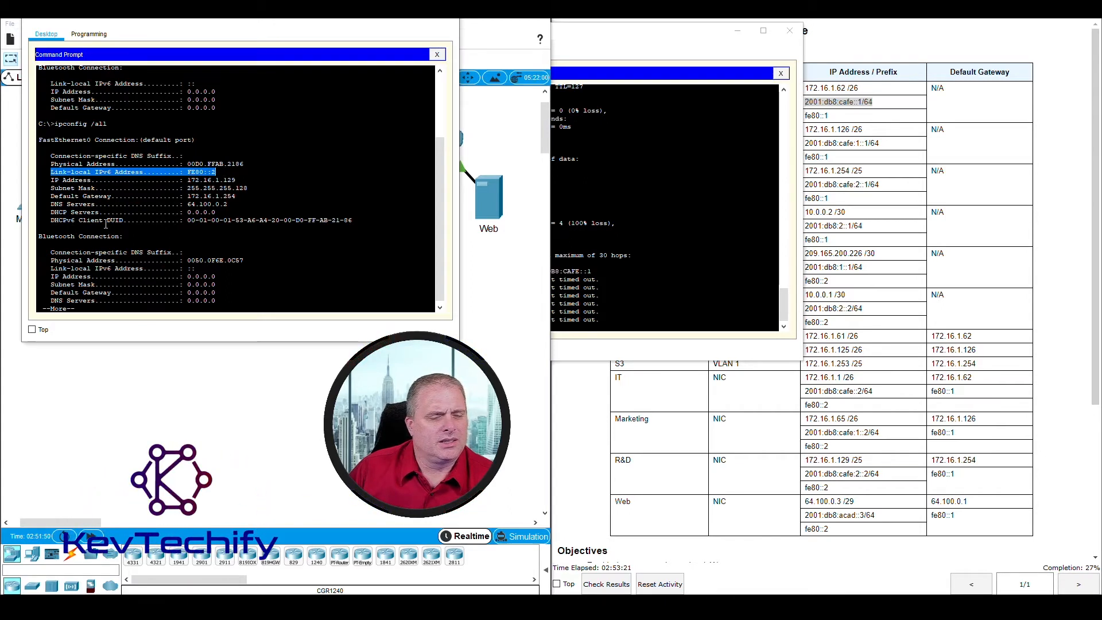
drag(188, 220, 353, 221)
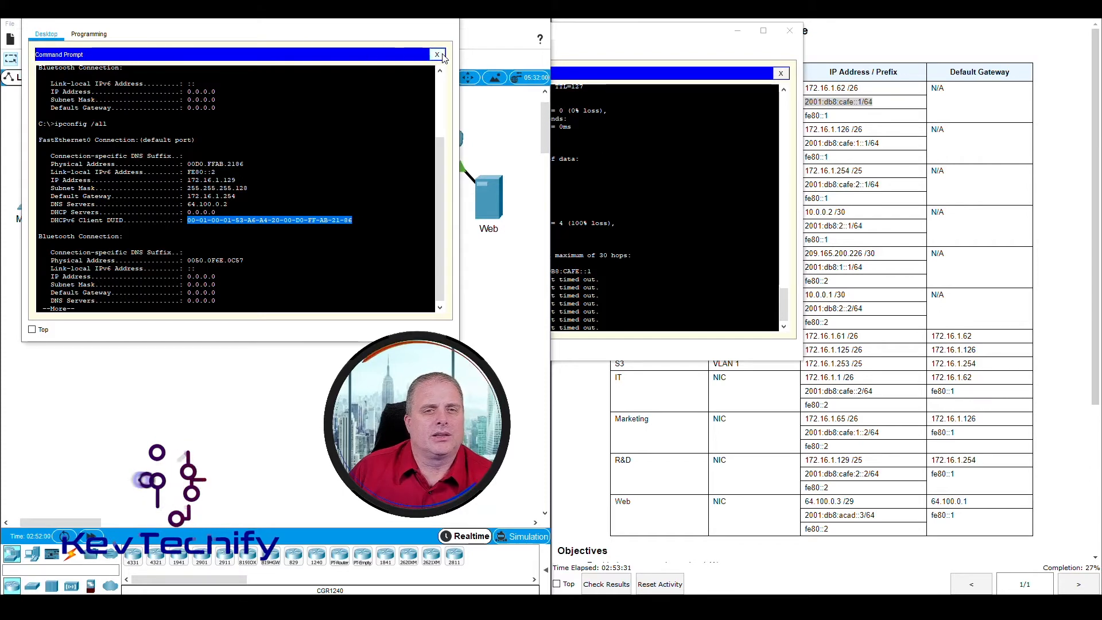
Step: Open the R&D PC's IP Configuration and check its IPv6 address in the addressing table
click(438, 55)
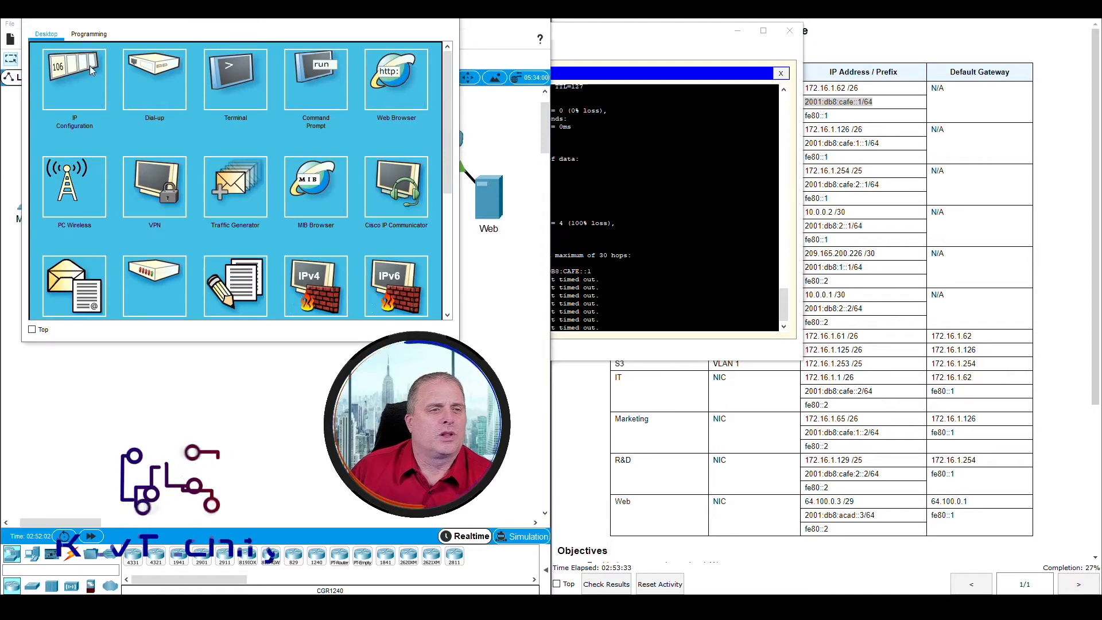
click(92, 78)
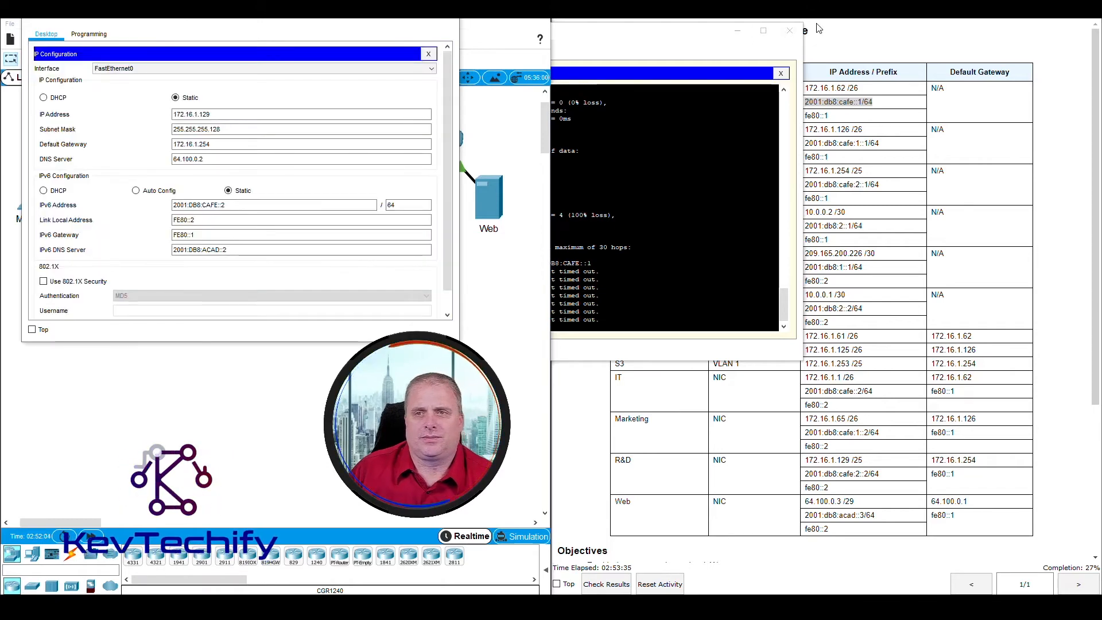
click(840, 28)
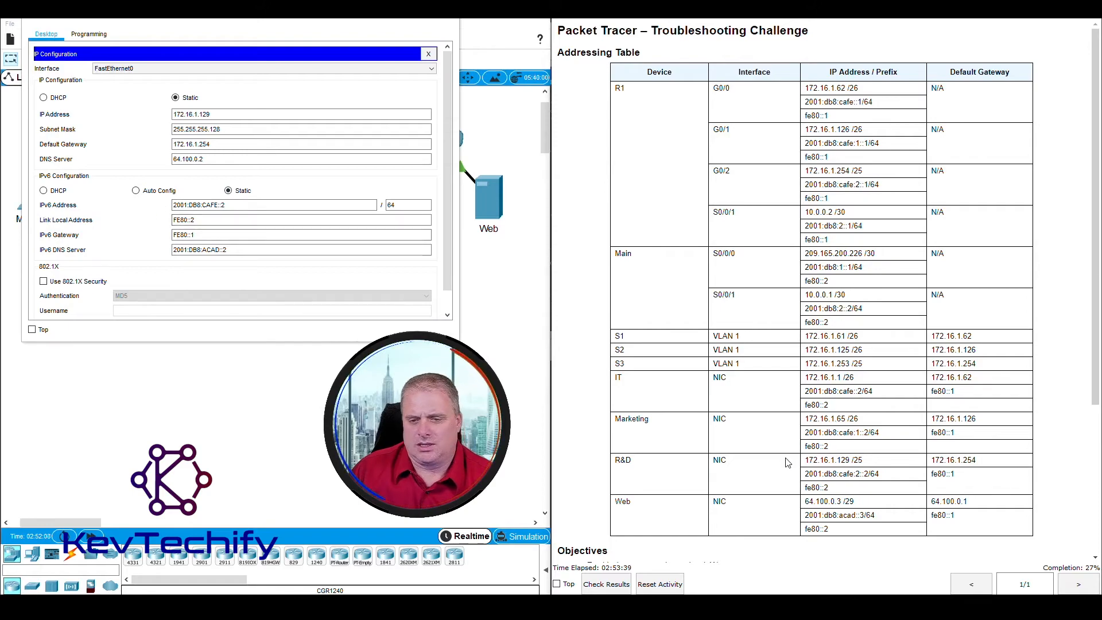
scroll(787, 466, down, 4)
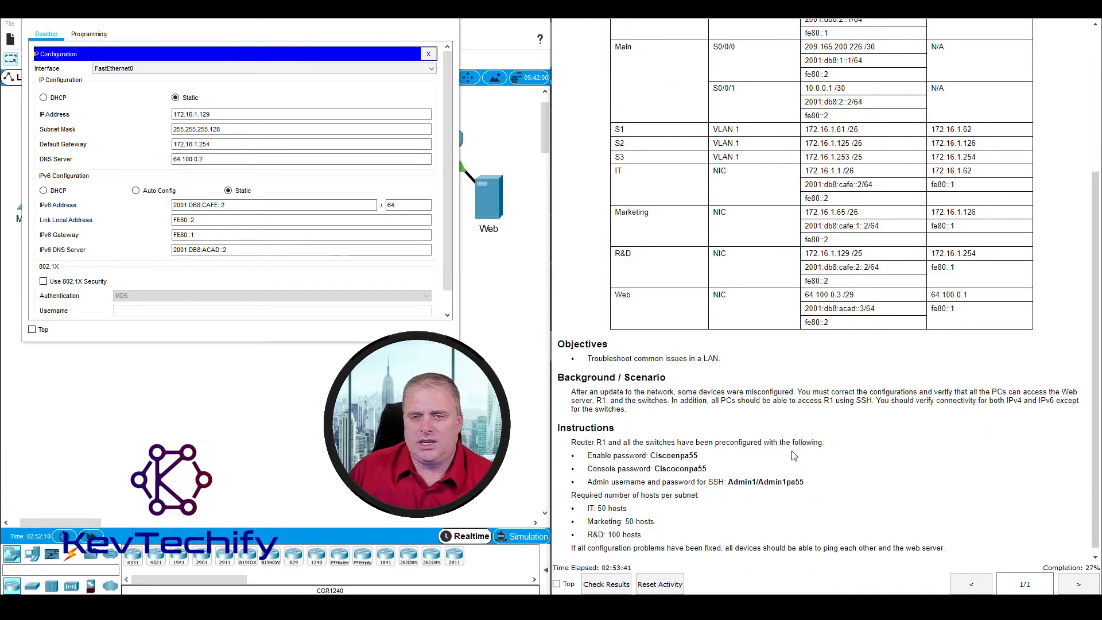
scroll(793, 453, up, 3)
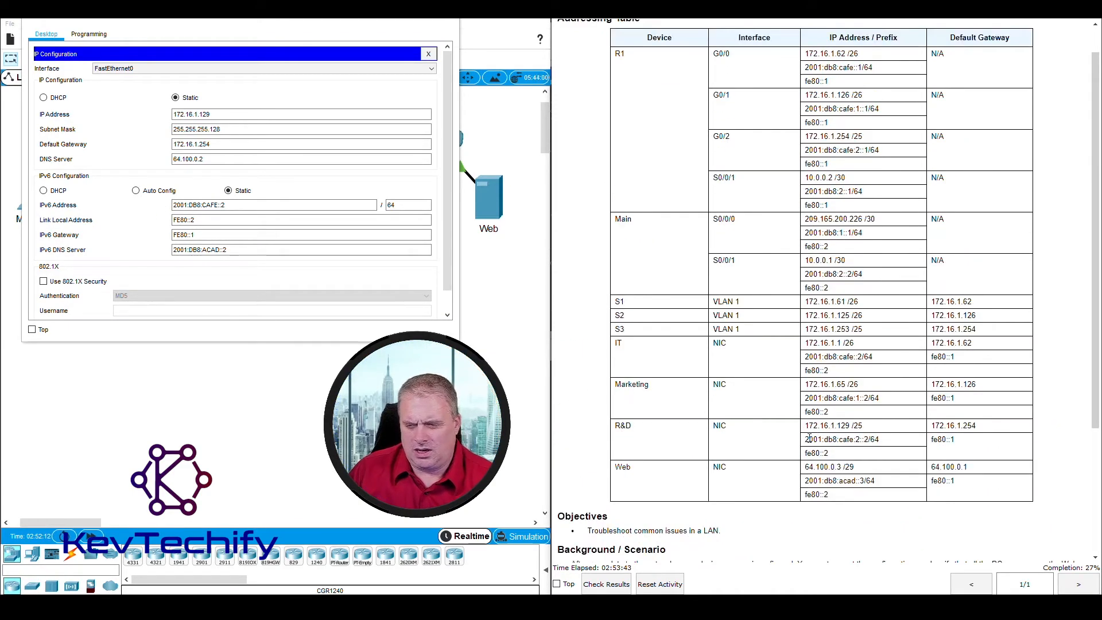
drag(860, 439, 883, 443)
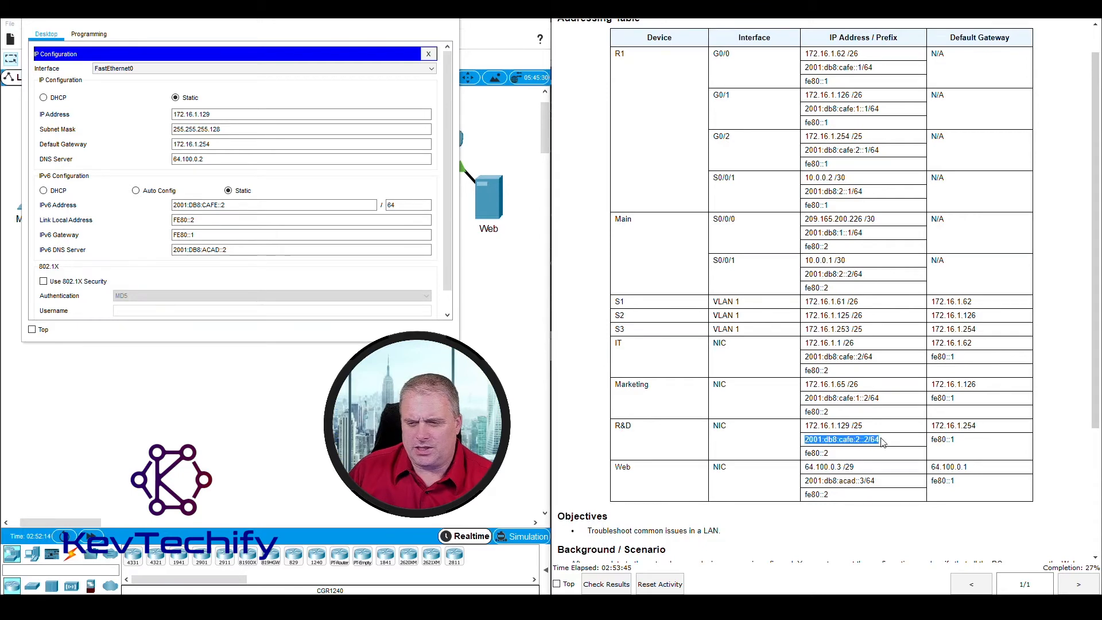
Step: Correct the R&D PC's IPv6 address to 2001:DB8:CAFE:2::2 /64 and close IP Configuration
click(204, 250)
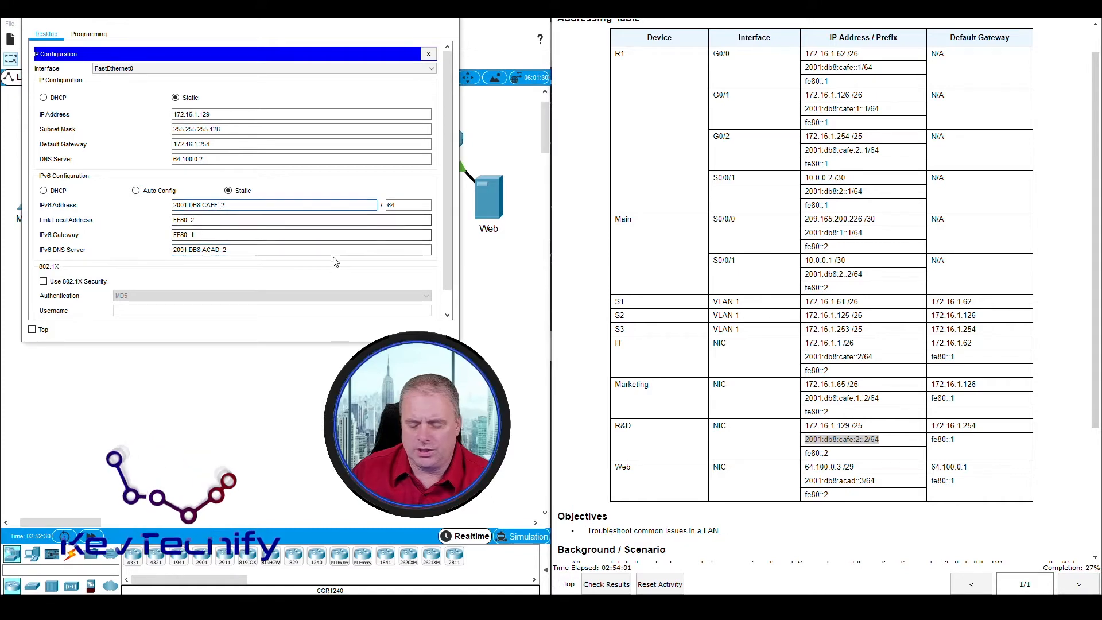
text(2:)
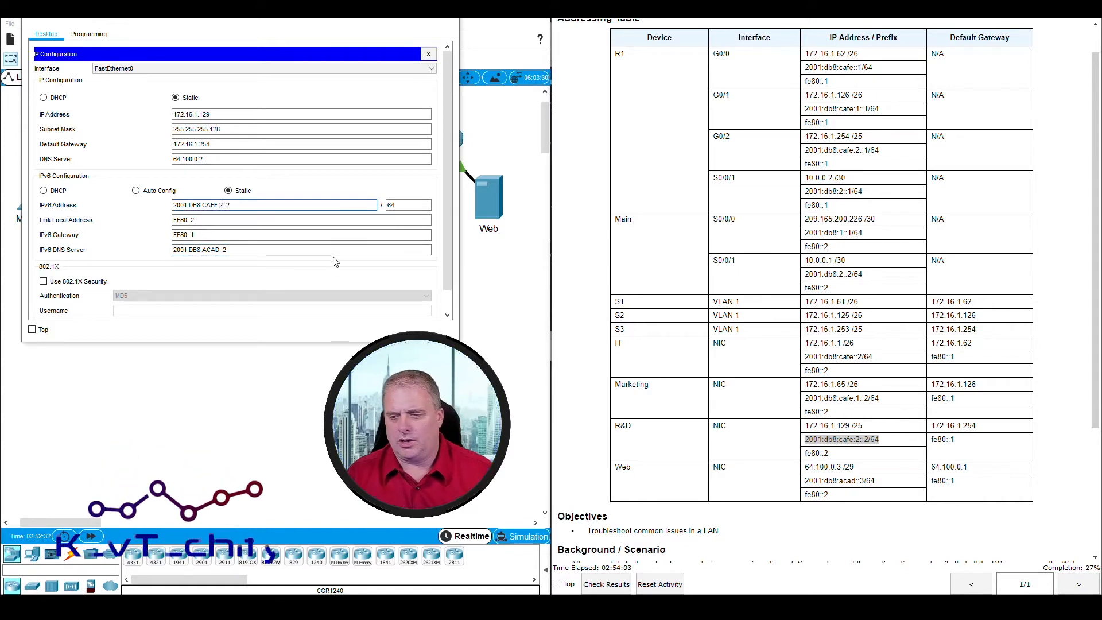
key(Tab)
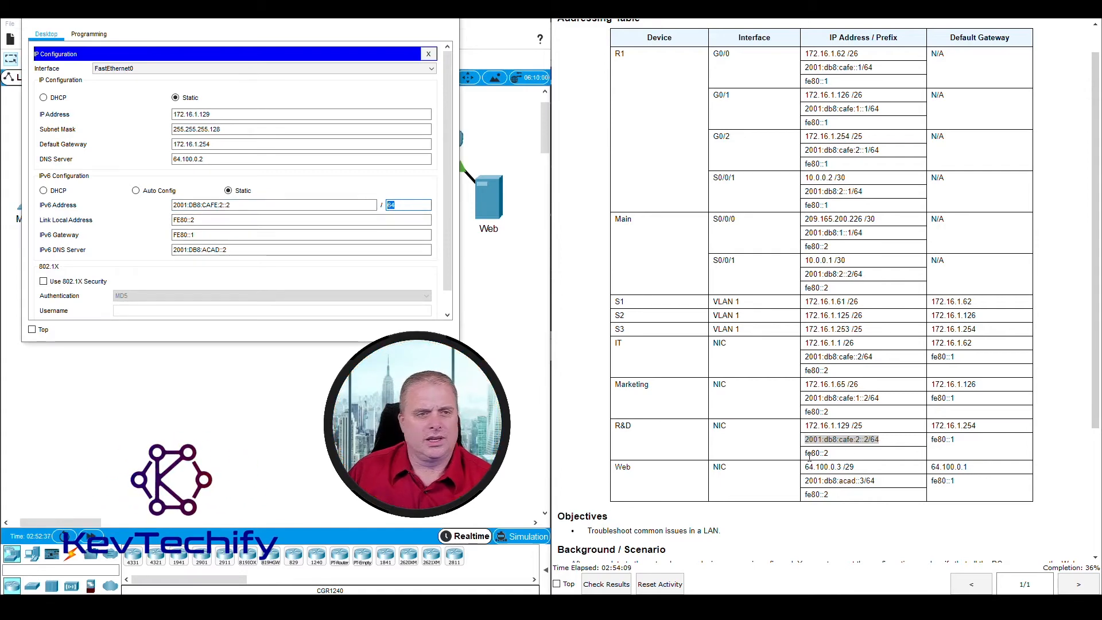
click(194, 220)
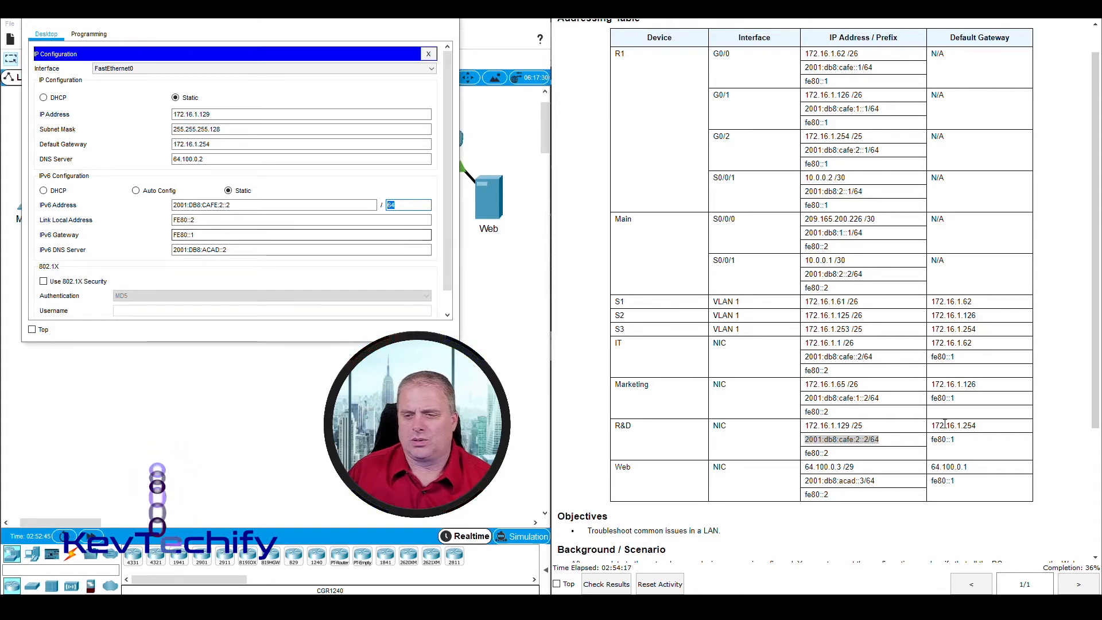
click(254, 249)
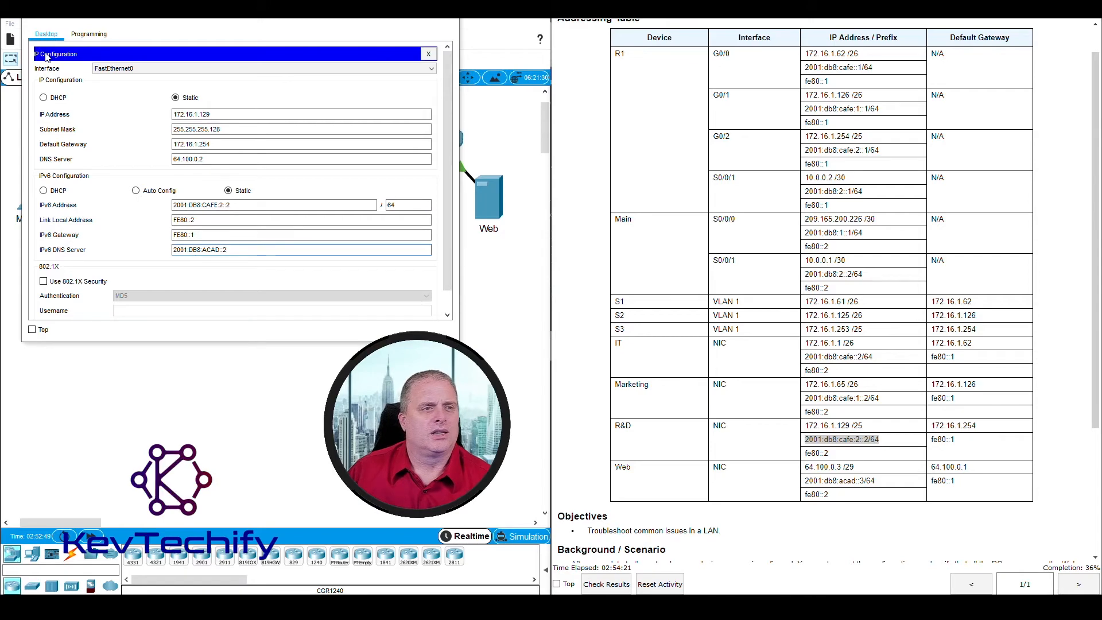
click(428, 54)
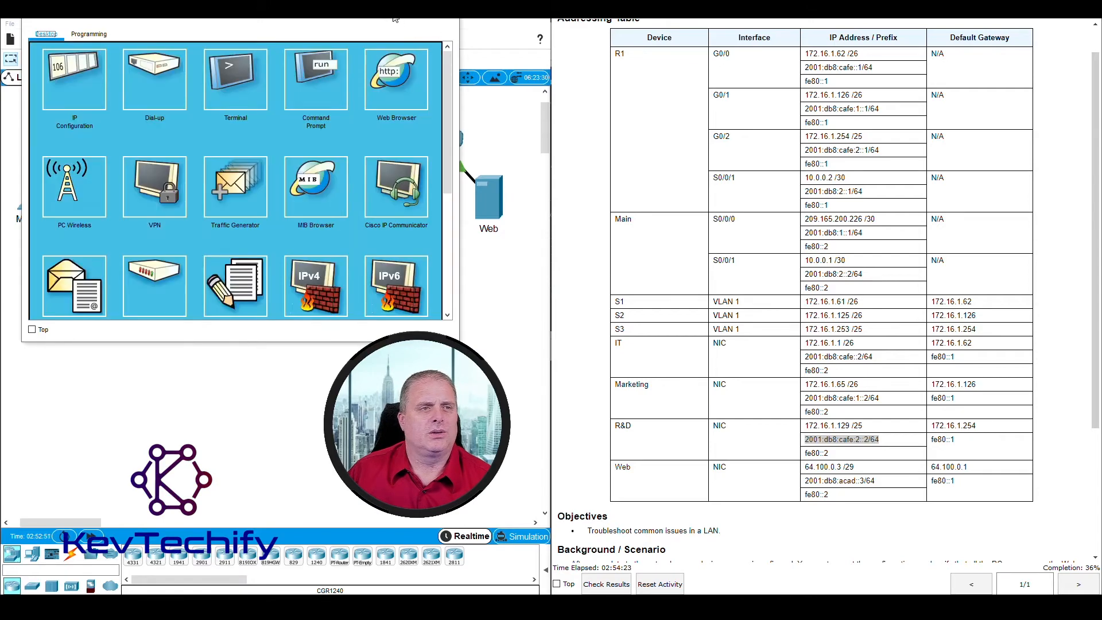
Step: Ping R&D at 2001:db8:cafe:2::2 from the IT PC, getting 4 replies with 0% loss
click(388, 18)
click(71, 134)
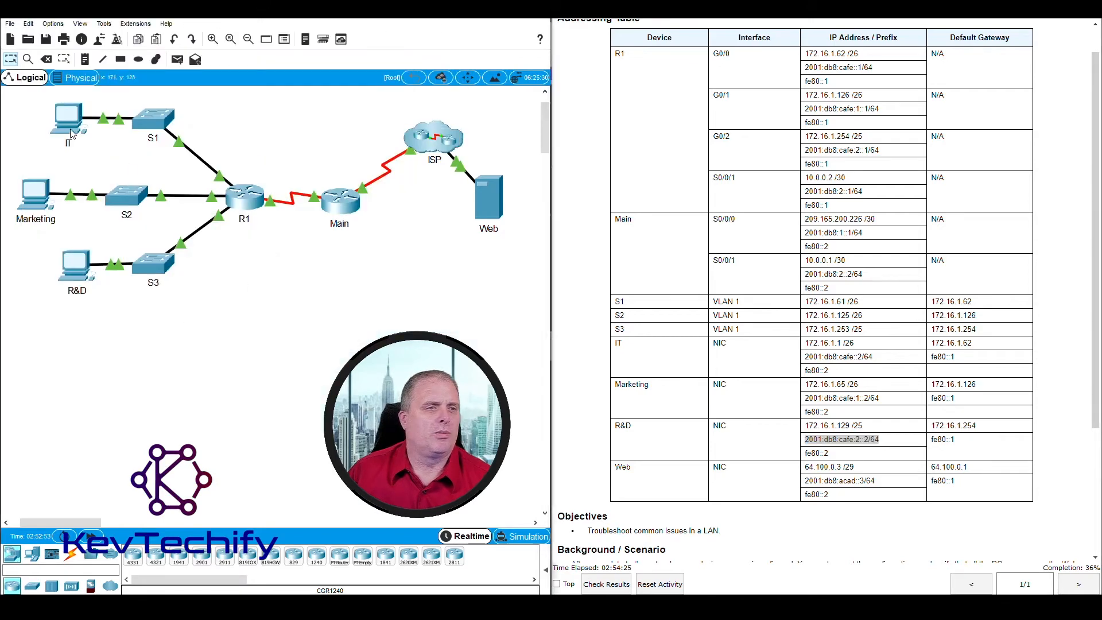
click(68, 121)
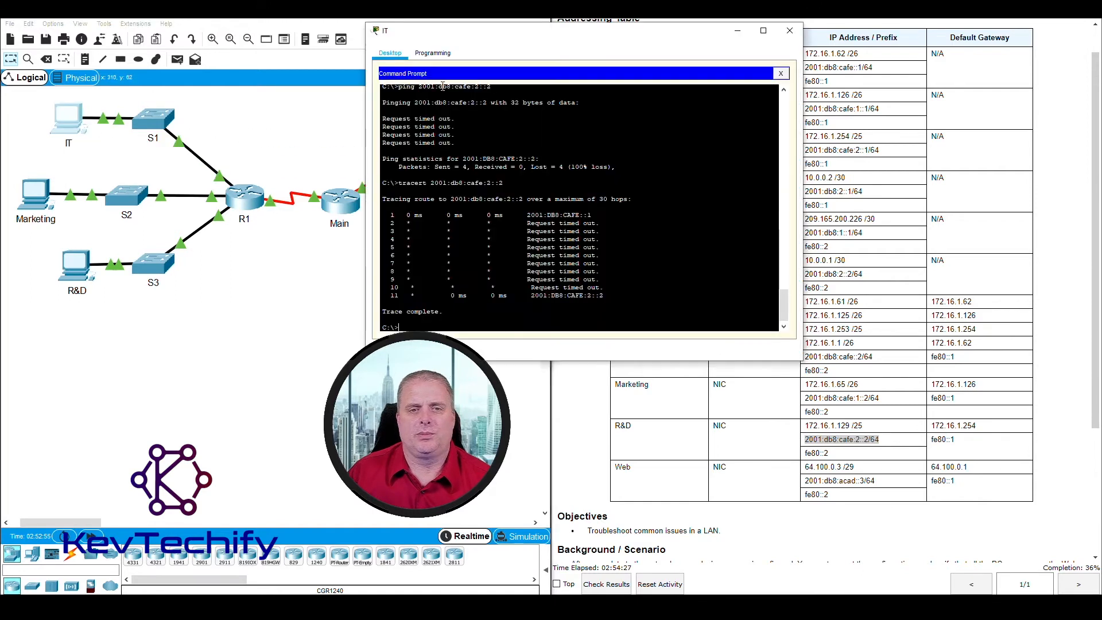
drag(517, 32, 284, 25)
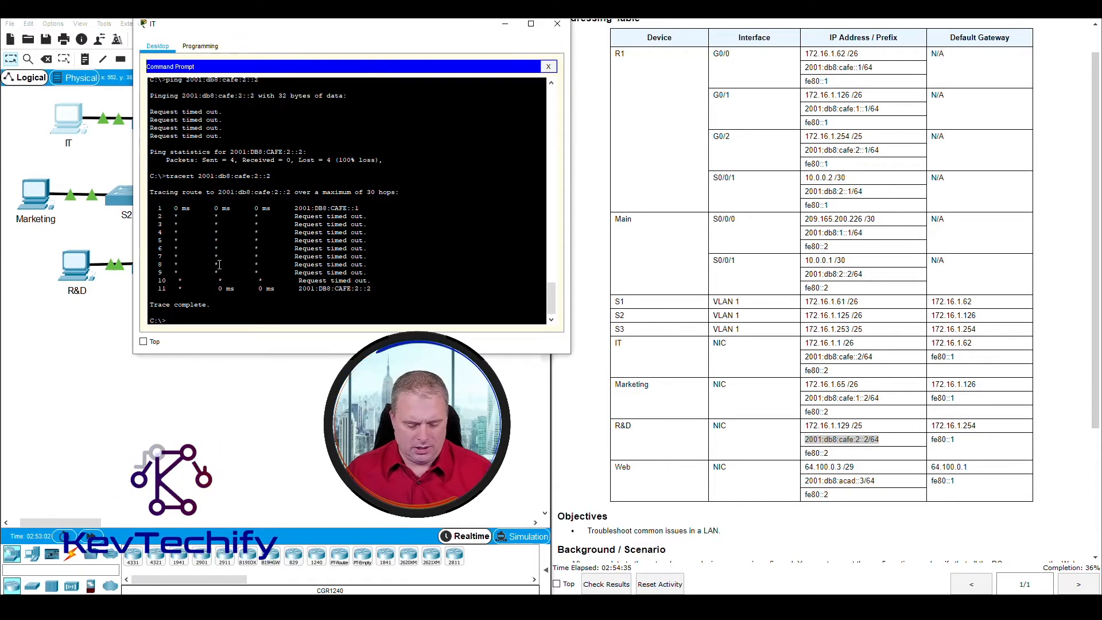
text(ping 2001:db8:cafe:2)
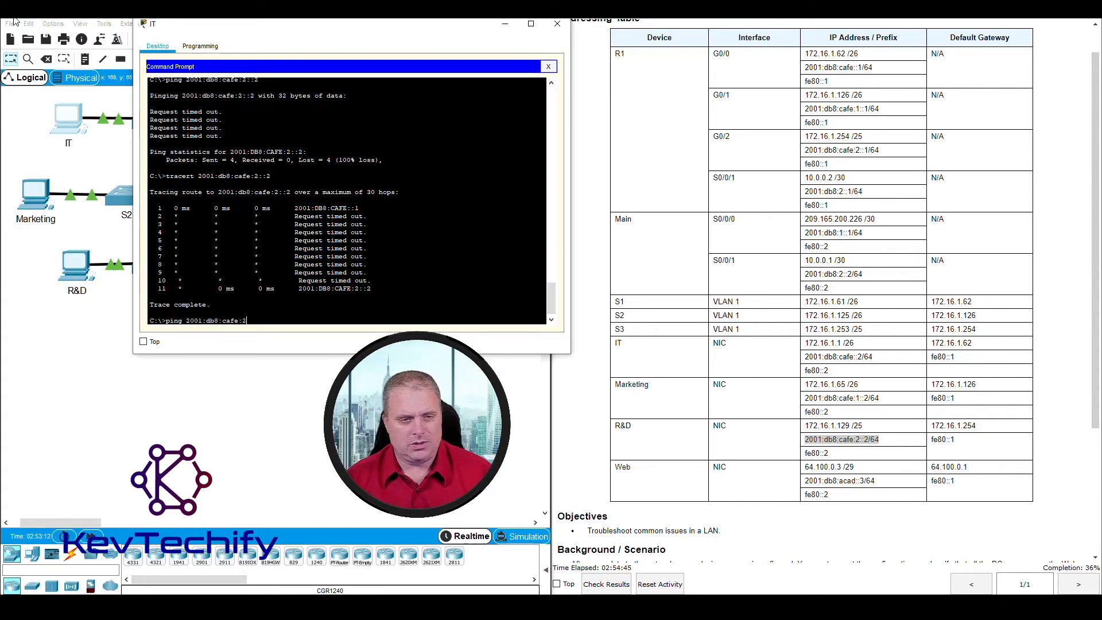
text(::2)
key(Return)
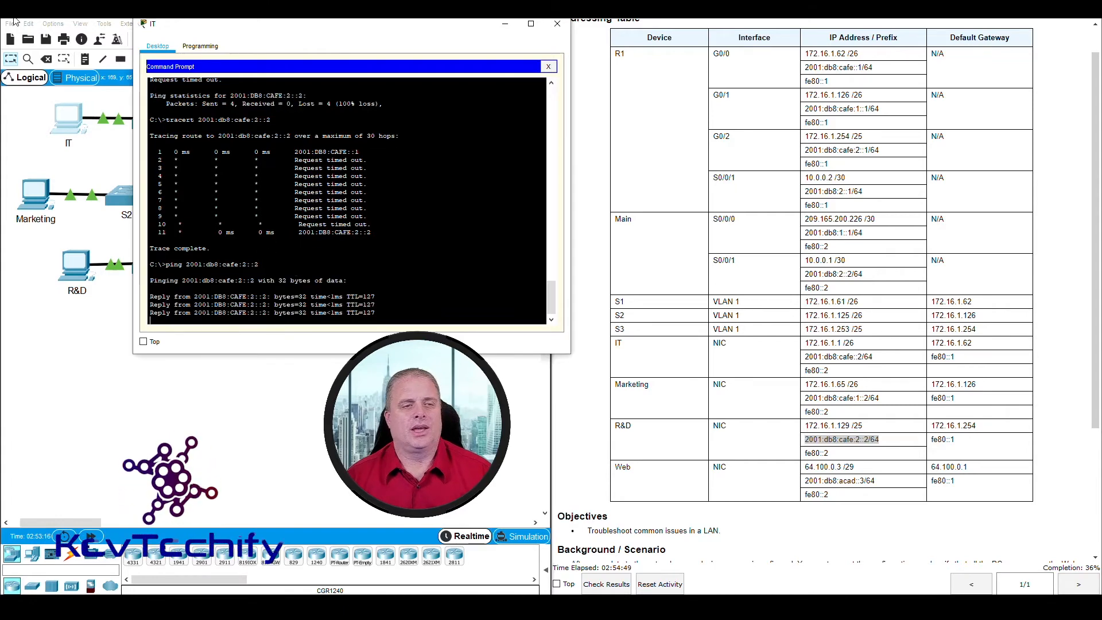
drag(244, 29, 459, 25)
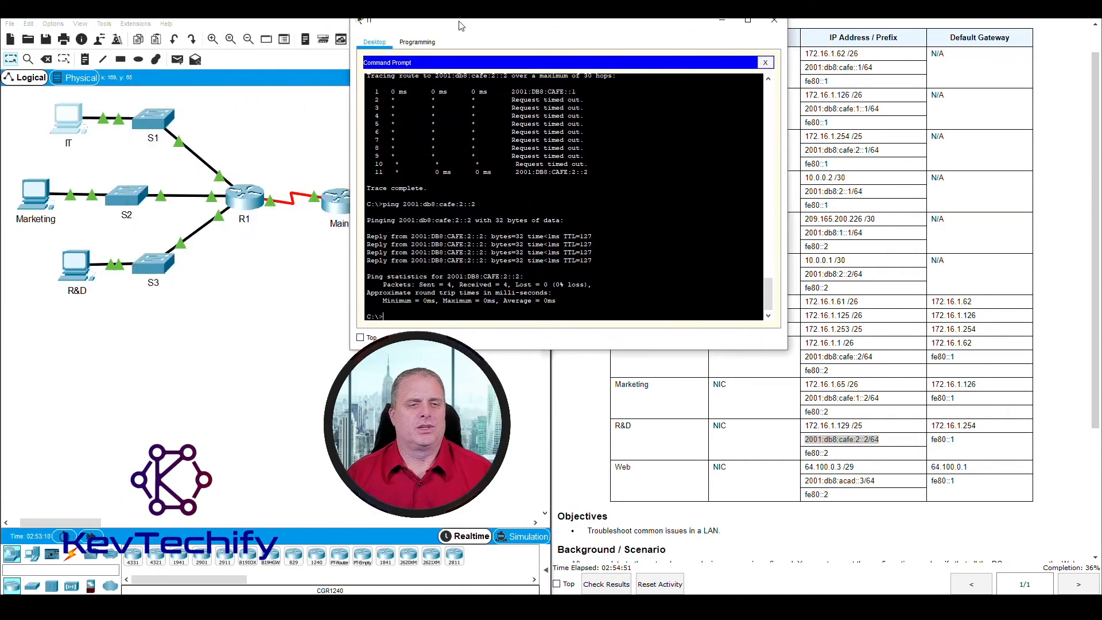
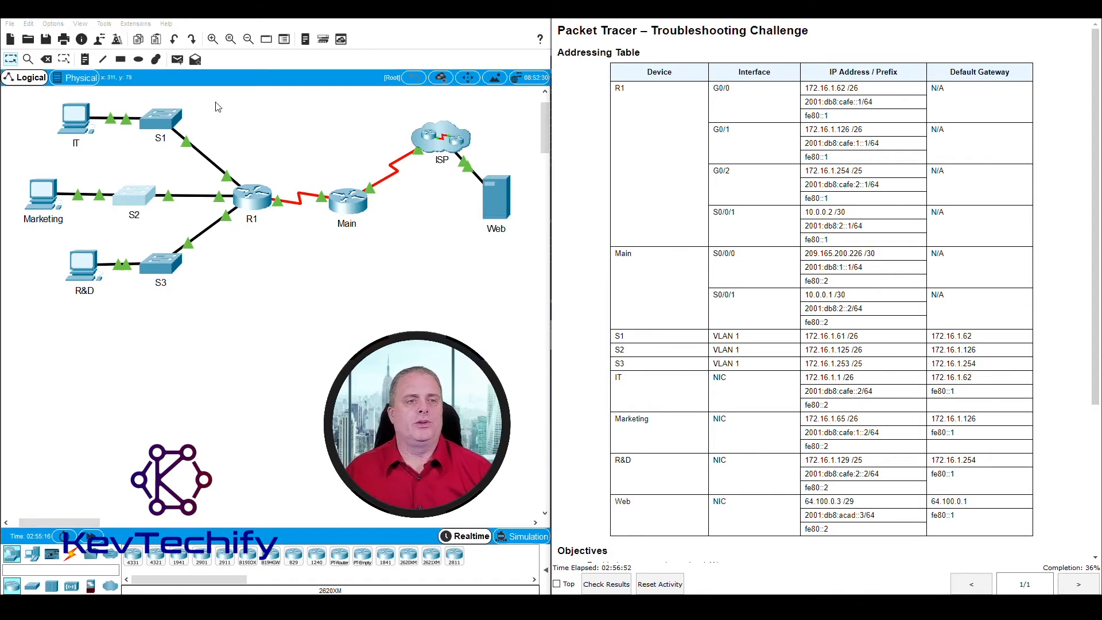
Step: Log into S1's console with the line password, then enable to reach the S1# prompt
click(165, 123)
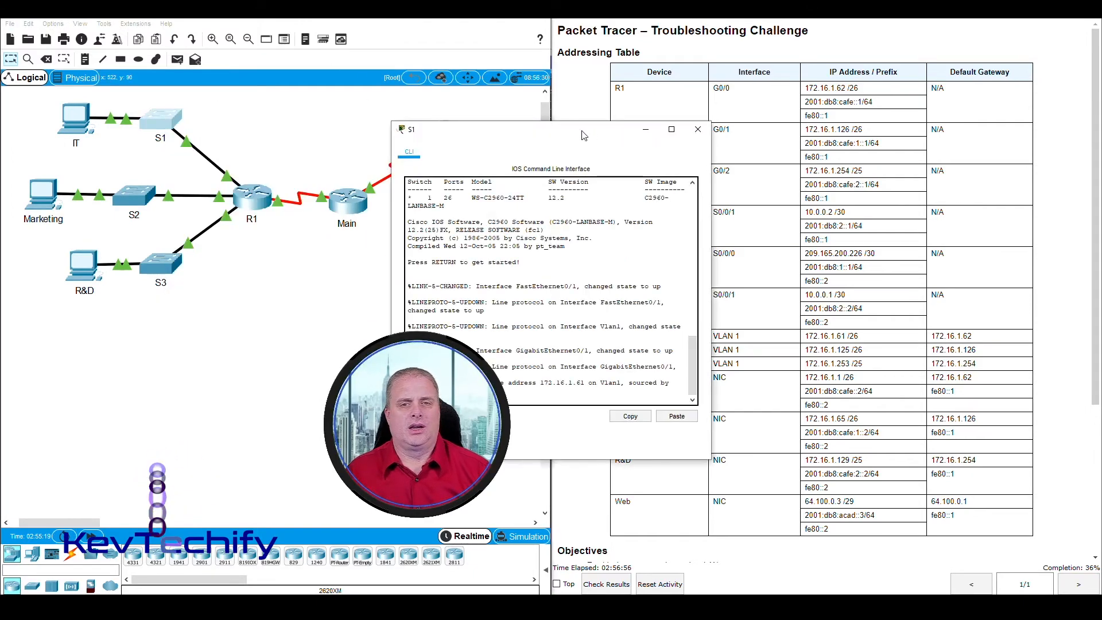
drag(583, 135, 233, 17)
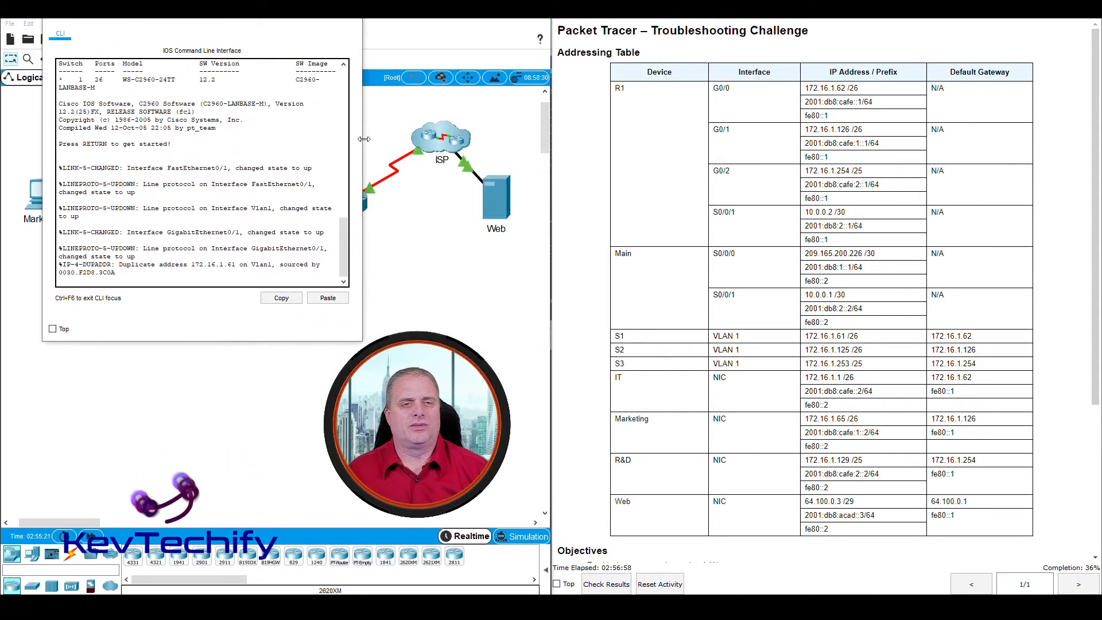
drag(364, 139, 482, 138)
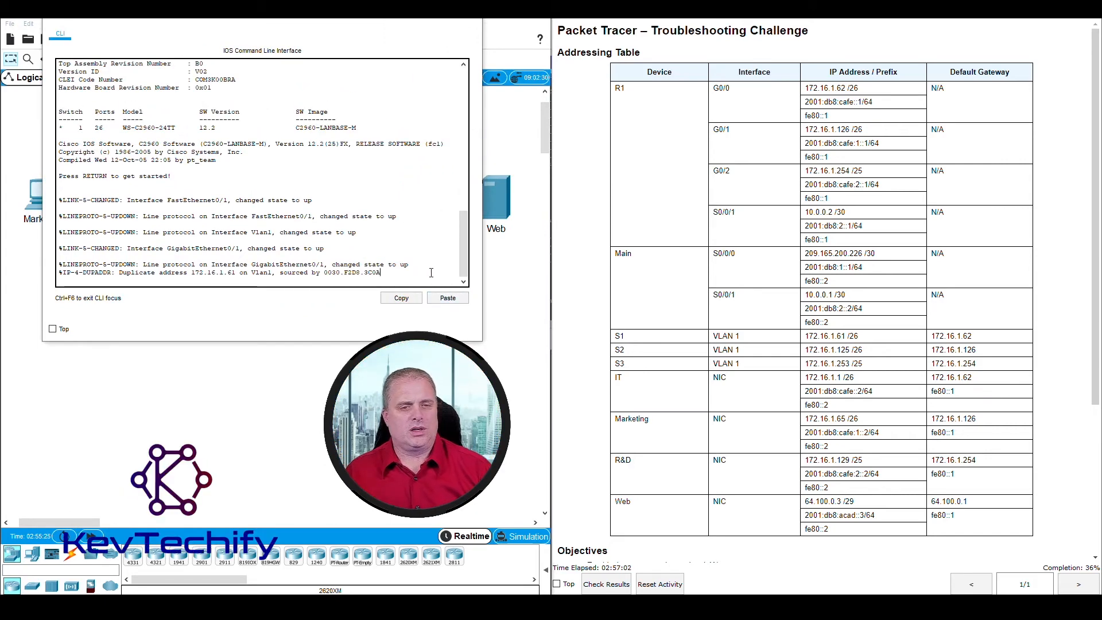
key(Return)
key(Return)
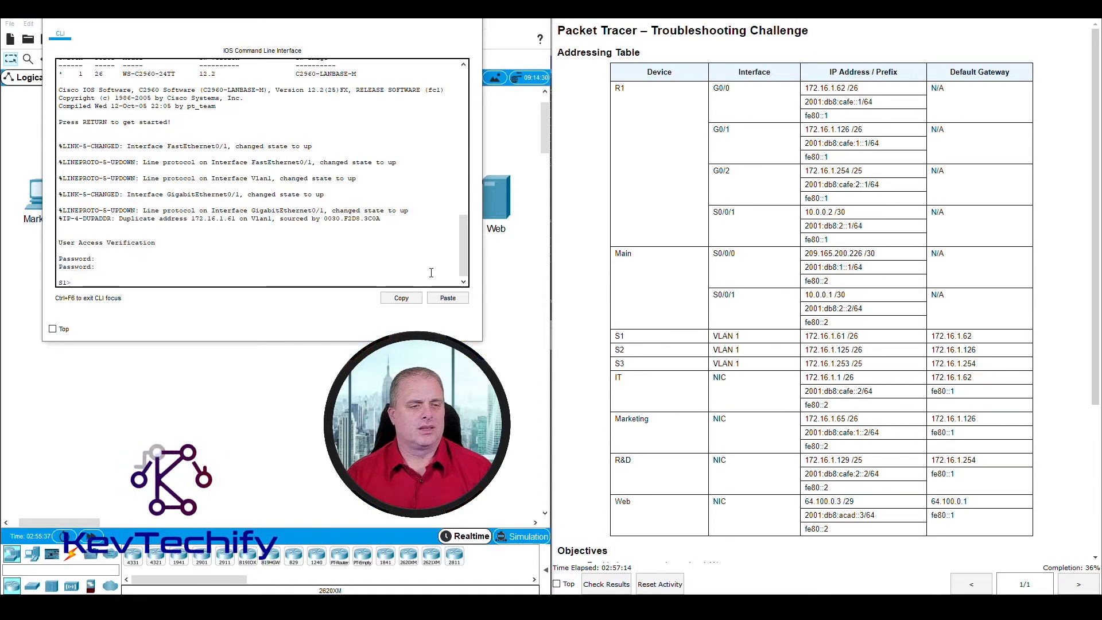
key(Return)
text(ena)
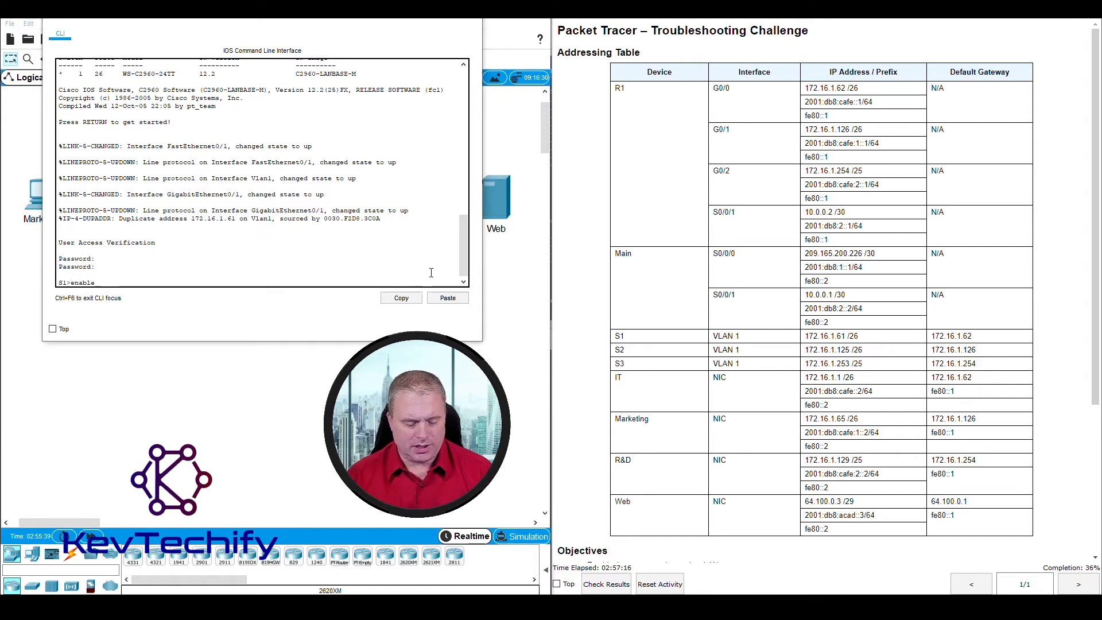
text(ble)
key(Return)
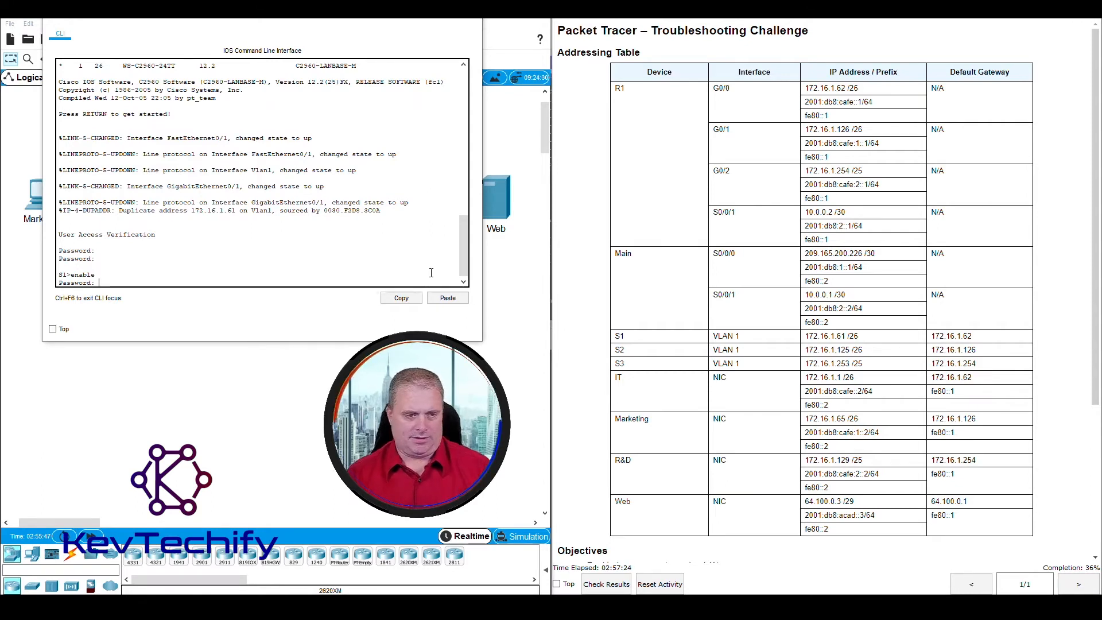
key(Return)
key(Return)
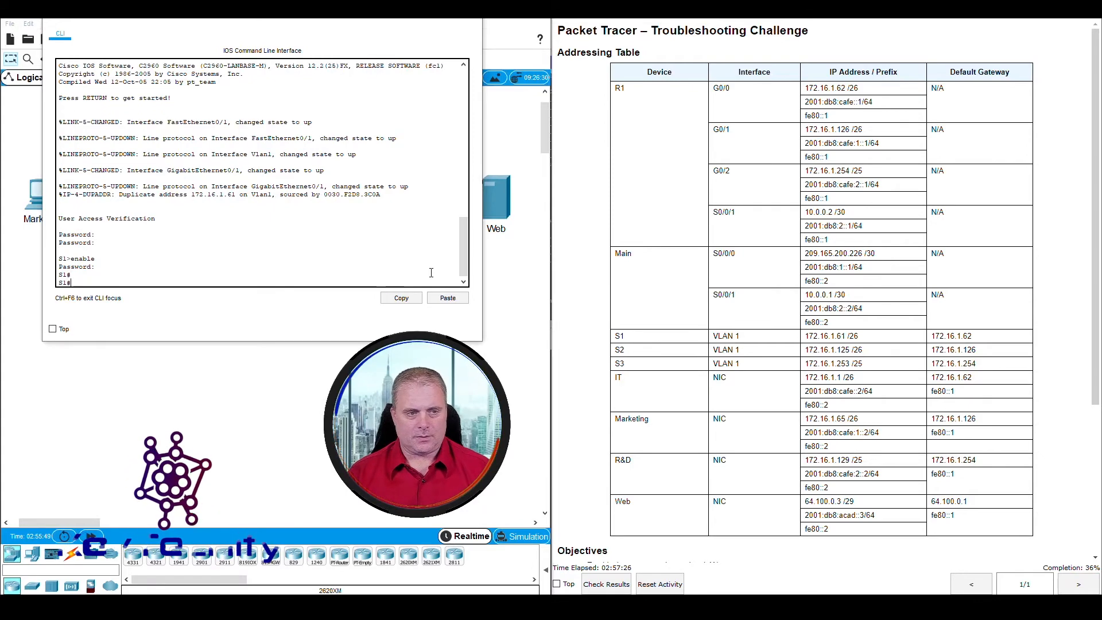
key(Return)
key(Return)
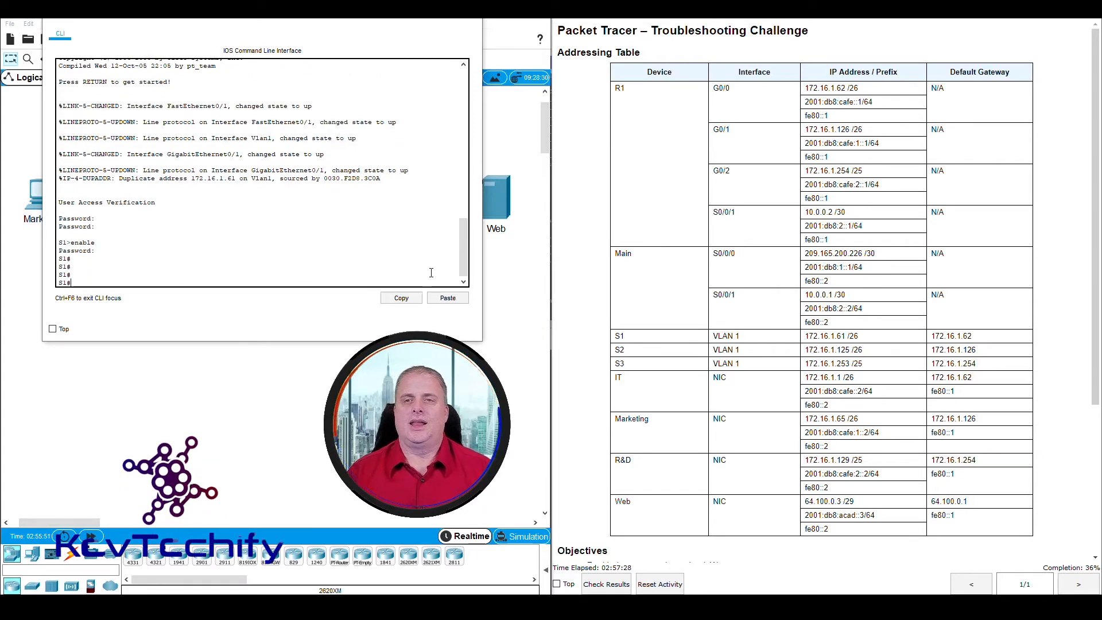
Step: Ping the IT PC at 172.16.1.1 from S1
drag(358, 18, 683, 25)
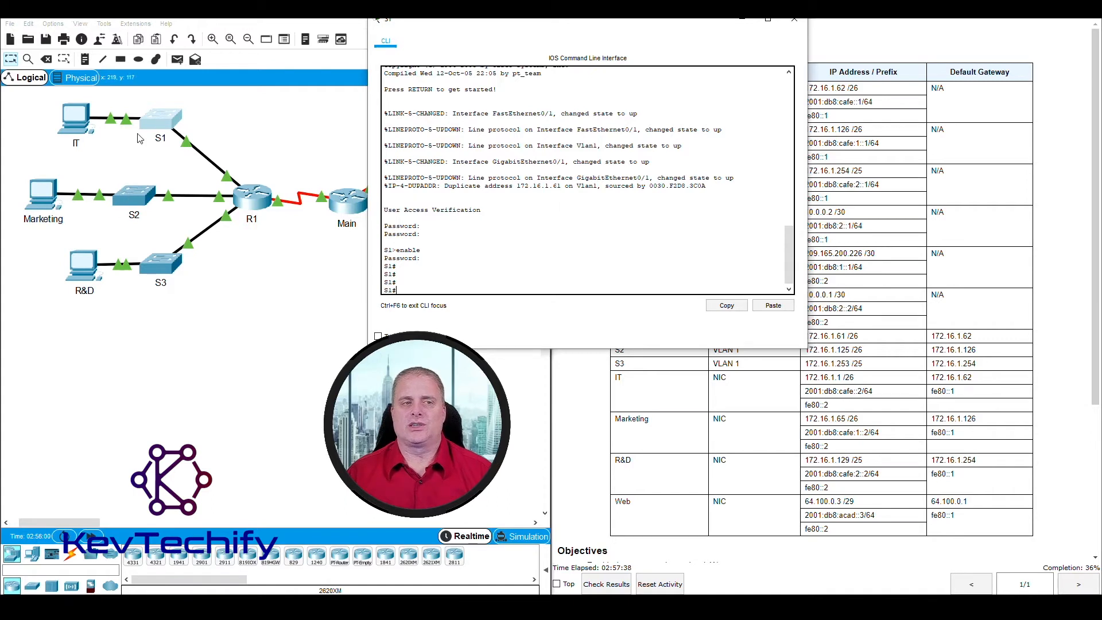
drag(456, 26, 260, 31)
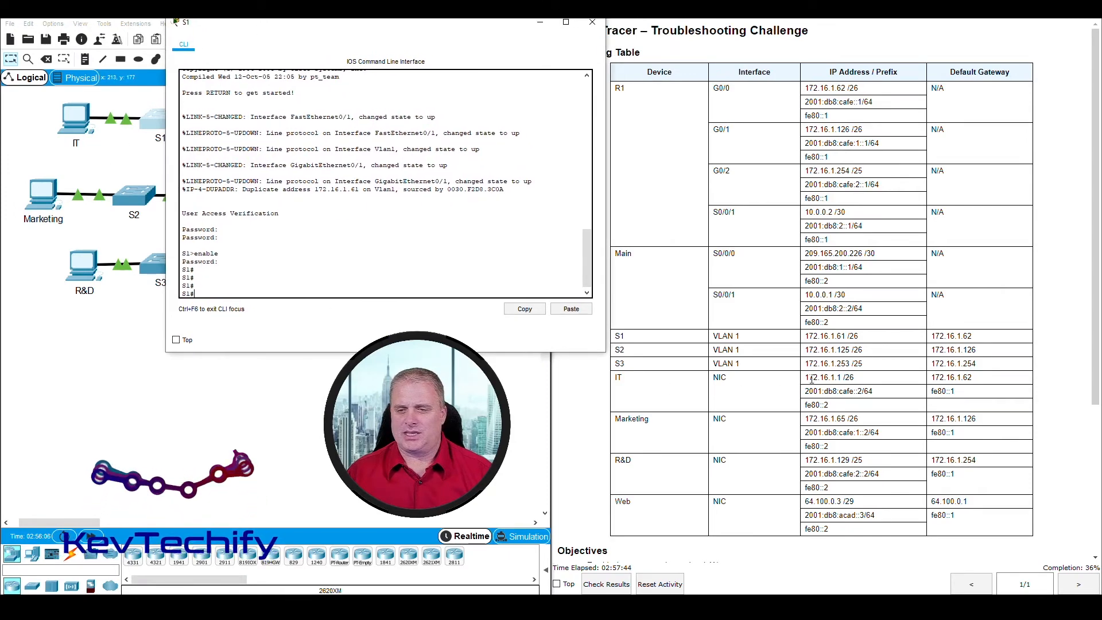
click(788, 392)
drag(808, 378, 847, 376)
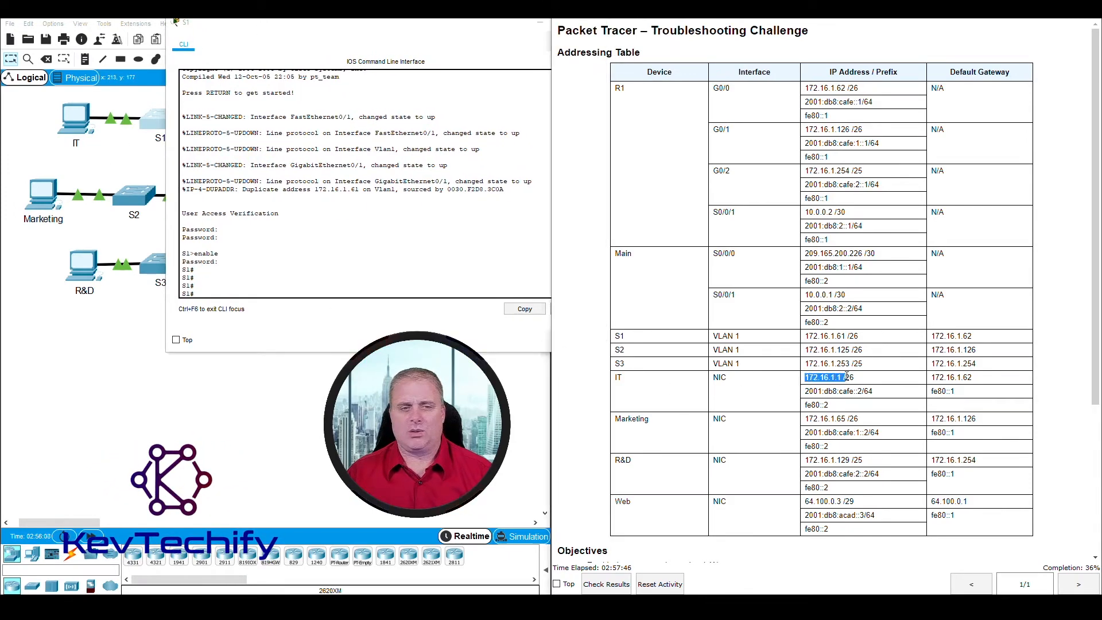
click(366, 291)
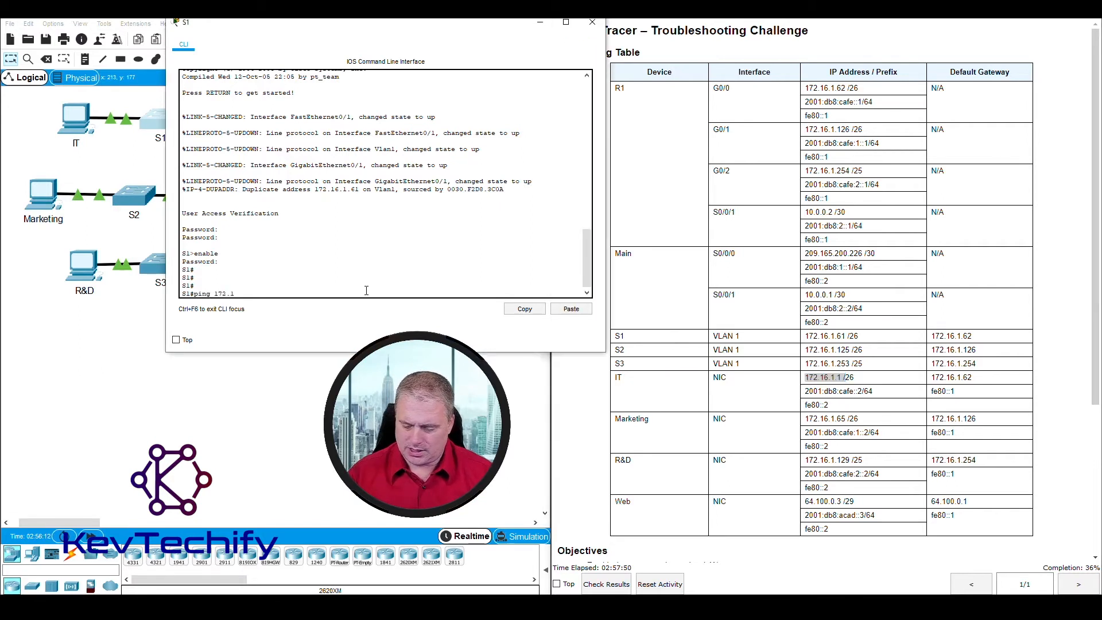
key(Return)
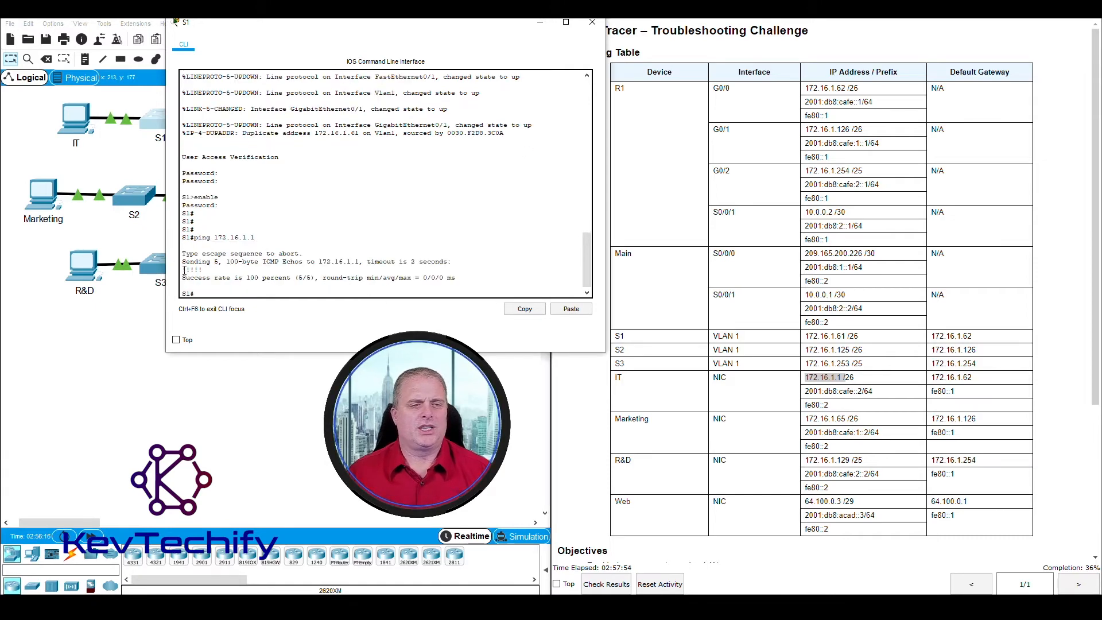
Step: Confirm the five successful ping replies, then bring the network topology forward
drag(182, 270, 204, 269)
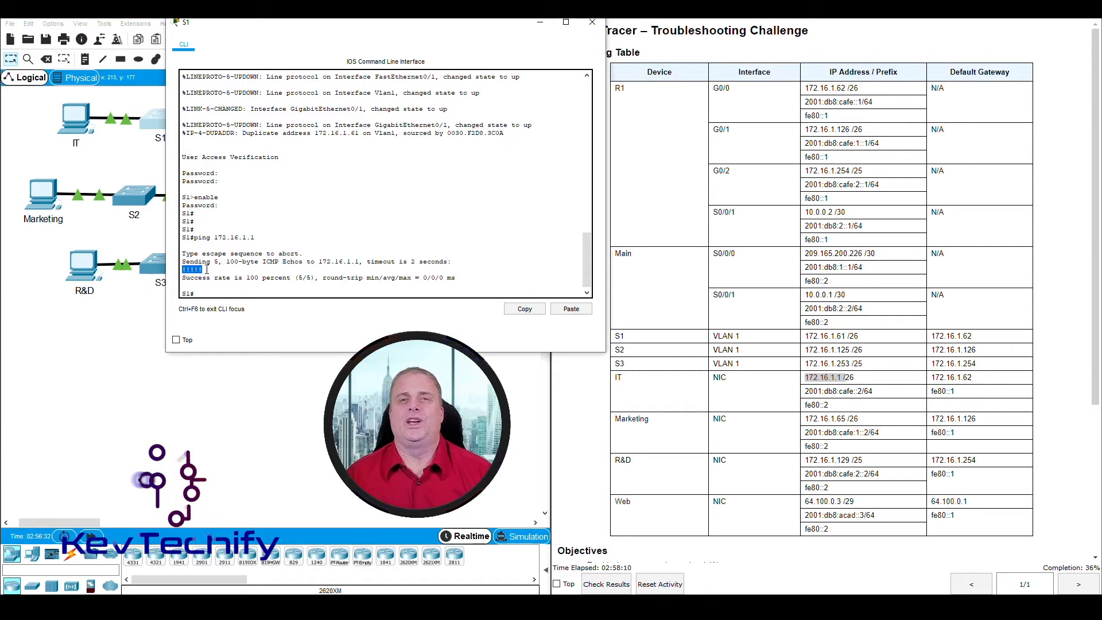
click(203, 271)
double_click(204, 271)
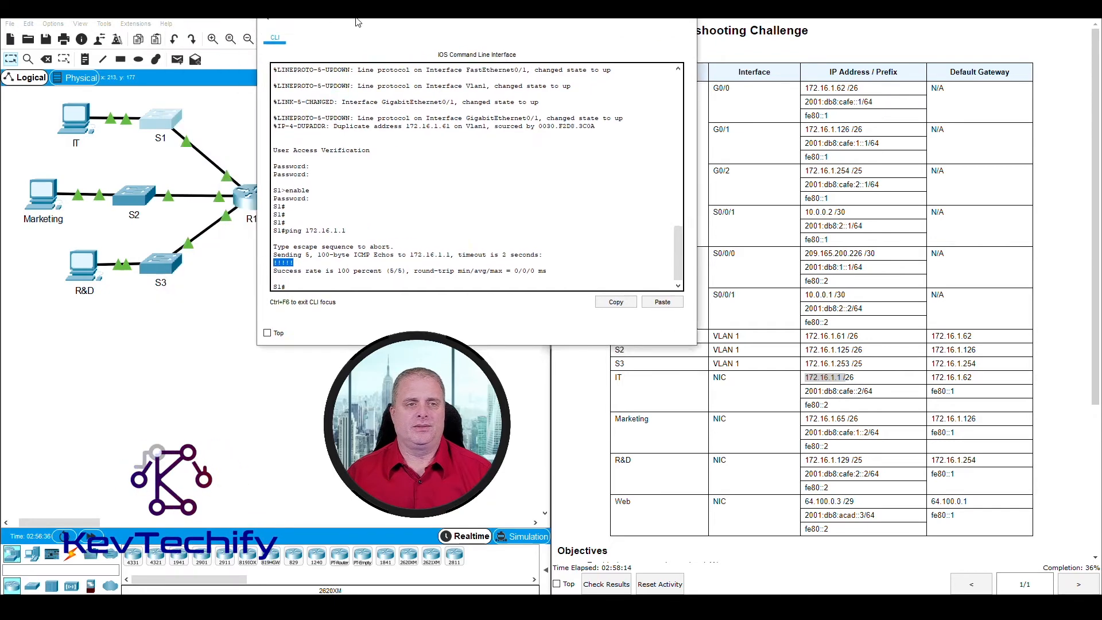
drag(256, 52, 368, 52)
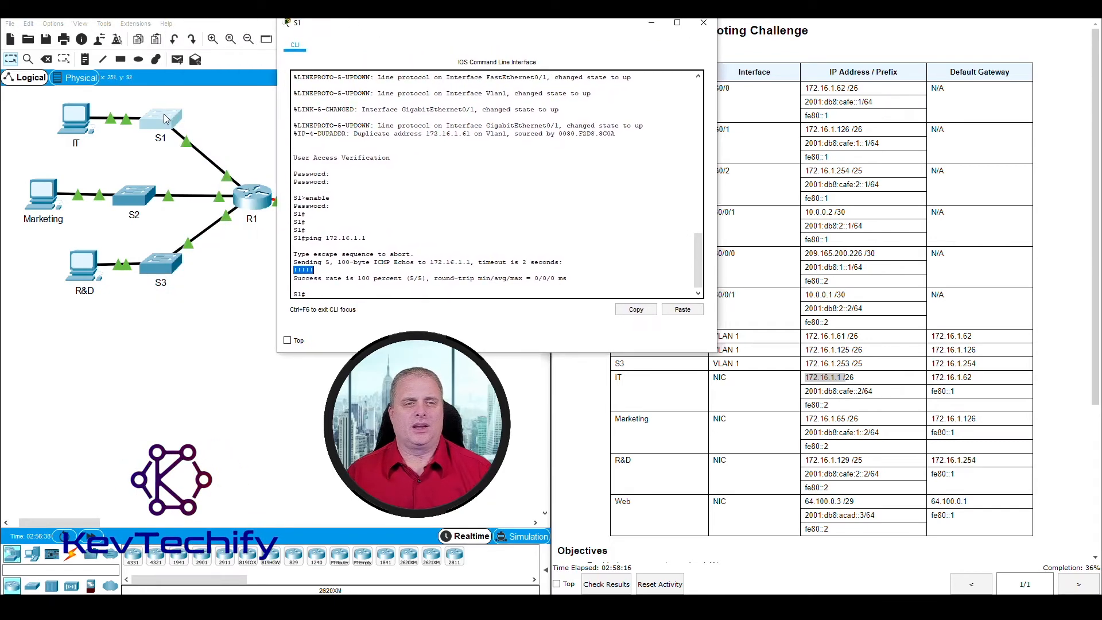
click(240, 150)
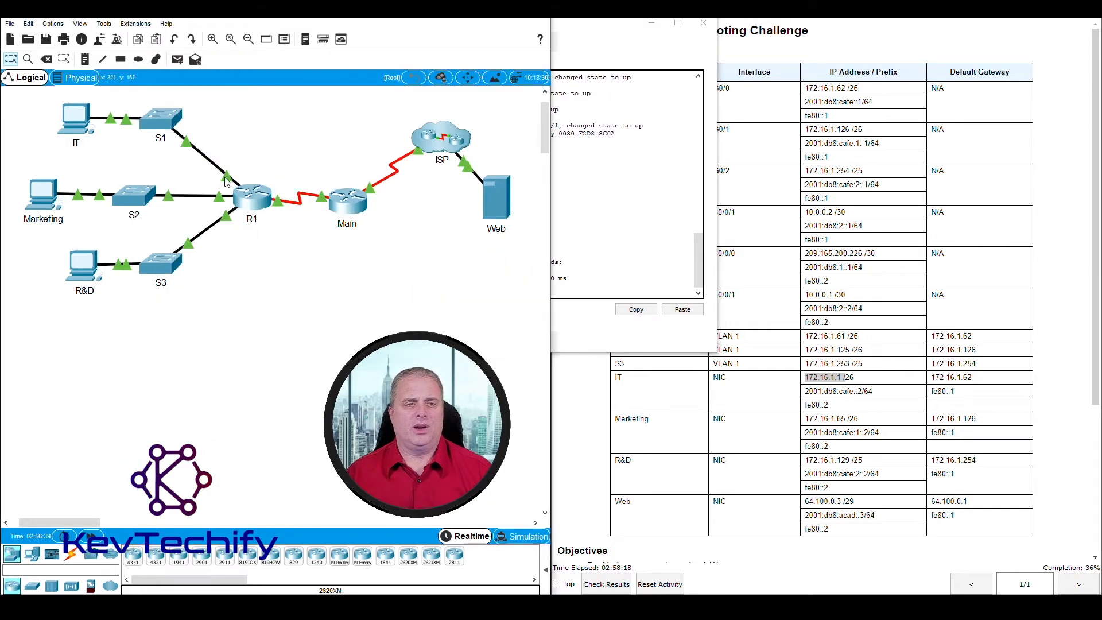
mouse_move(228, 181)
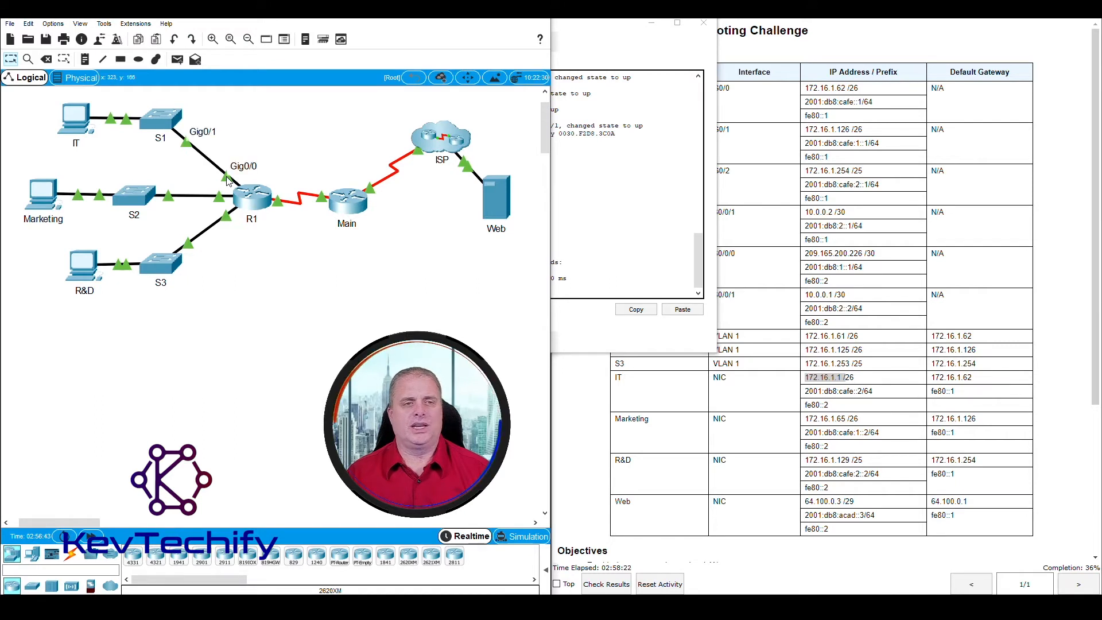
Step: Ping R1's G0/0 at 172.16.1.62 from S1 twice, getting 5/5 on the second run
drag(604, 26, 411, 17)
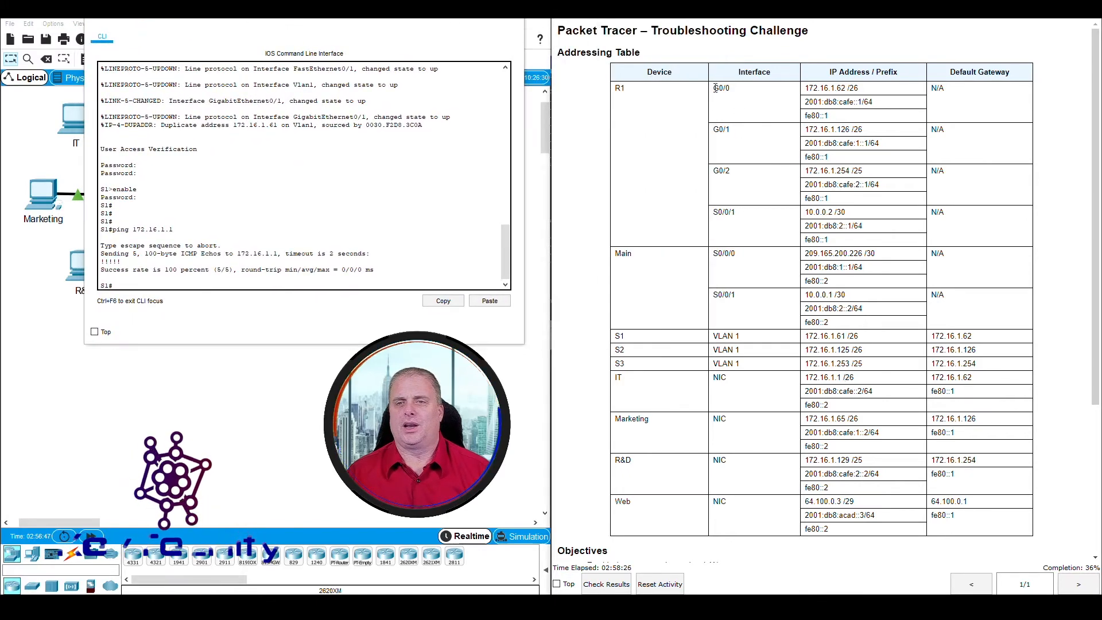
drag(716, 87, 859, 88)
click(360, 280)
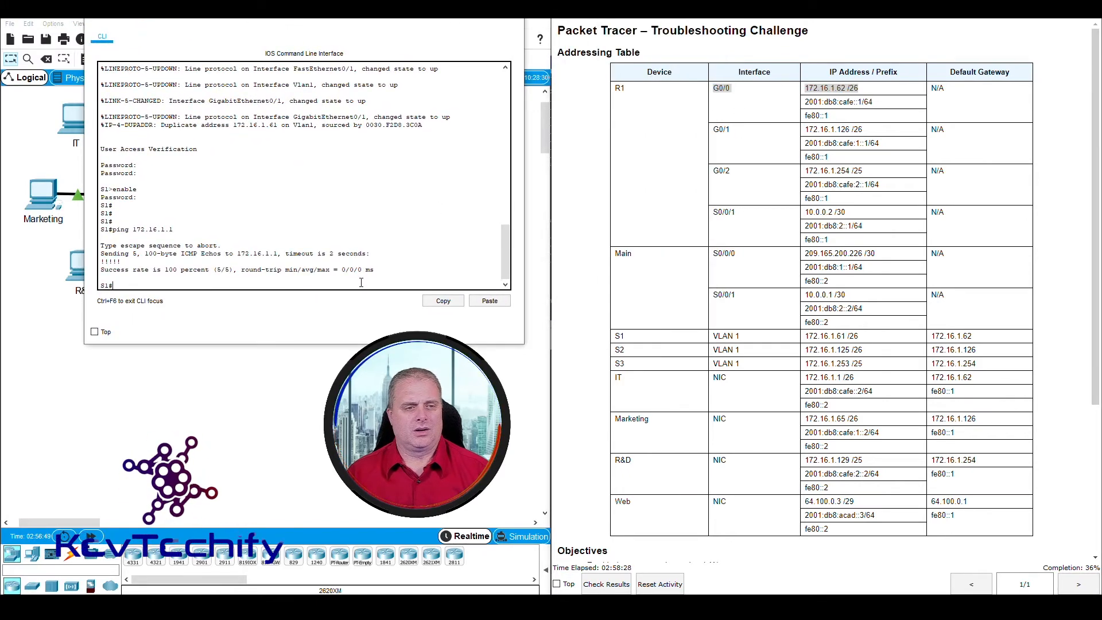
text(ping)
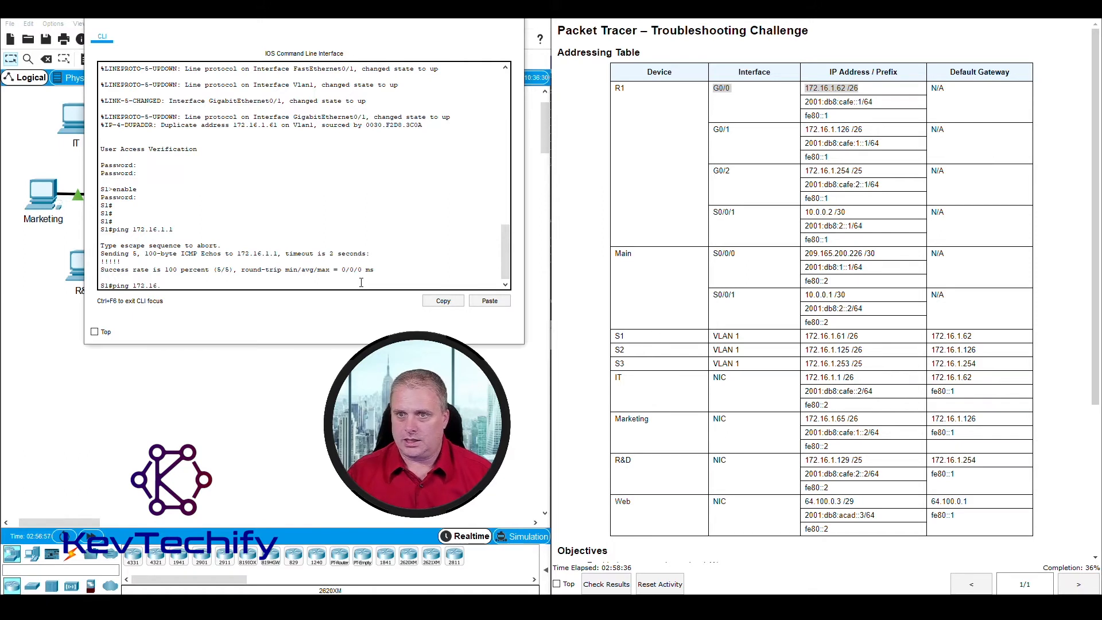
text(172.16.1.62)
key(Return)
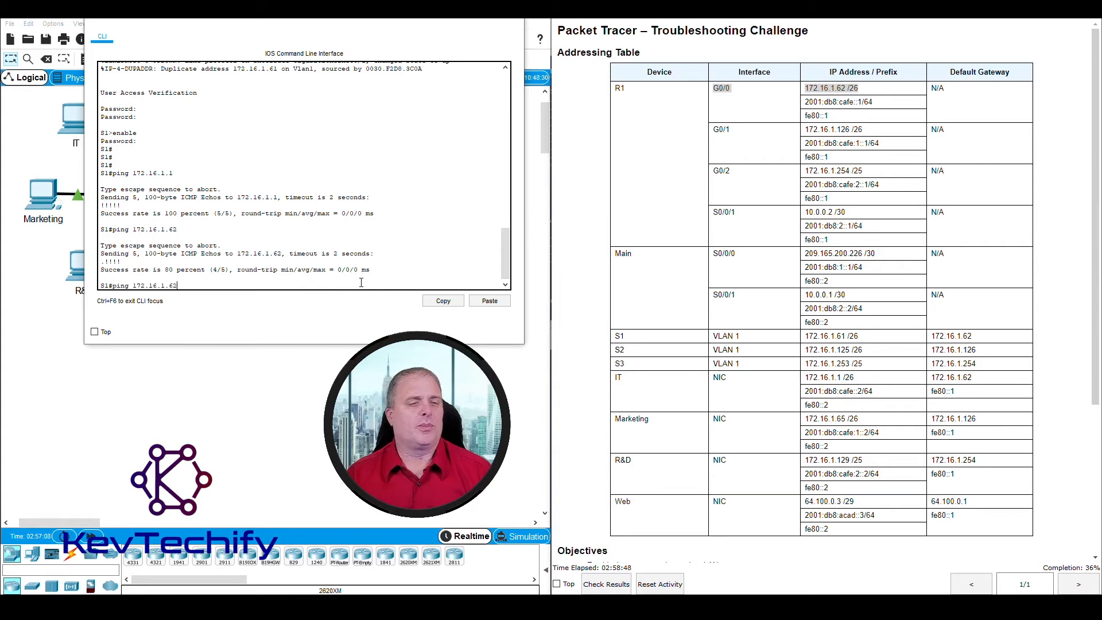
key(Return)
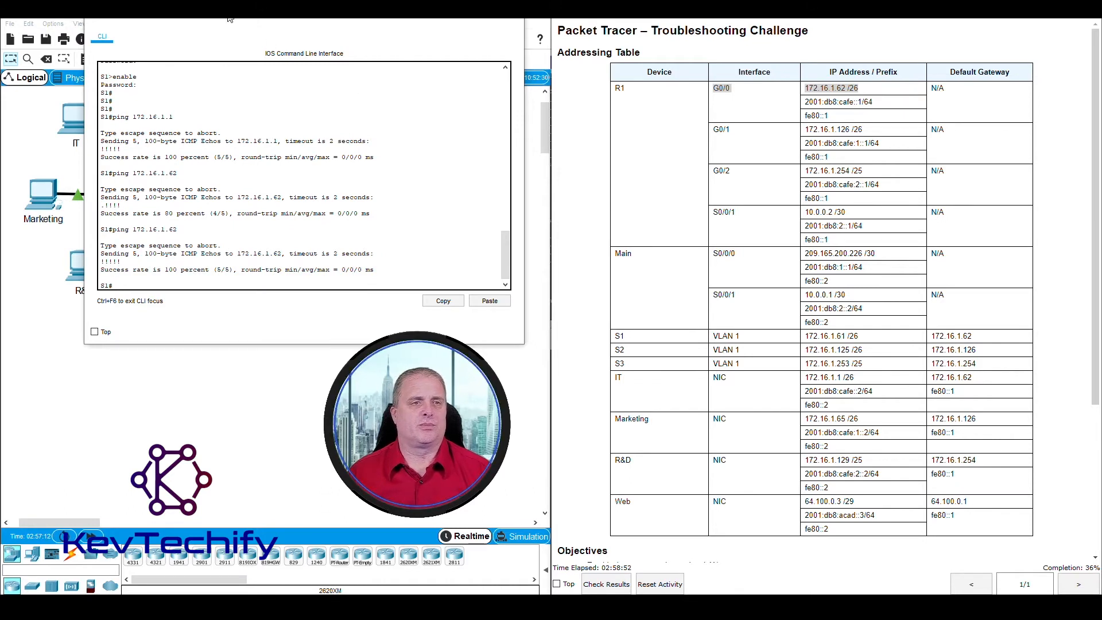
drag(230, 18, 482, 31)
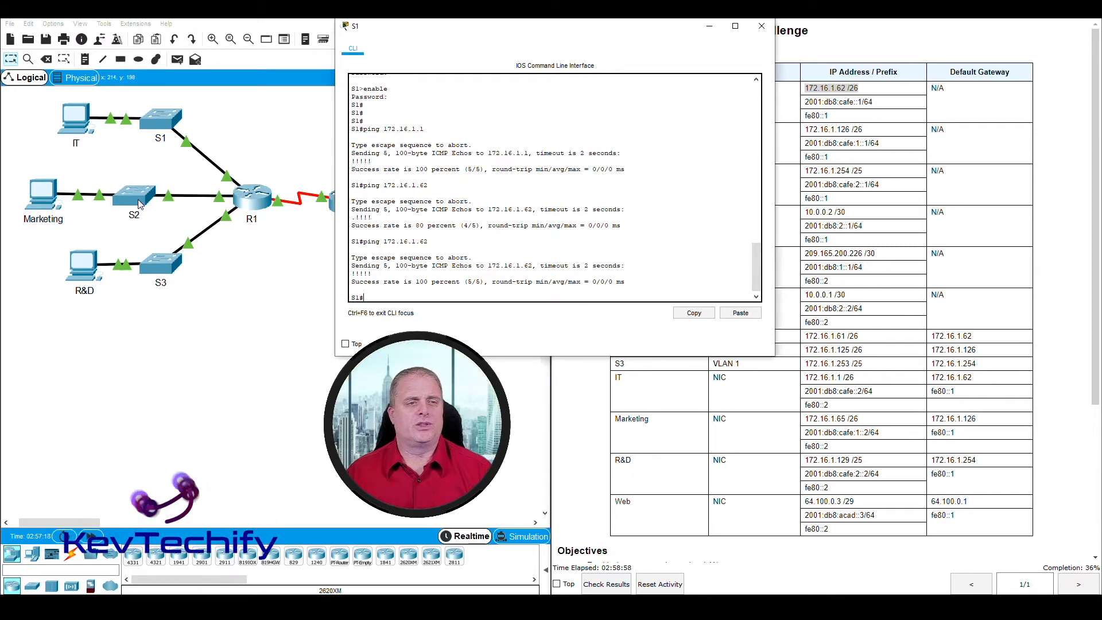
Step: Ping S2 at 172.16.1.125 from S1 with 5/5 success
drag(452, 30, 205, 24)
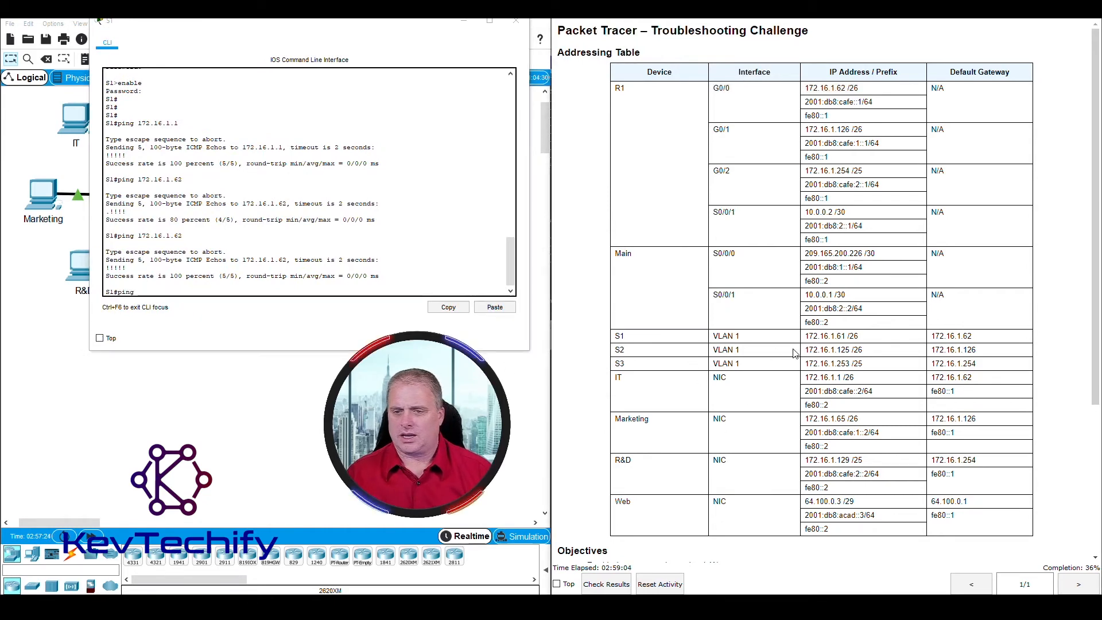
drag(805, 349, 851, 350)
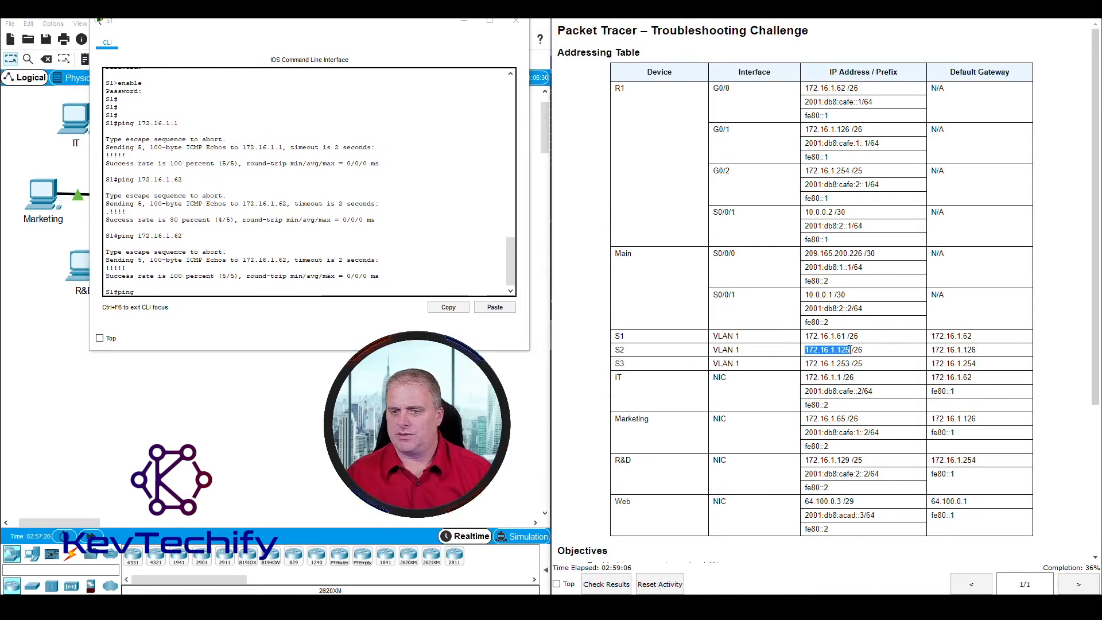
click(329, 289)
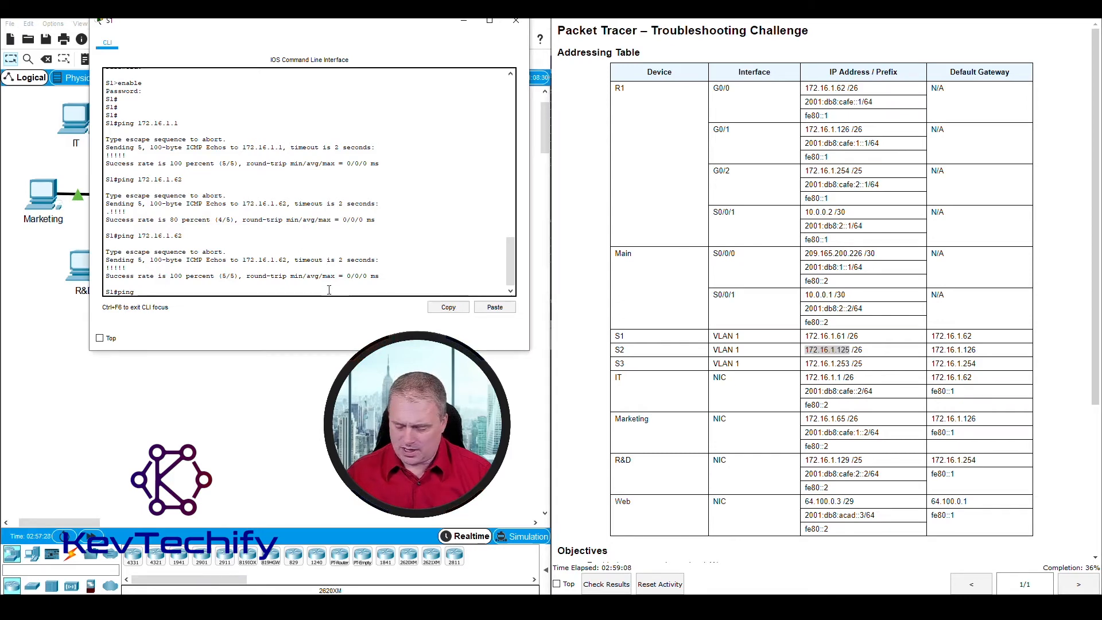
text(ping 172)
key(Return)
text(.)
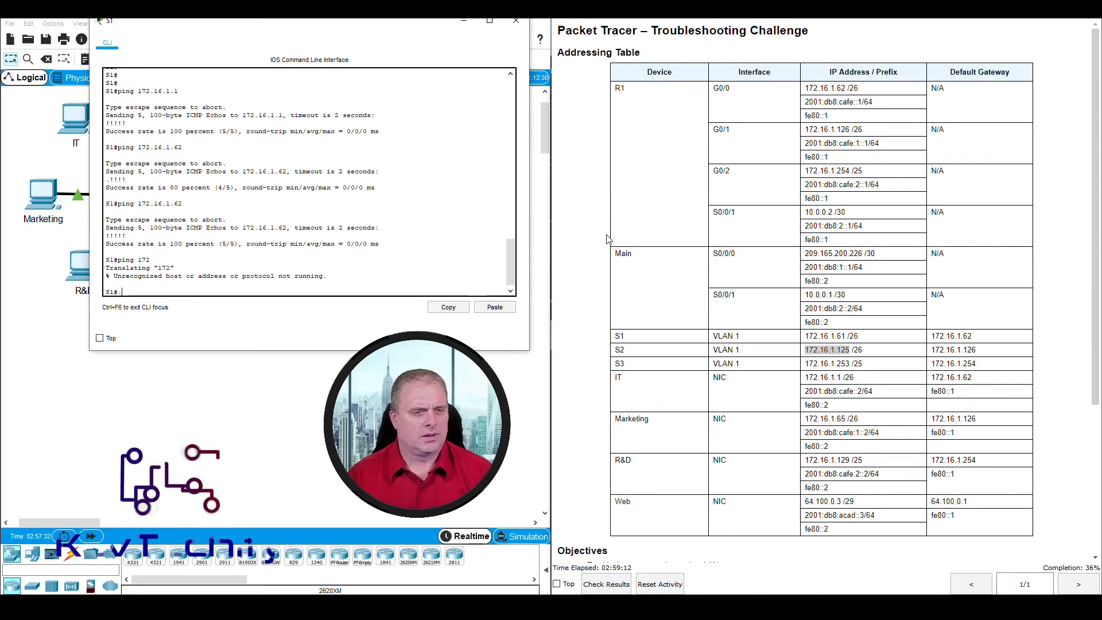
text(ping 172)
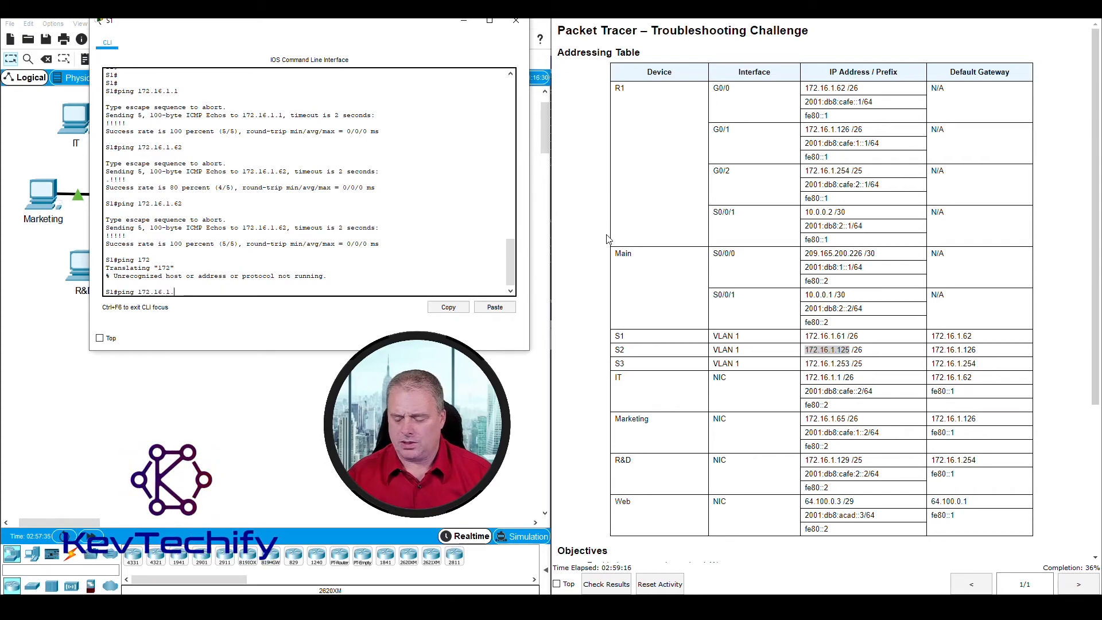
key(Return)
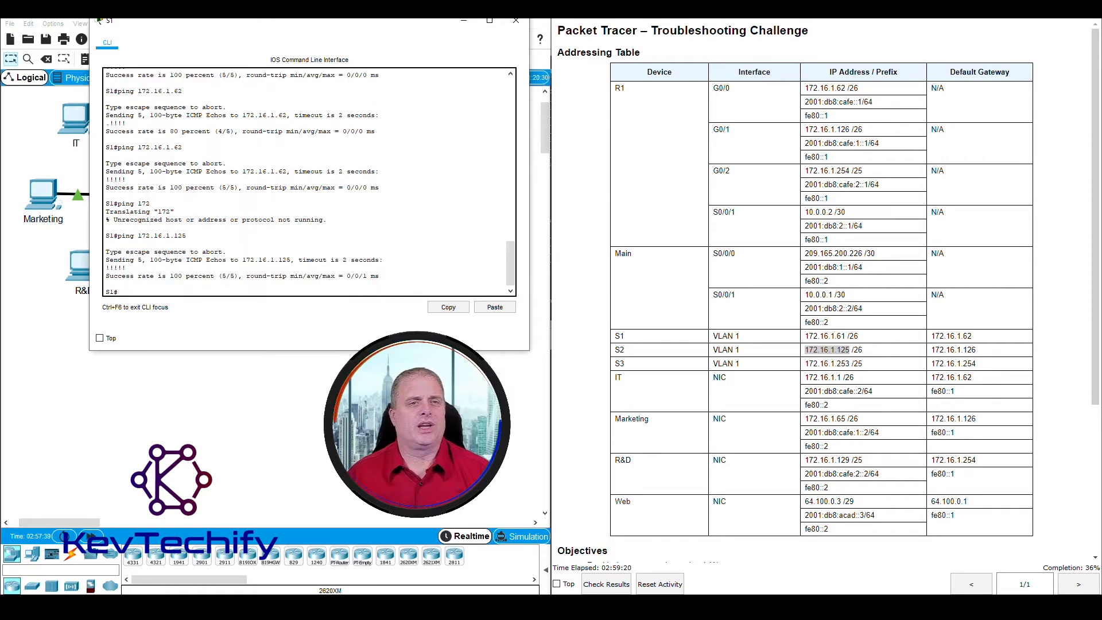
Step: Ping the Marketing PC at 172.16.1.65 from S1 with 100 percent success
drag(258, 25, 356, 32)
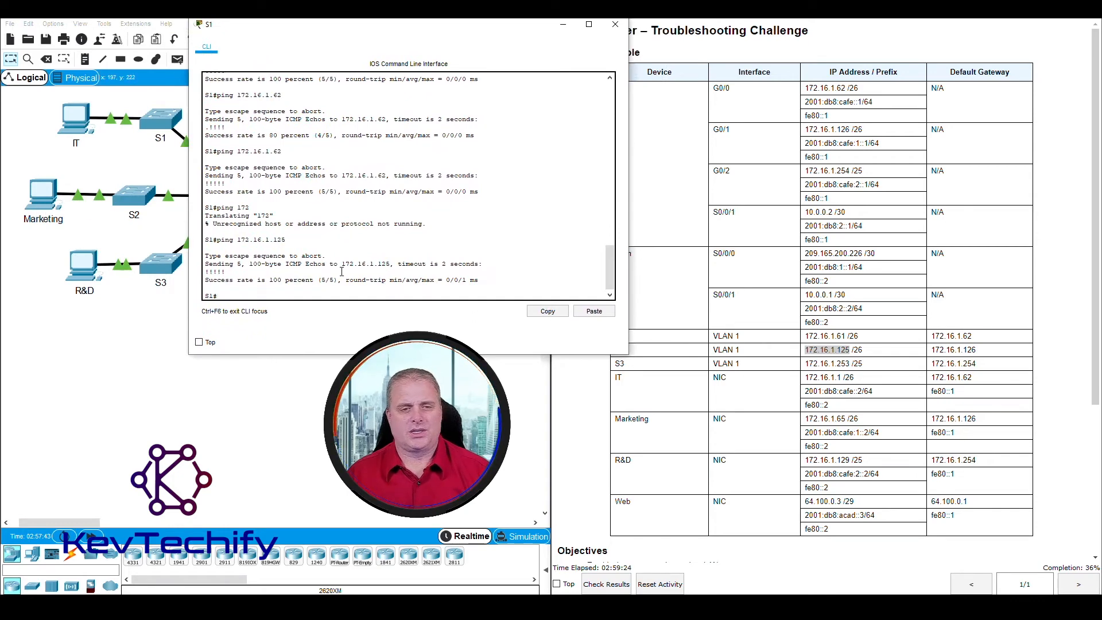
text(ip)
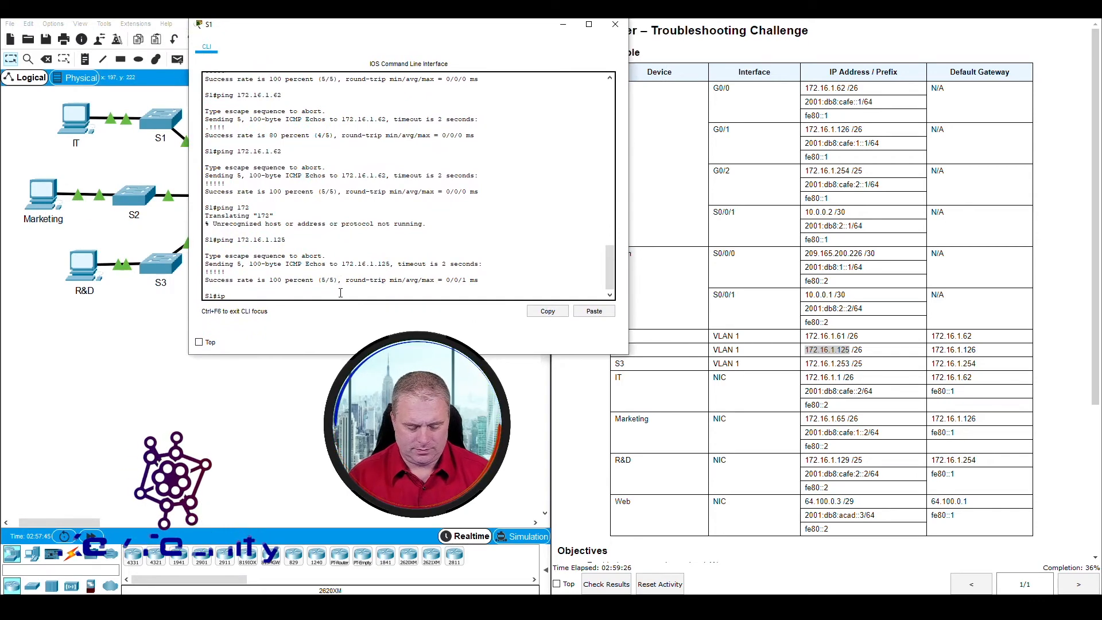
text(ng 172.16.1.65)
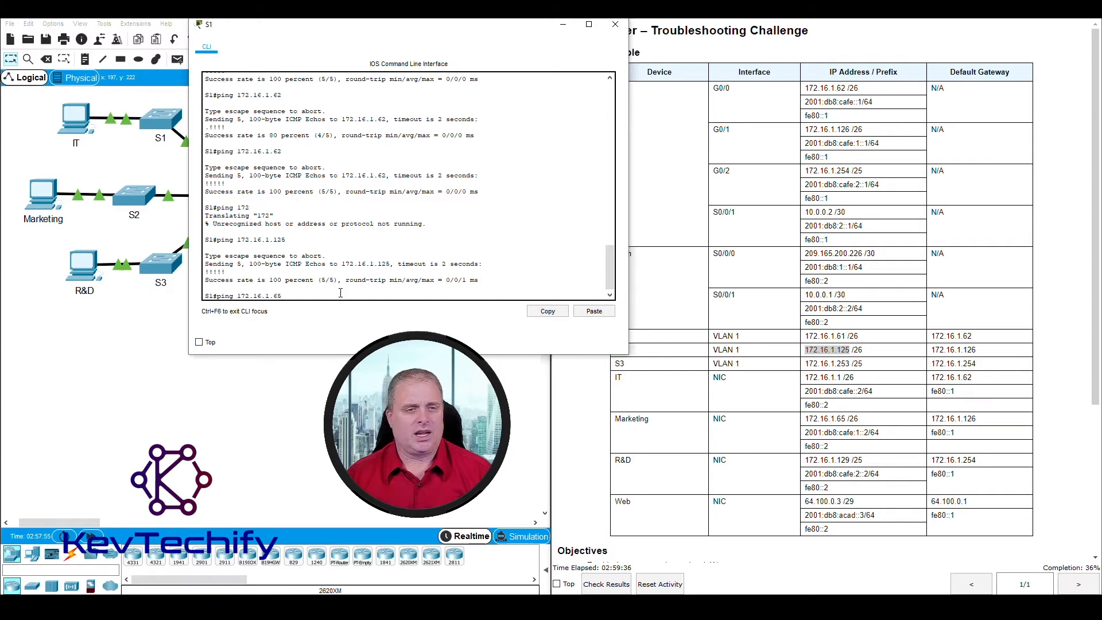
key(Return)
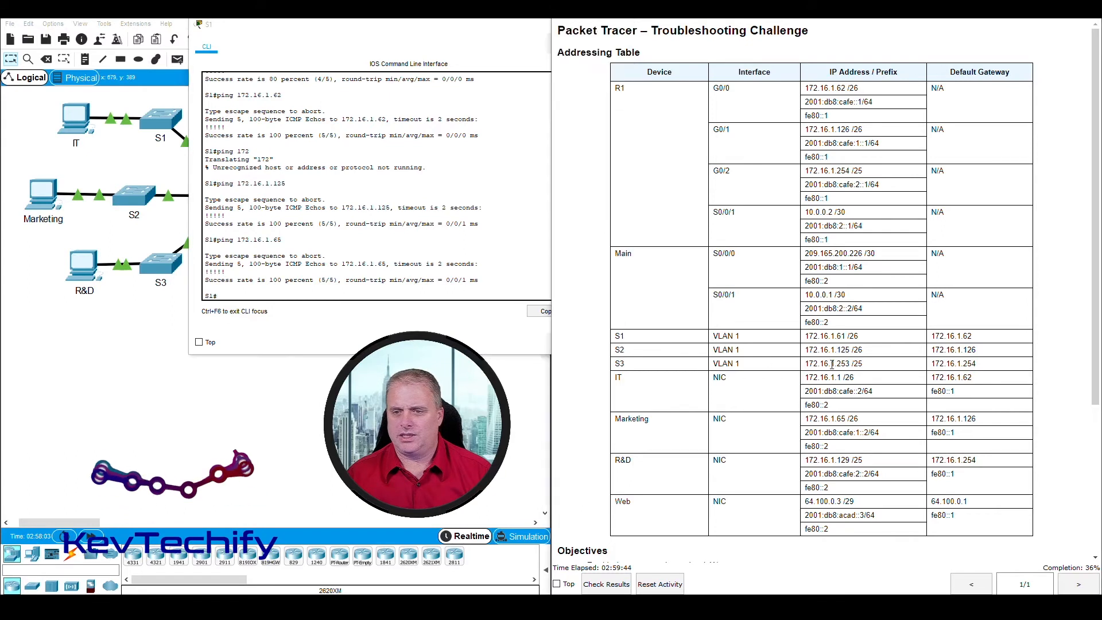
Step: Ping S3 at 172.16.1.253 from S1, repeating it for full success
click(807, 363)
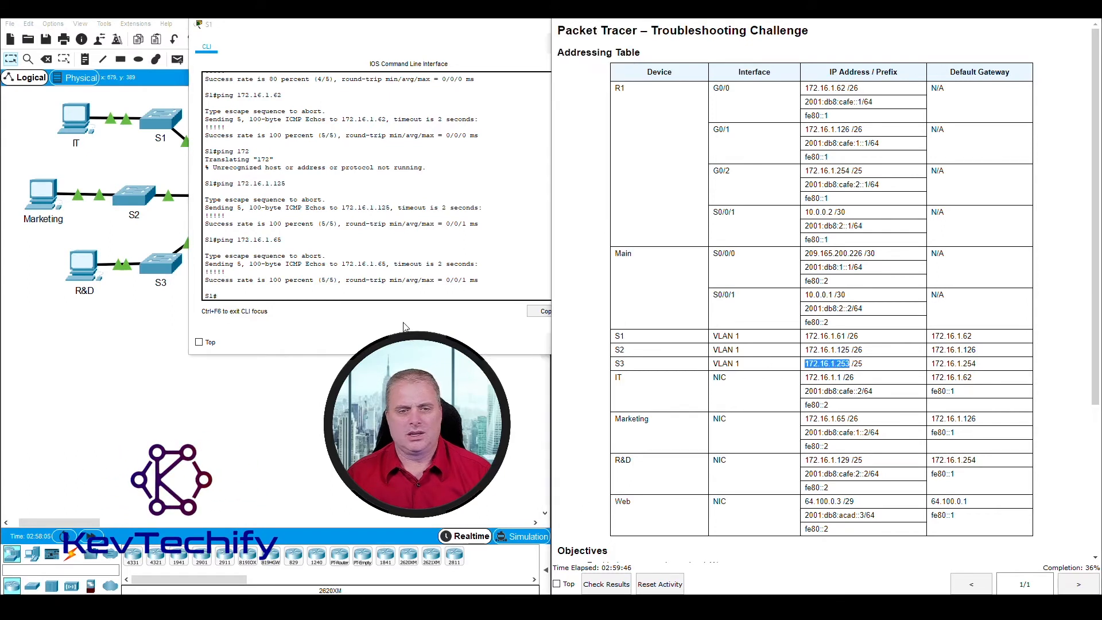
click(373, 293)
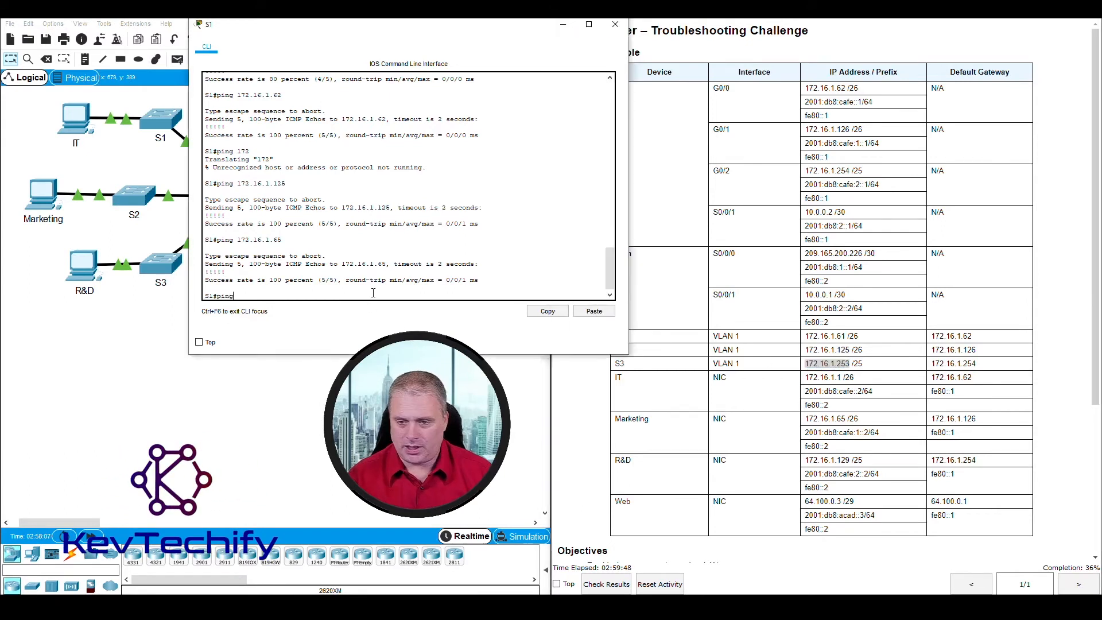
text(ping 172.16)
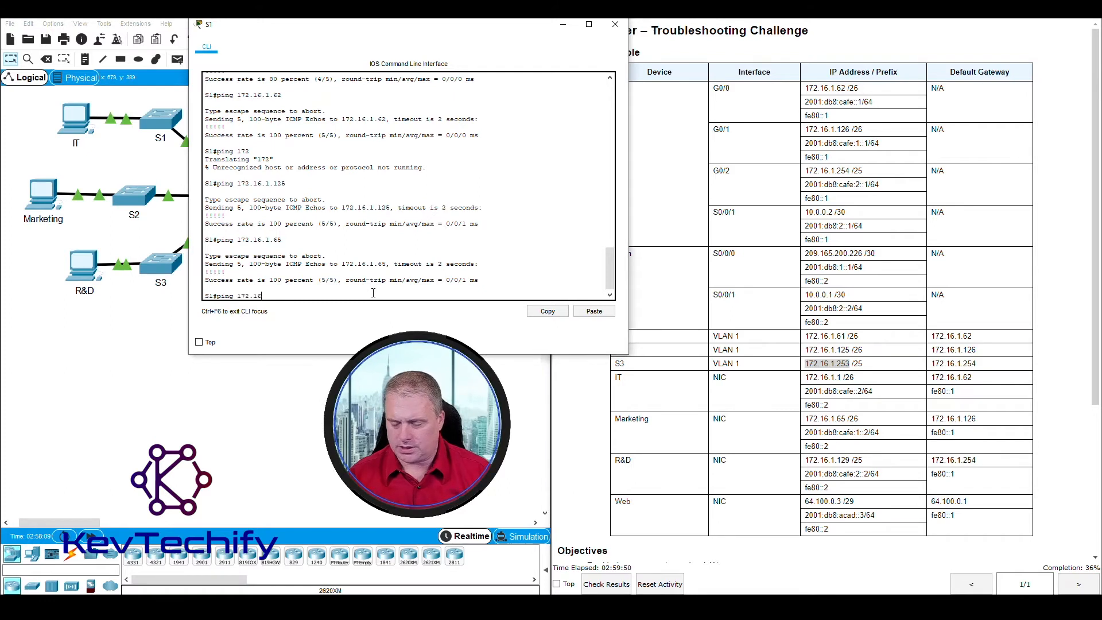
text(.1.253)
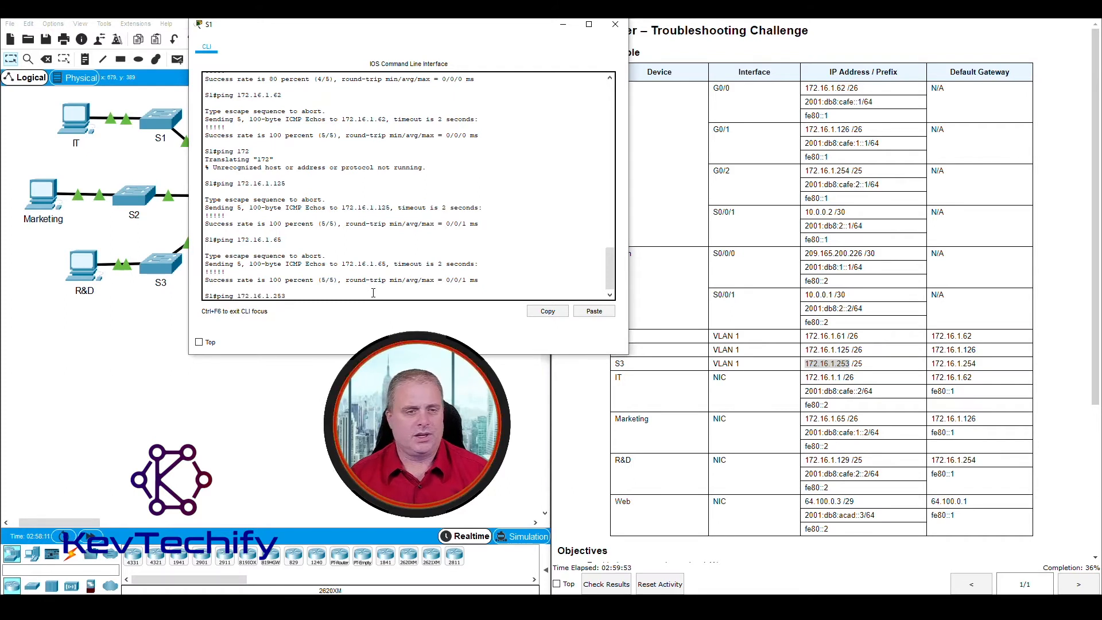
key(Return)
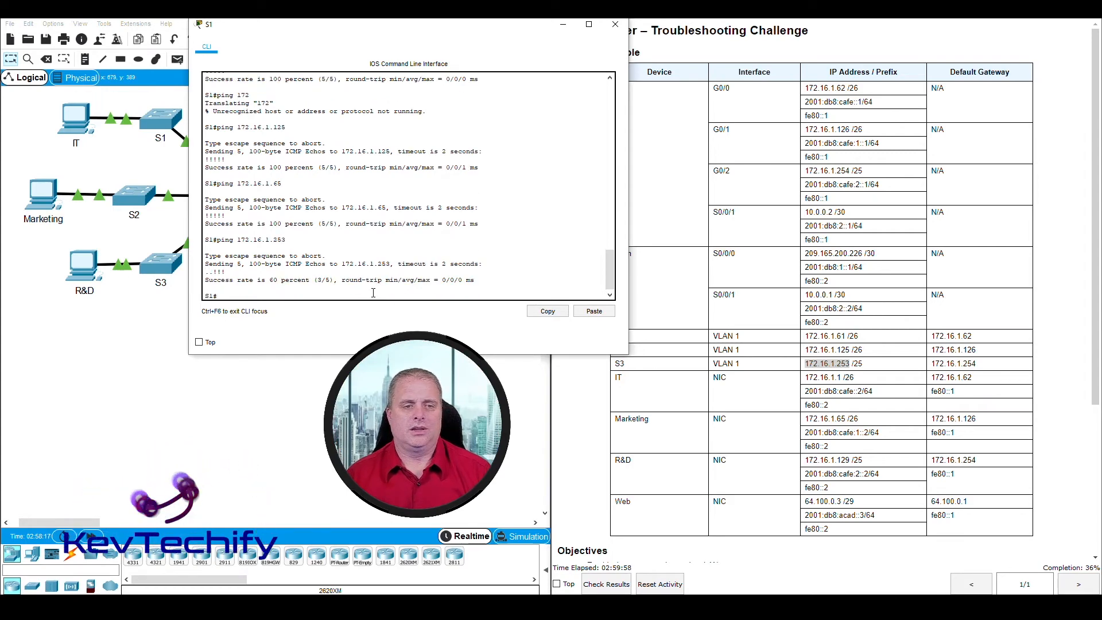
key(Up)
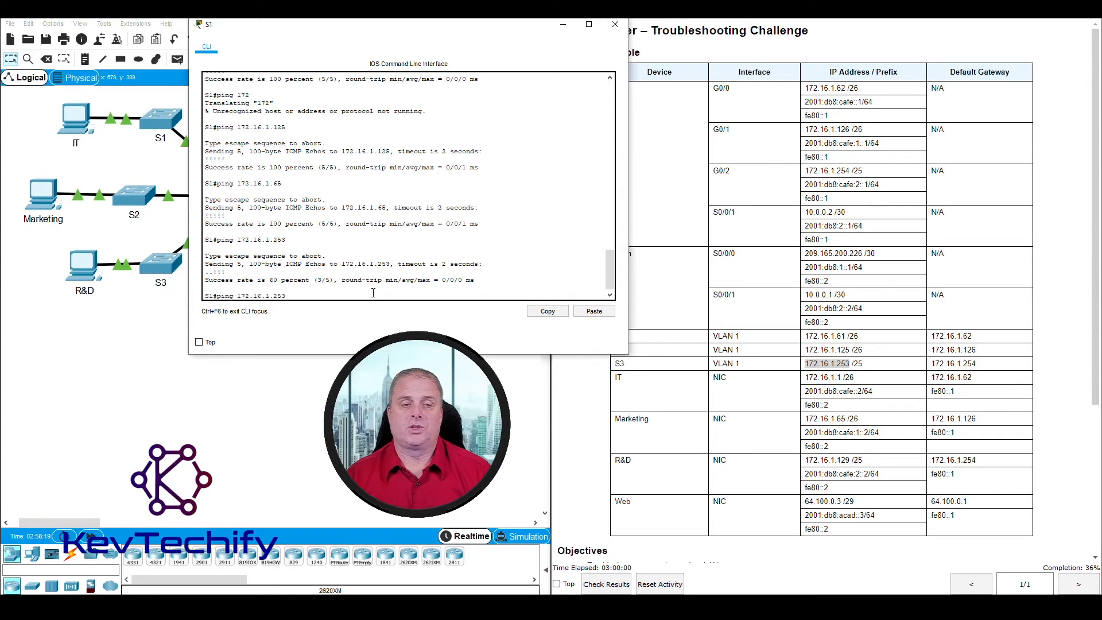
key(Return)
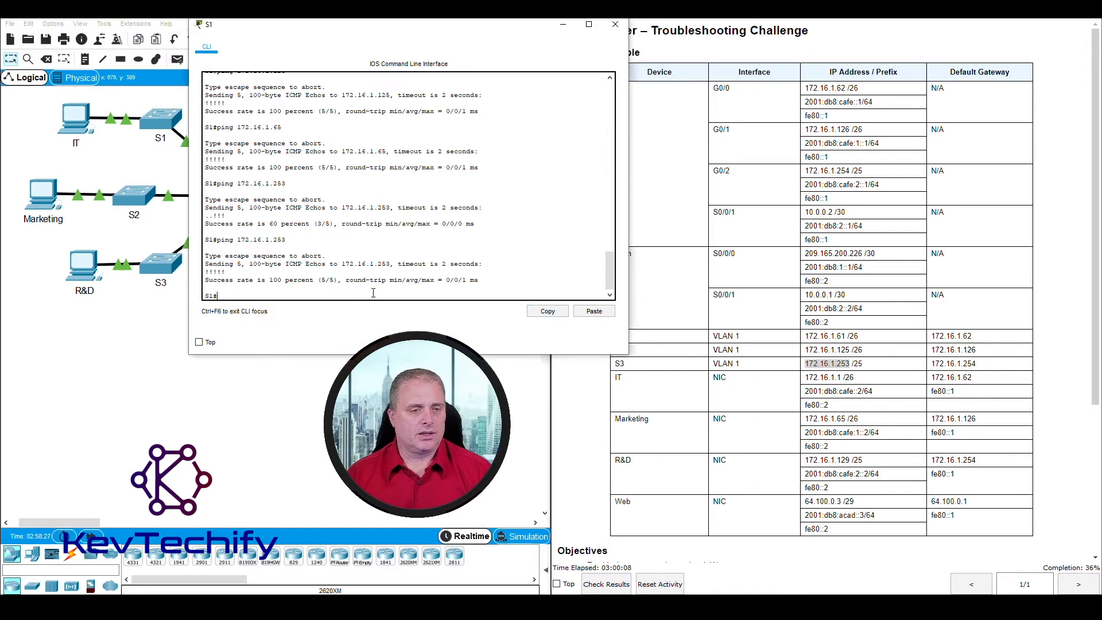
Step: Ping the R&D PC at 172.16.1.129 and the Web server at 64.100.0.3, both 5/5
text(ping )
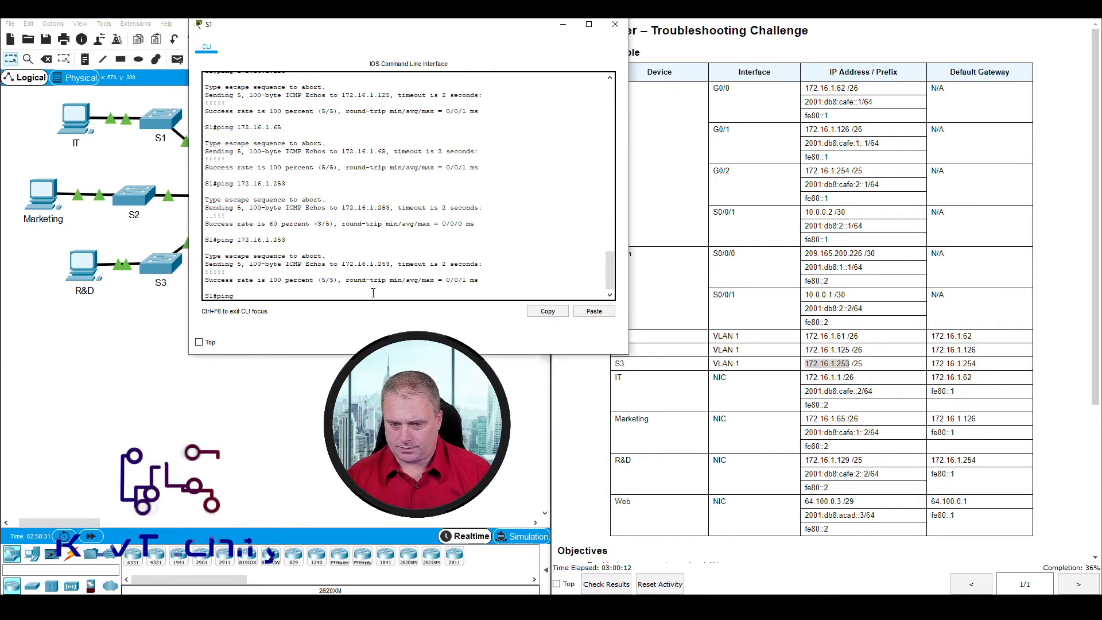
text(172.16.1.)
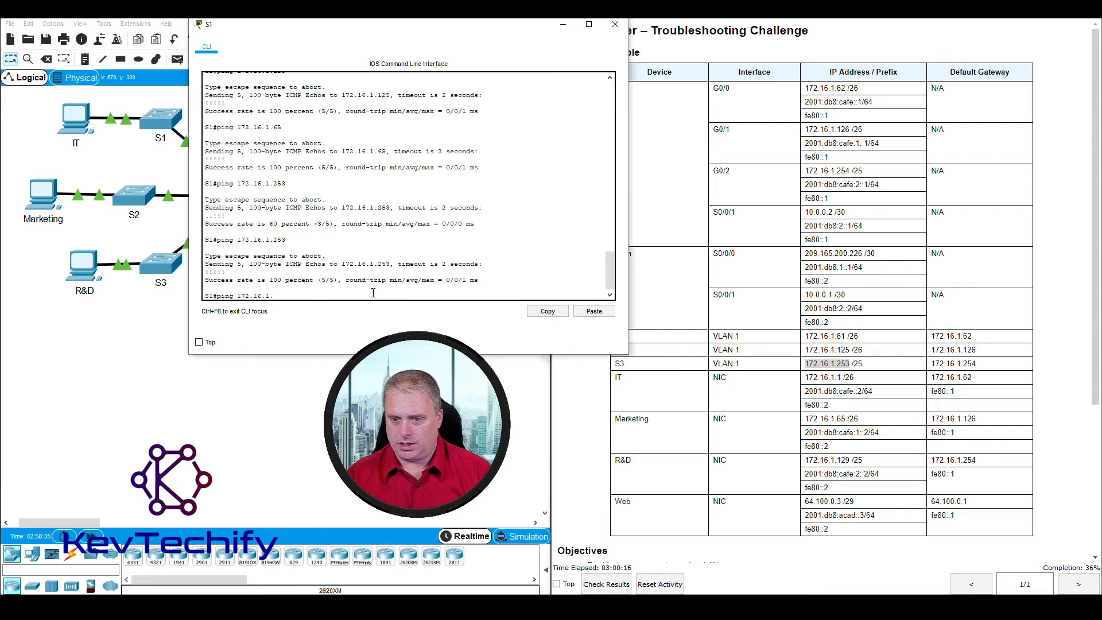
text(129)
key(Return)
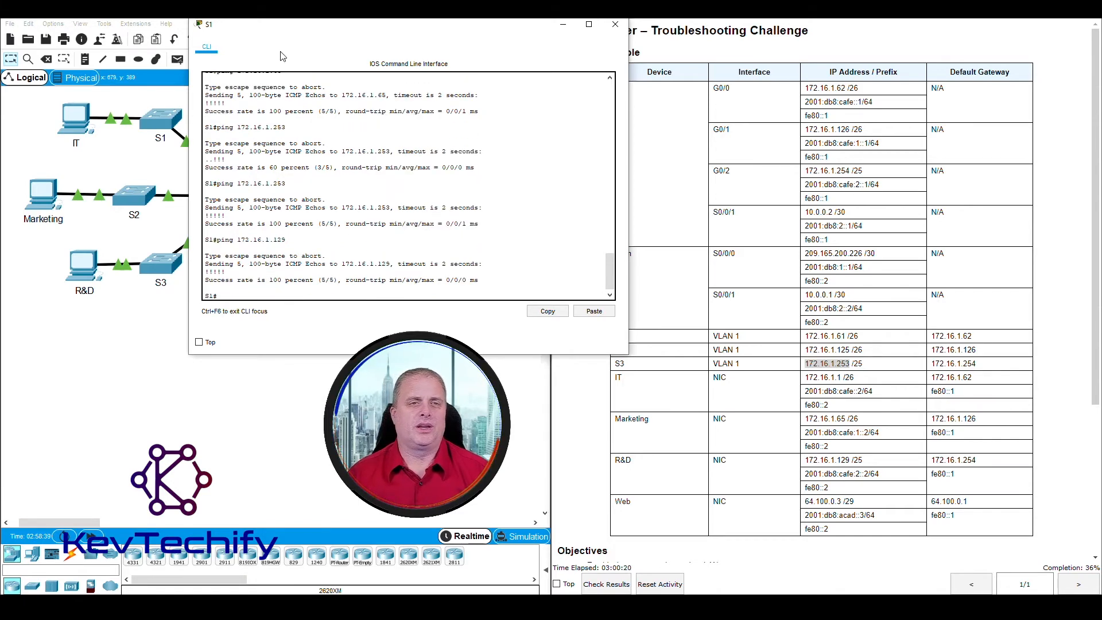
drag(292, 26, 175, 27)
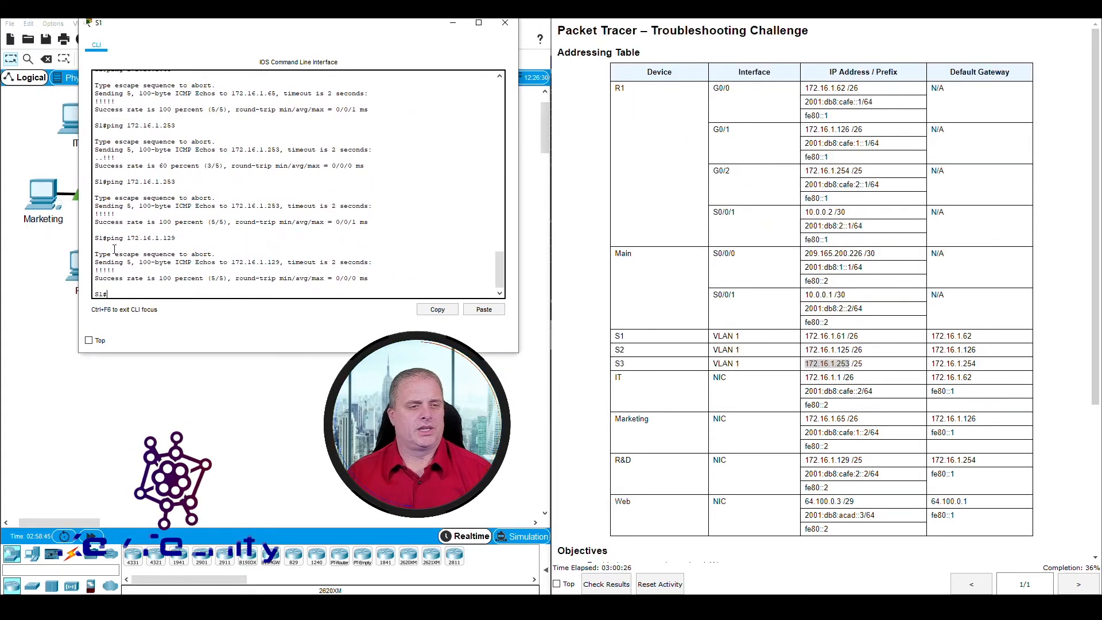
text(ping 172)
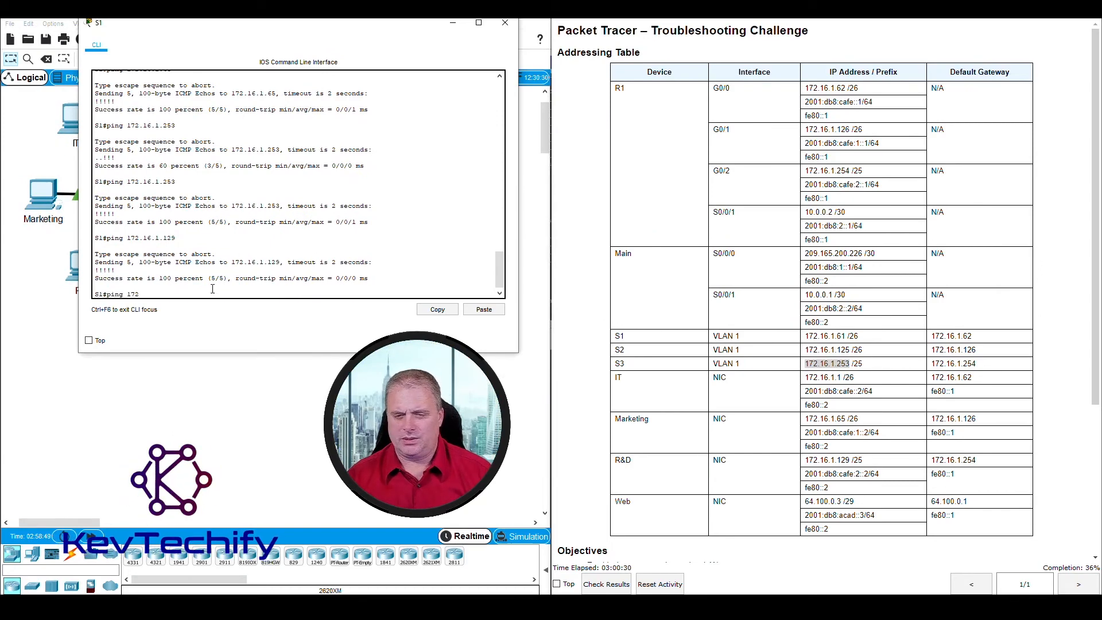
click(852, 502)
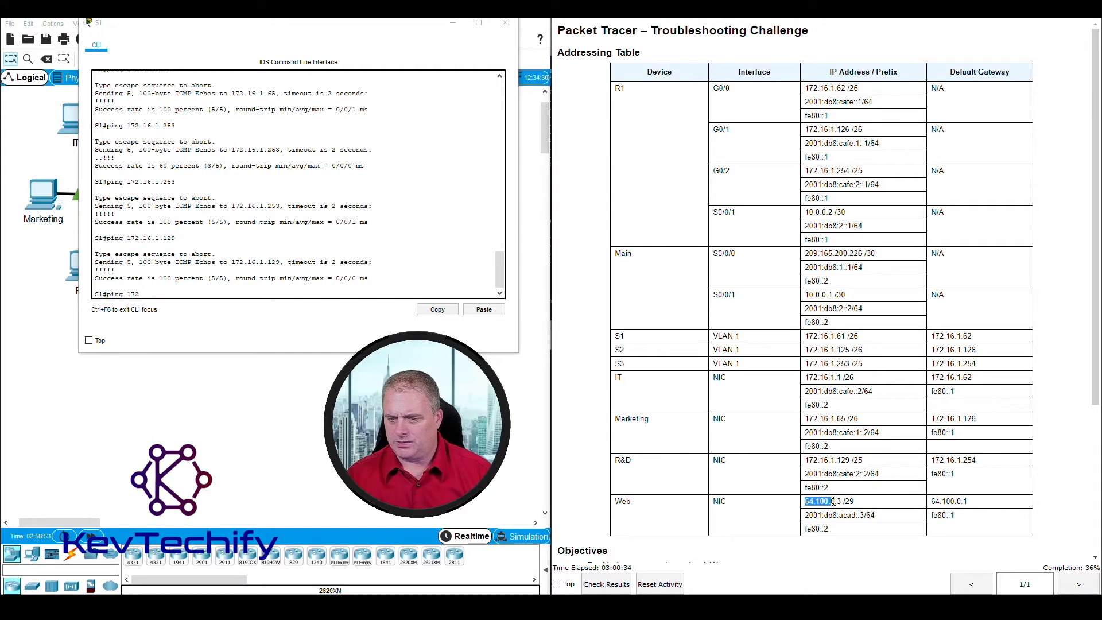
click(168, 295)
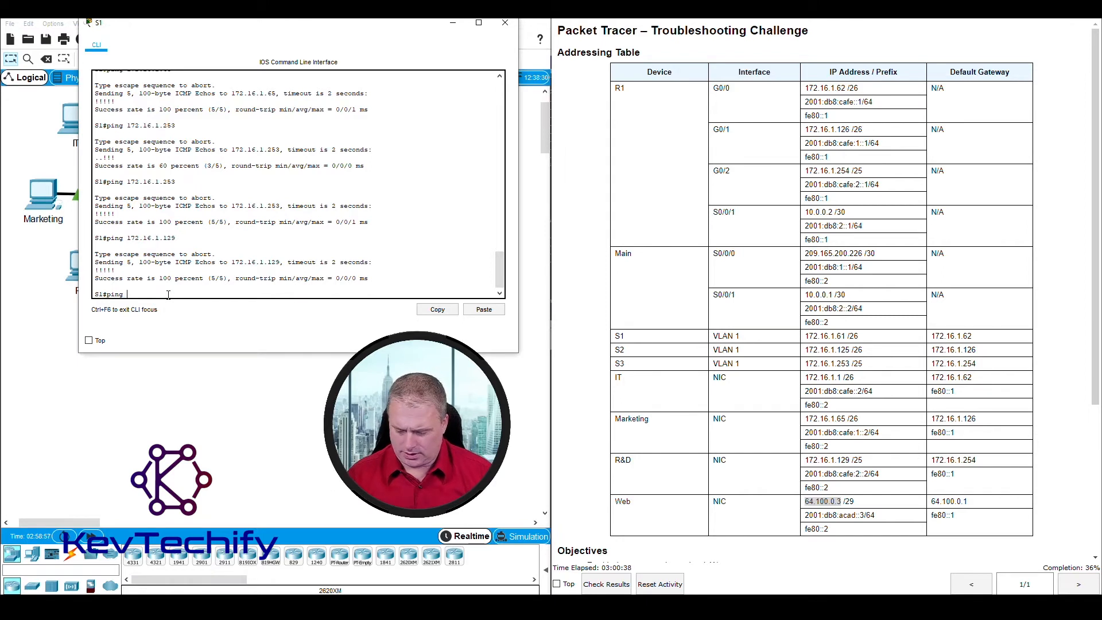
text(64.10)
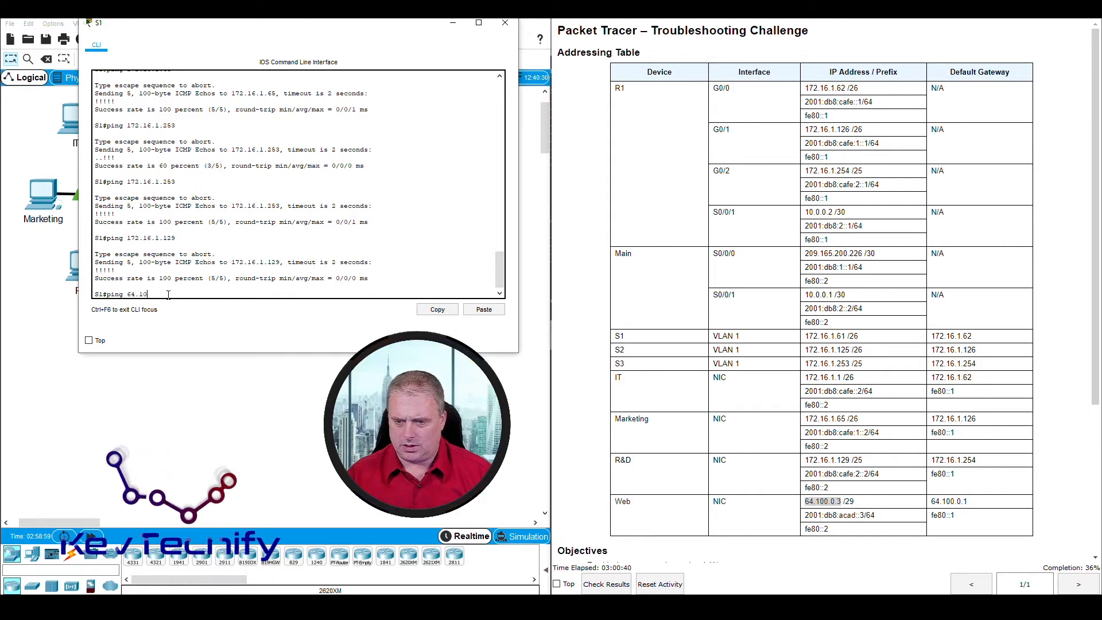
text(0.0.3)
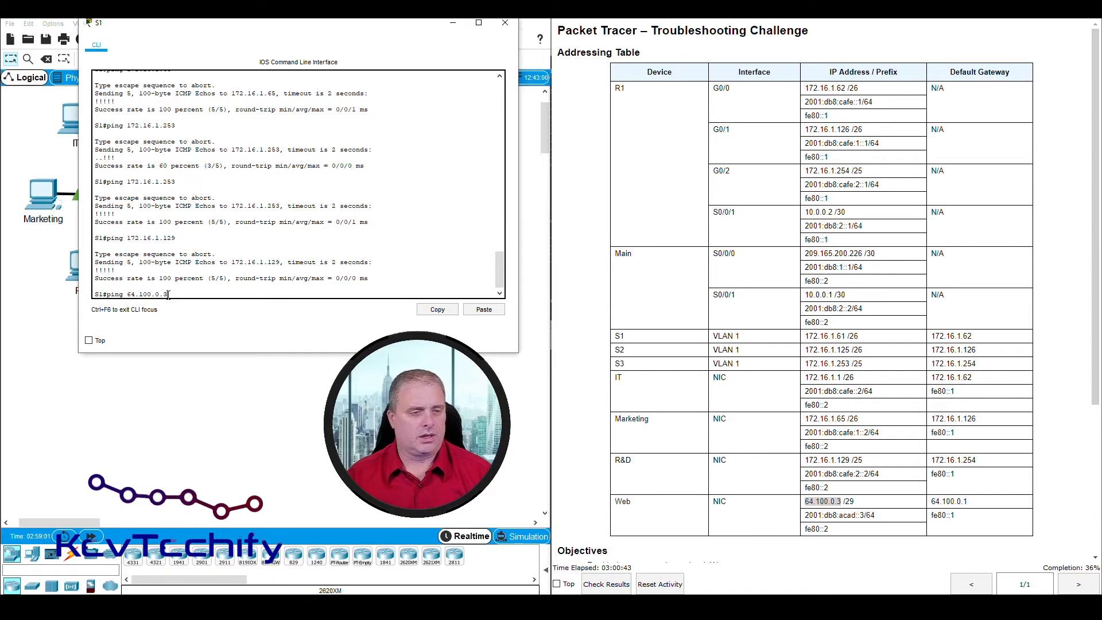
key(Return)
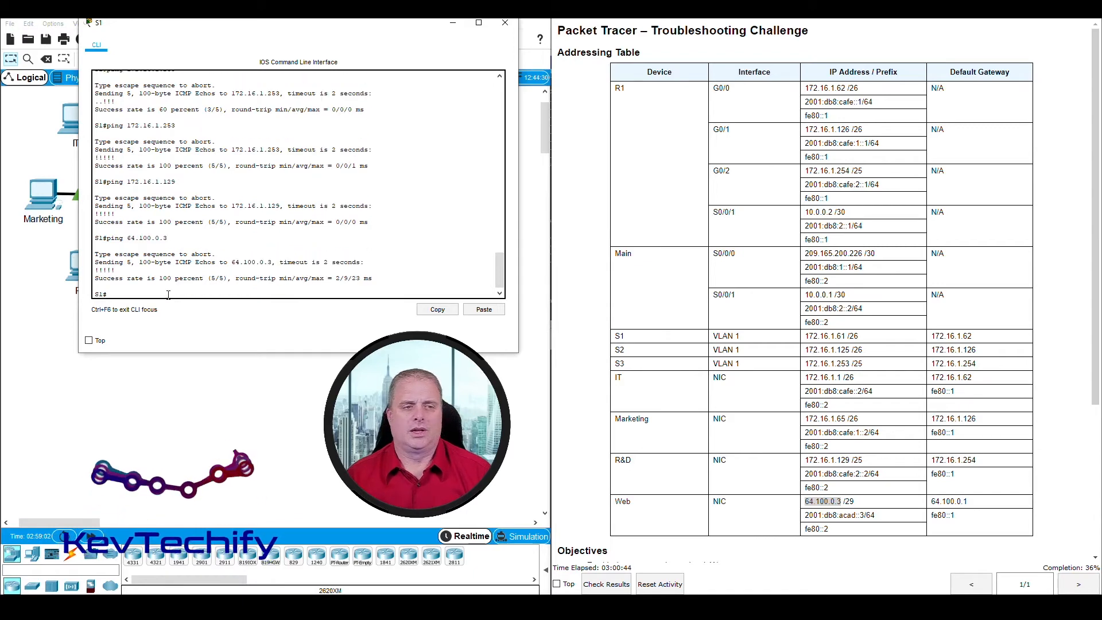
drag(228, 30, 510, 38)
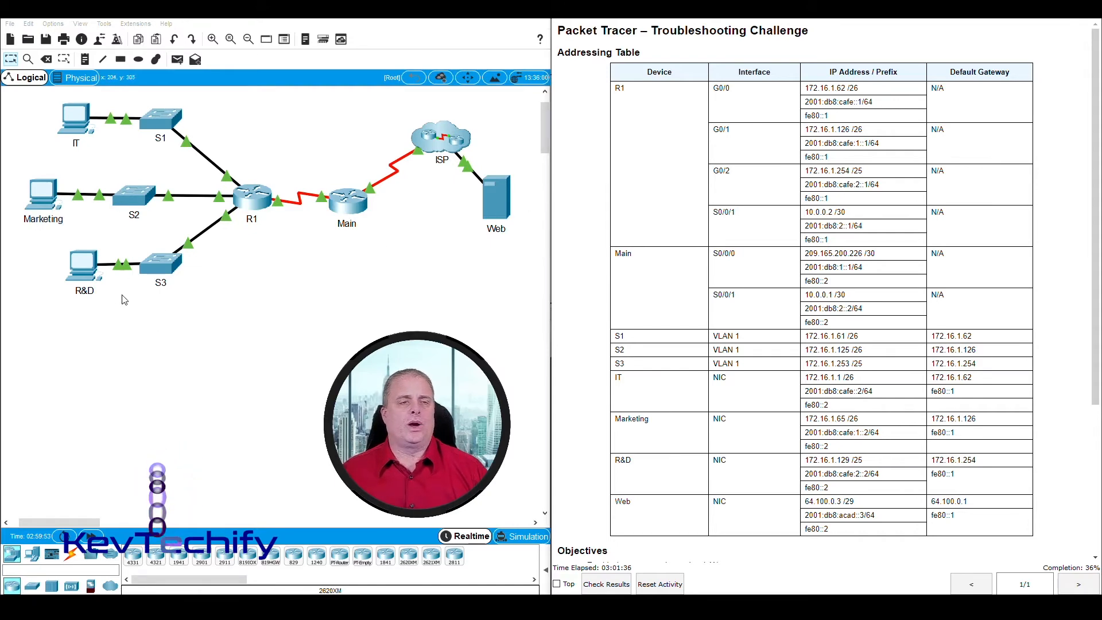
Step: From the Marketing PC's Command Prompt, ping its gateway 172.16.1.126 successfully
click(41, 195)
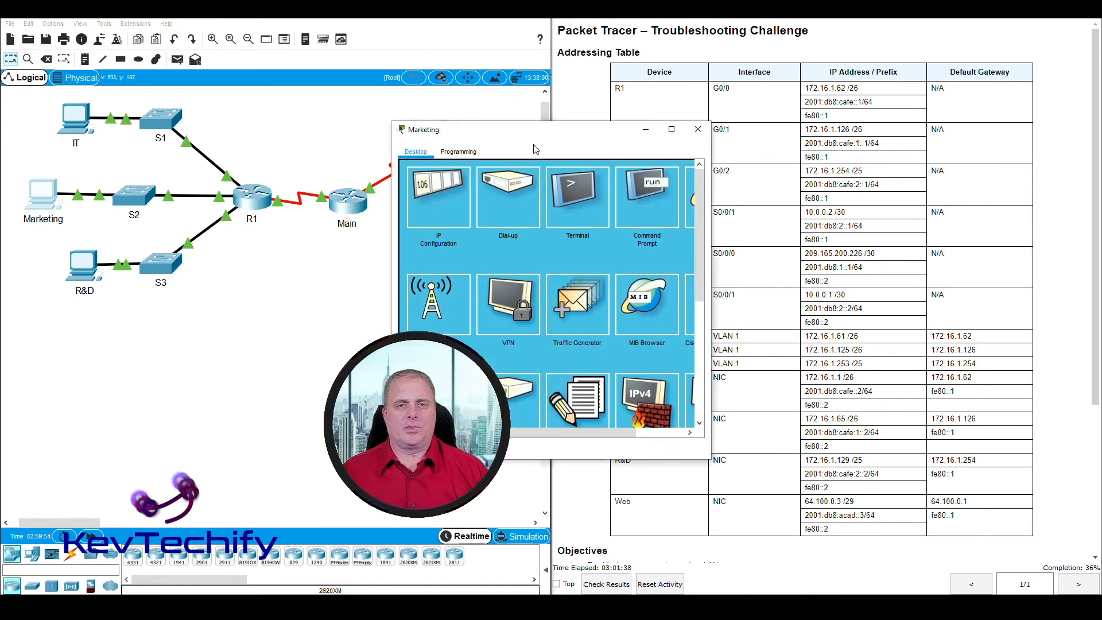
drag(534, 130, 201, 10)
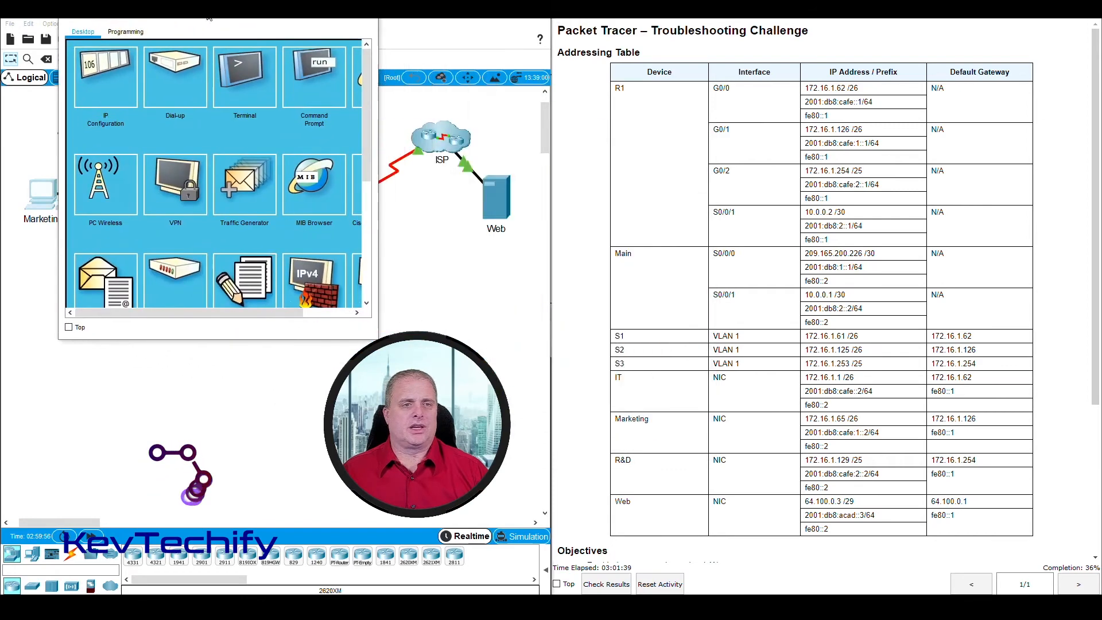
click(311, 75)
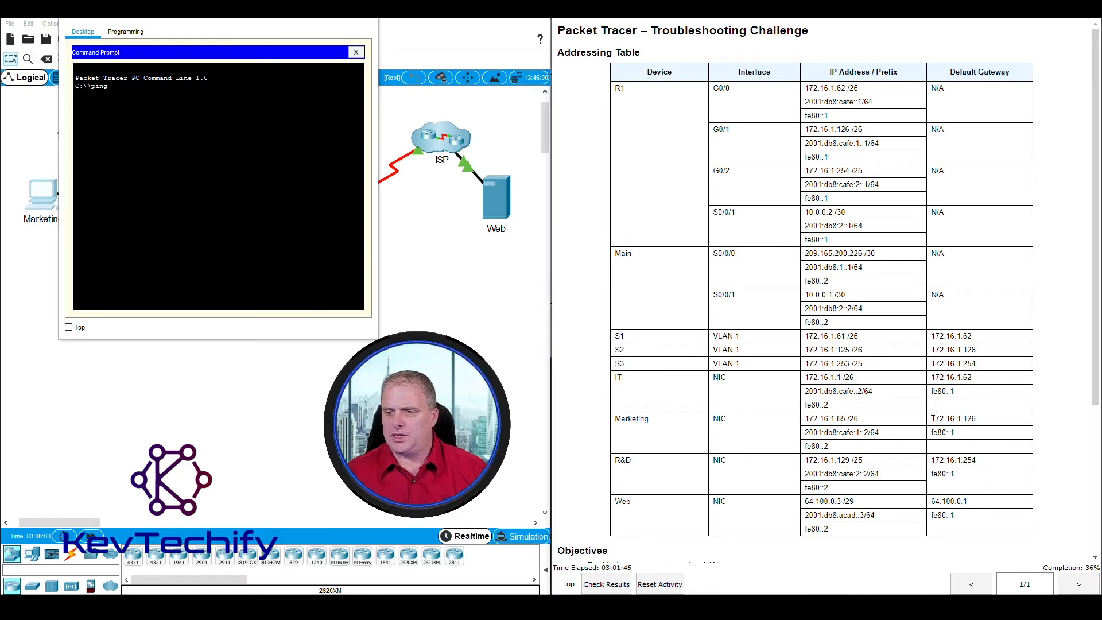
drag(941, 420, 986, 423)
click(240, 109)
text(172.)
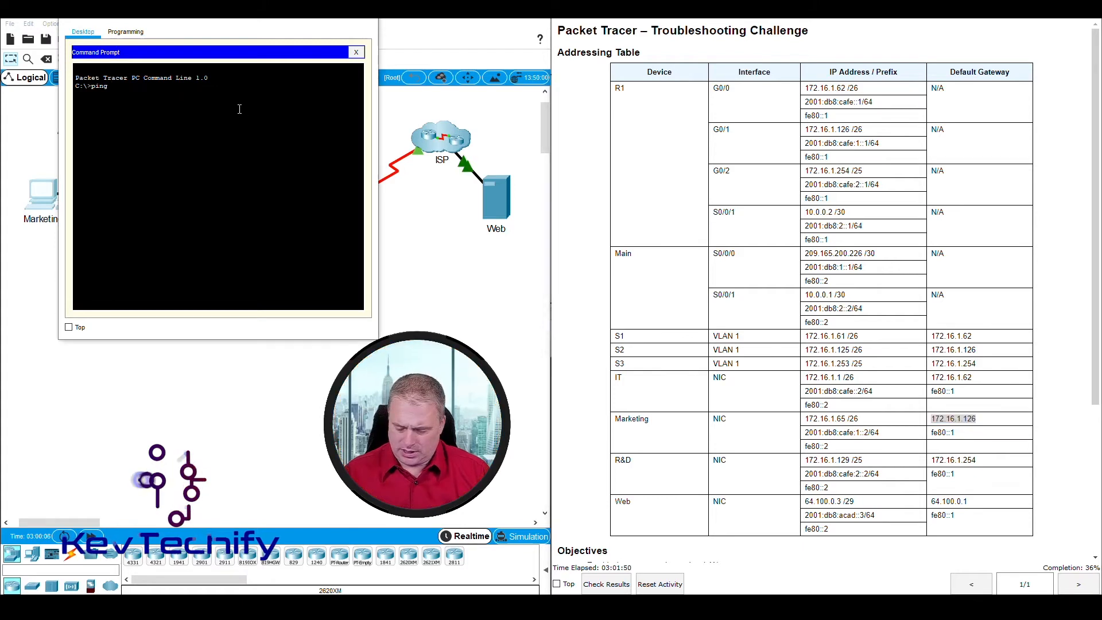
text(16.1.126)
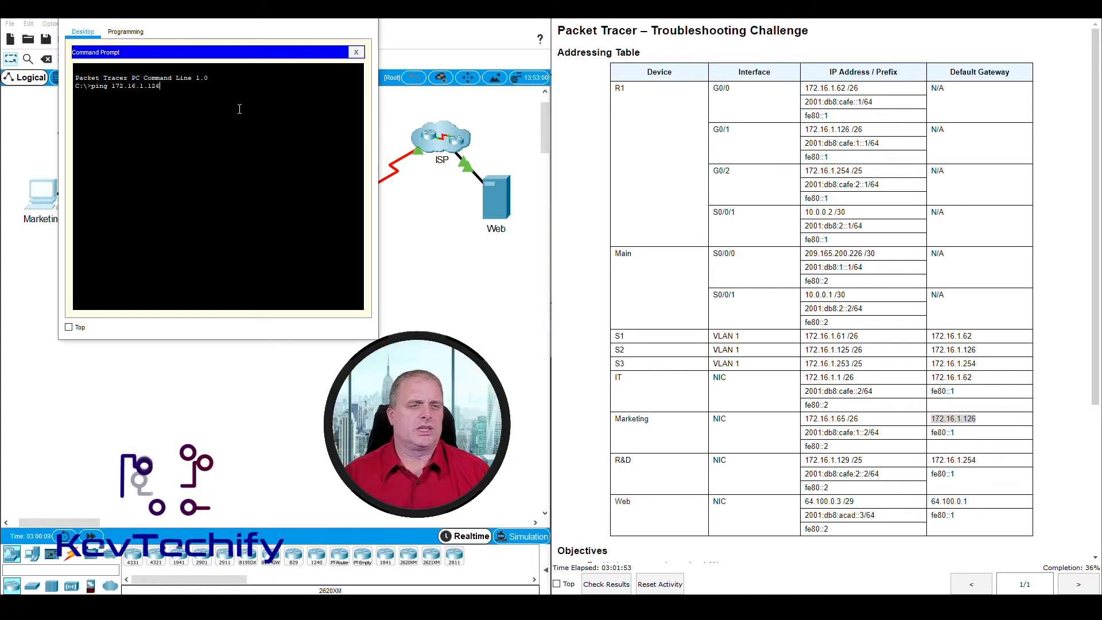
key(Return)
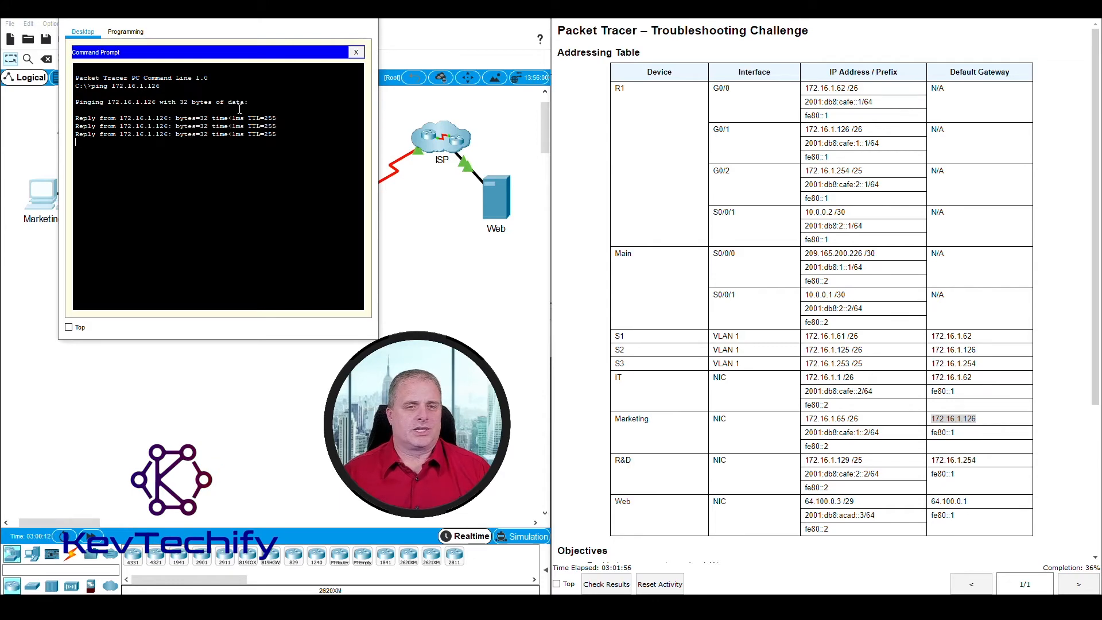
Step: Ping the Web server at 64.100.0.3 from the Marketing PC with 4/4 replies
drag(233, 13, 310, 22)
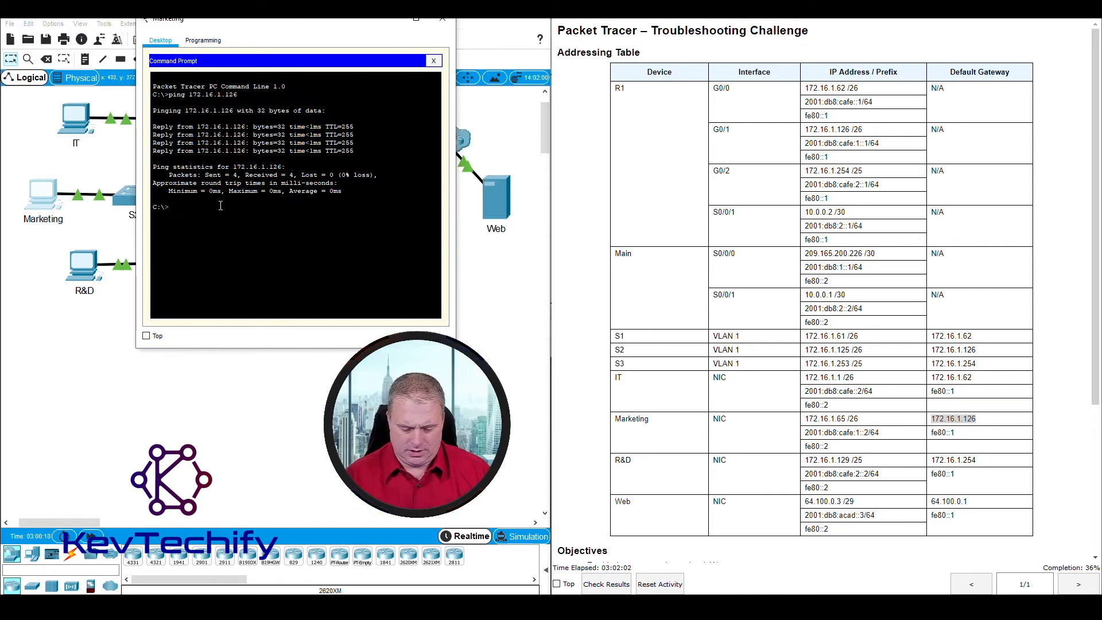
text(g)
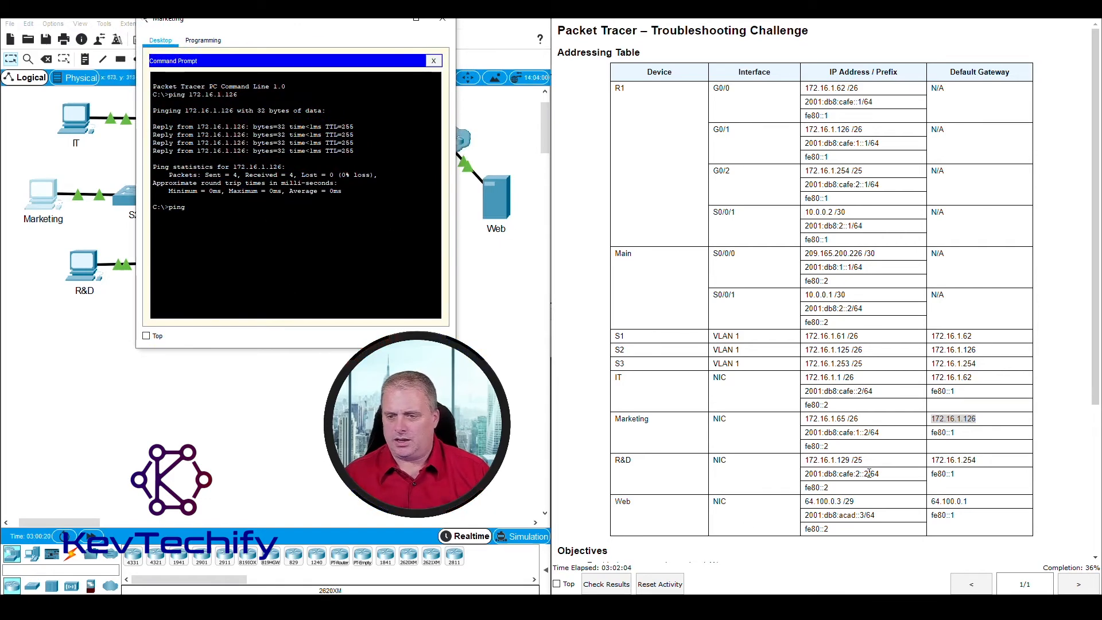
click(807, 501)
drag(807, 502, 842, 503)
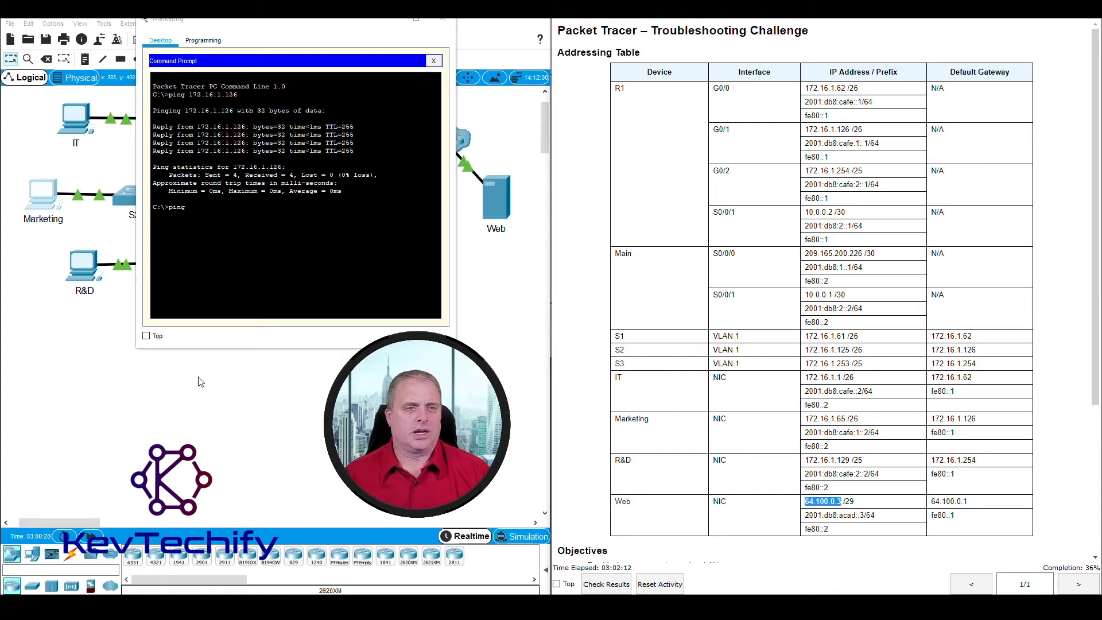
click(239, 211)
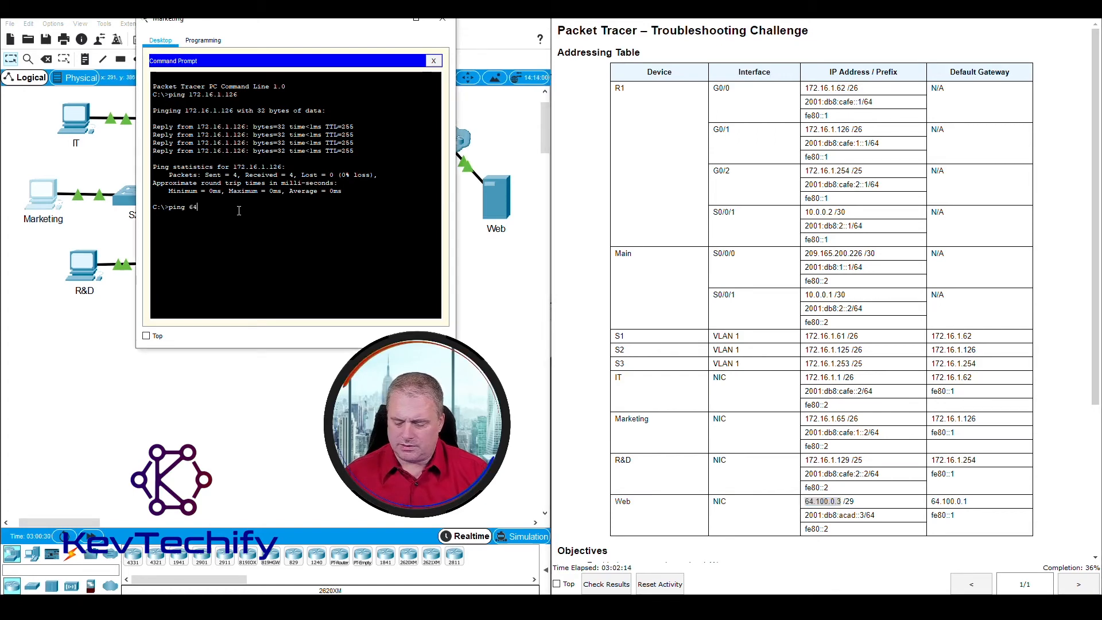
text(64.100.0.3)
key(Return)
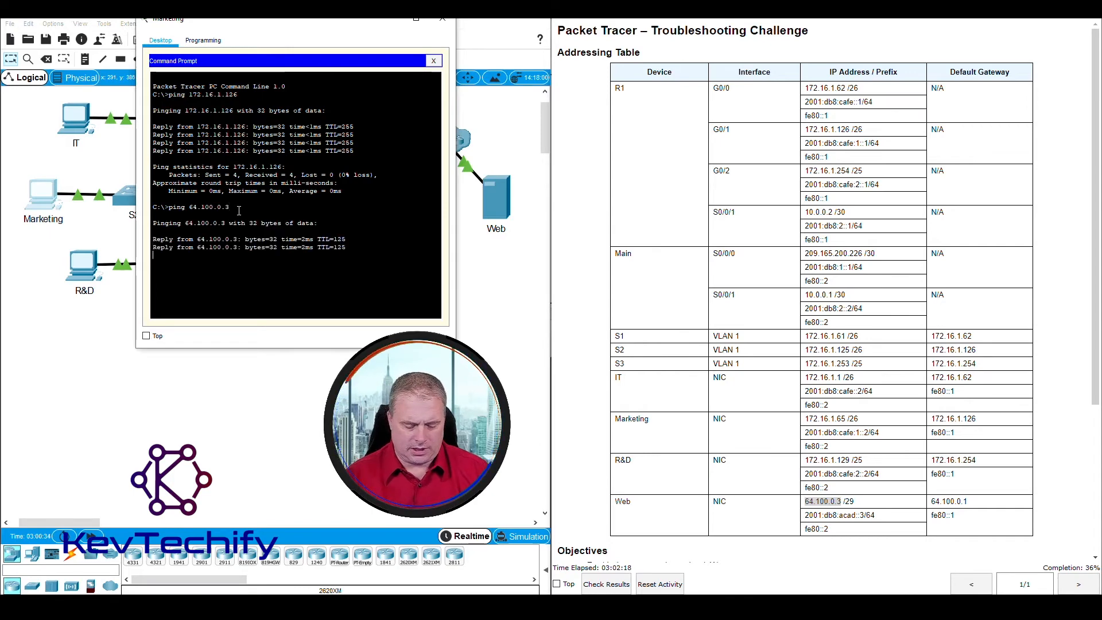
Step: Ping the Web server's IPv6 address 2001:db8:acad::3 and confirm all replies
text(ping)
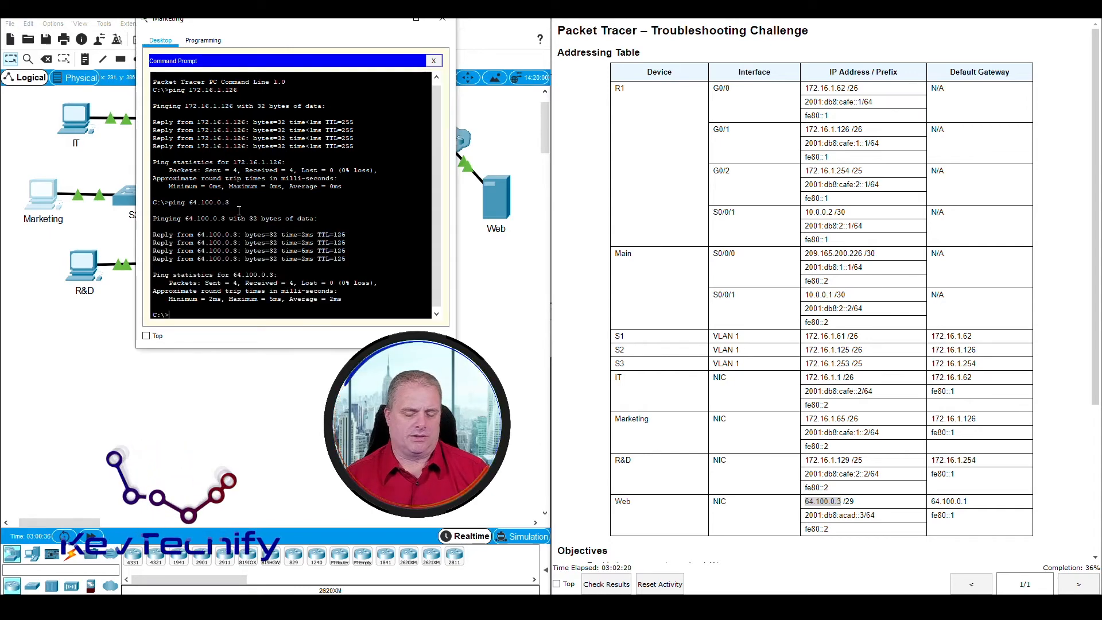
text( 2001:db)
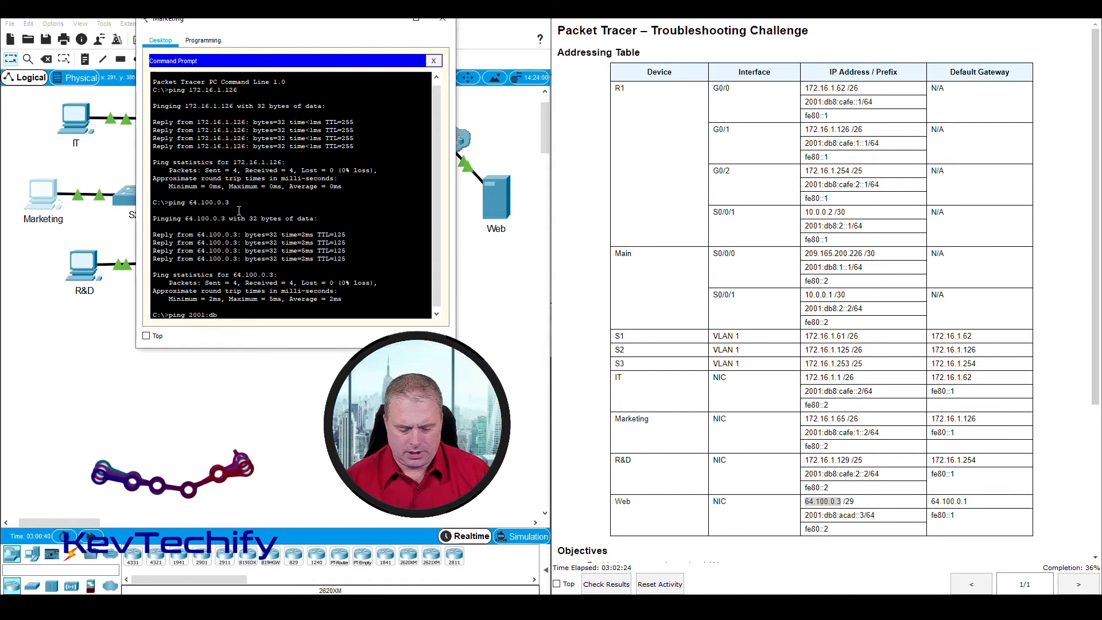
text(8:acad::)
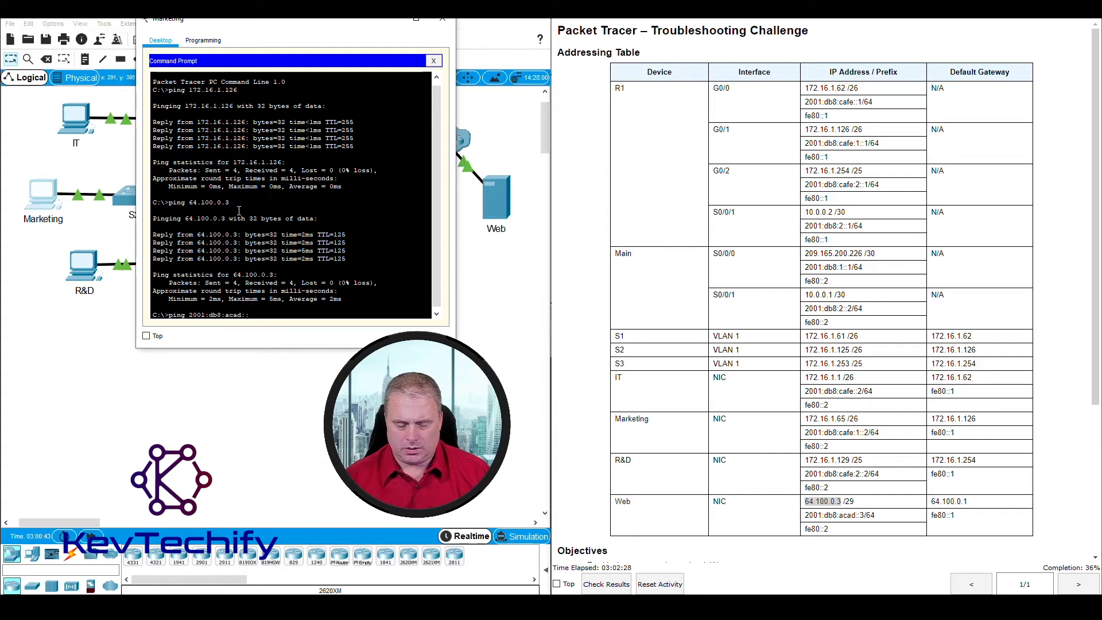
text(3)
key(Return)
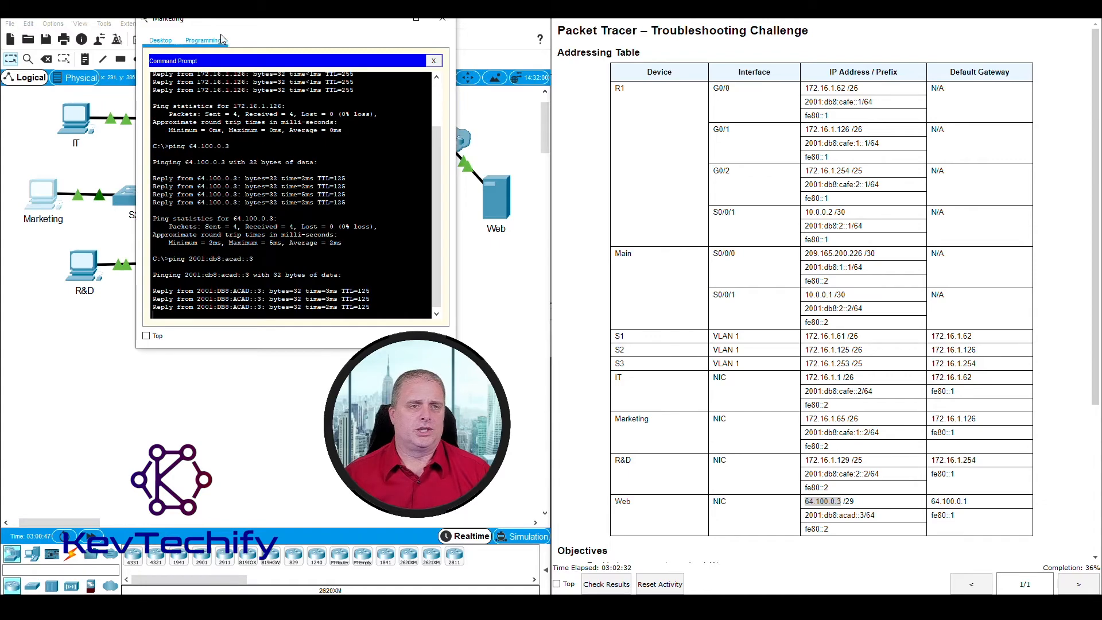
drag(230, 24, 281, 25)
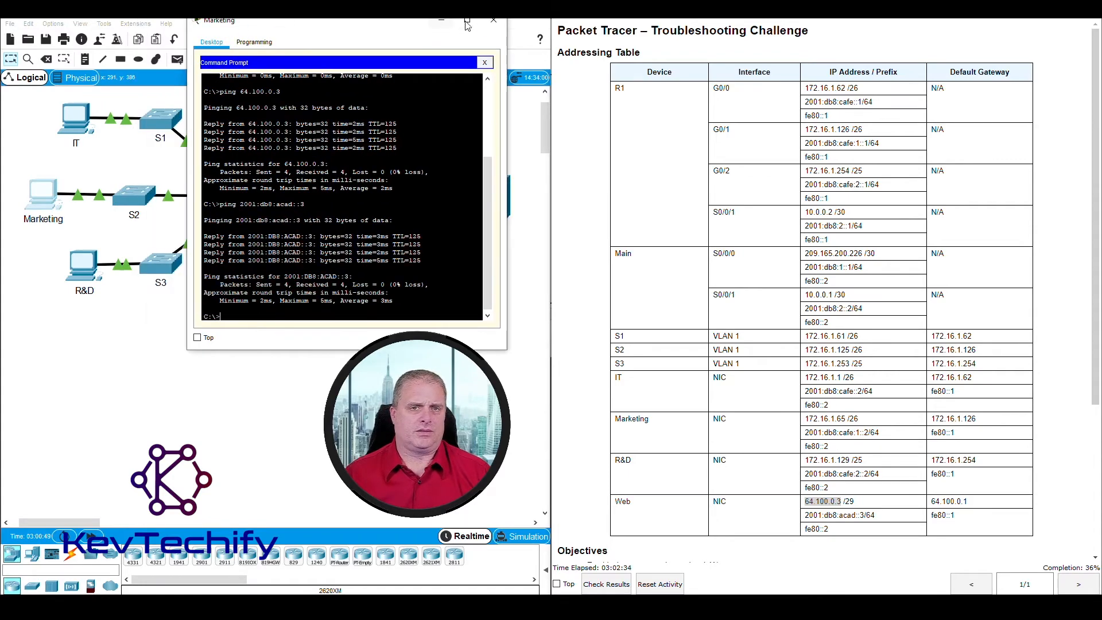
Step: Log into S2's console with the line password and enable to privileged mode
click(494, 21)
click(133, 197)
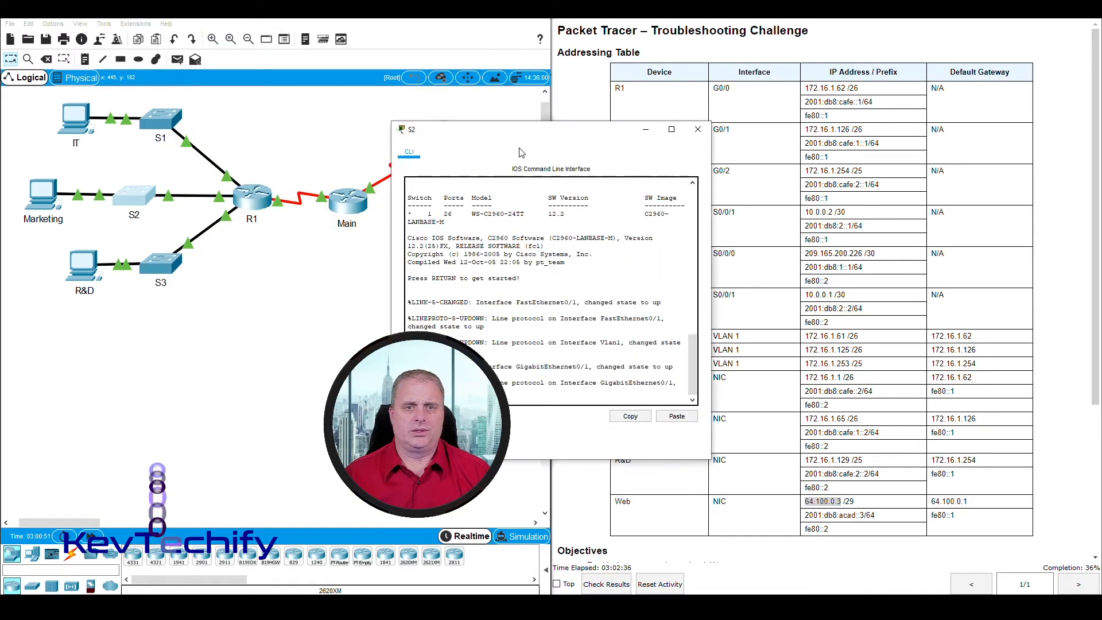
drag(521, 130, 193, 32)
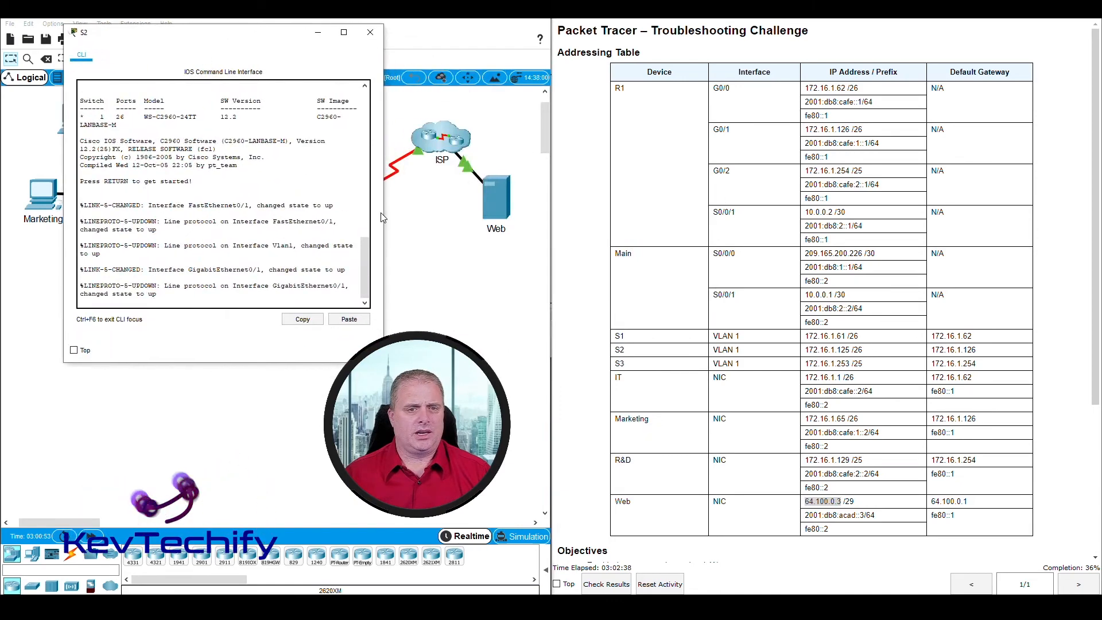
drag(383, 218, 477, 220)
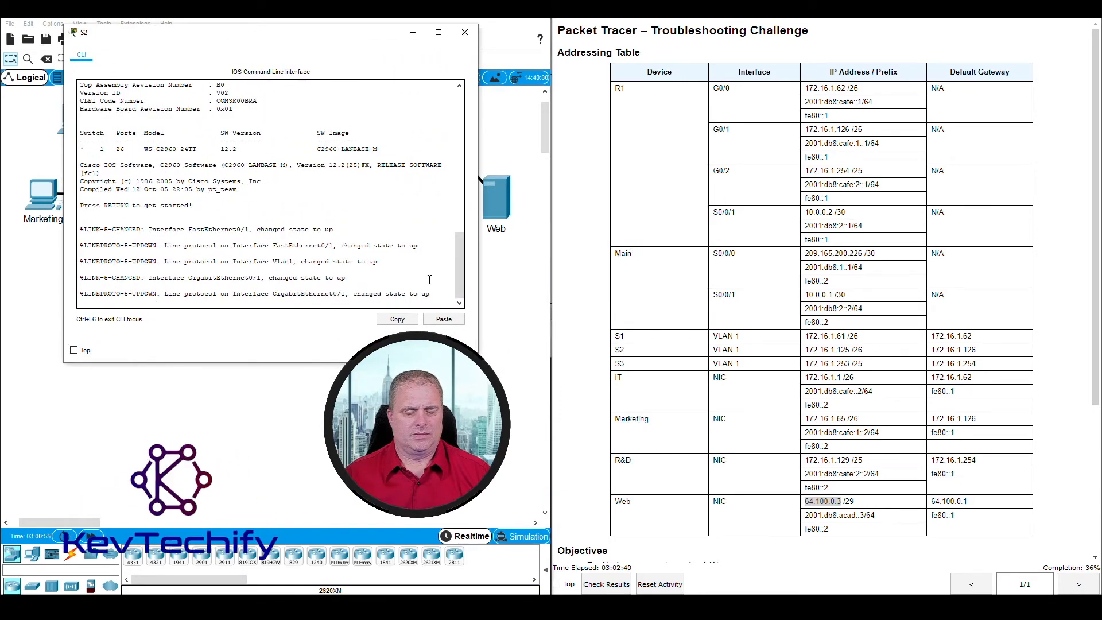
key(Return)
key(Return)
key(Return)
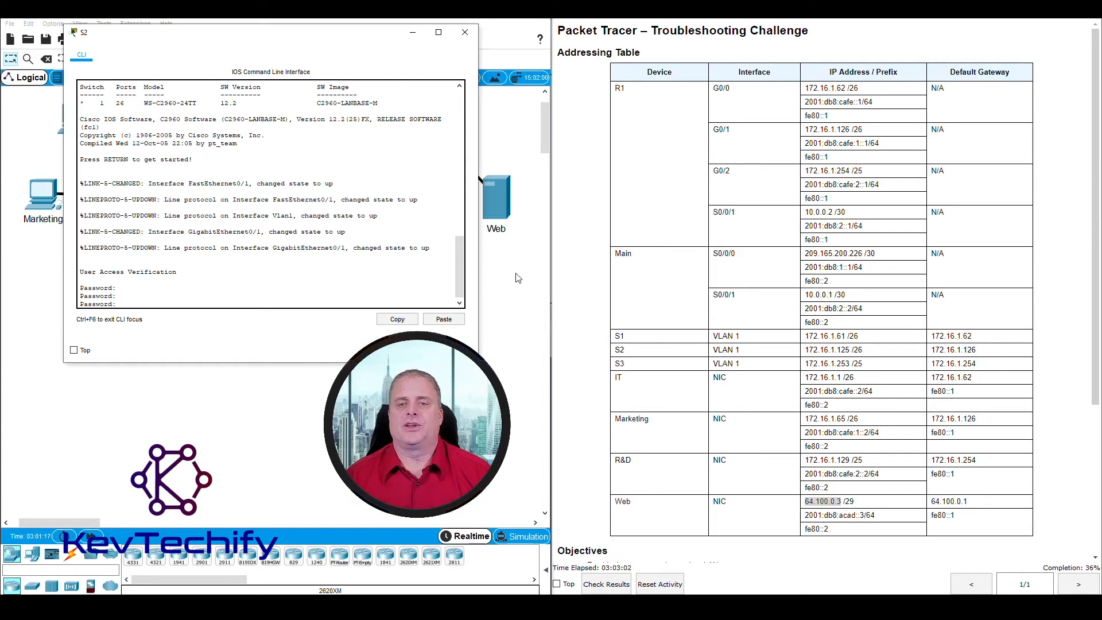
scroll(700, 440, down, 4)
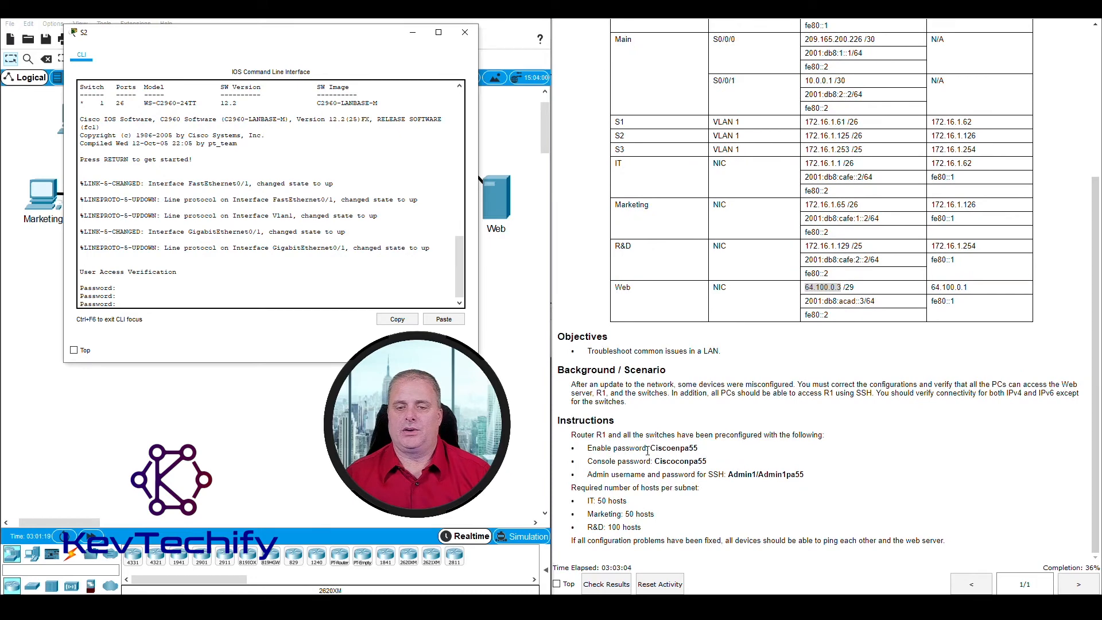
drag(654, 461, 706, 461)
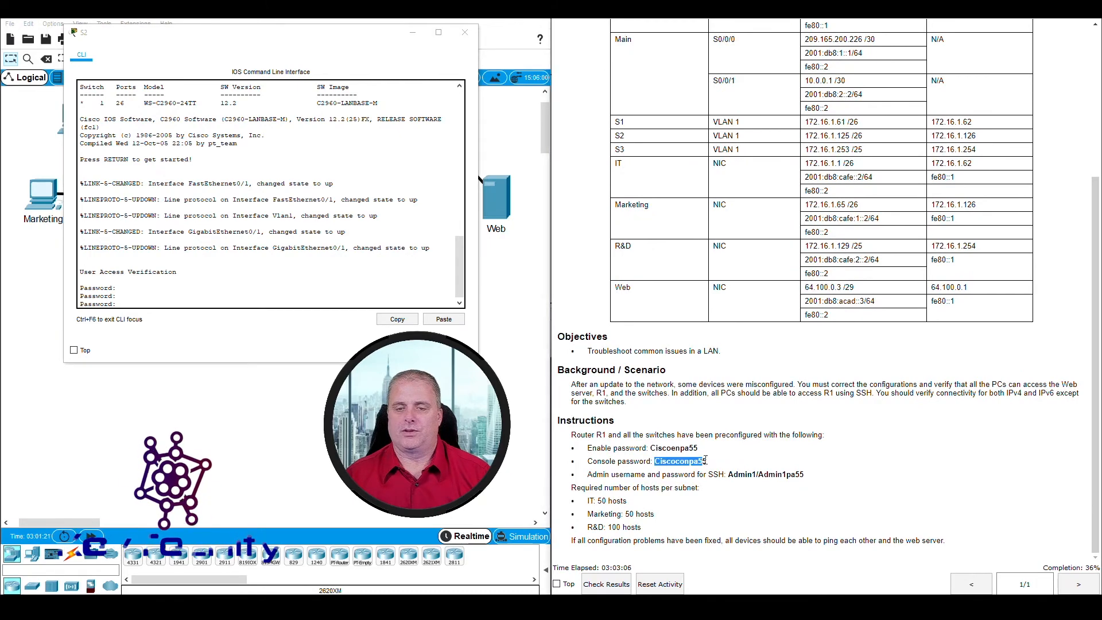
scroll(685, 354, up, 4)
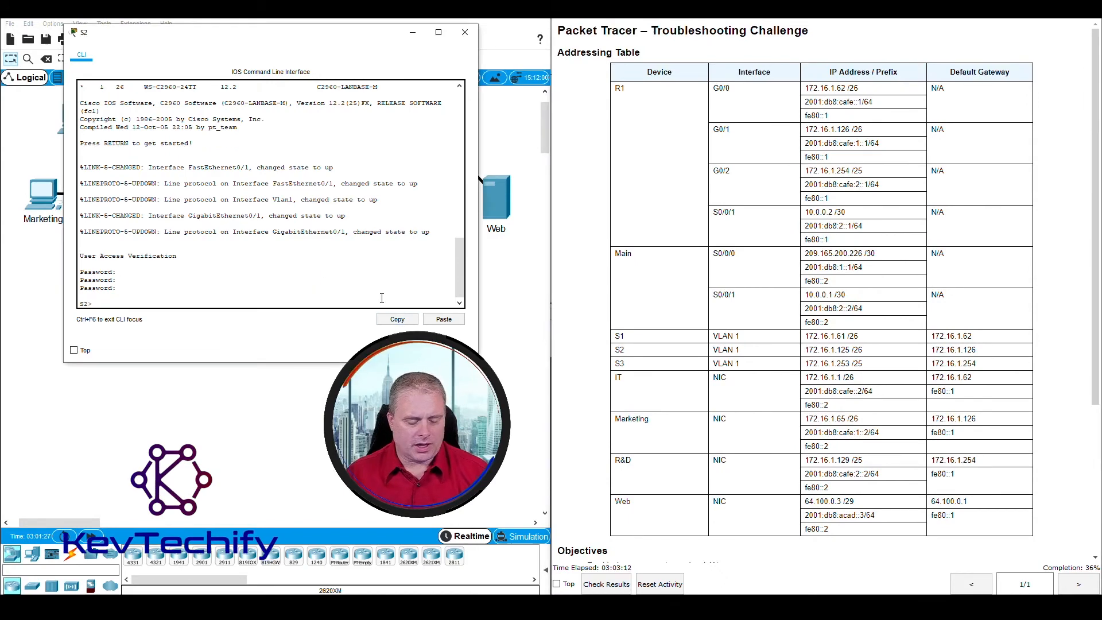
text(enabl)
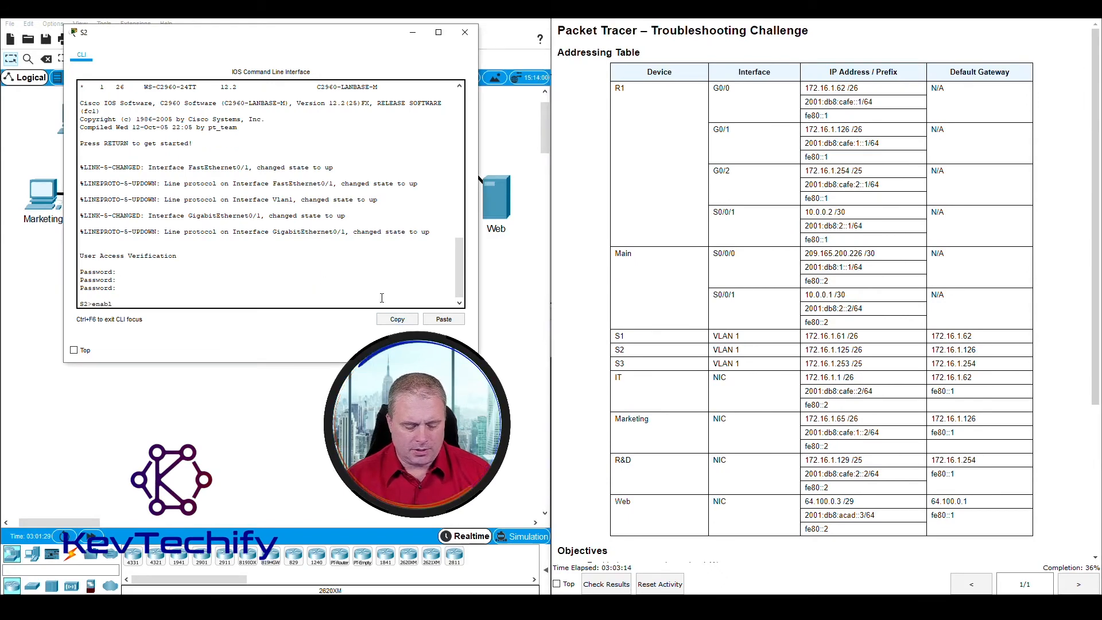
text(e)
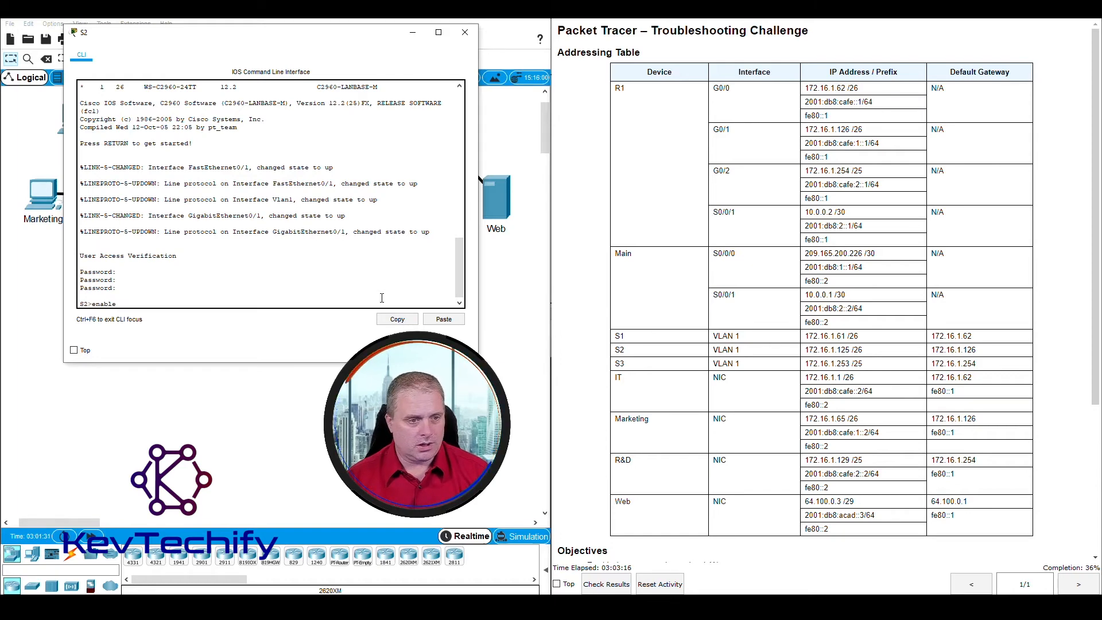
key(Return)
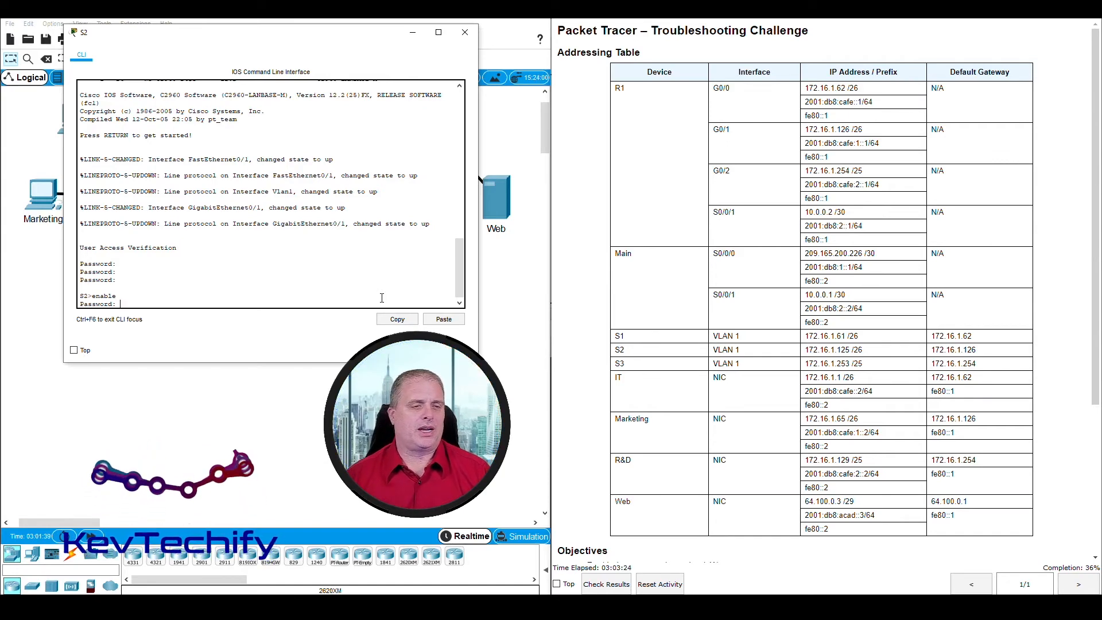
key(Return)
key(Return)
key(Return)
key(Return)
key(Return)
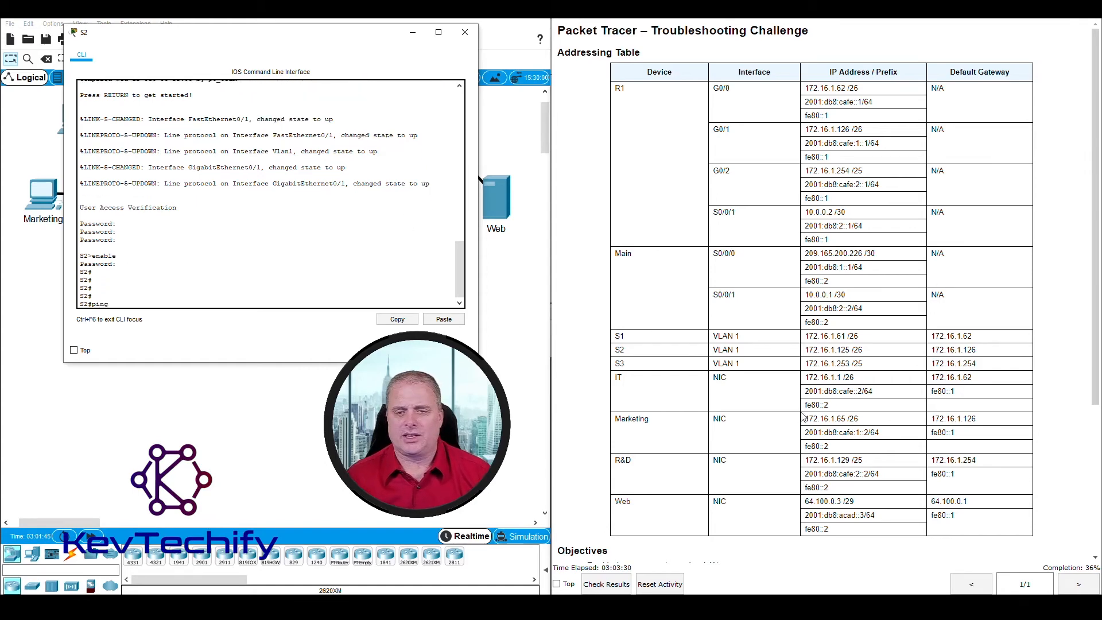
Step: Ping S2's default gateway 172.16.1.126 with 5/5 success
click(791, 366)
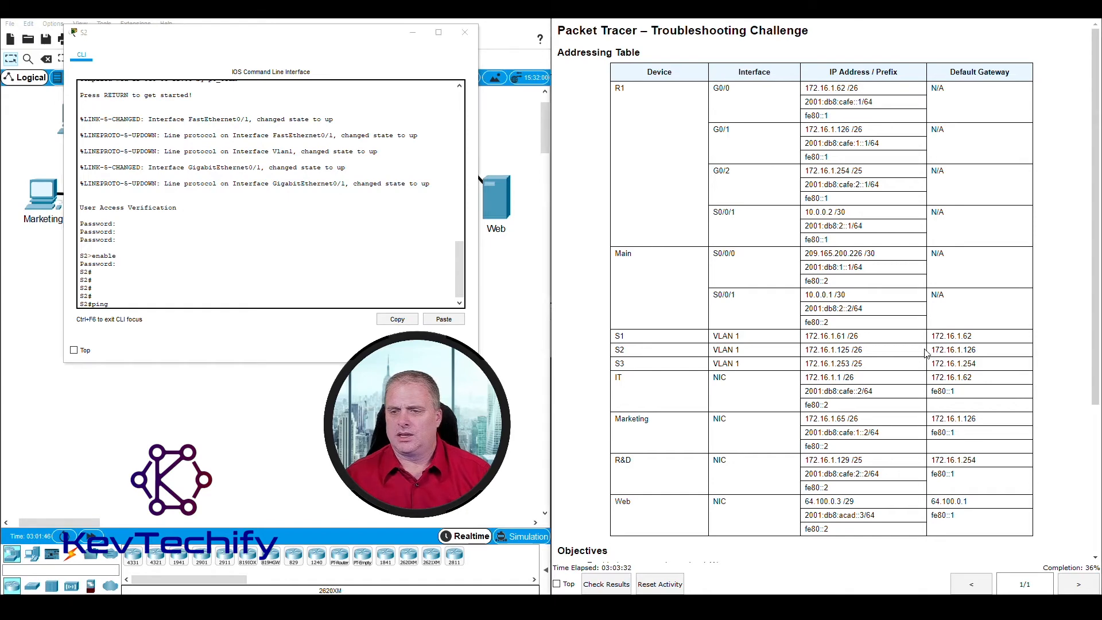
drag(933, 351, 981, 355)
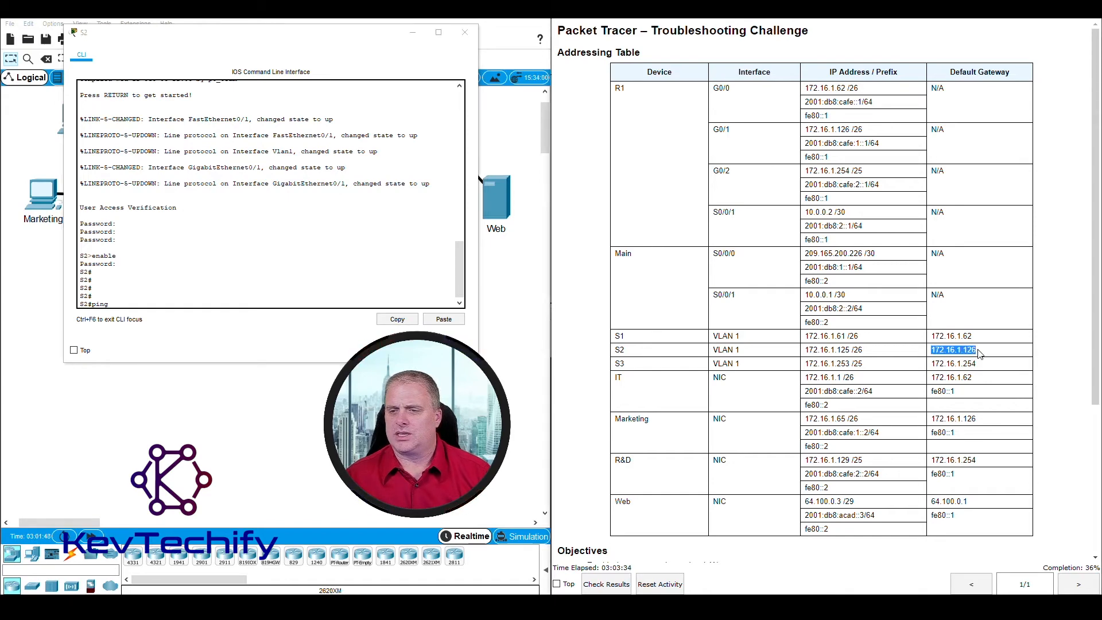
click(143, 306)
text(17)
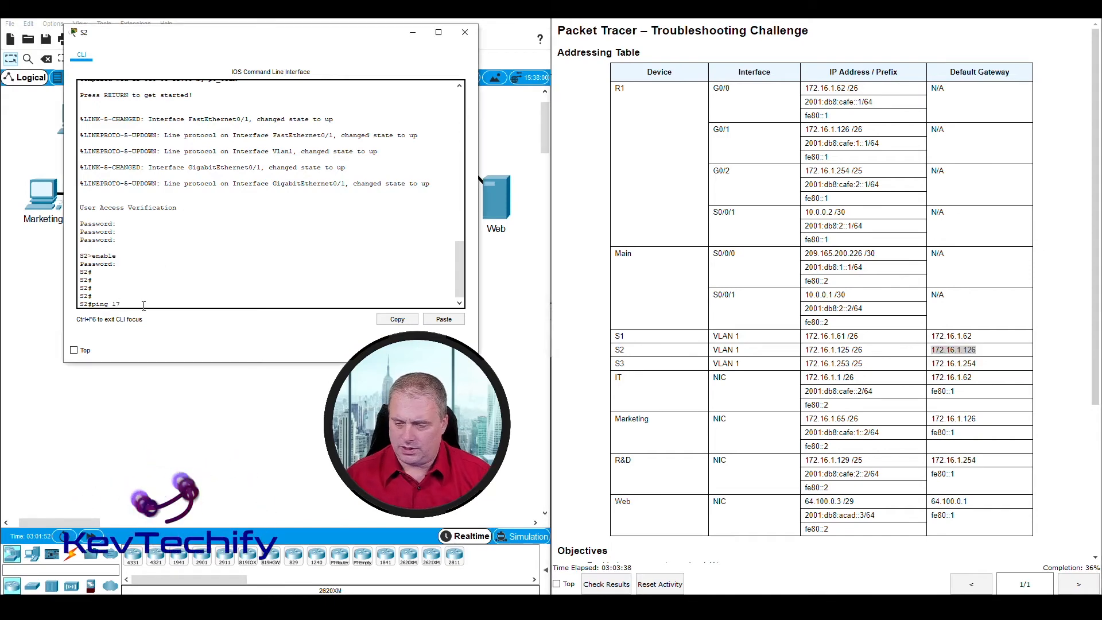
text(2.16.1.1)
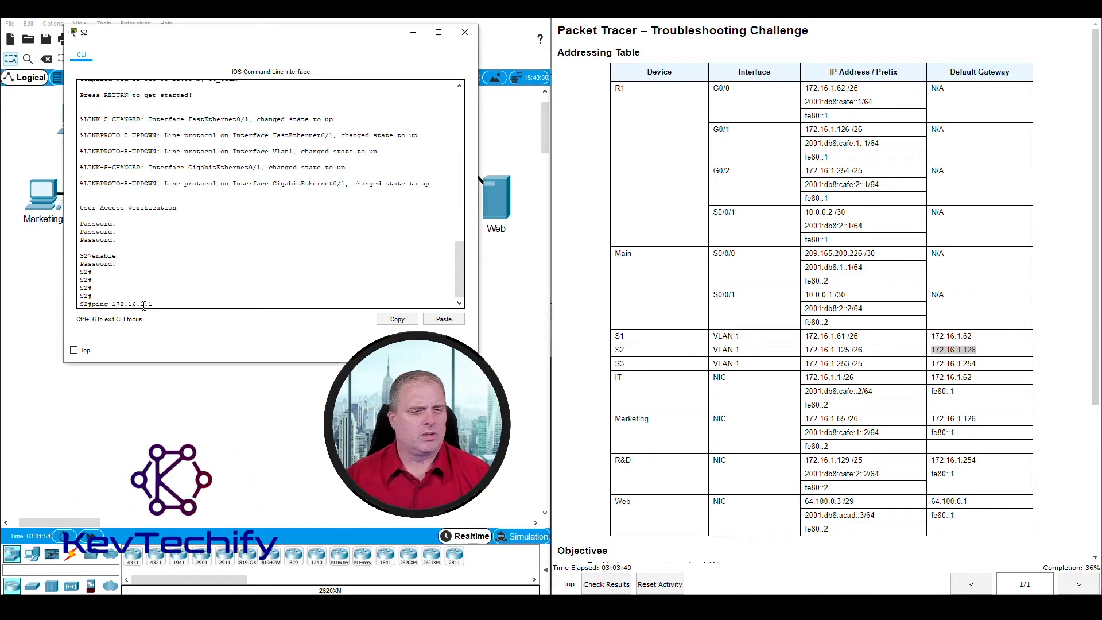
text(26)
key(Return)
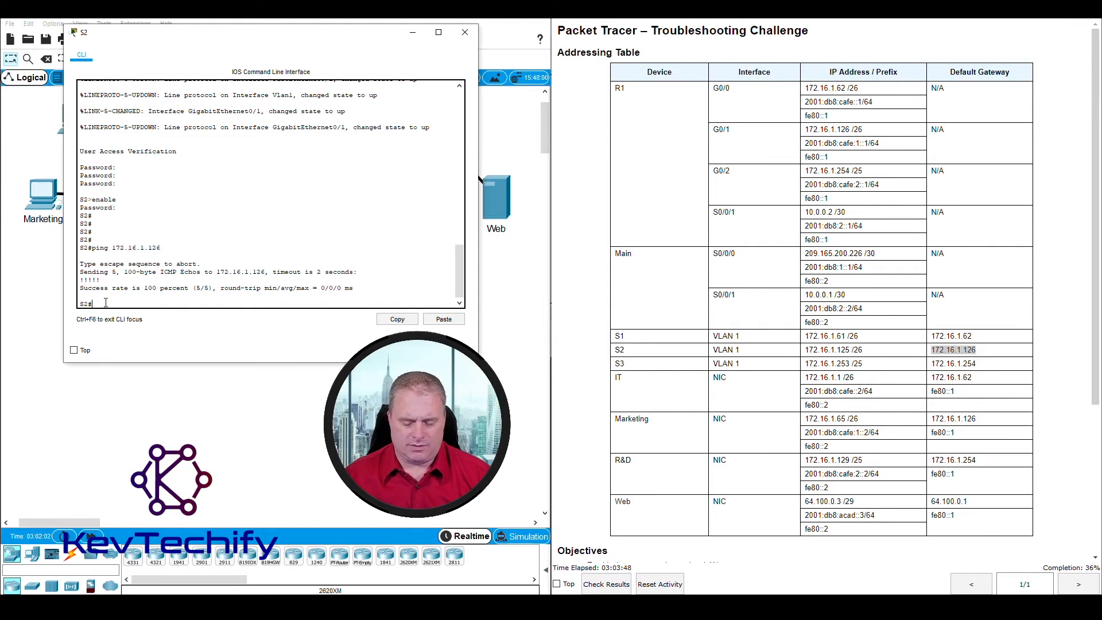
Step: Ping the Web server 64.100.0.3 from S2 at 5/5, then close the console
text(ping)
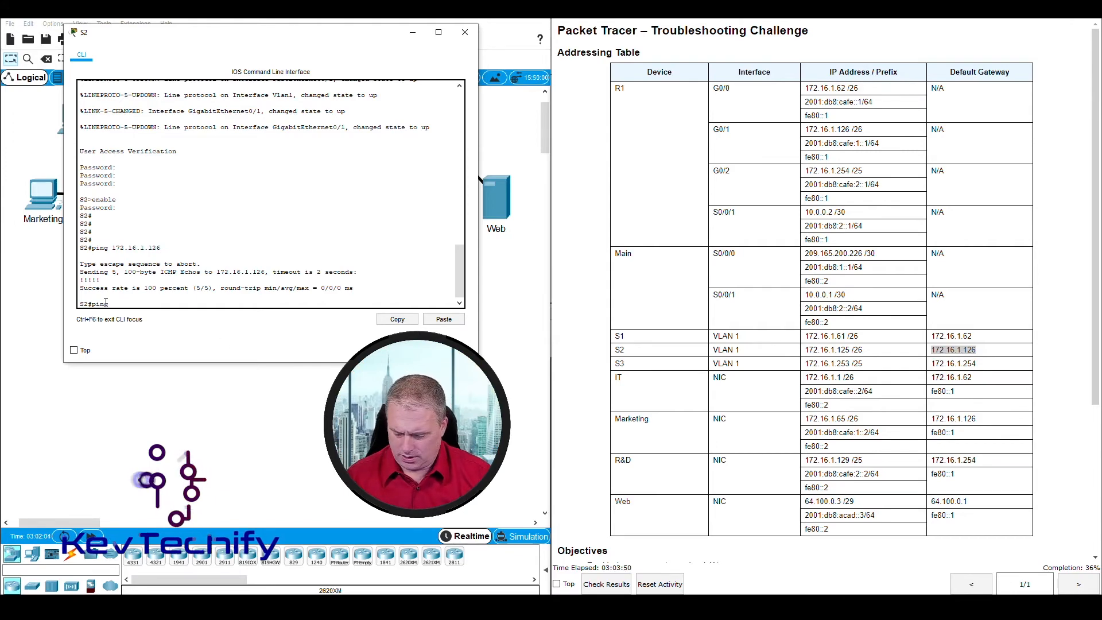
text( 172.16.1.)
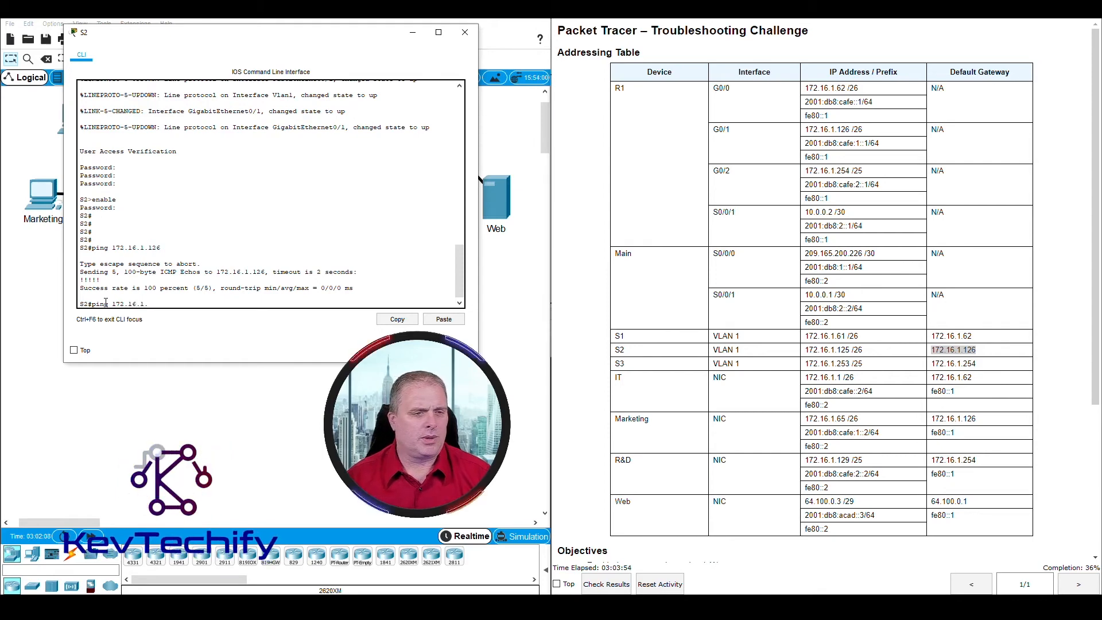
key(BackSpace)
key(BackSpace)
key(BackSpace)
key(BackSpace)
key(BackSpace)
key(BackSpace)
key(BackSpace)
key(BackSpace)
key(BackSpace)
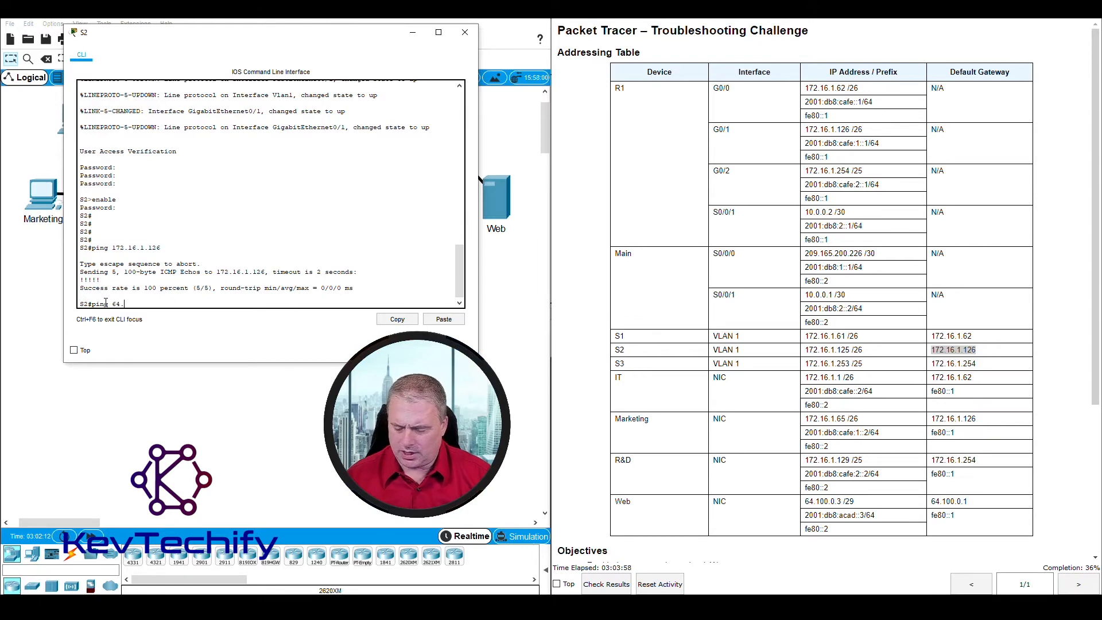
text(64.100.0.3)
key(Return)
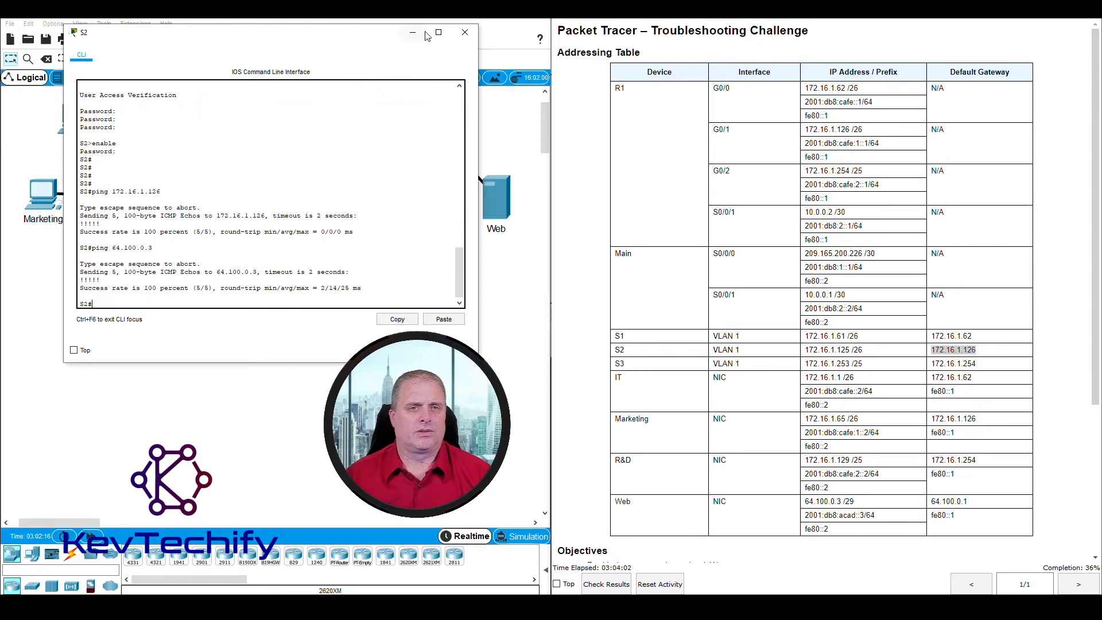
click(465, 32)
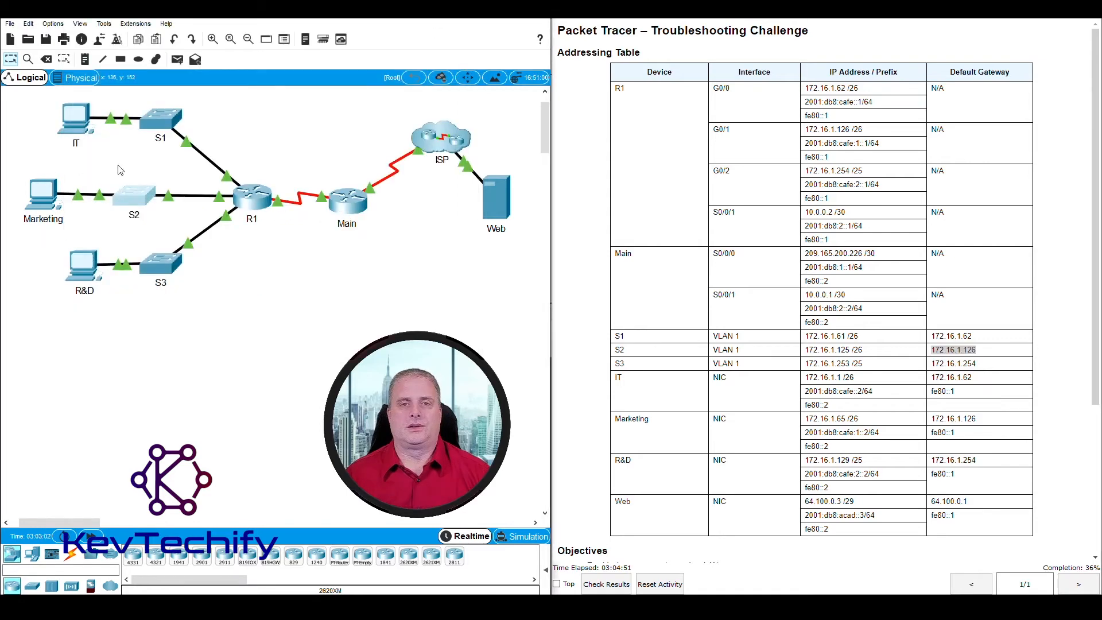
Step: Open the R&D PC's Command Prompt in a widened window
click(84, 264)
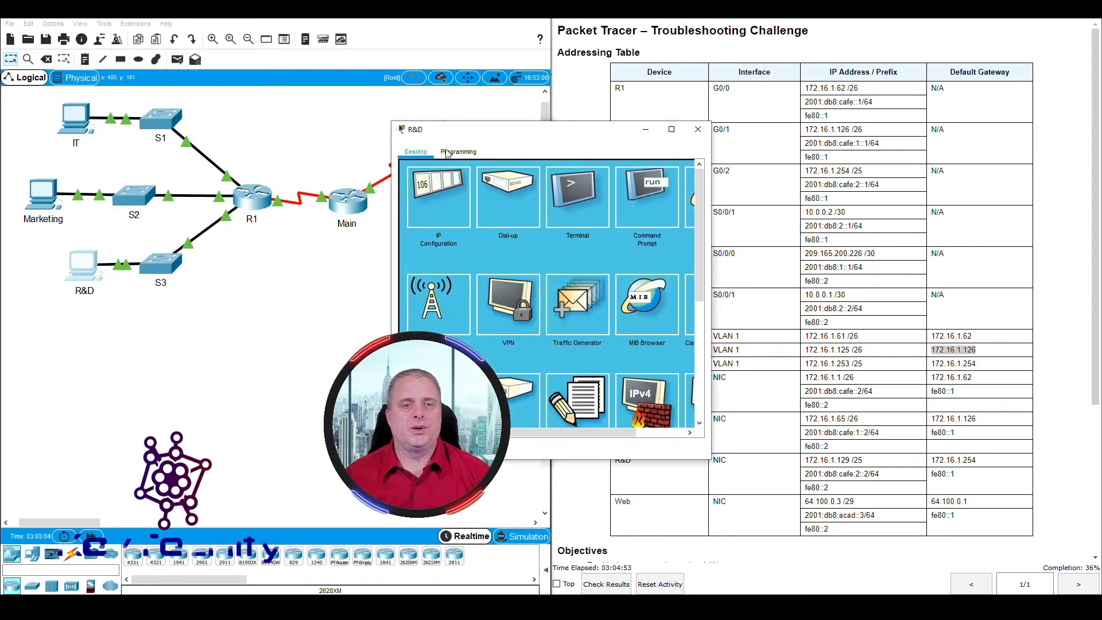
drag(473, 130, 141, 10)
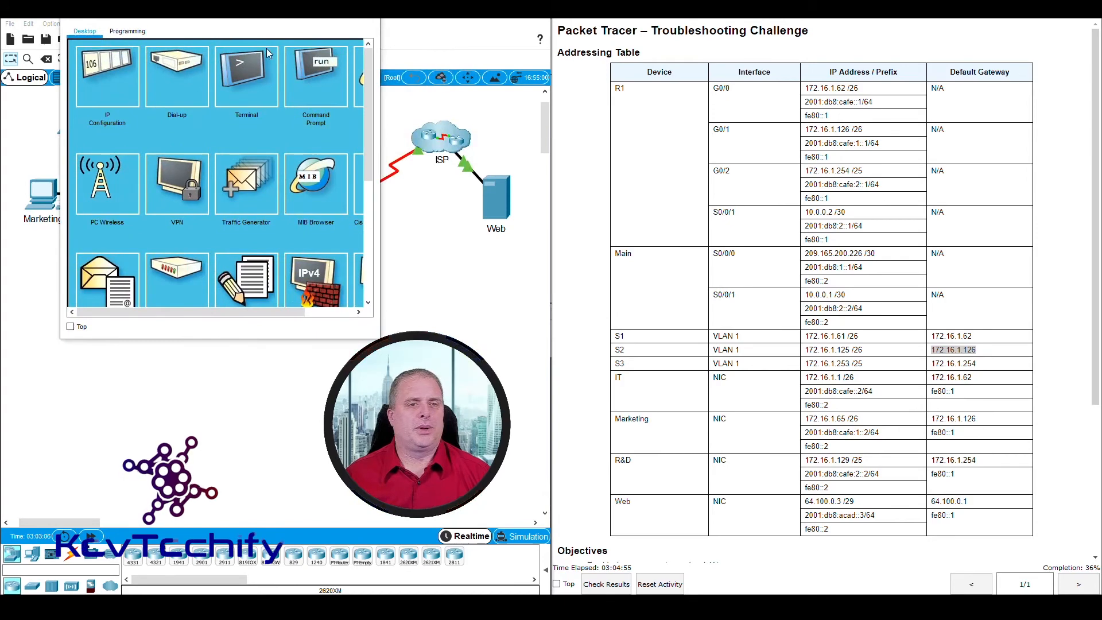
drag(380, 107, 493, 104)
click(349, 77)
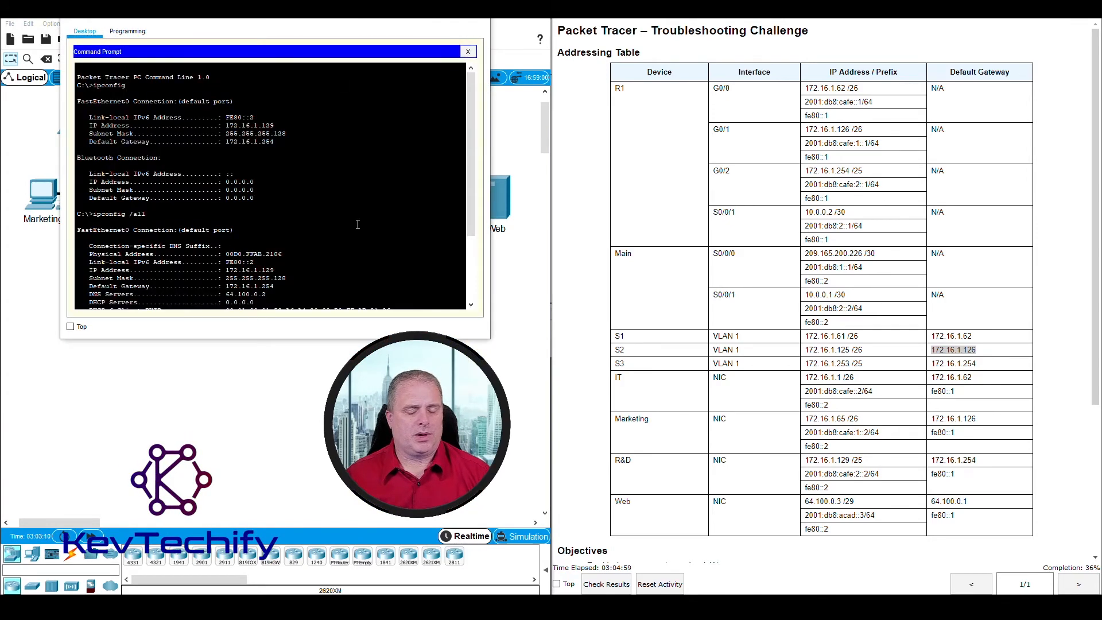
scroll(358, 224, down, 5)
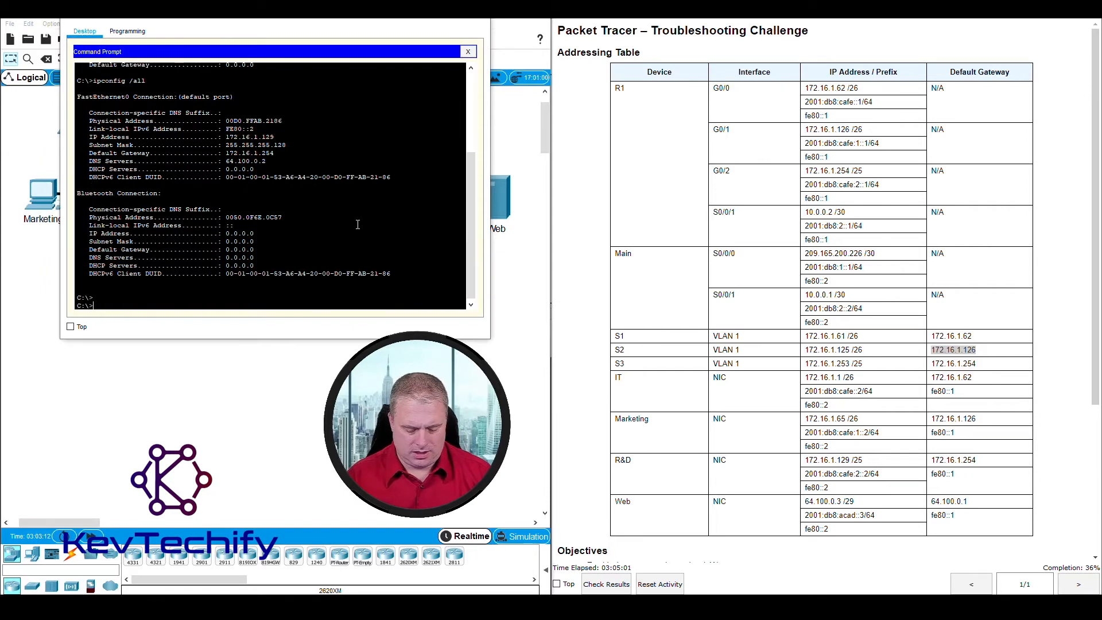
key(Return)
key(Return)
Step: Ping the R&D gateway 172.16.1.254, receiving 4/4 replies
text(ping)
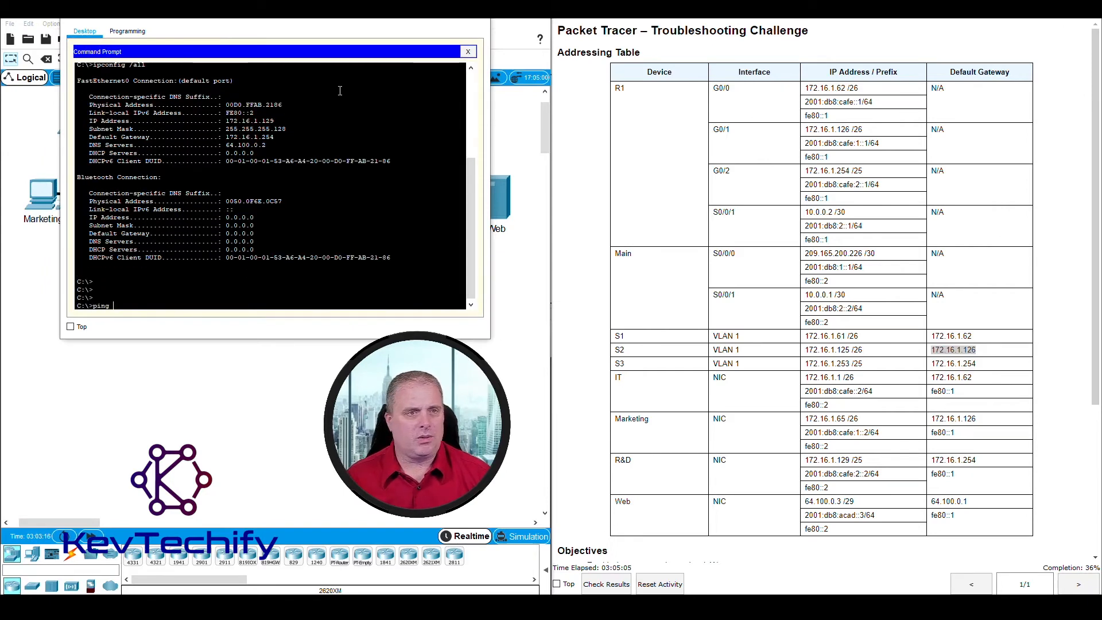
drag(312, 18, 356, 19)
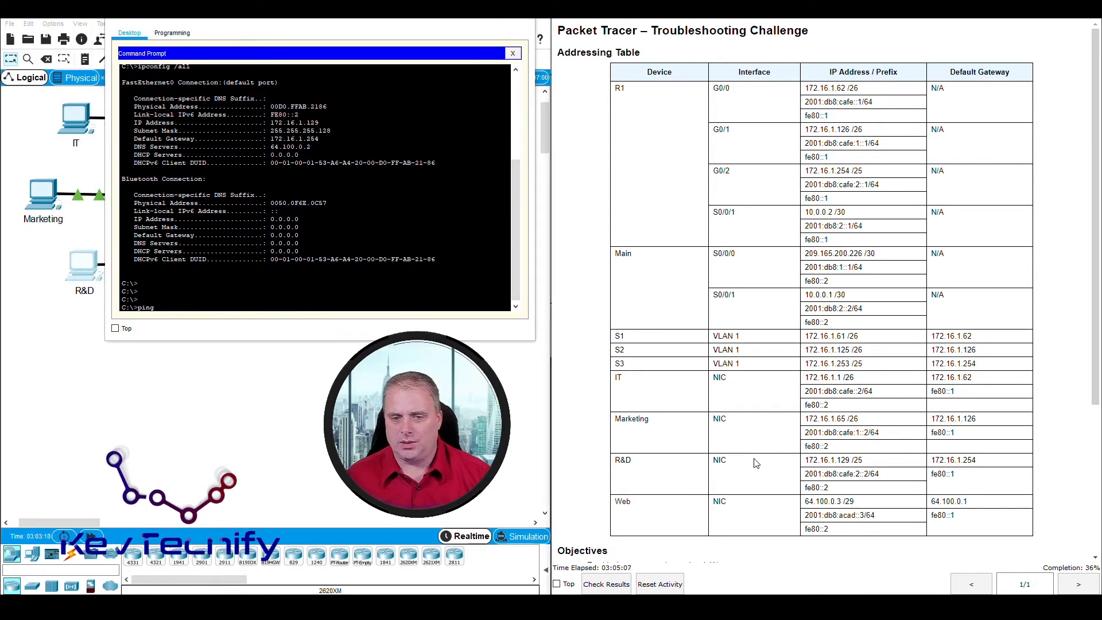
drag(930, 462, 984, 464)
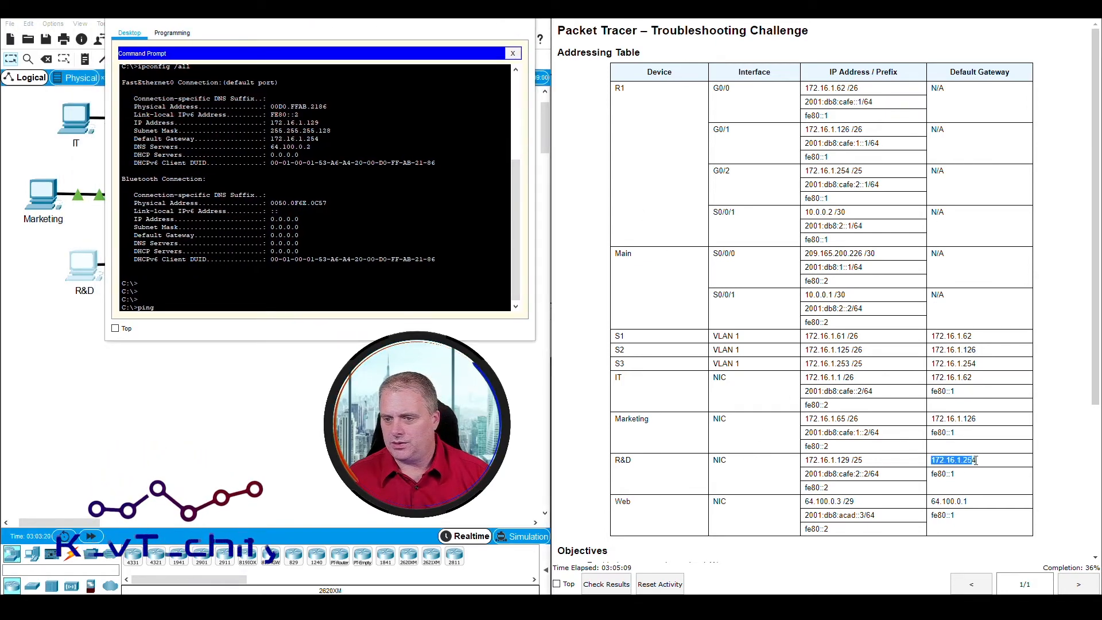
click(249, 305)
text(ping 172.16.)
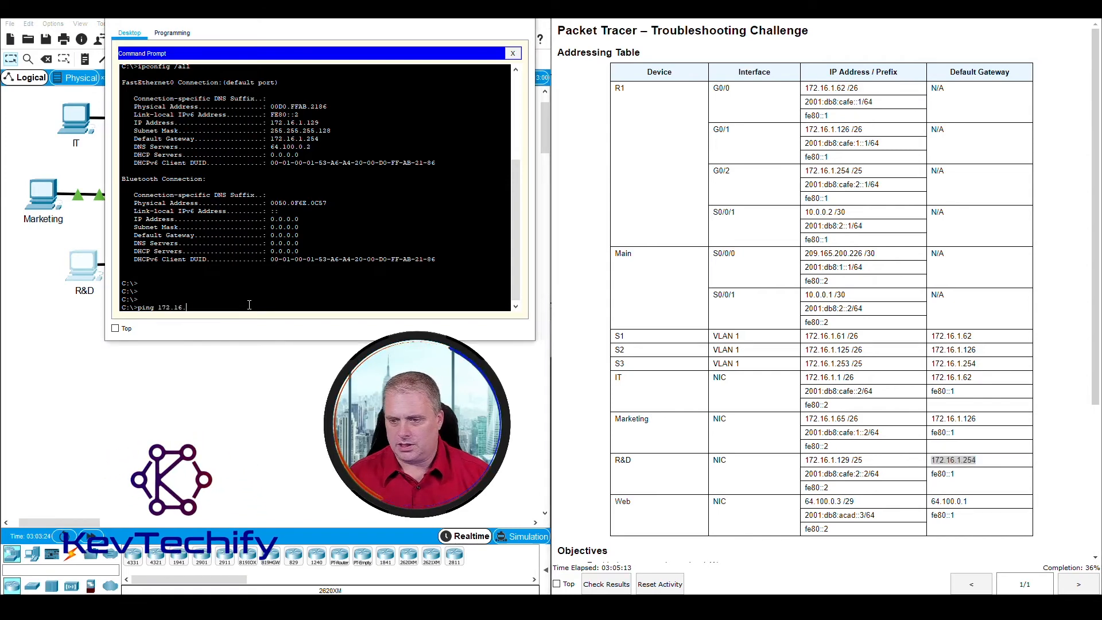
text(1.254)
key(Return)
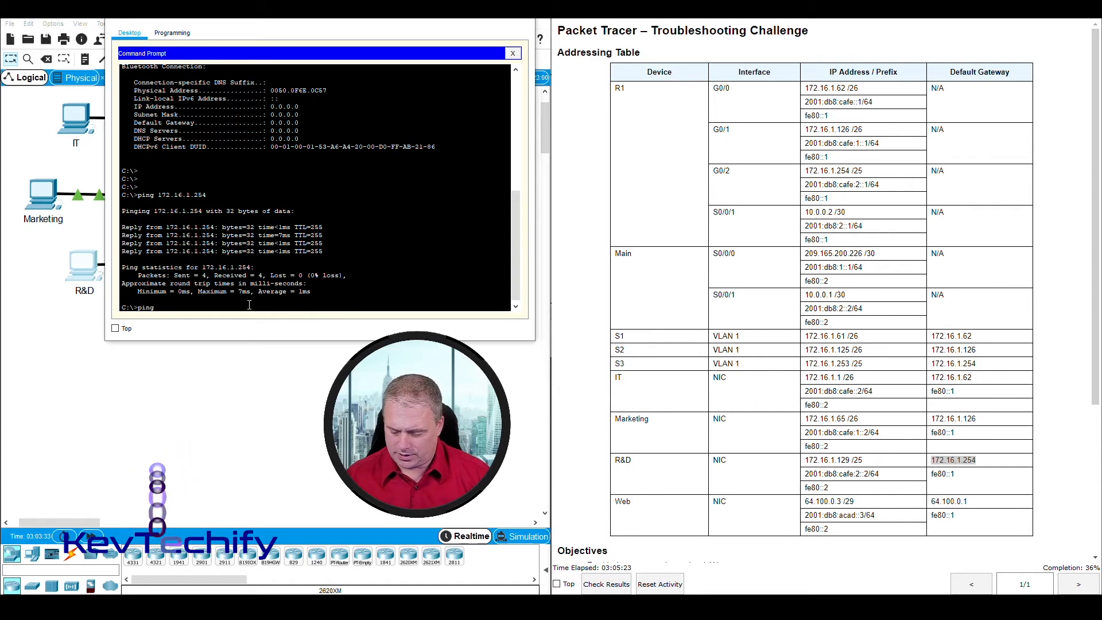
Step: Ping the Web server at 64.100.0.3 and 2001:db8:acad::3, both 4/4
text(64.100)
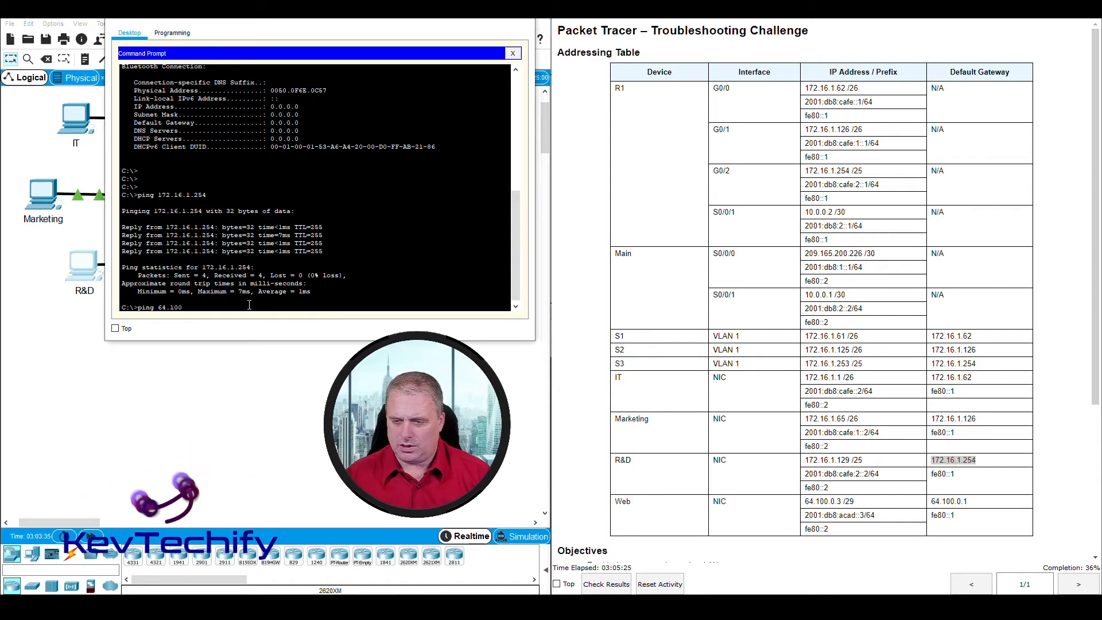
text(.0.3)
key(Return)
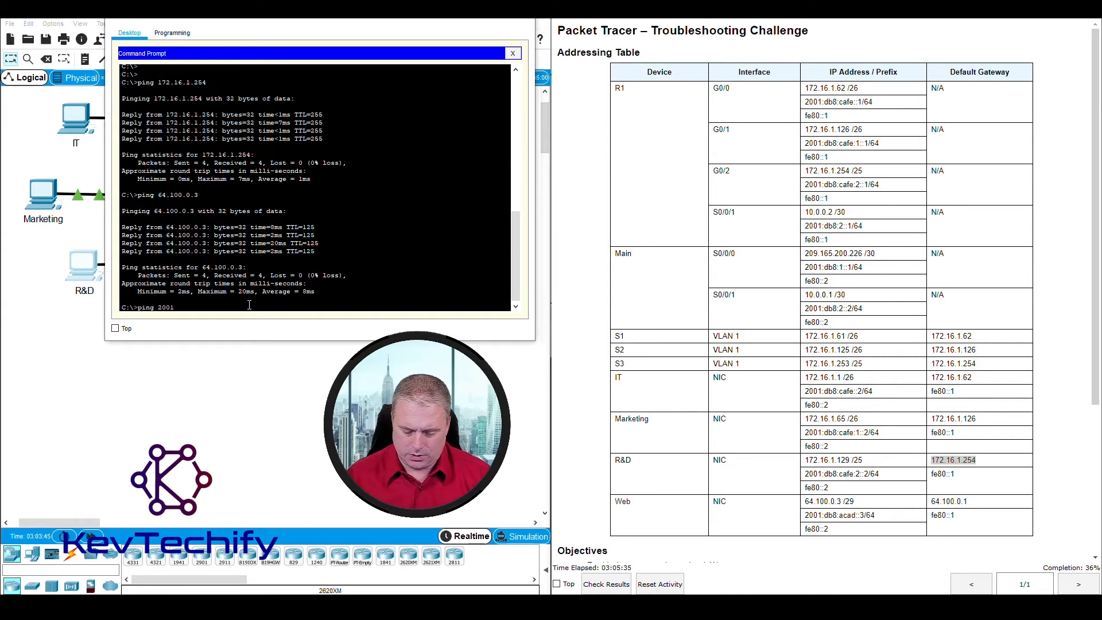
text(8)
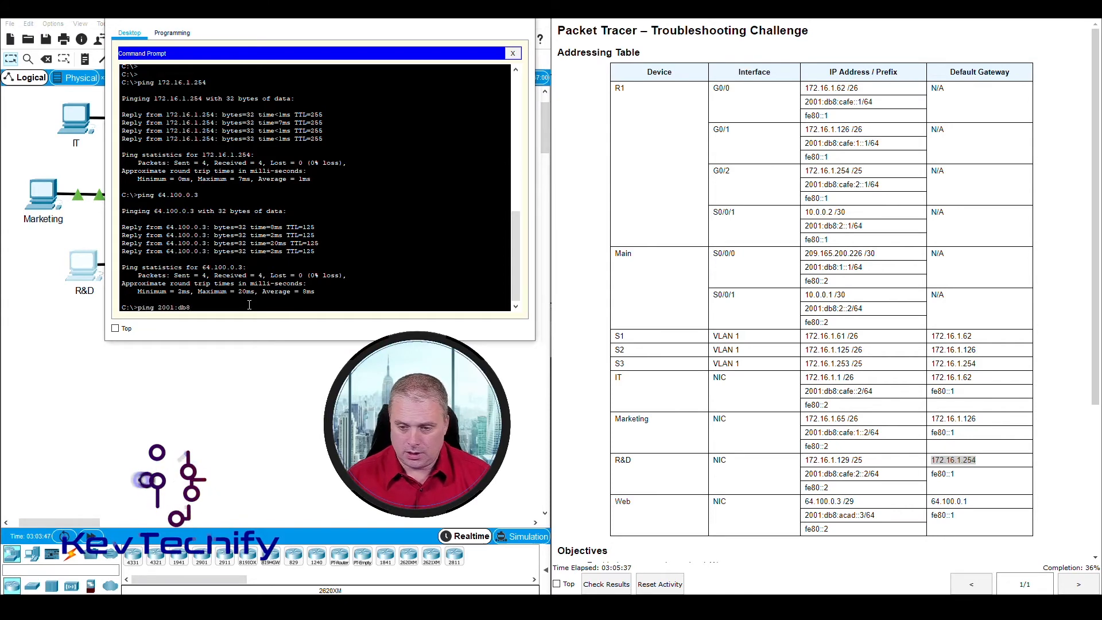
text(:acad::3)
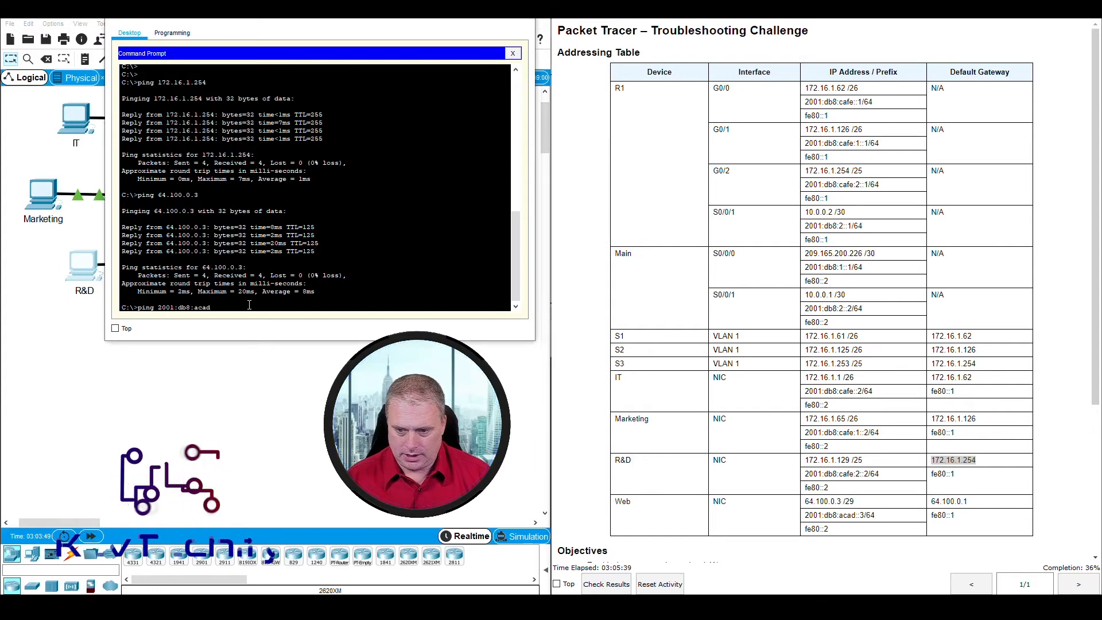
key(Return)
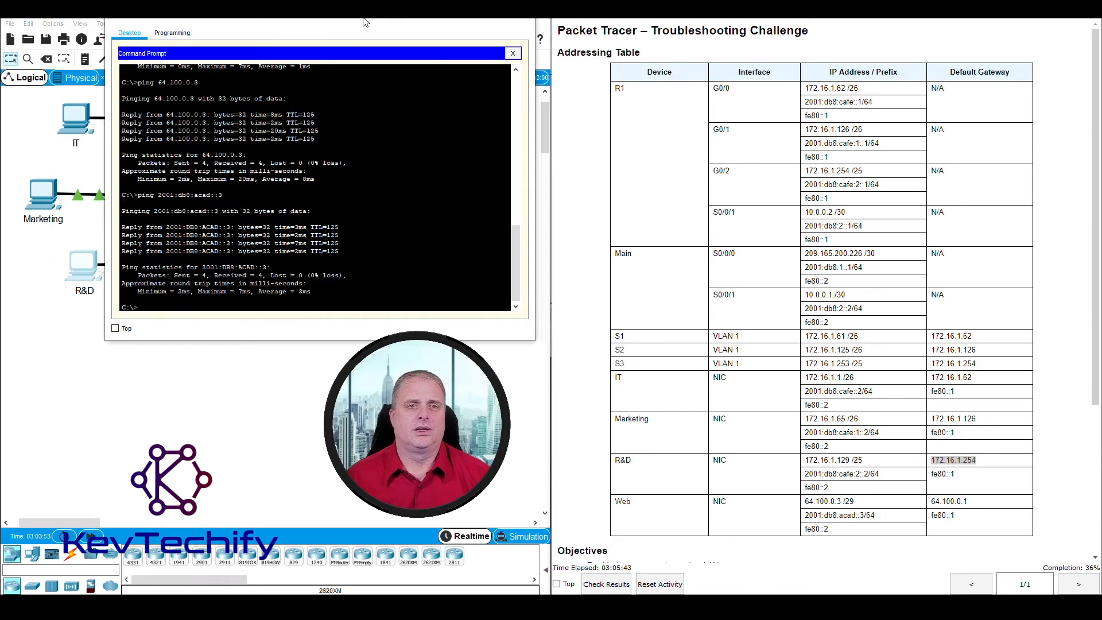
Step: Log into S3's console with the console and enable passwords to reach privileged mode
click(521, 19)
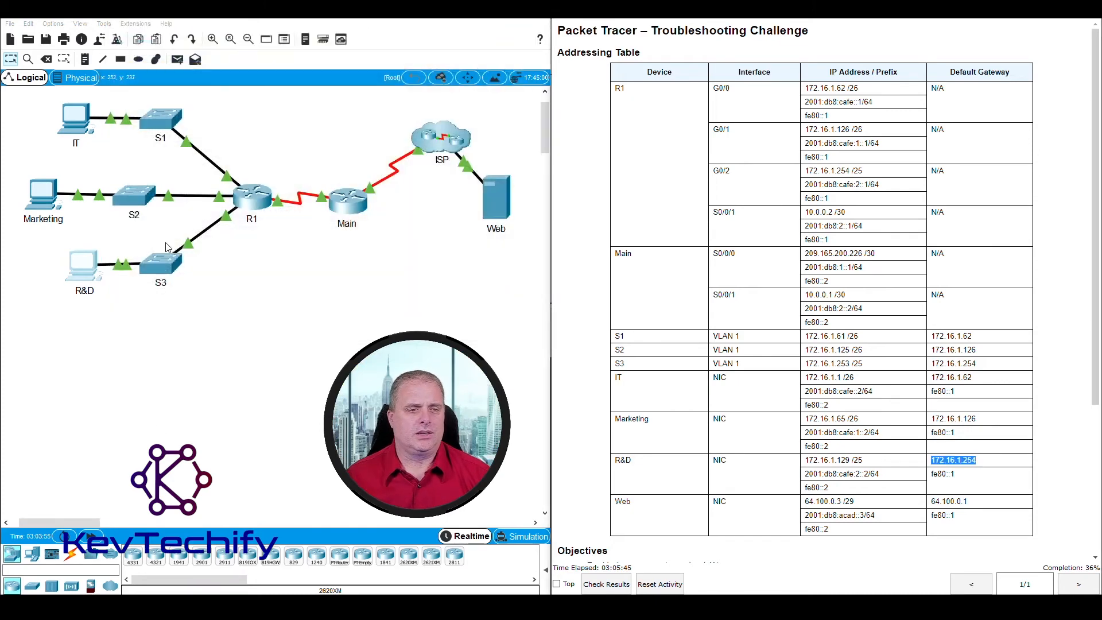
click(173, 262)
drag(606, 138, 316, 24)
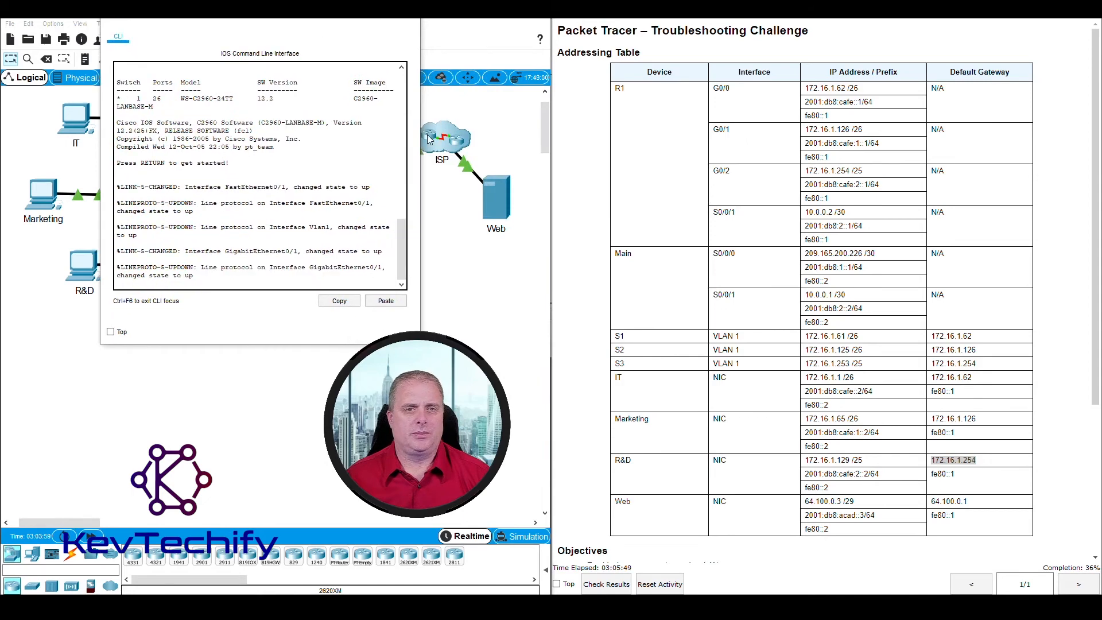
drag(421, 222, 528, 222)
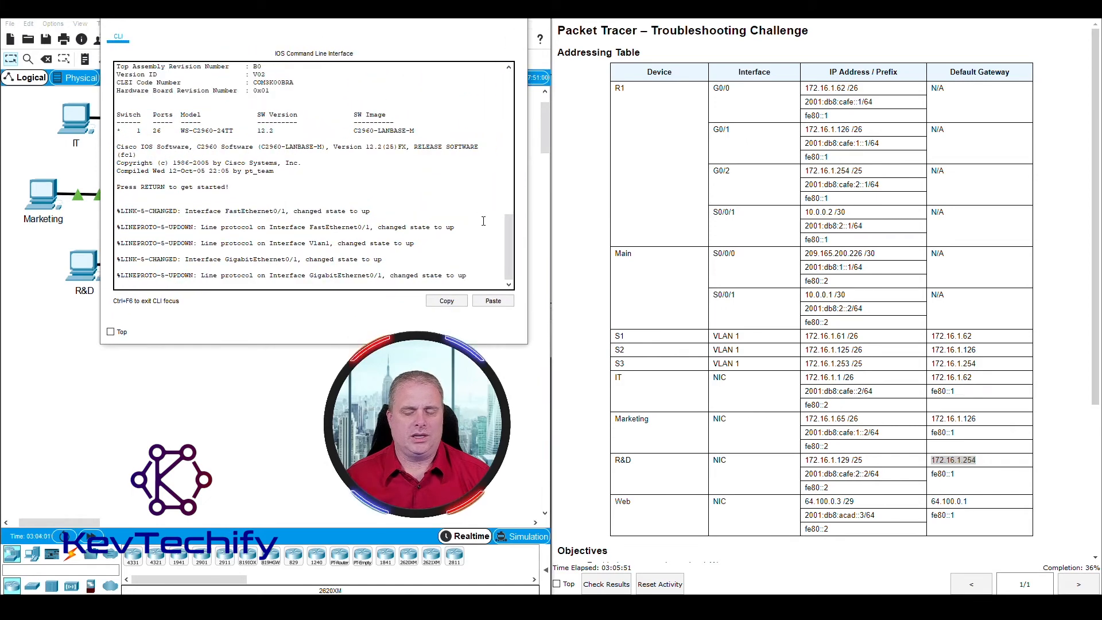
click(473, 155)
key(Return)
key(Return)
key(Return)
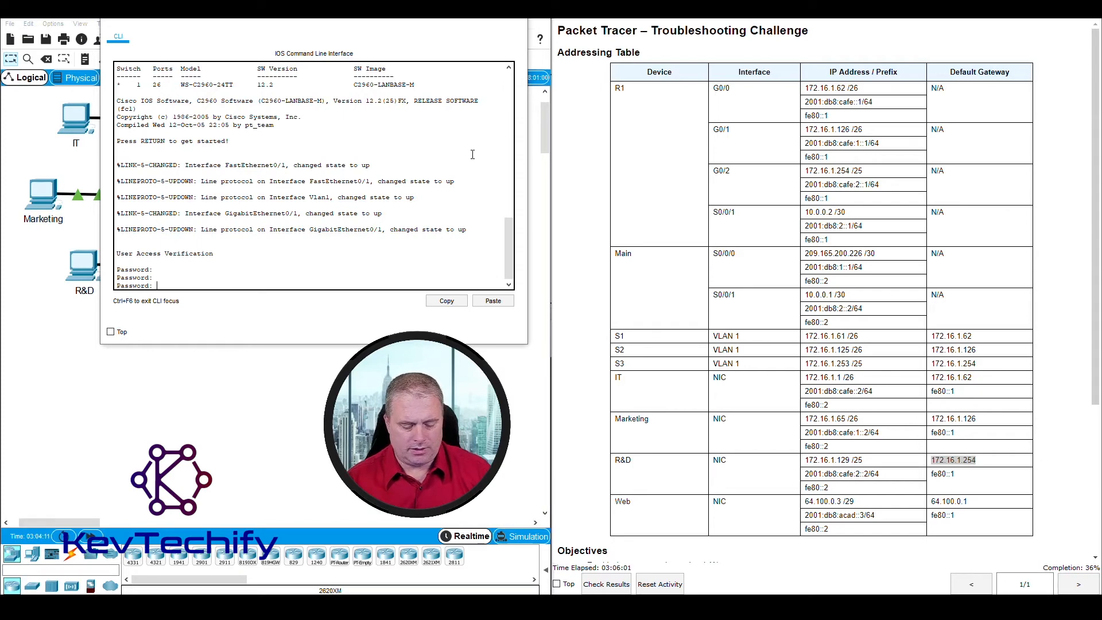
key(Return)
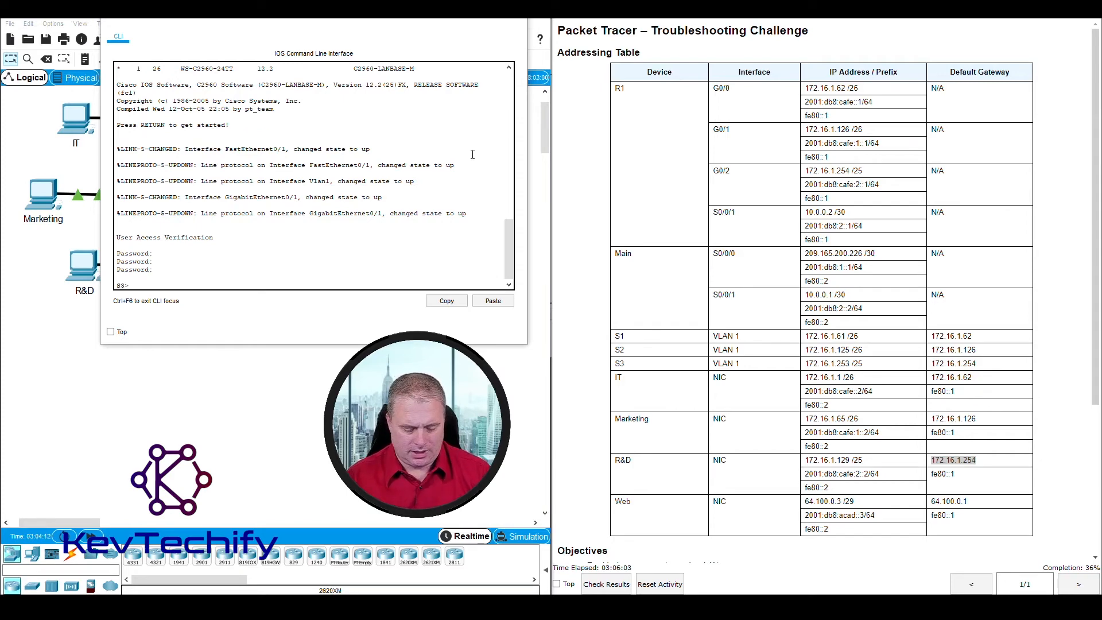
key(Return)
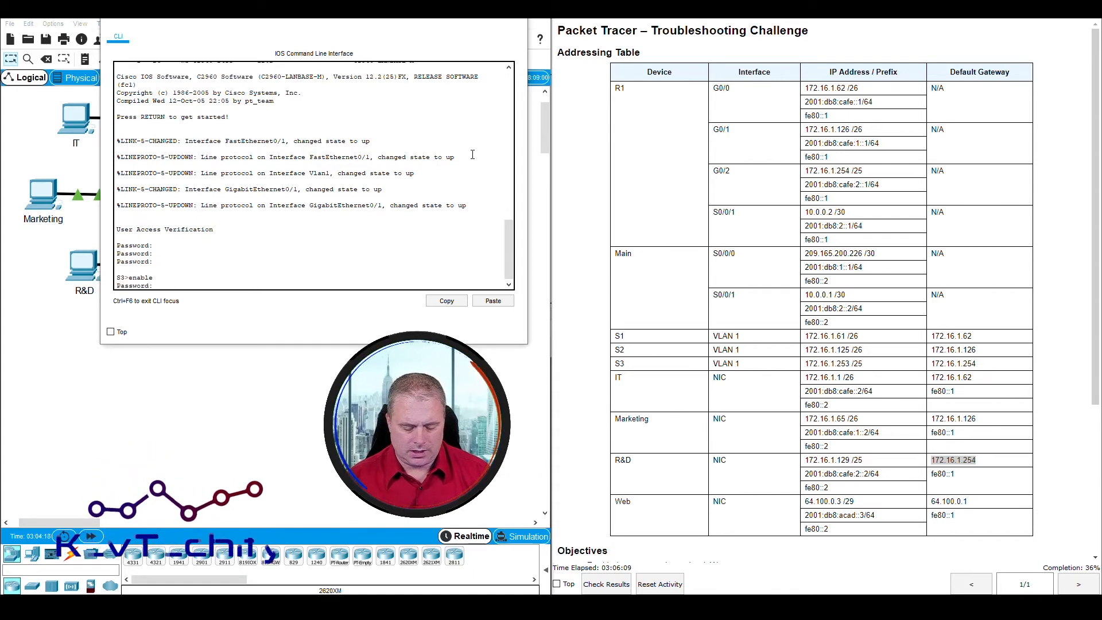
key(Return)
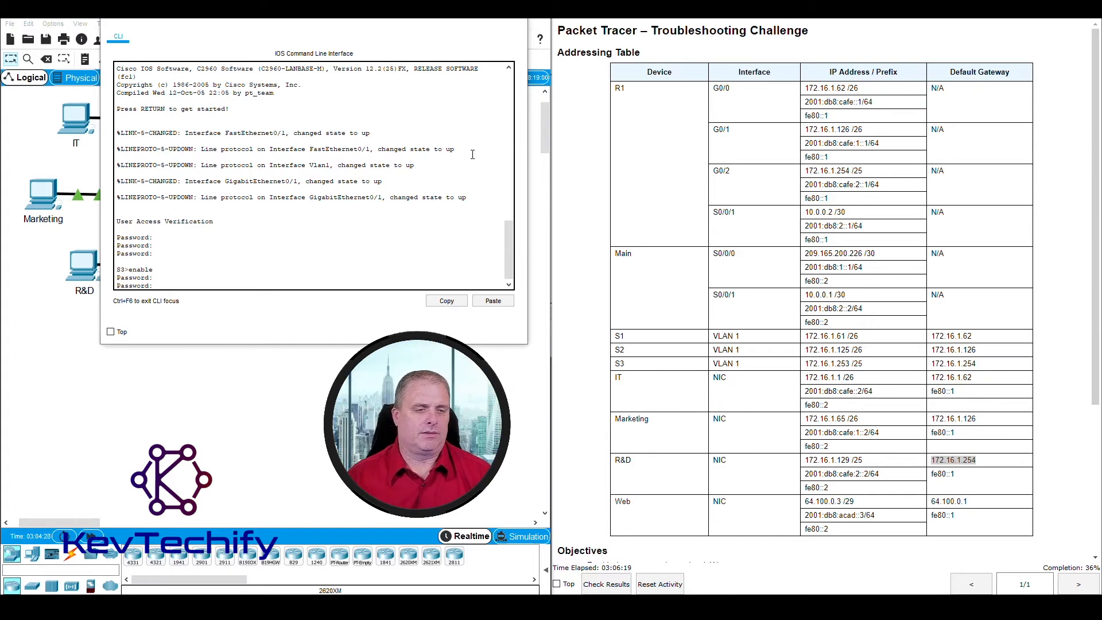
key(Return)
key(Return)
key(Return)
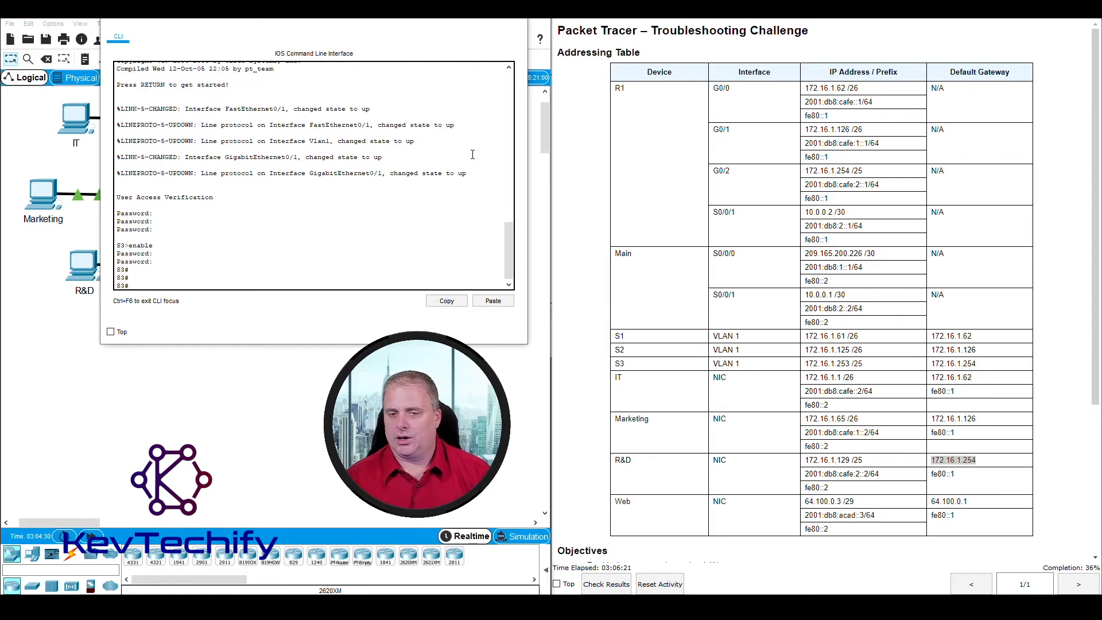
Step: Ping S3's default gateway 172.16.1.254 with 5/5 success
text(p)
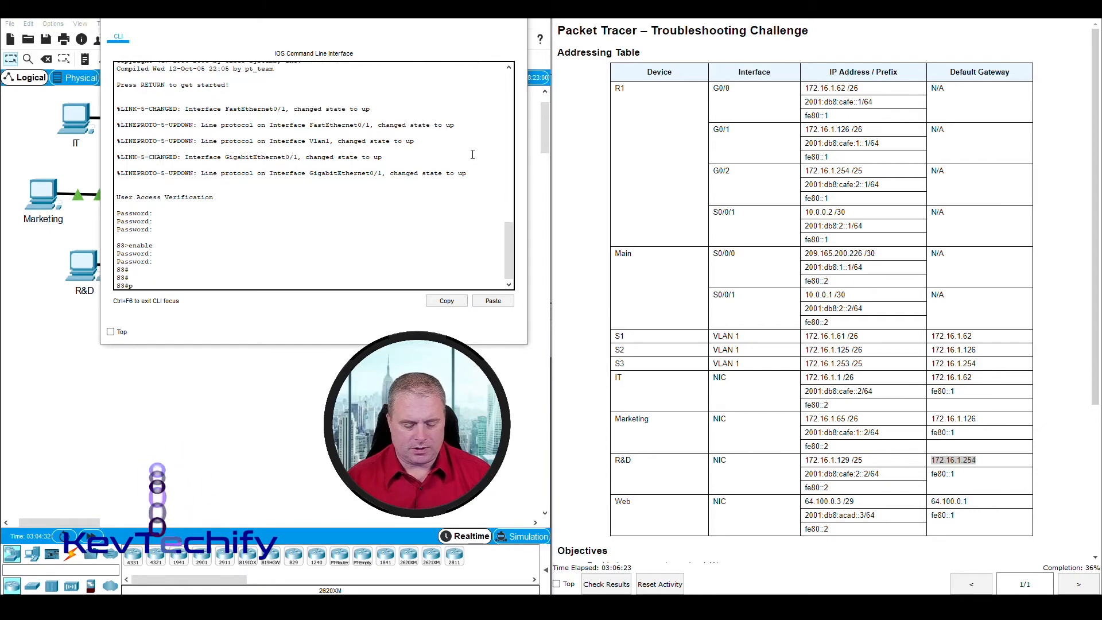
text(ing)
click(908, 364)
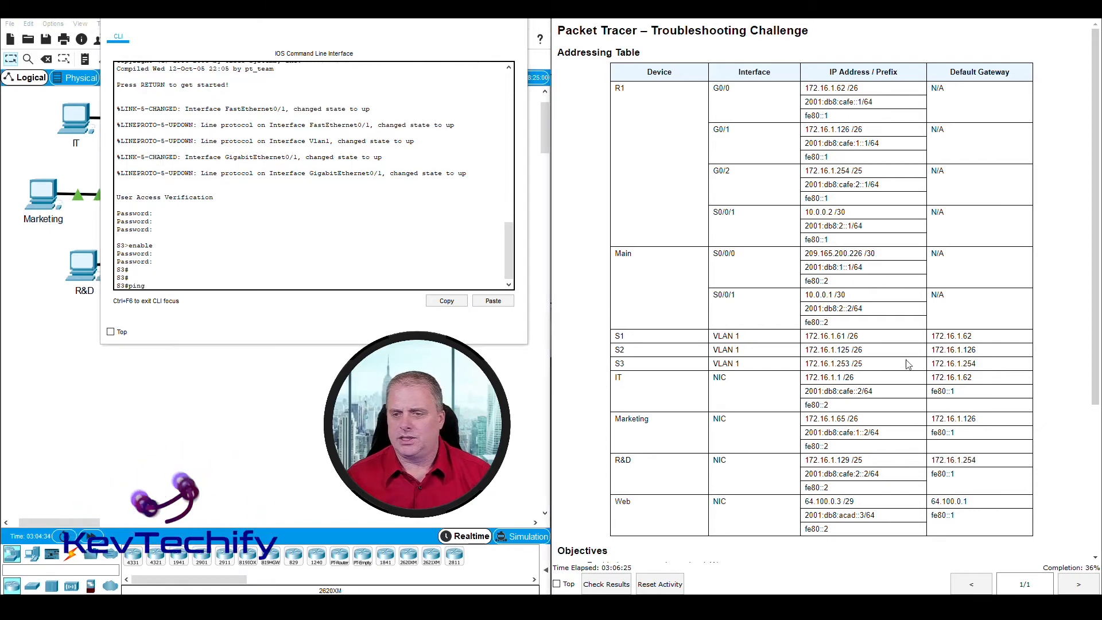
drag(930, 364, 981, 368)
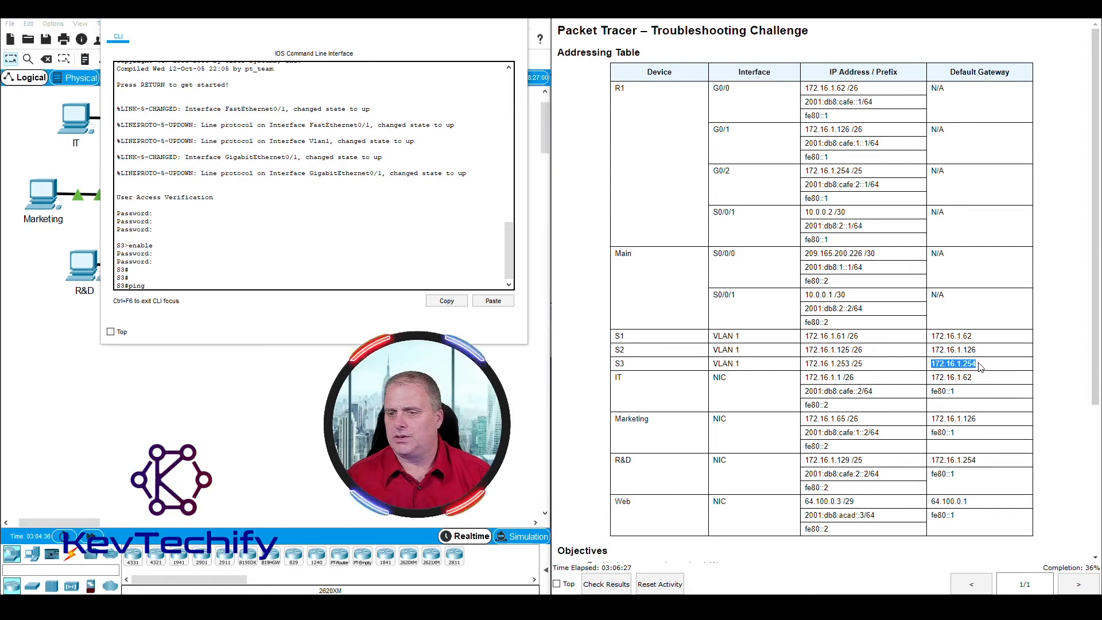
click(167, 286)
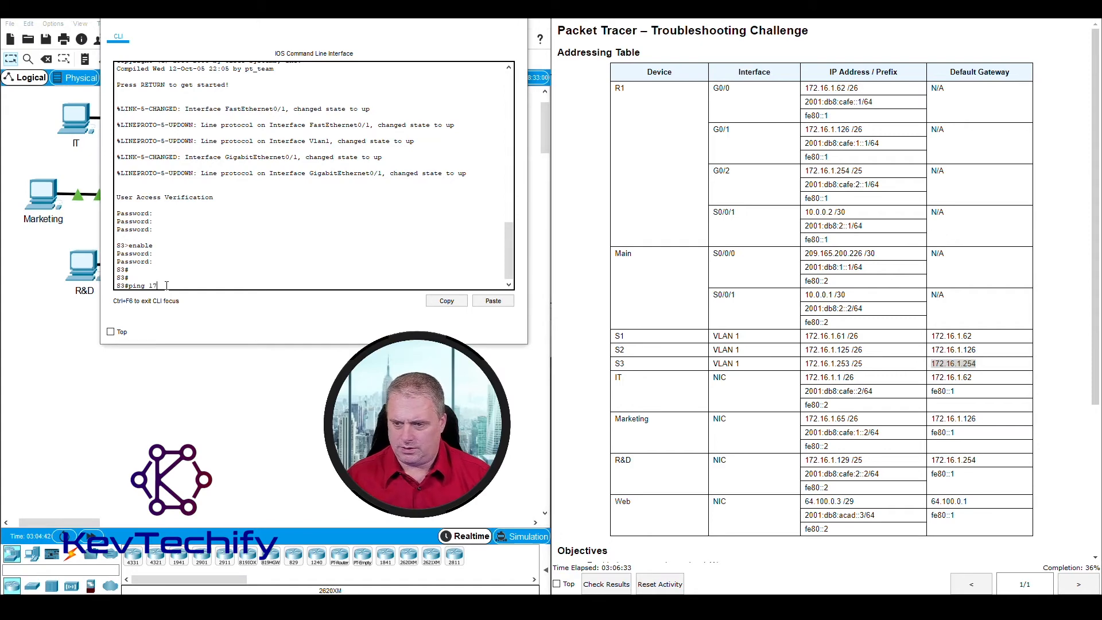
text(172.16)
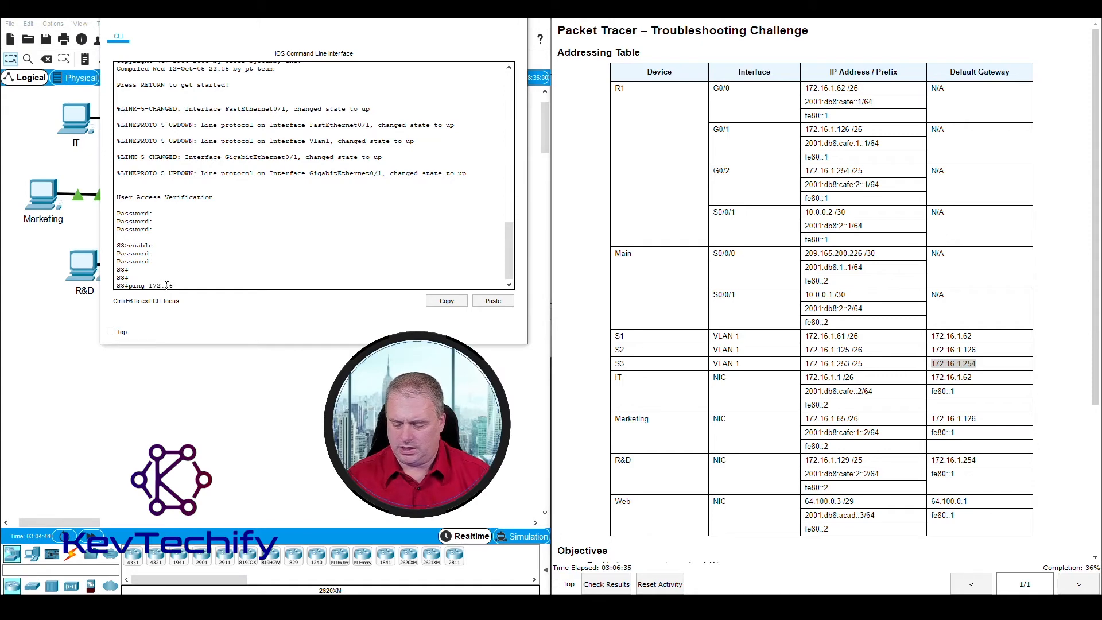
text(.1.2)
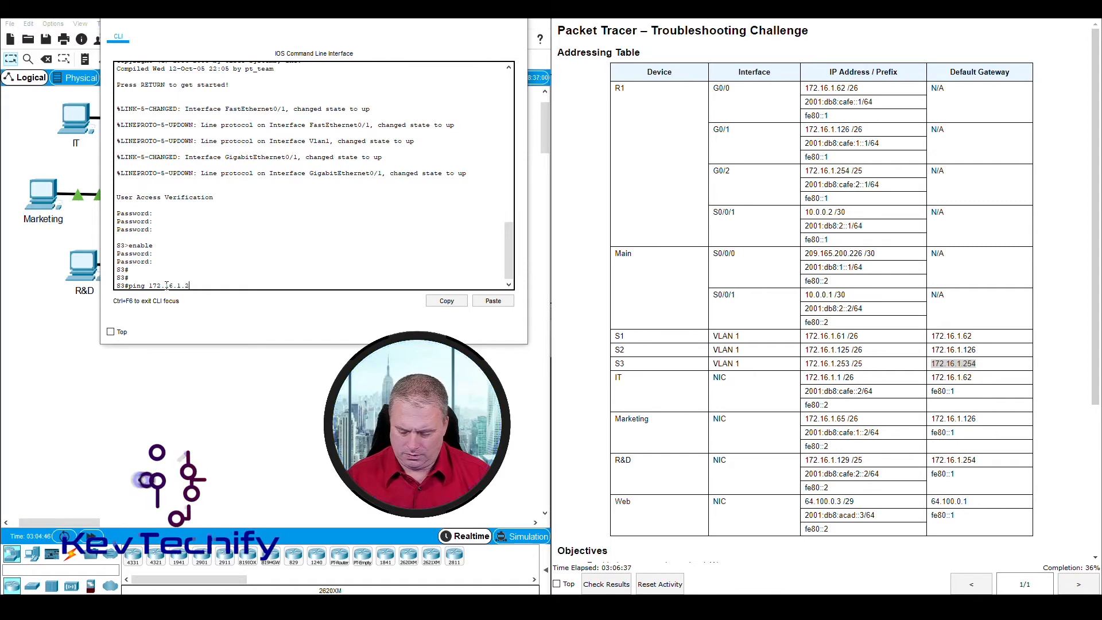
text(54)
key(Return)
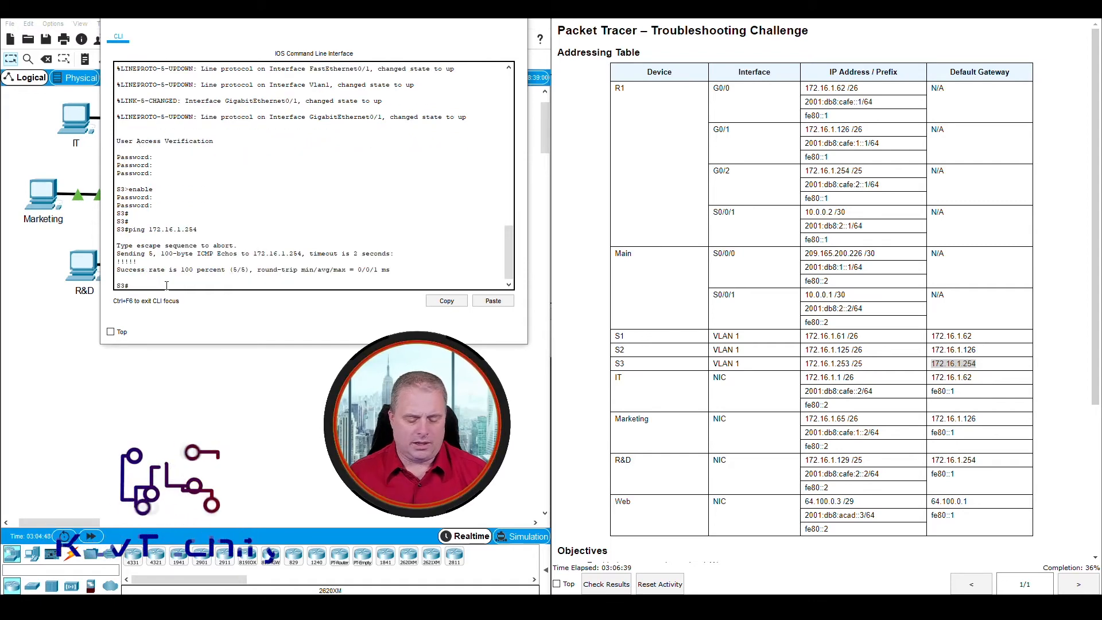
Step: Ping 64.100.0.3 from S3 at 5/5; 2001:db8:acad::3 is unrecognized; close the console
text(ping)
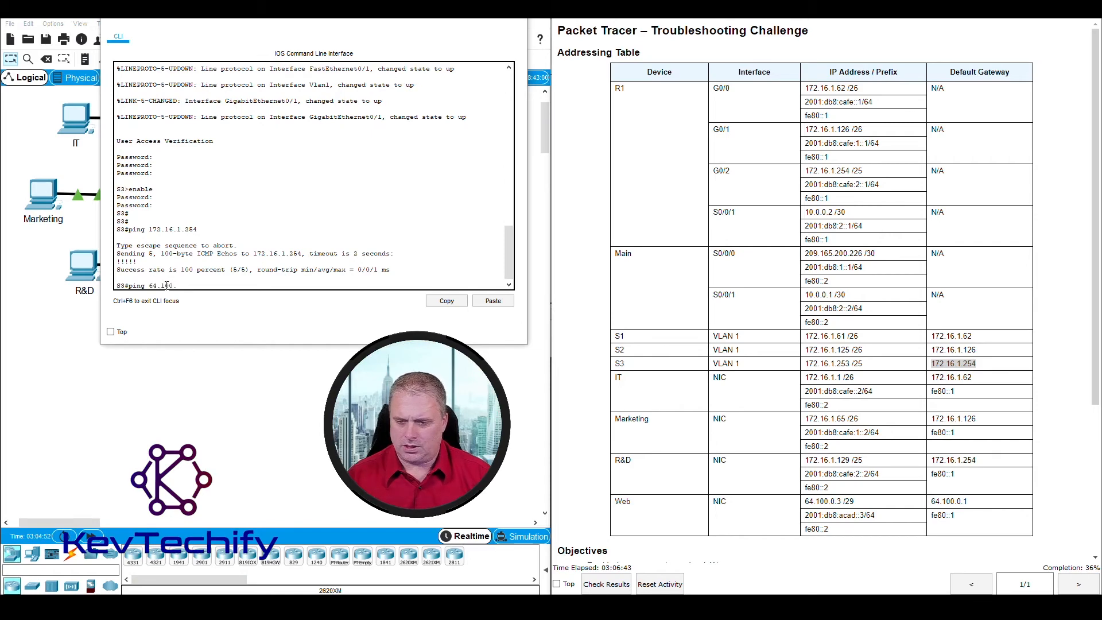
text( 64.100.0.3)
key(Return)
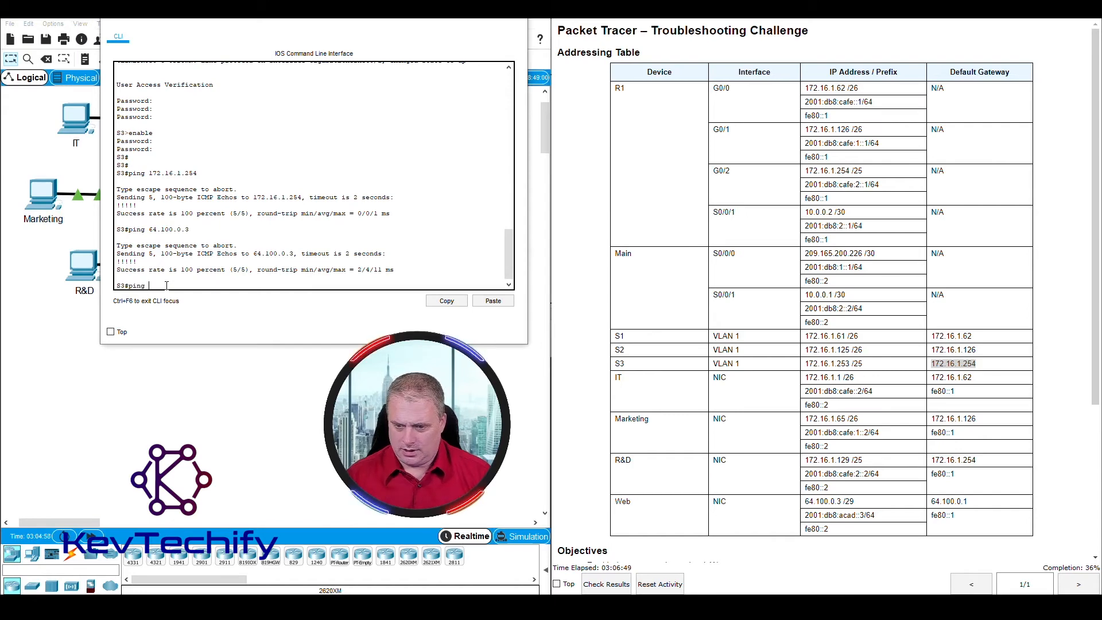
text(ping 20)
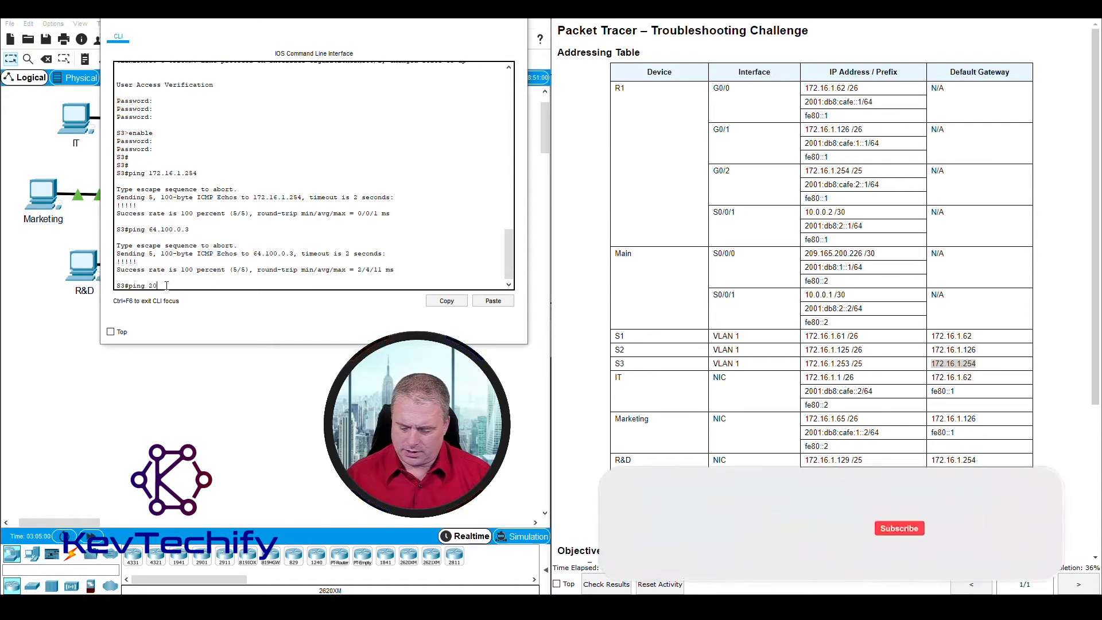
text(01:db)
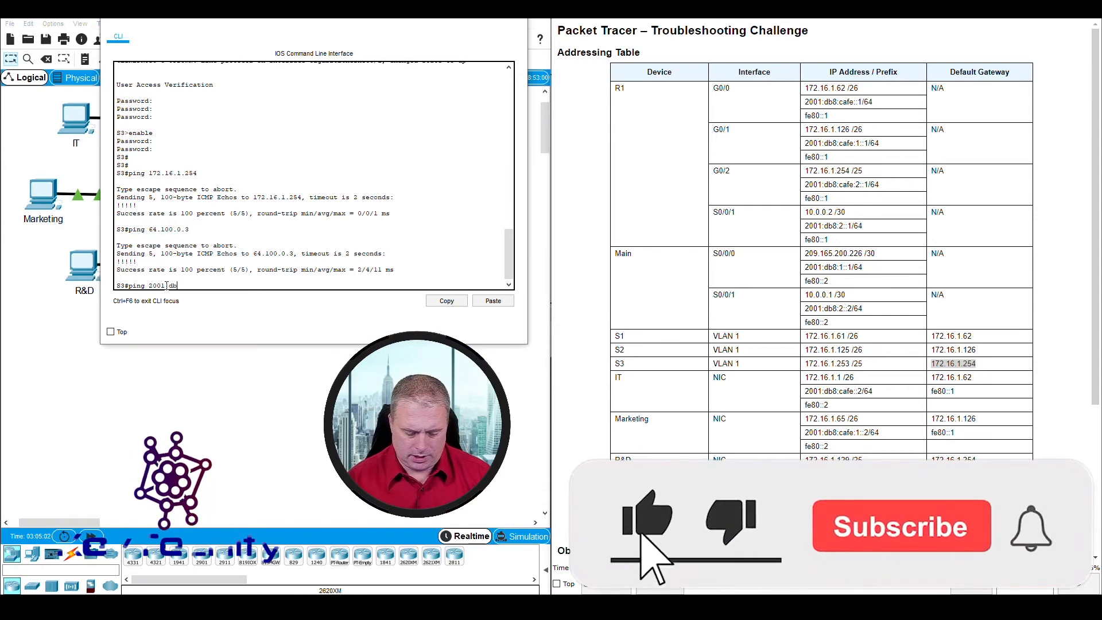
text(8:acad::3)
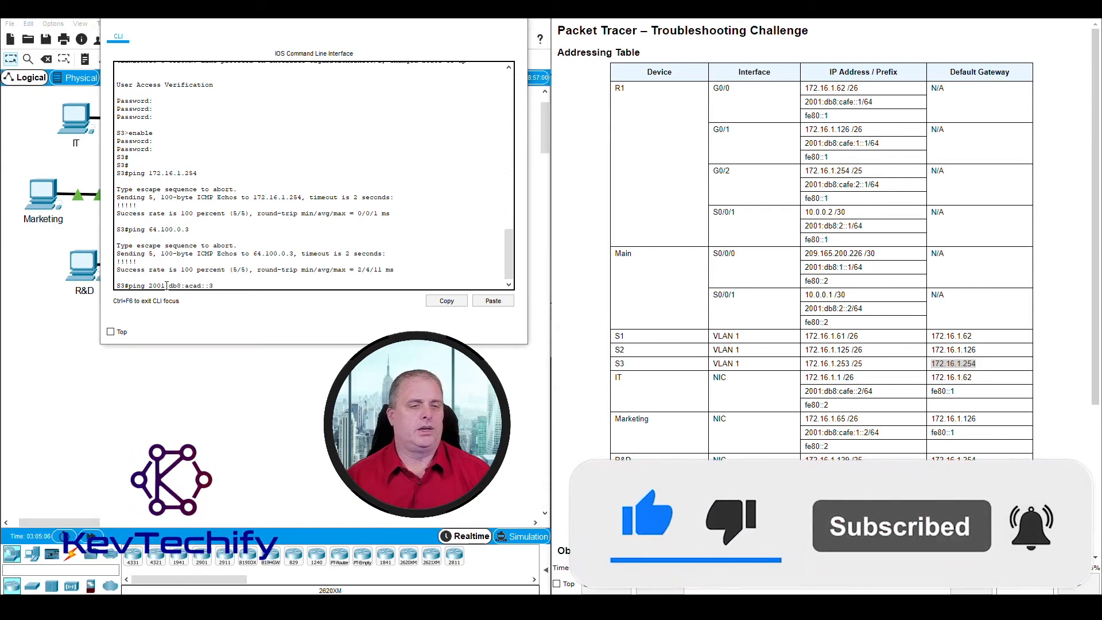
key(Return)
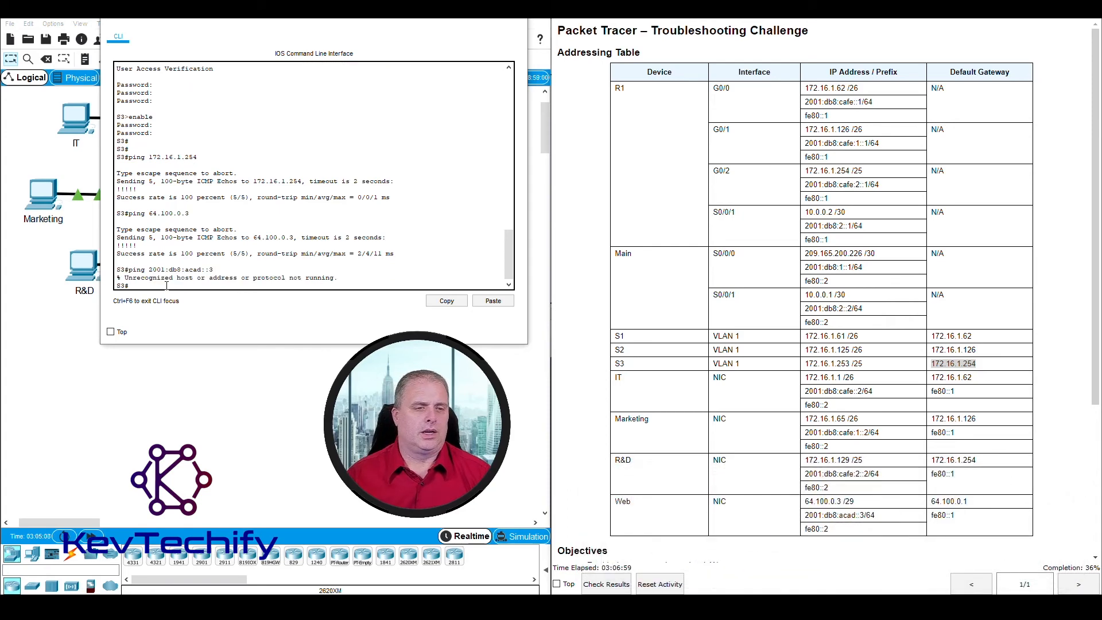
key(Up)
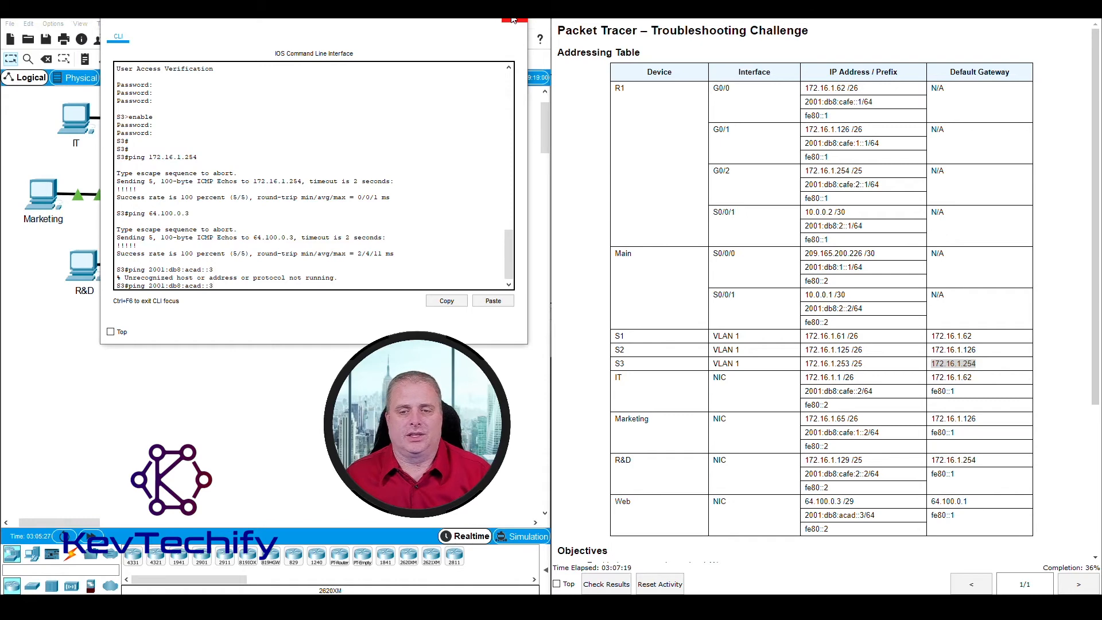
click(514, 20)
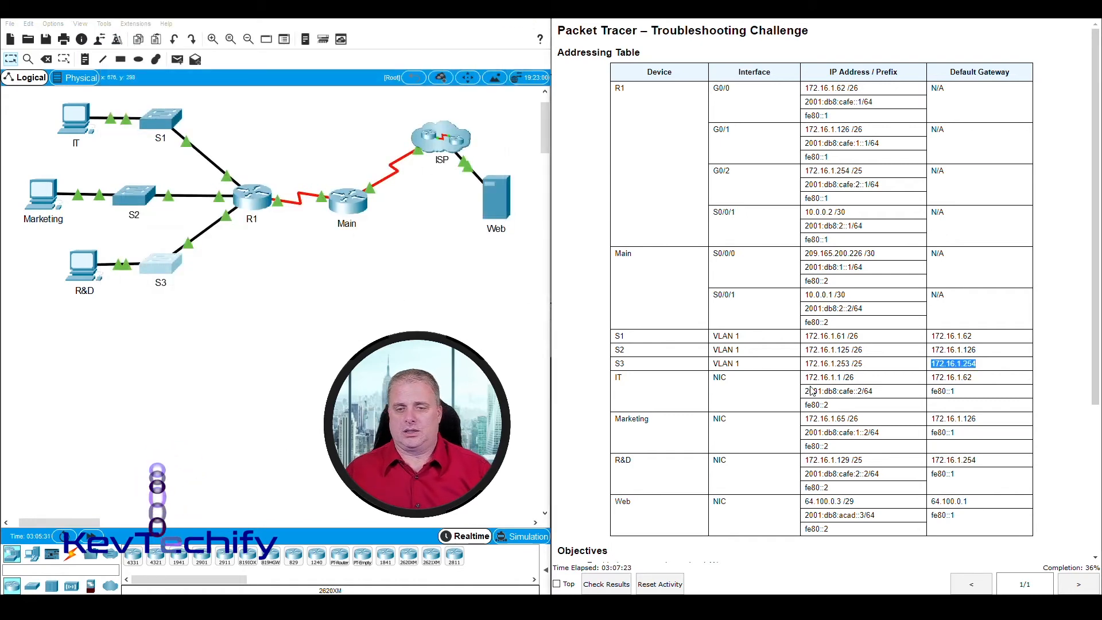
Step: Reopen the IT PC's command prompt, showing the 4/4 ping reply from 2001:db8:cafe:2::2, on the left
scroll(746, 393, down, 3)
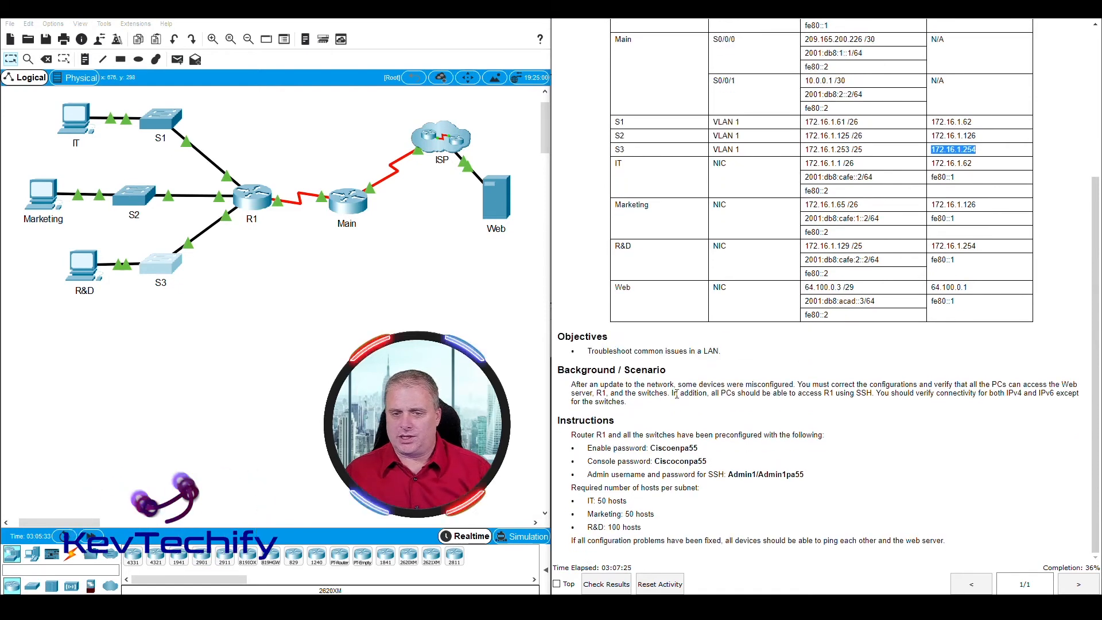
drag(677, 394, 800, 394)
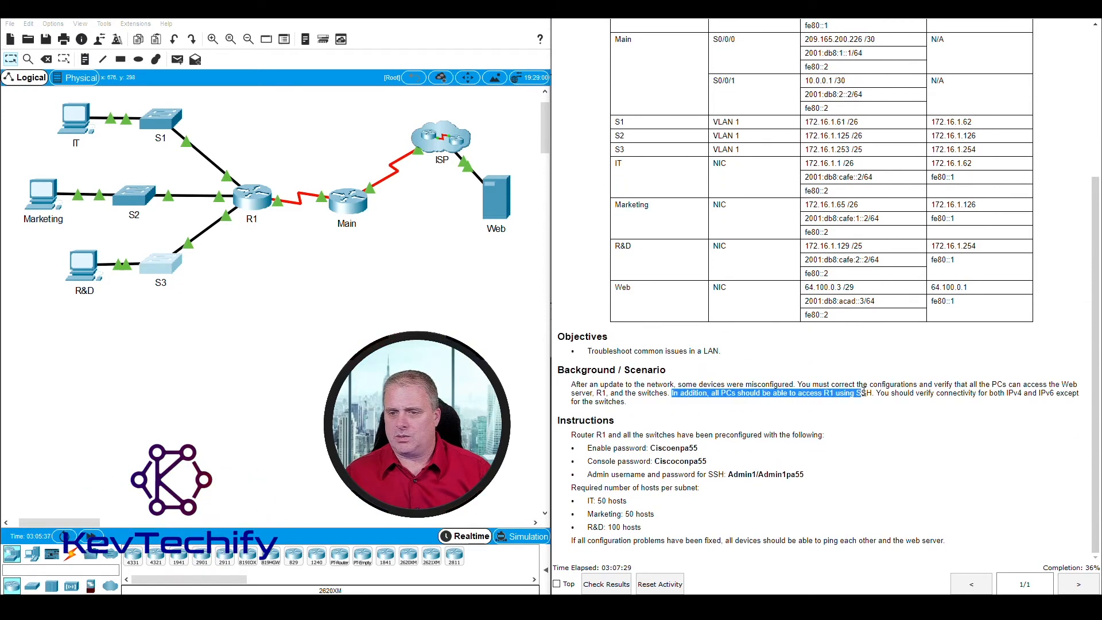
scroll(323, 304, up, 1)
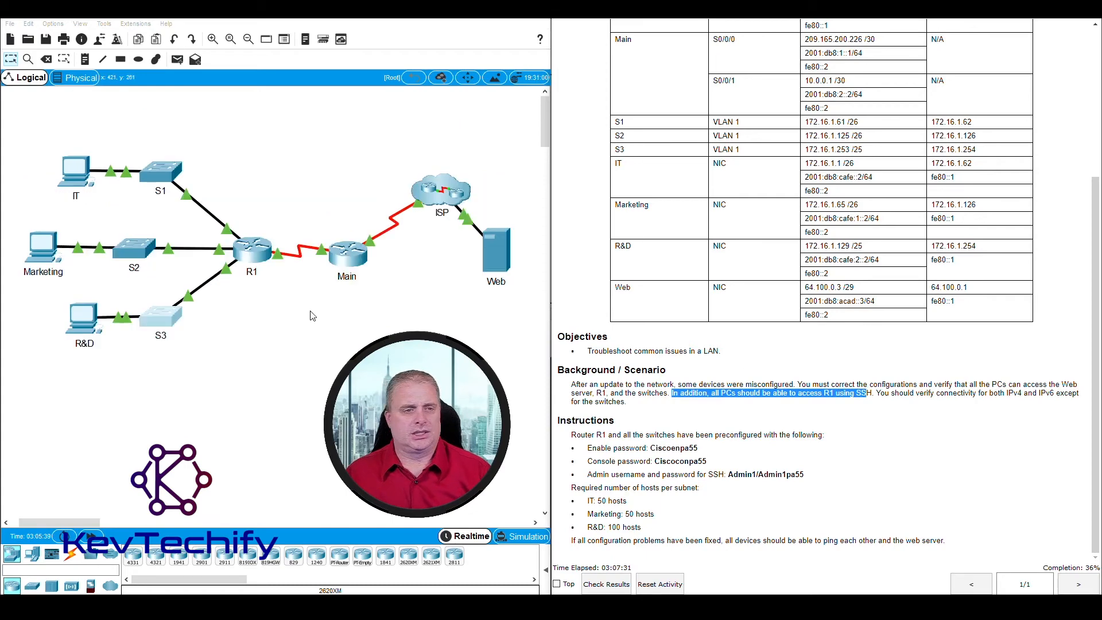
click(220, 305)
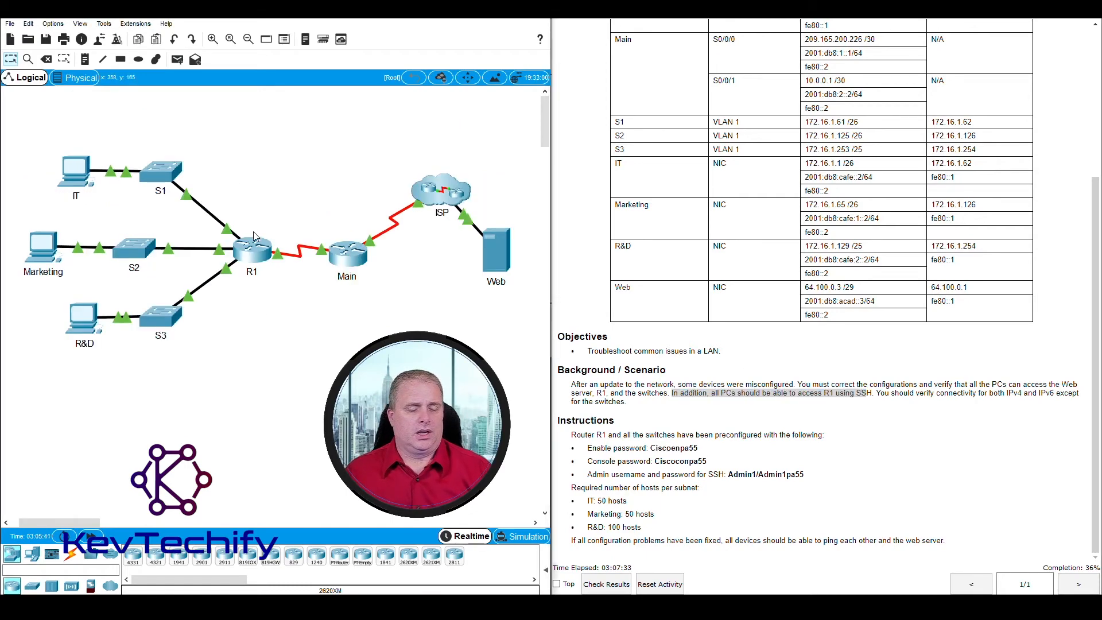
click(80, 175)
drag(516, 29, 238, 23)
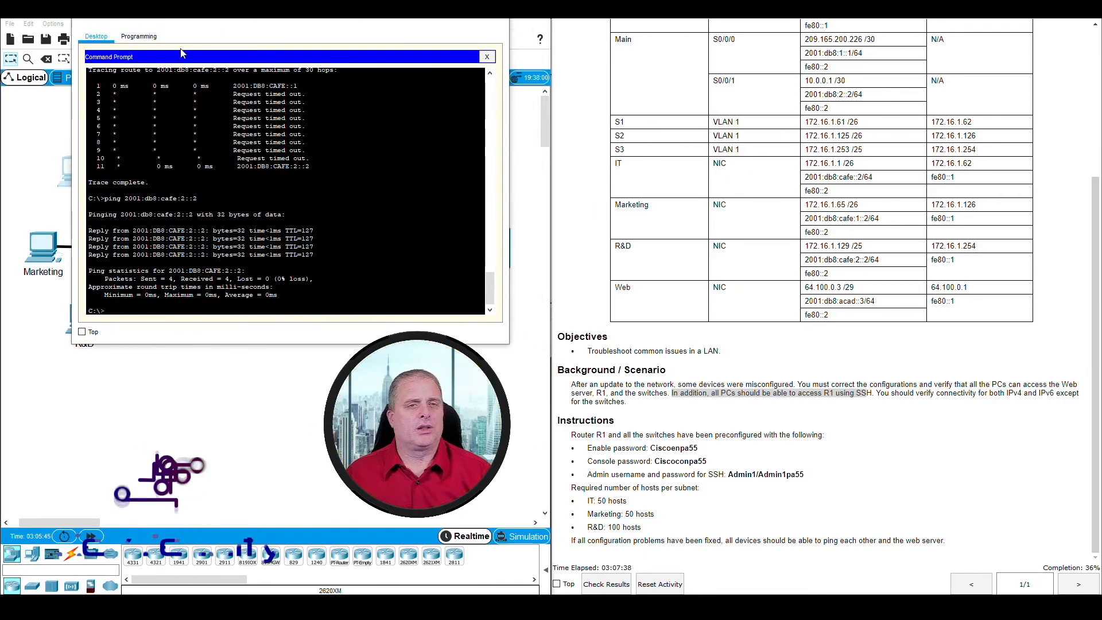
Step: Switch the IT PC from Command Prompt to its Telnet / SSH client and find R1's address 172.16.1.62
click(487, 56)
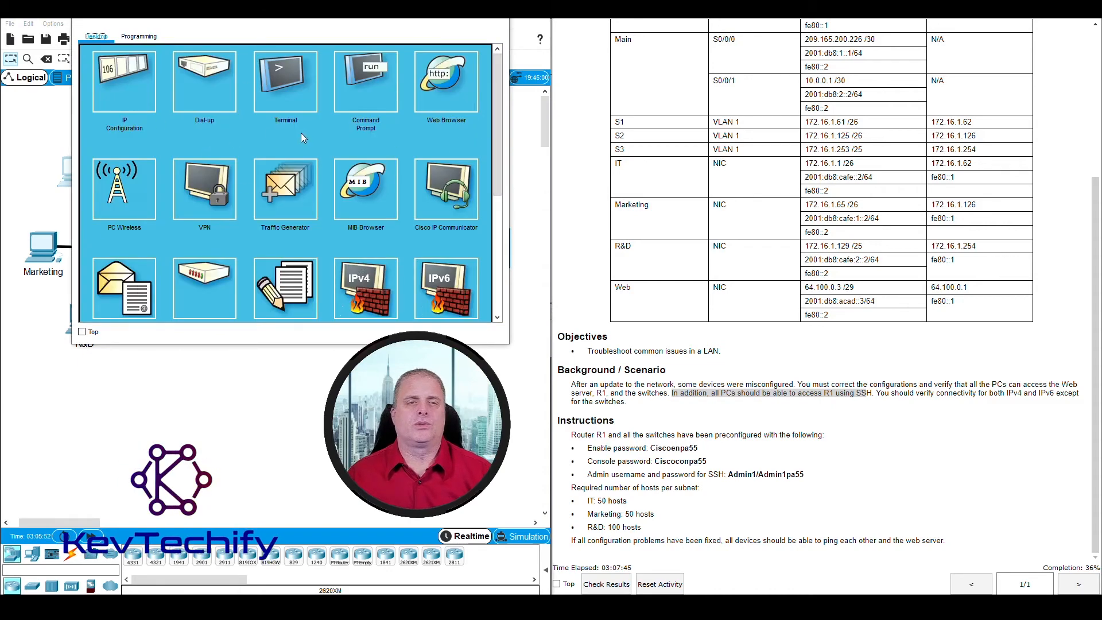
scroll(302, 133, down, 3)
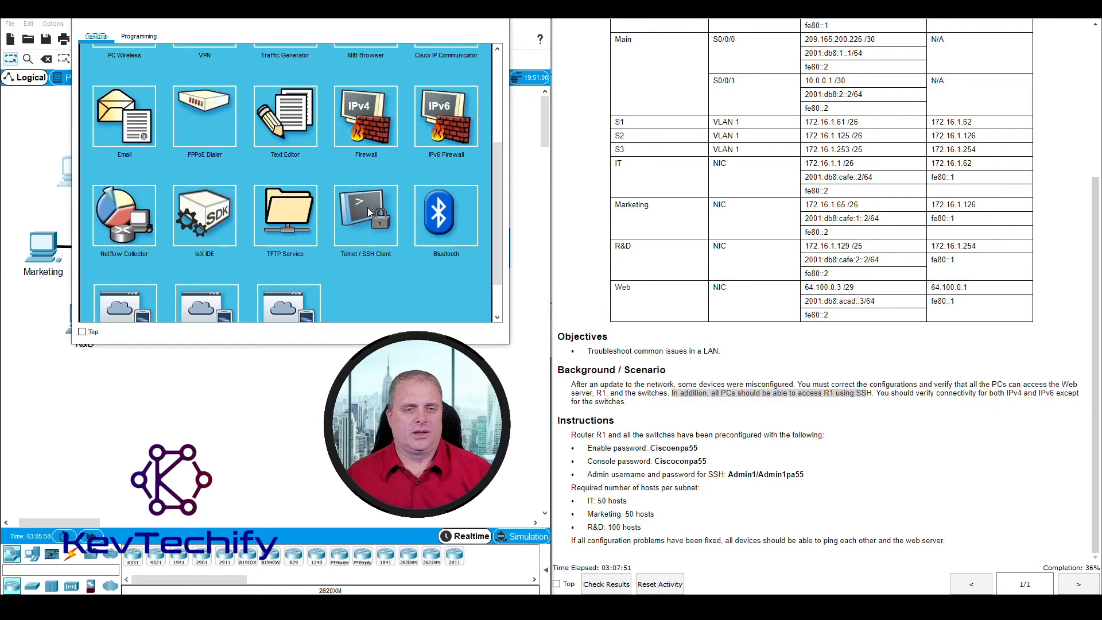
click(363, 213)
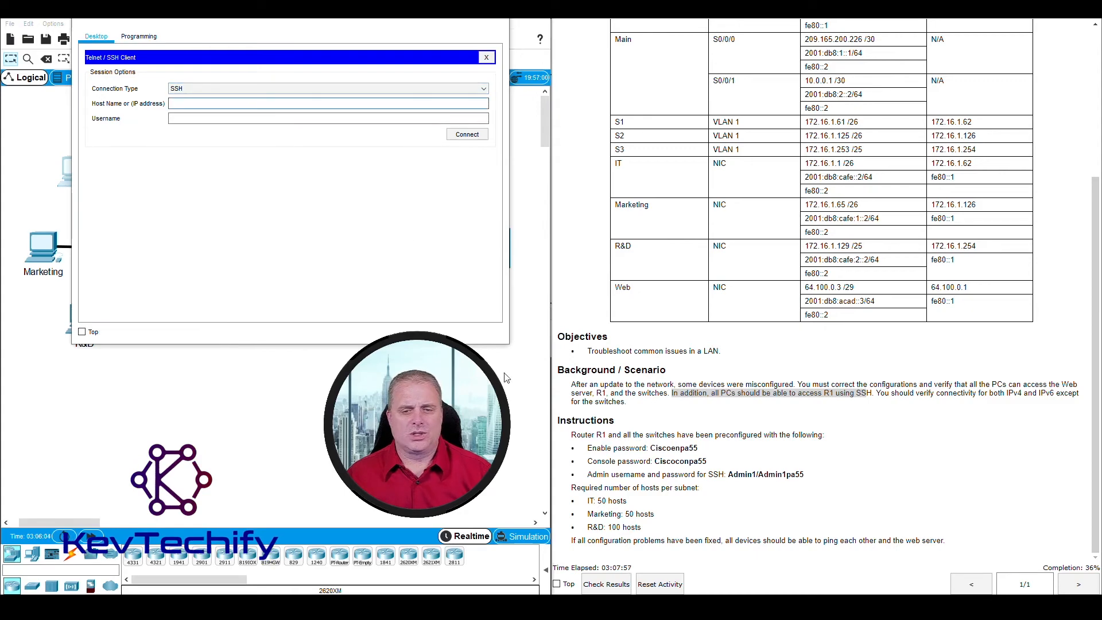
drag(379, 21, 764, 62)
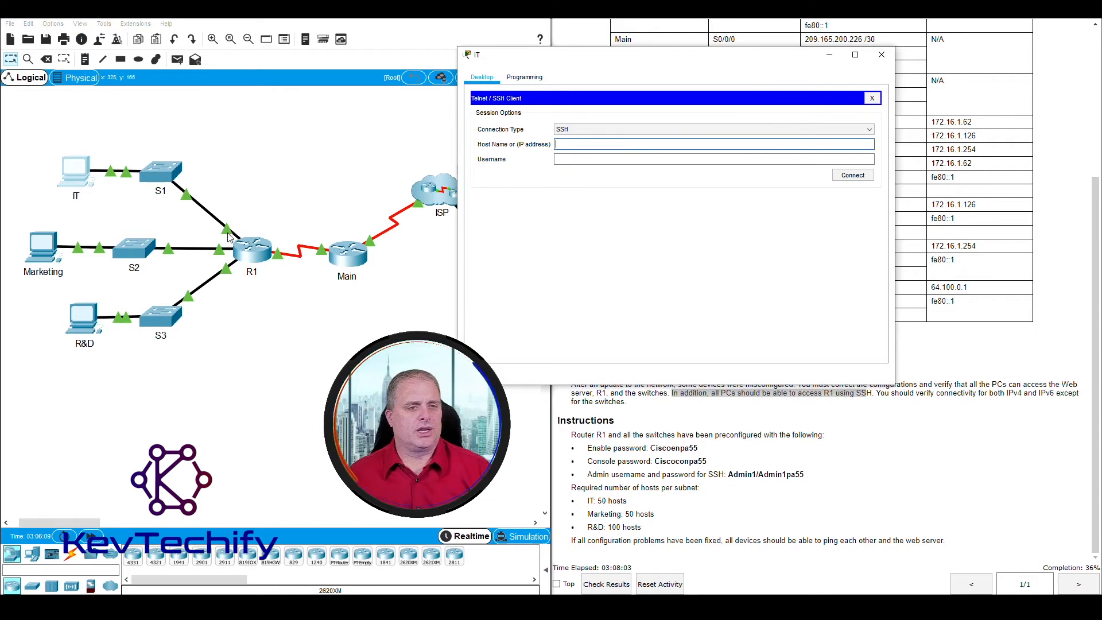
drag(601, 65, 229, 38)
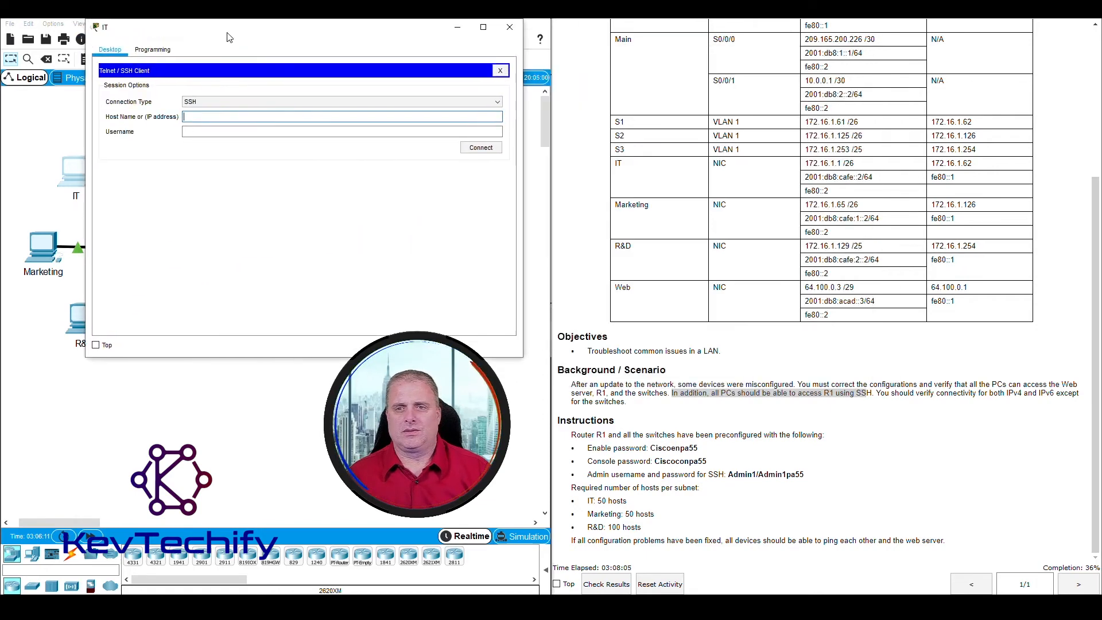
scroll(707, 296, up, 1)
scroll(707, 296, up, 5)
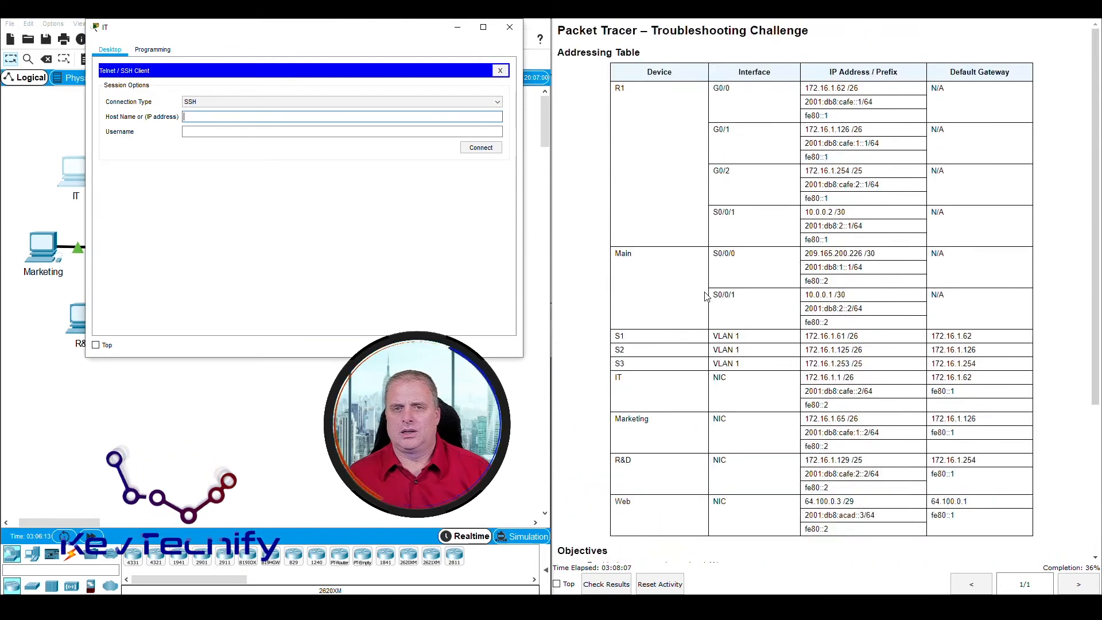
drag(717, 86, 872, 96)
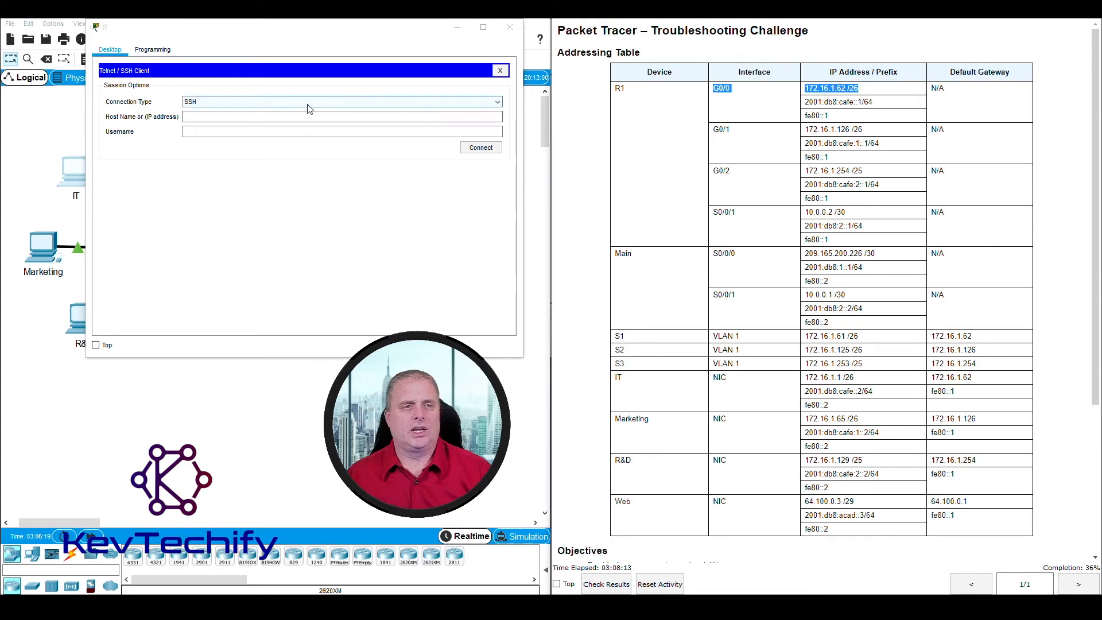
Step: Attempt SSH to 172.16.1.62 with the admin username; the session terminates and reconnecting is declined
click(274, 117)
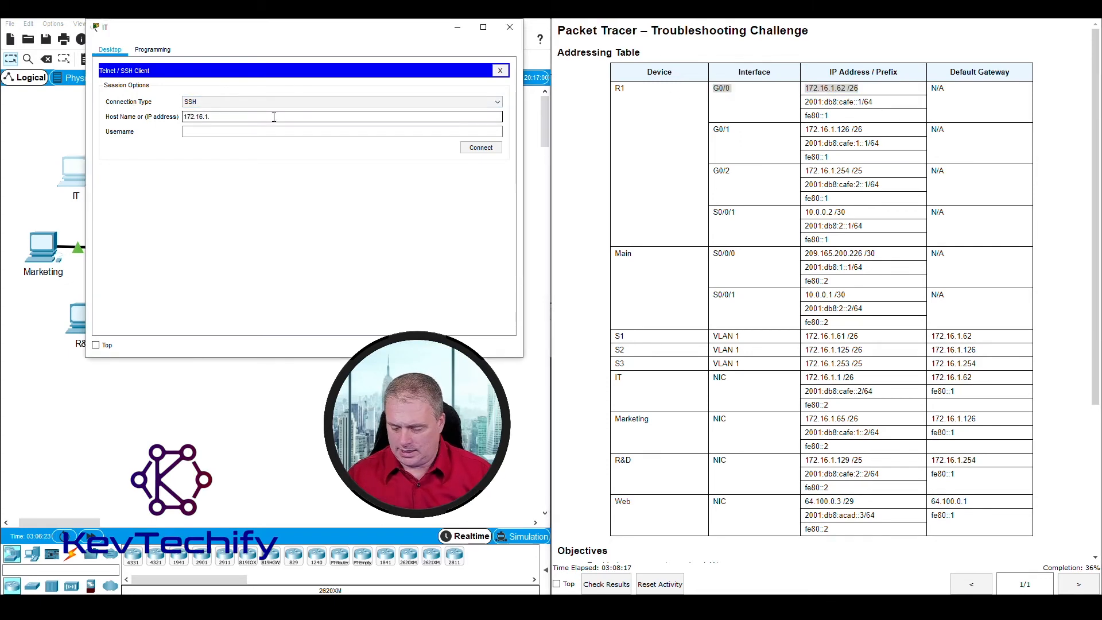
key(Tab)
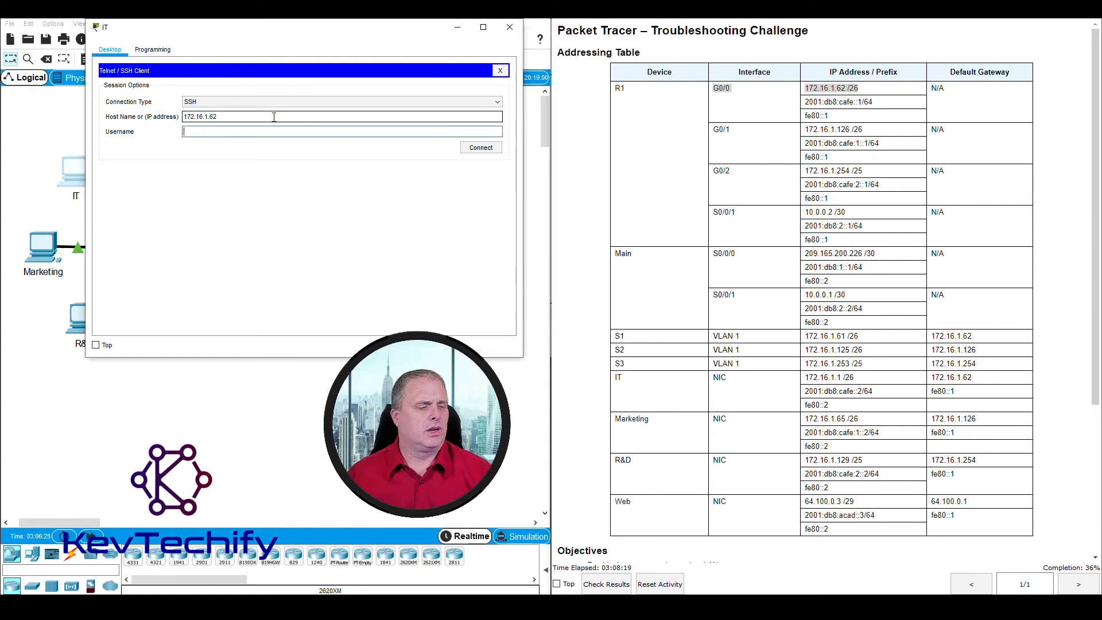
scroll(917, 270, down, 5)
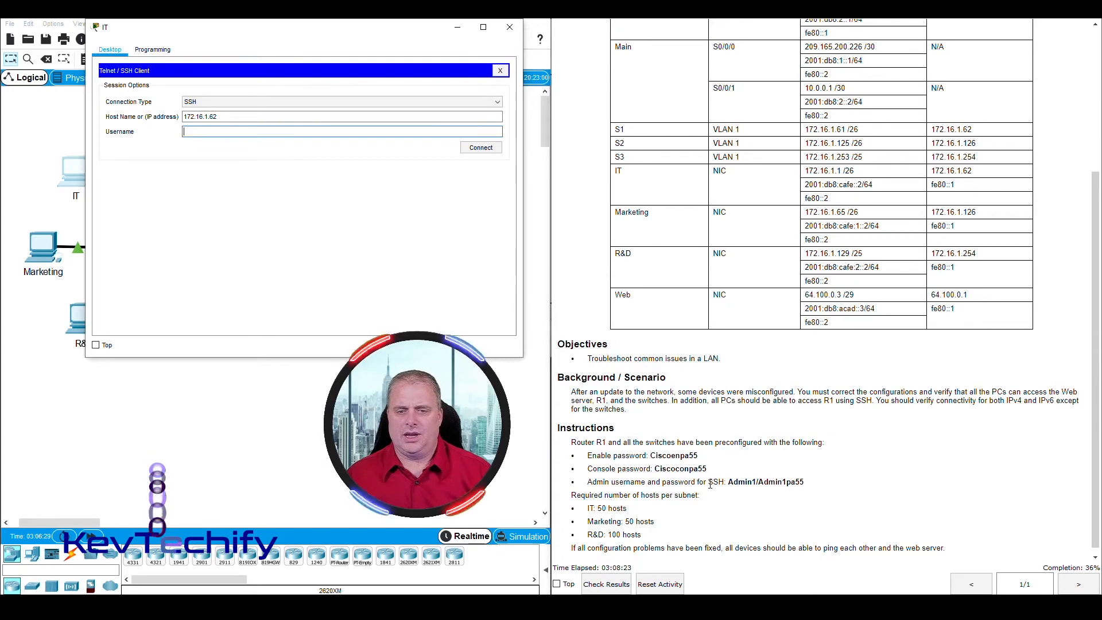
scroll(710, 486, down, 1)
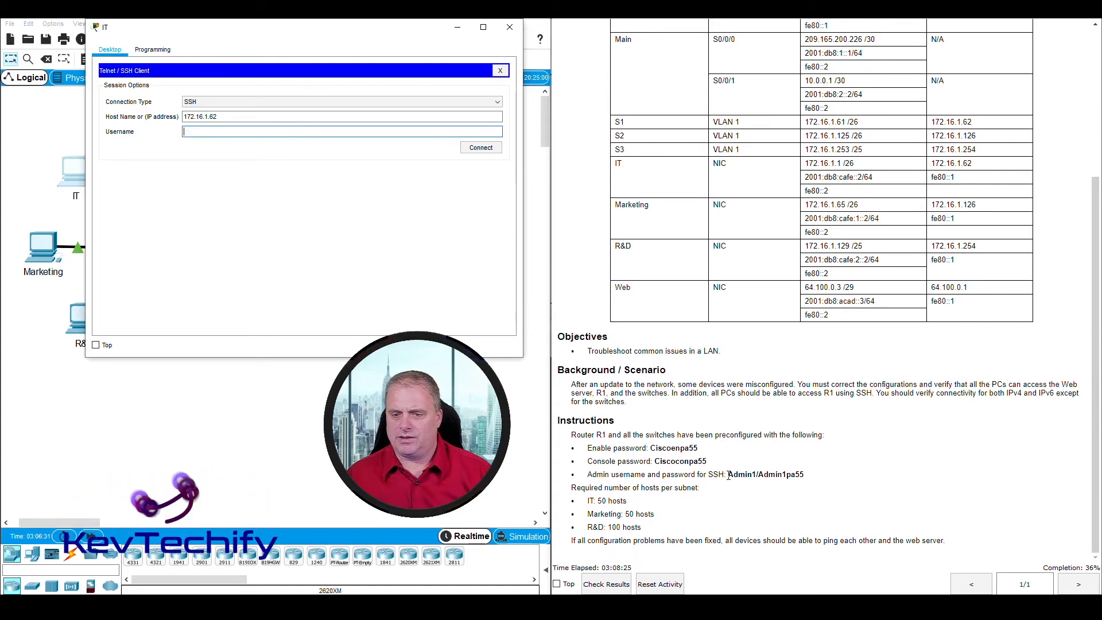
click(193, 133)
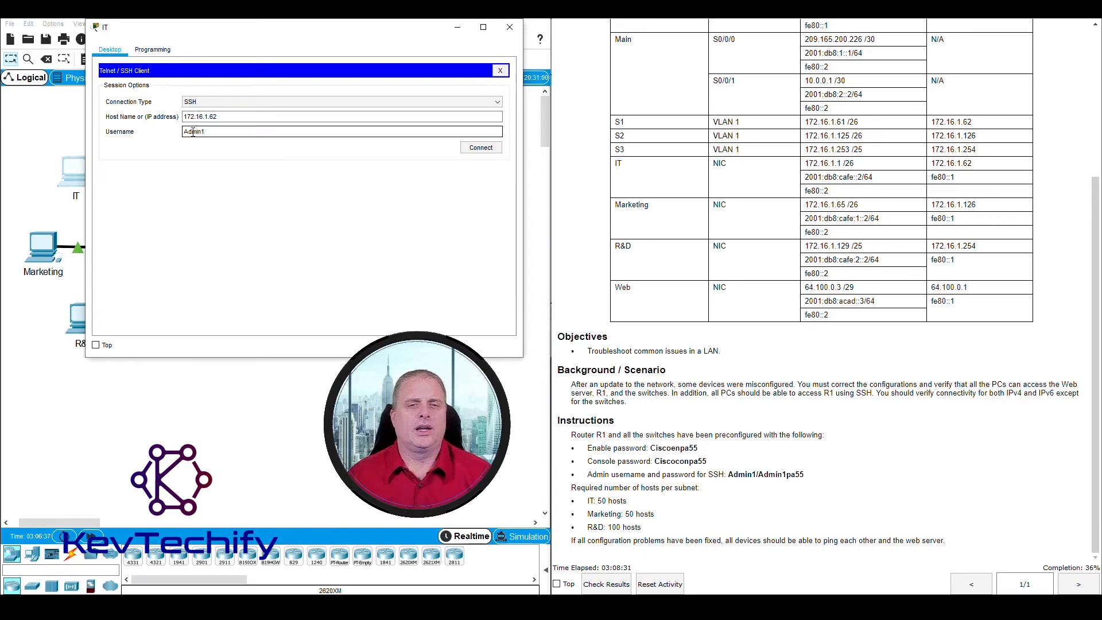
click(482, 148)
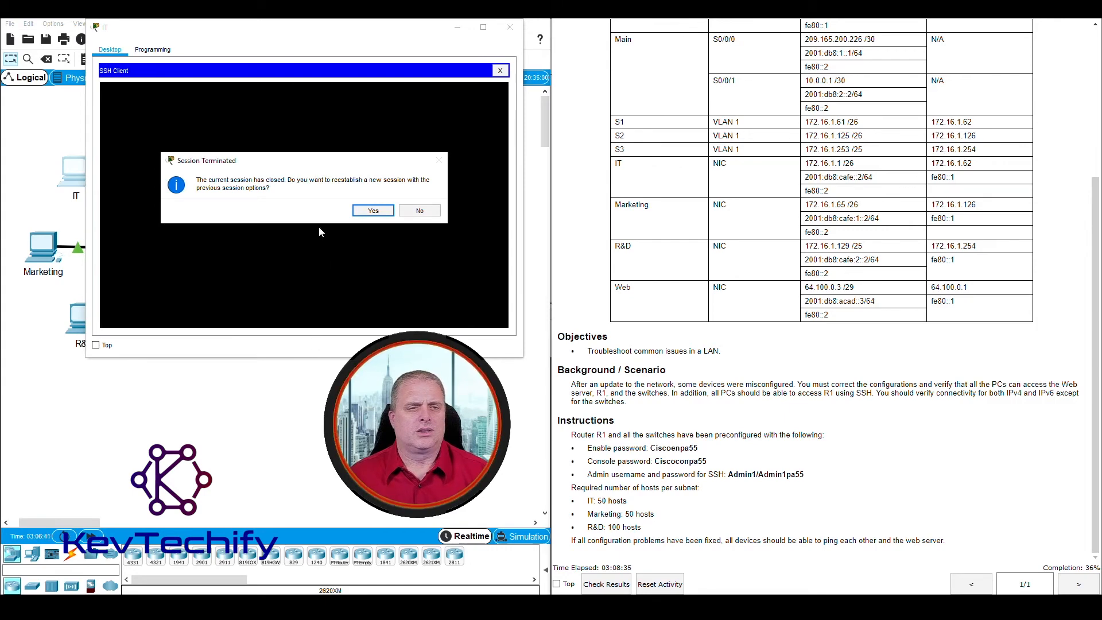
click(374, 212)
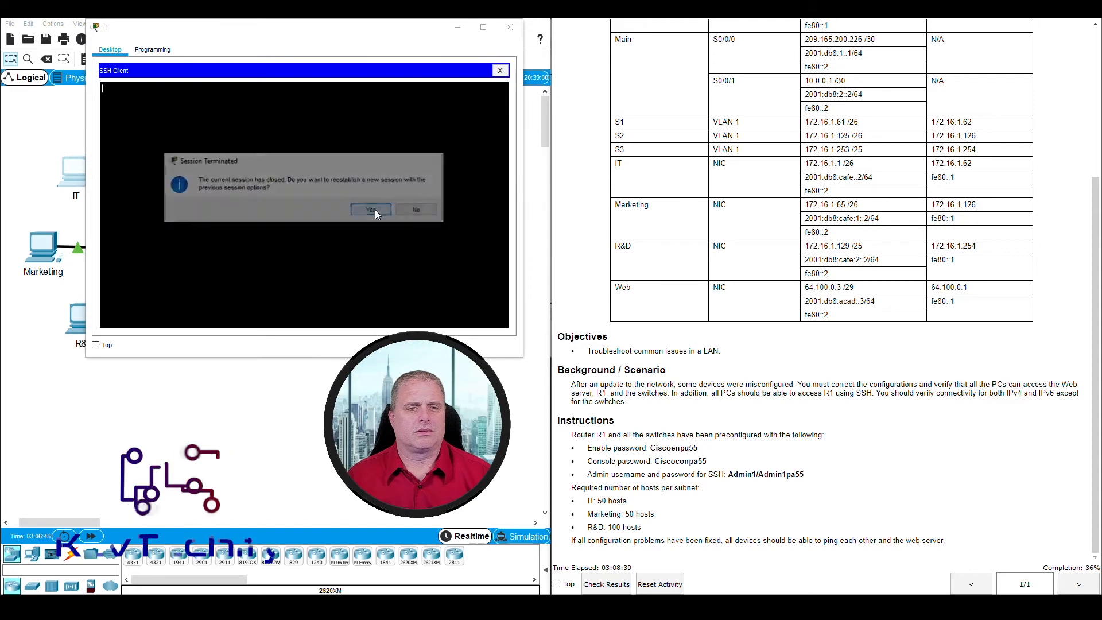
click(374, 211)
click(374, 212)
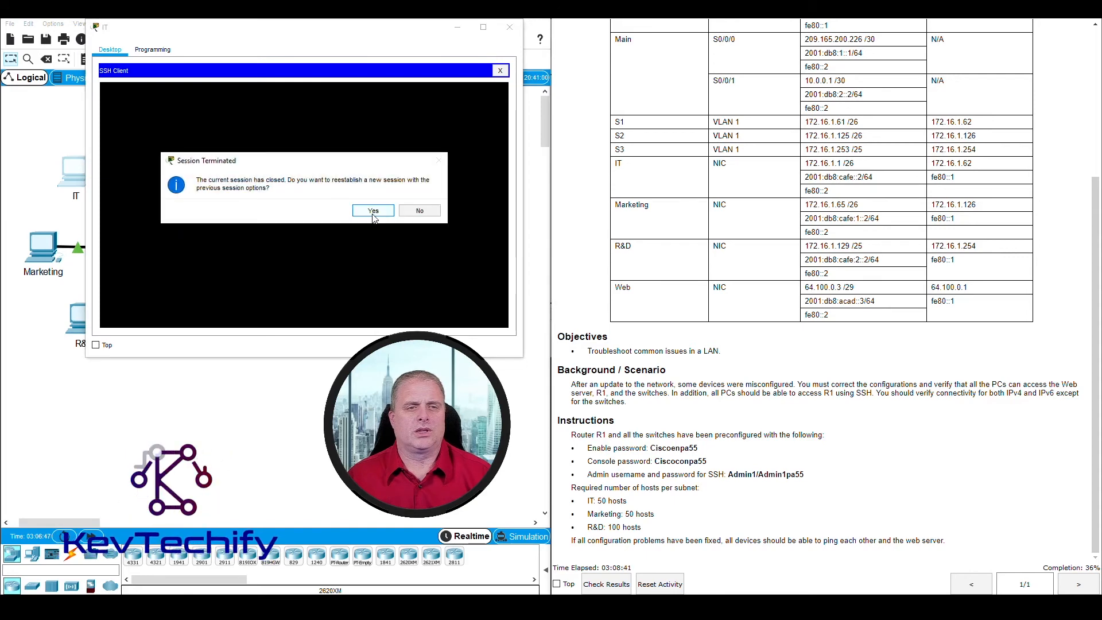
click(420, 210)
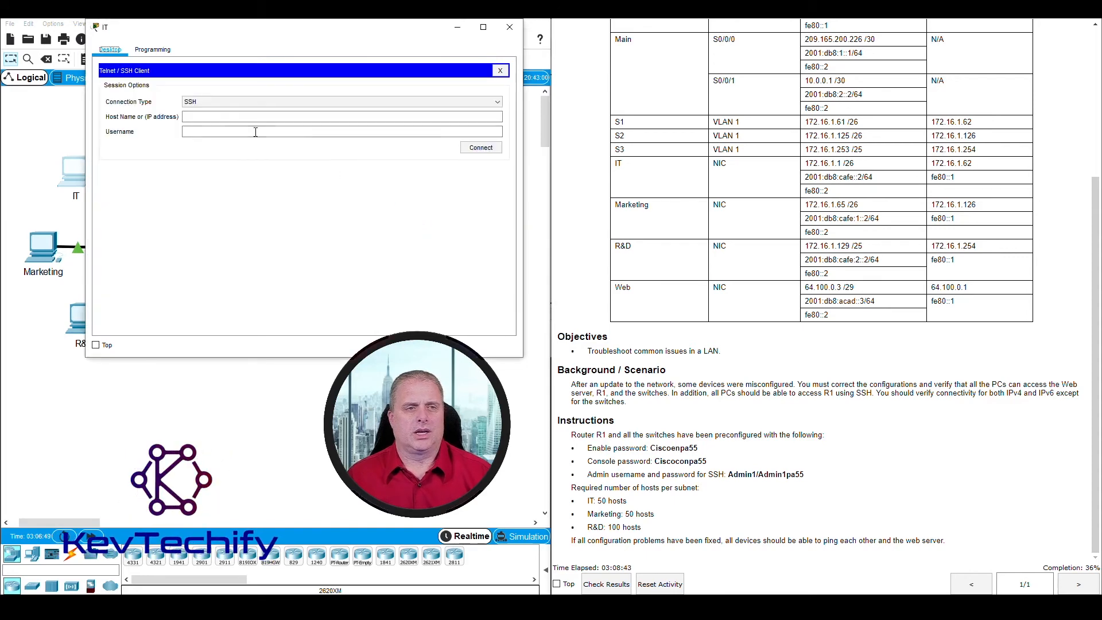
Step: Retry SSH to 172.16.1.62 as the admin user, dismiss the terminated session, and close the IT window
click(218, 117)
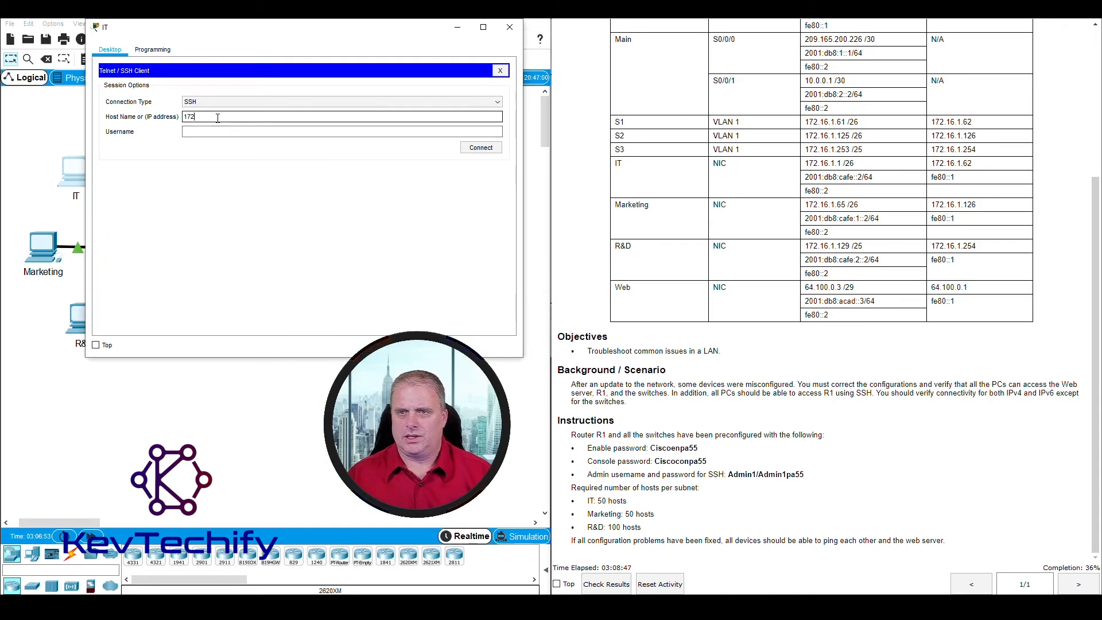
scroll(786, 167, up, 3)
scroll(785, 167, down, 1)
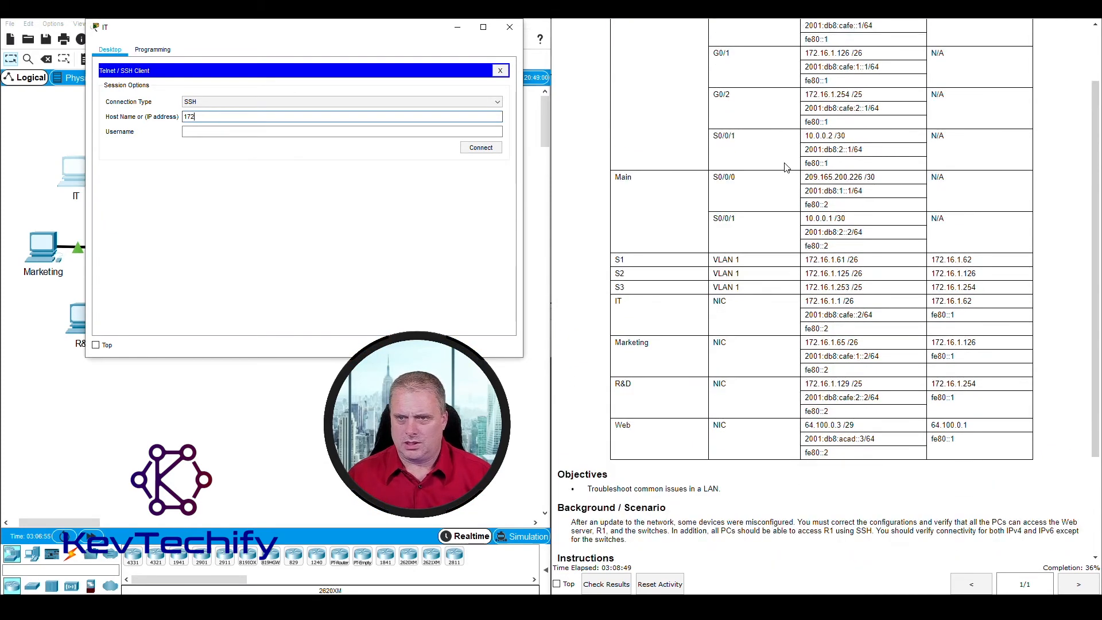
scroll(787, 167, up, 1)
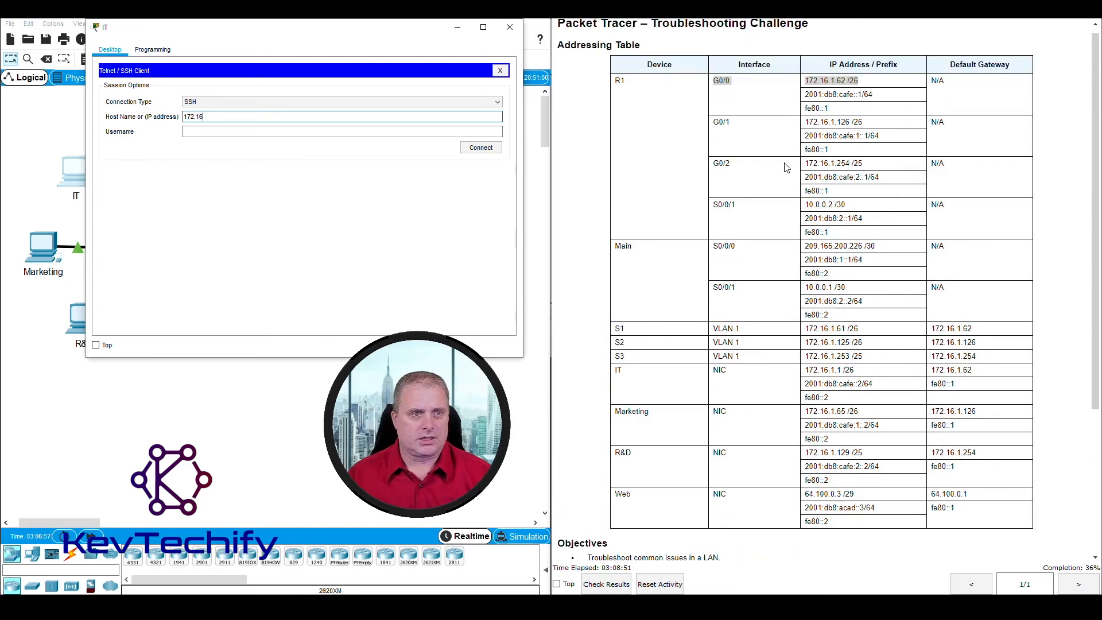
text(172.16.)
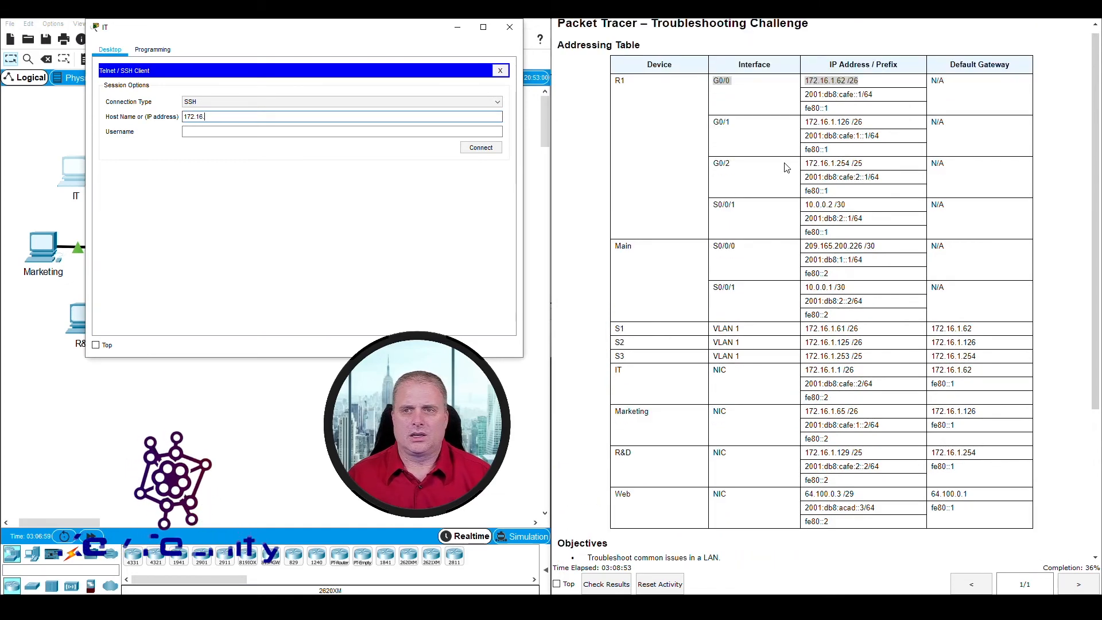
text(1.62)
key(Tab)
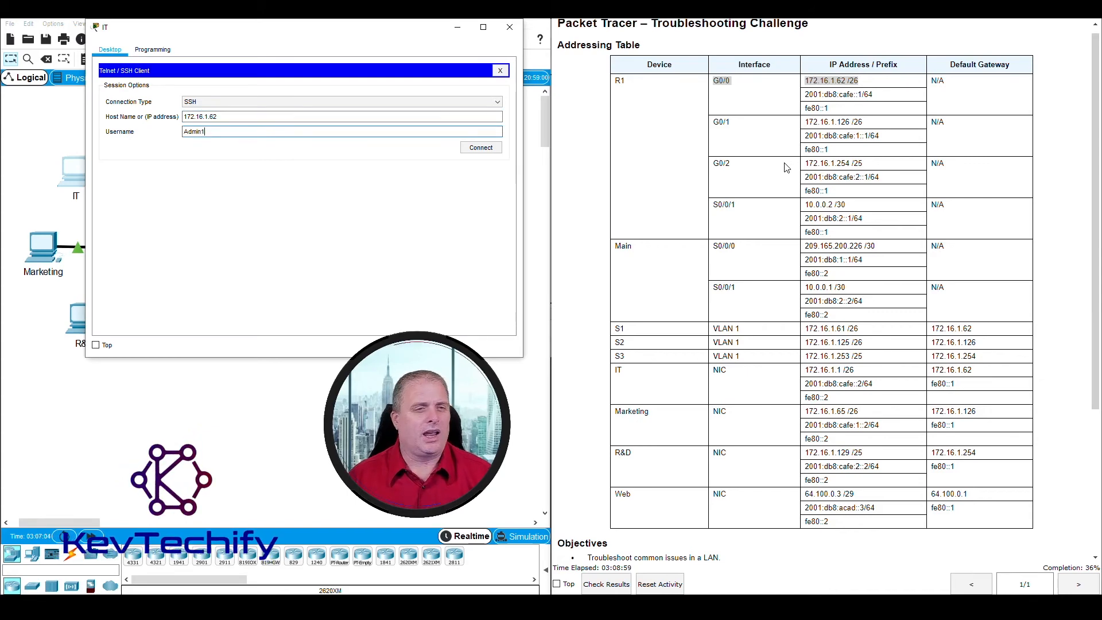
click(481, 147)
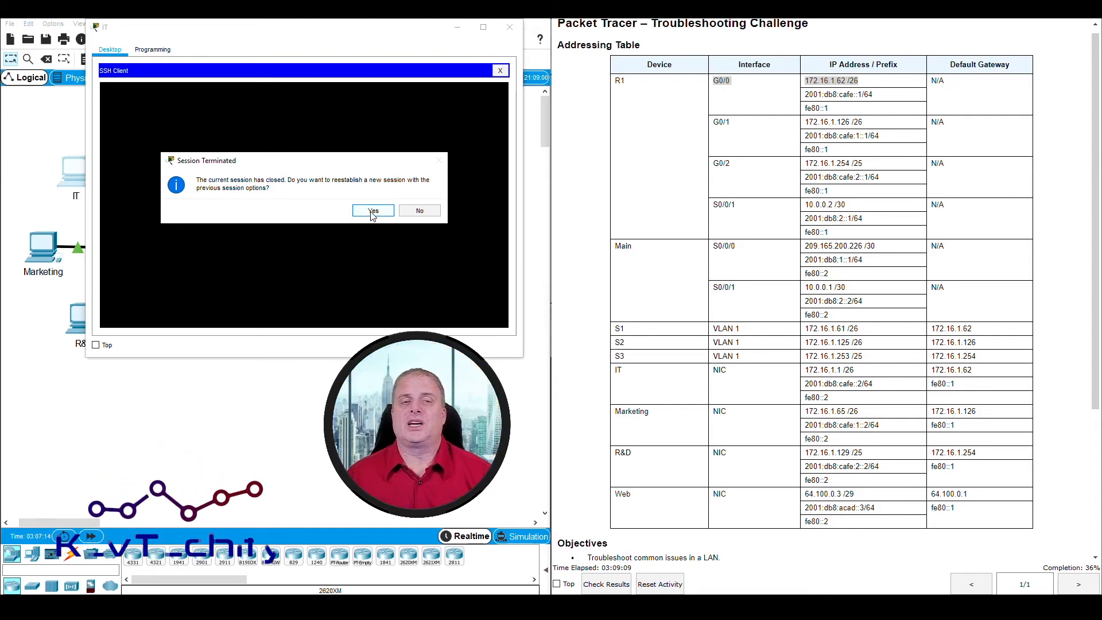
click(434, 211)
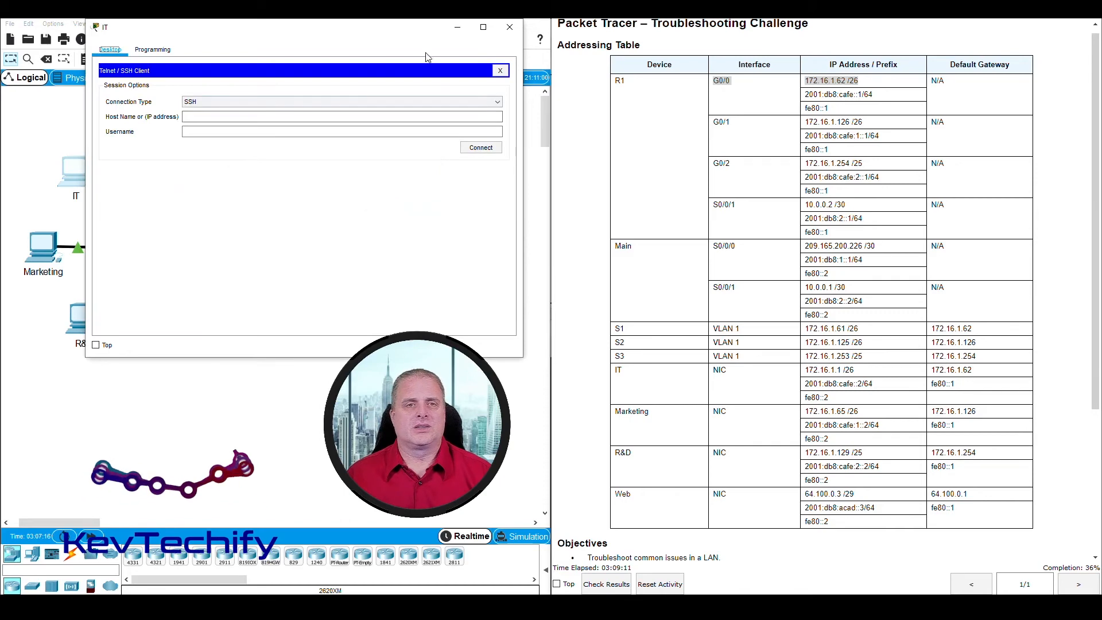
click(457, 30)
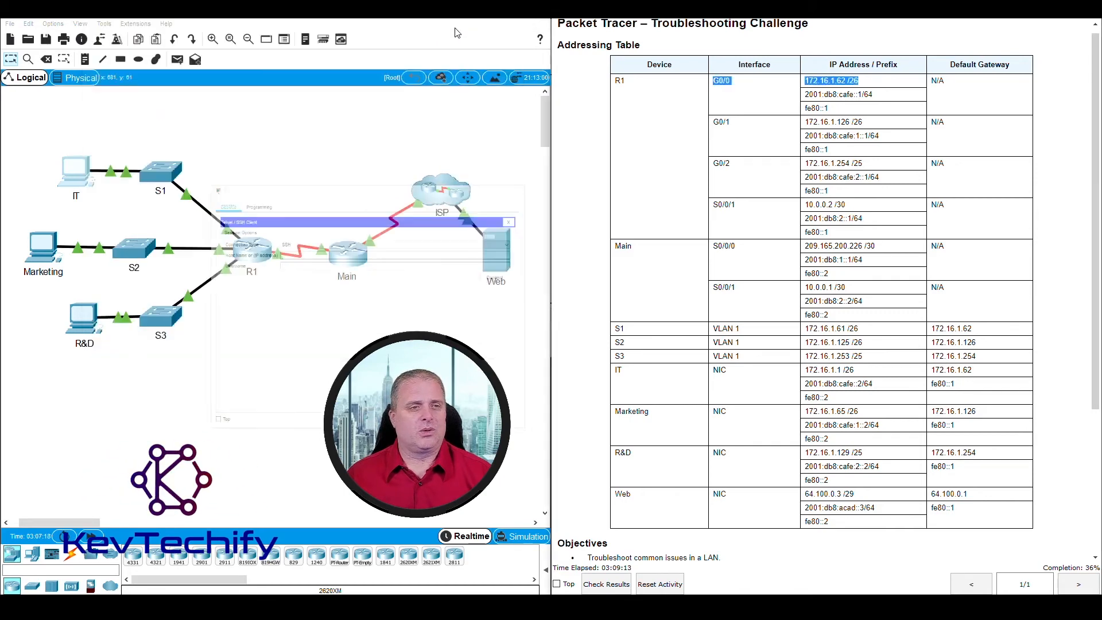
Step: Log into R1's console and reach privileged mode with enable and the enable password
click(256, 253)
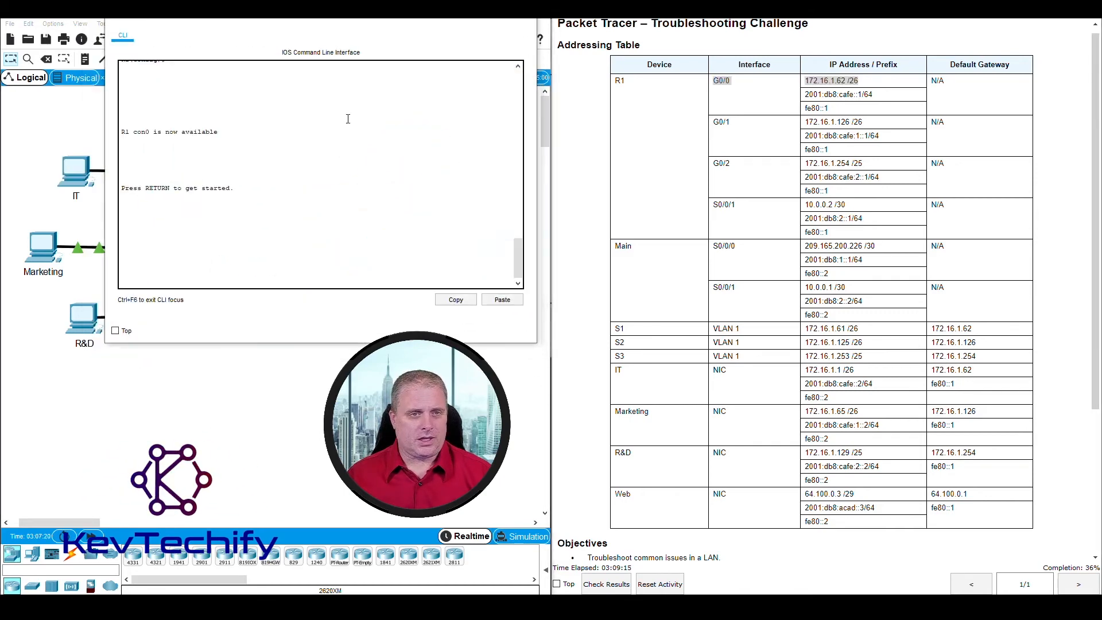
key(Return)
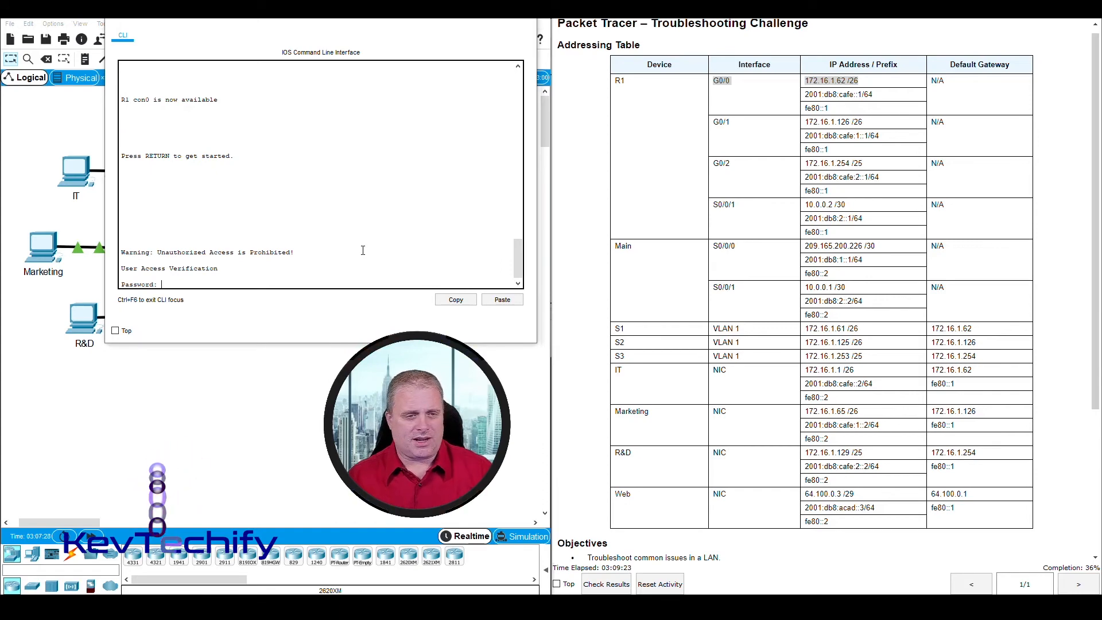
key(Return)
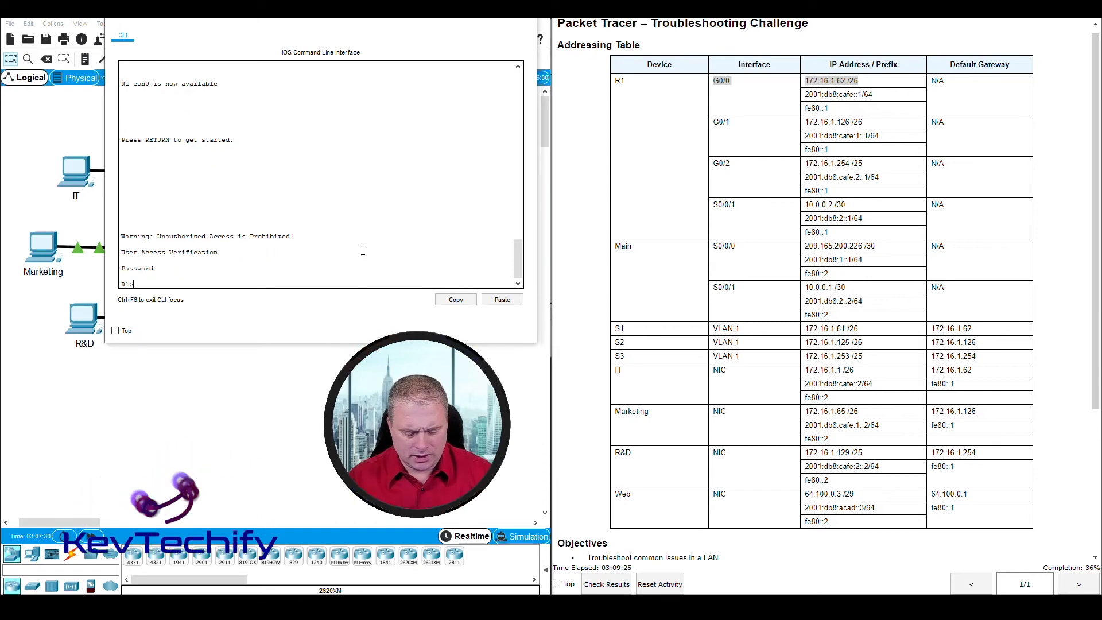
text(en)
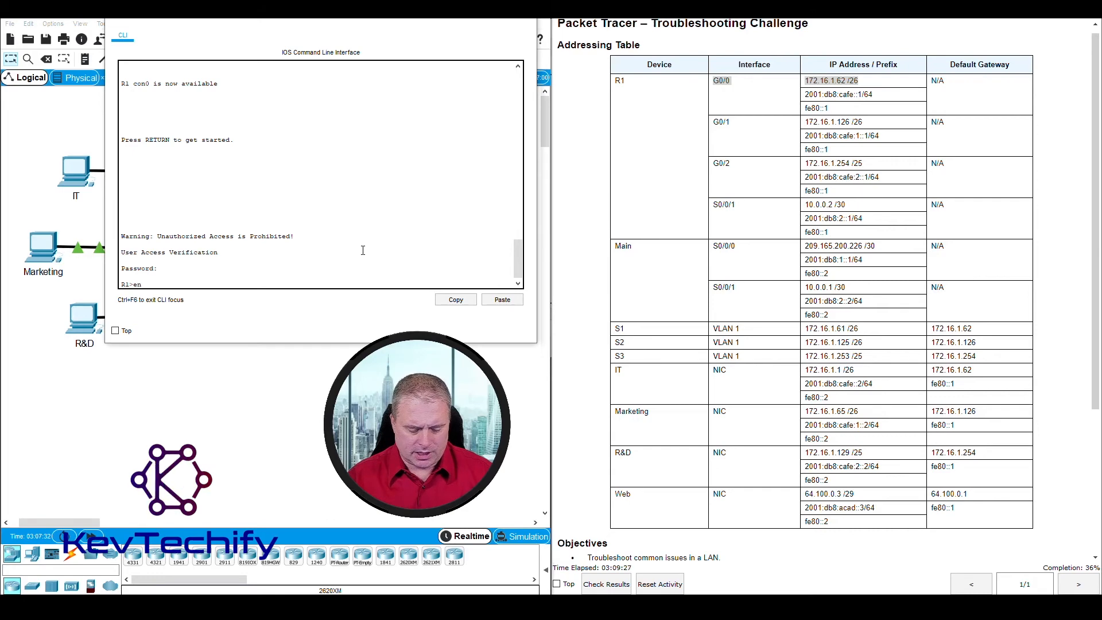
text(able)
key(Return)
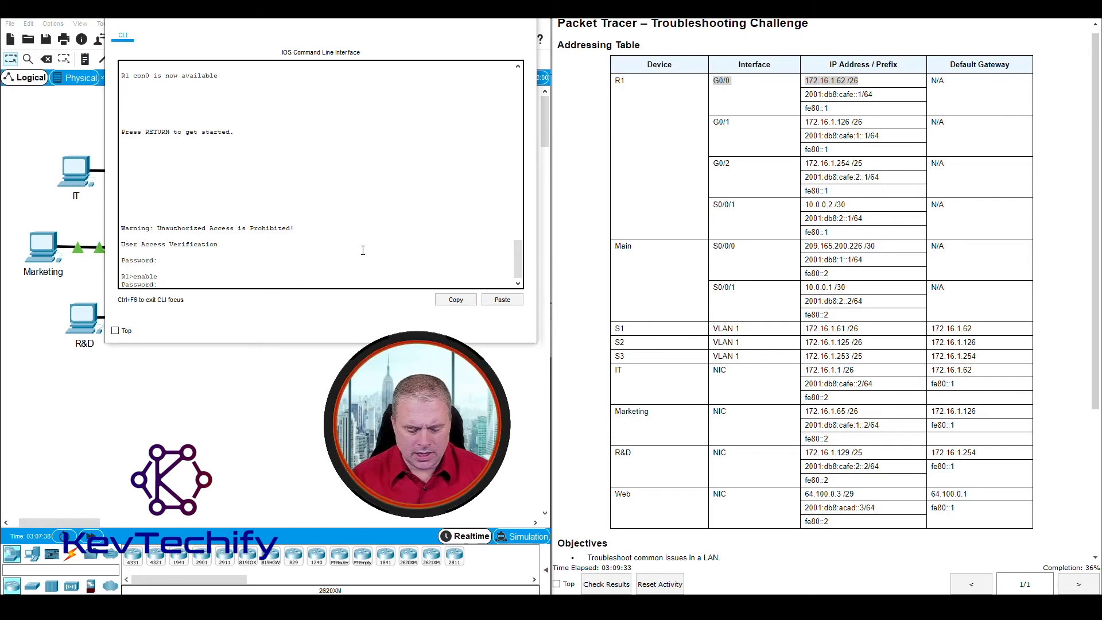
key(Return)
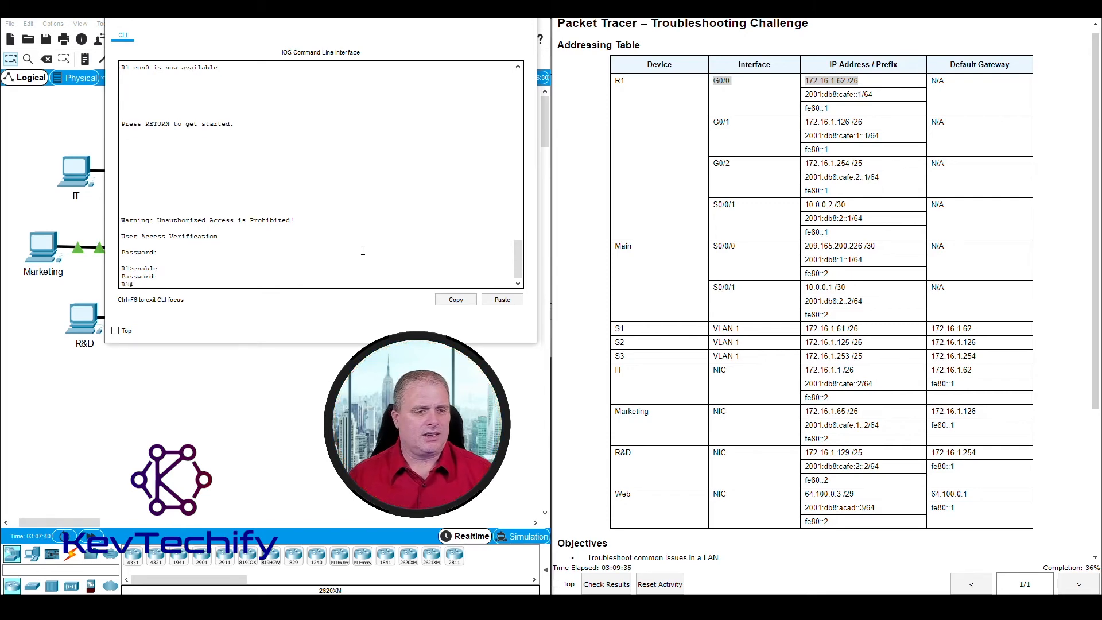
key(Return)
key(Return)
key(Return)
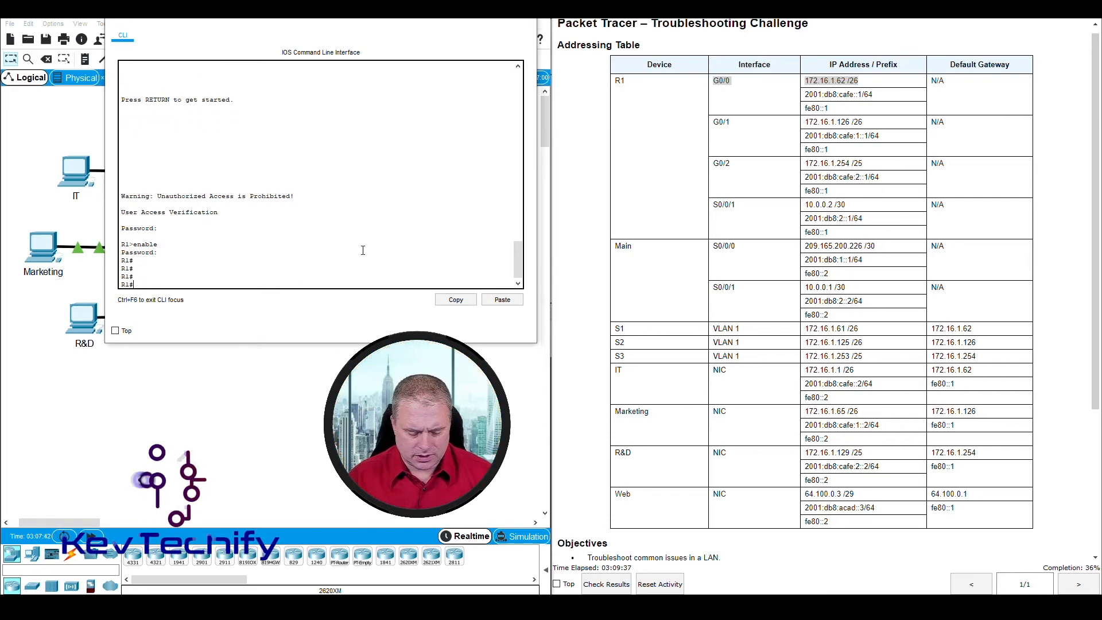
text(sho run)
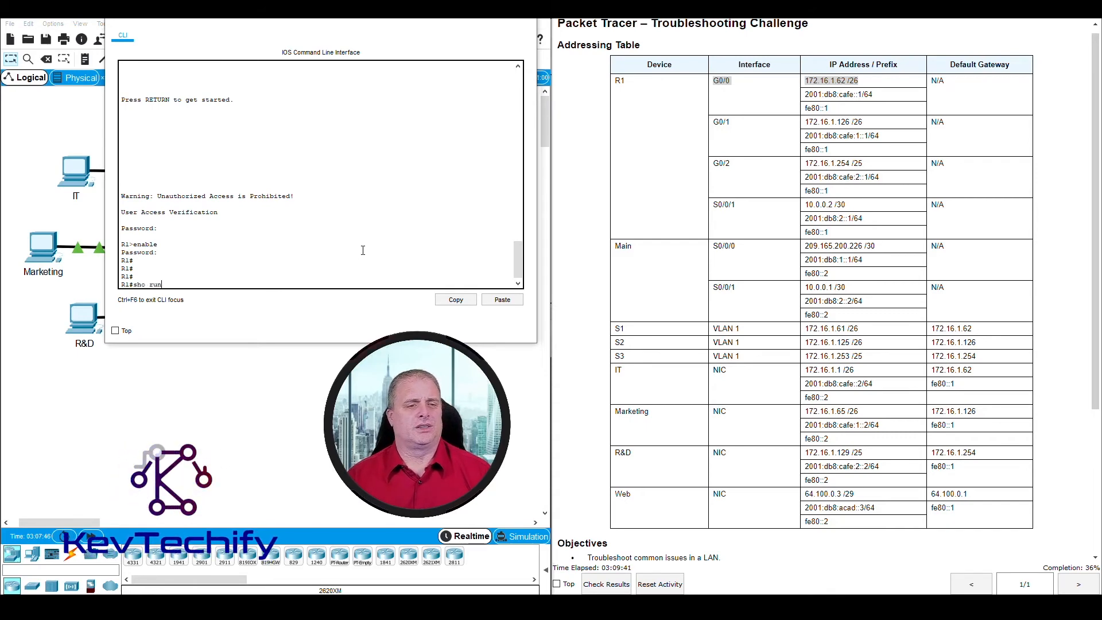
Step: Page through R1's running configuration and spot 'transport input telnet' on the vty lines
key(Return)
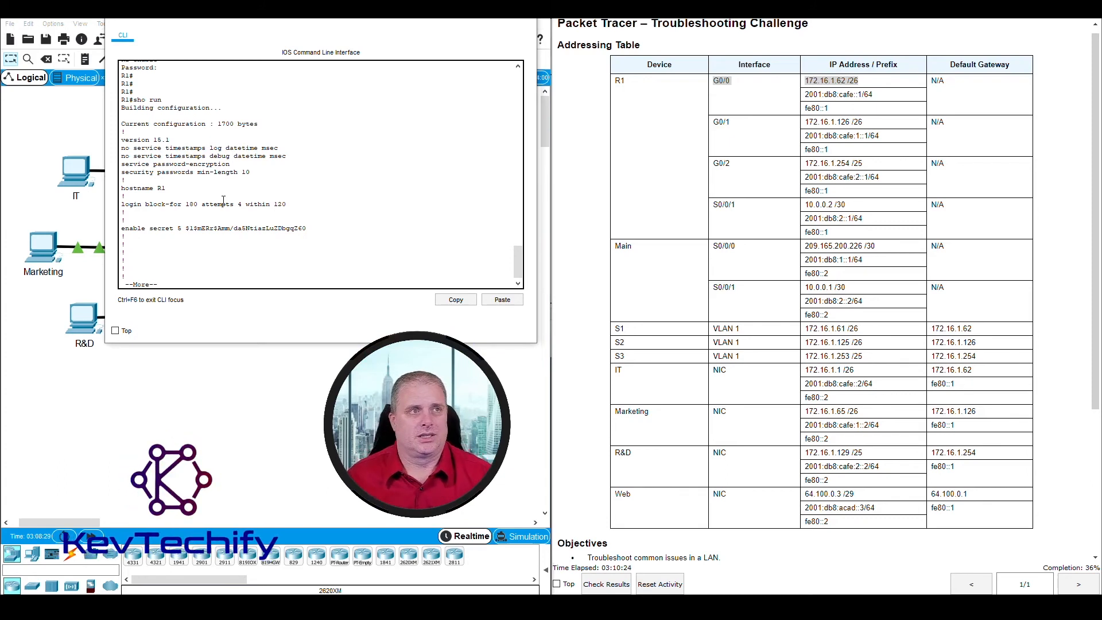
key(space)
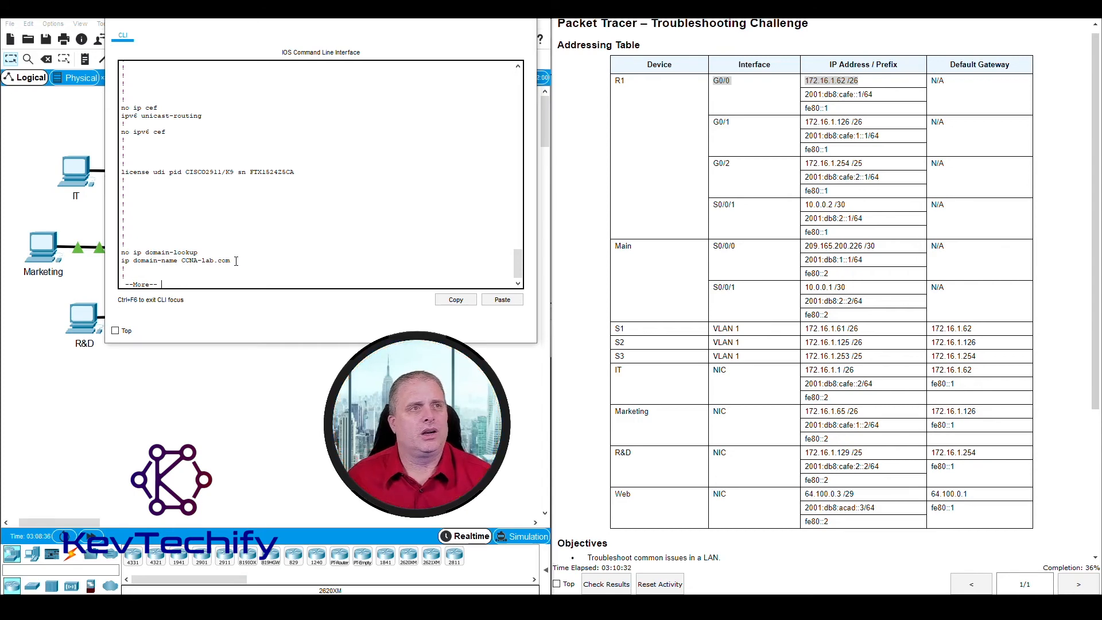
key(space)
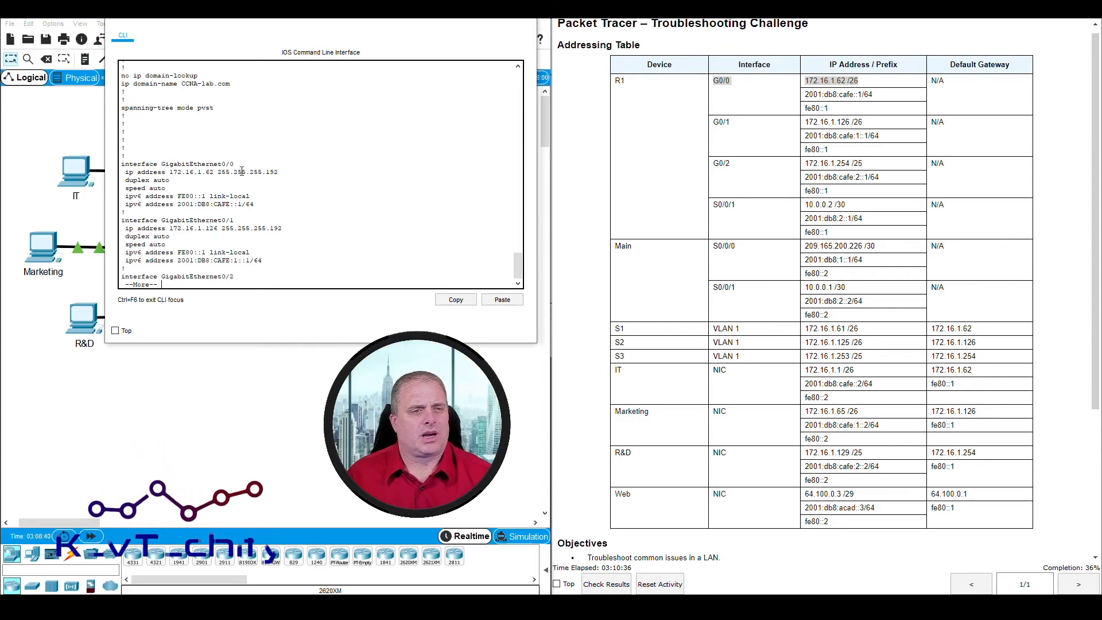
key(space)
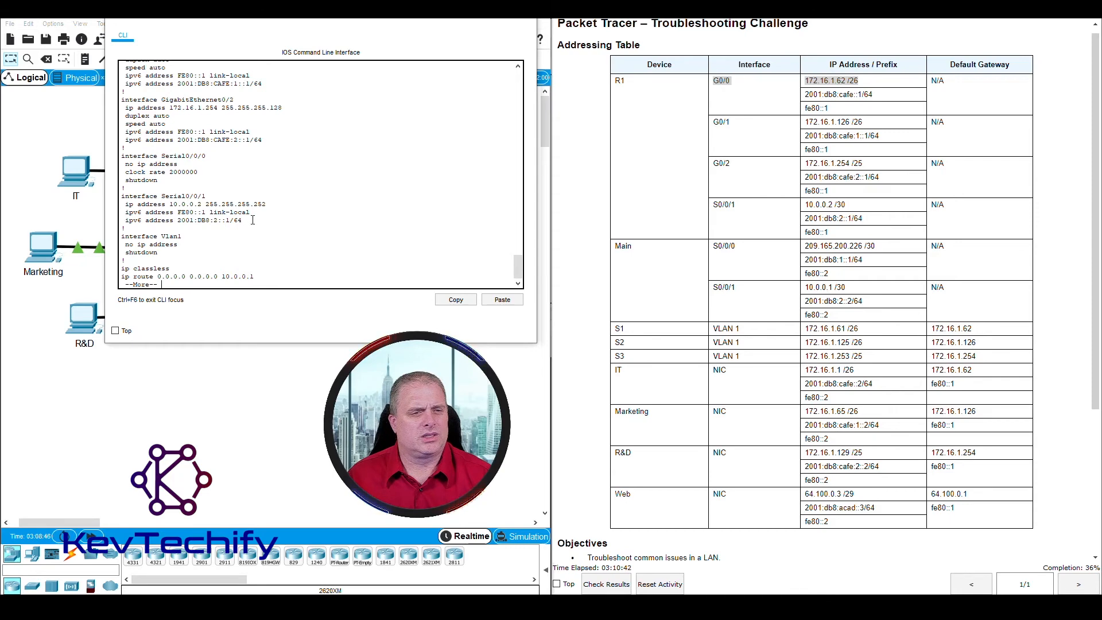
key(space)
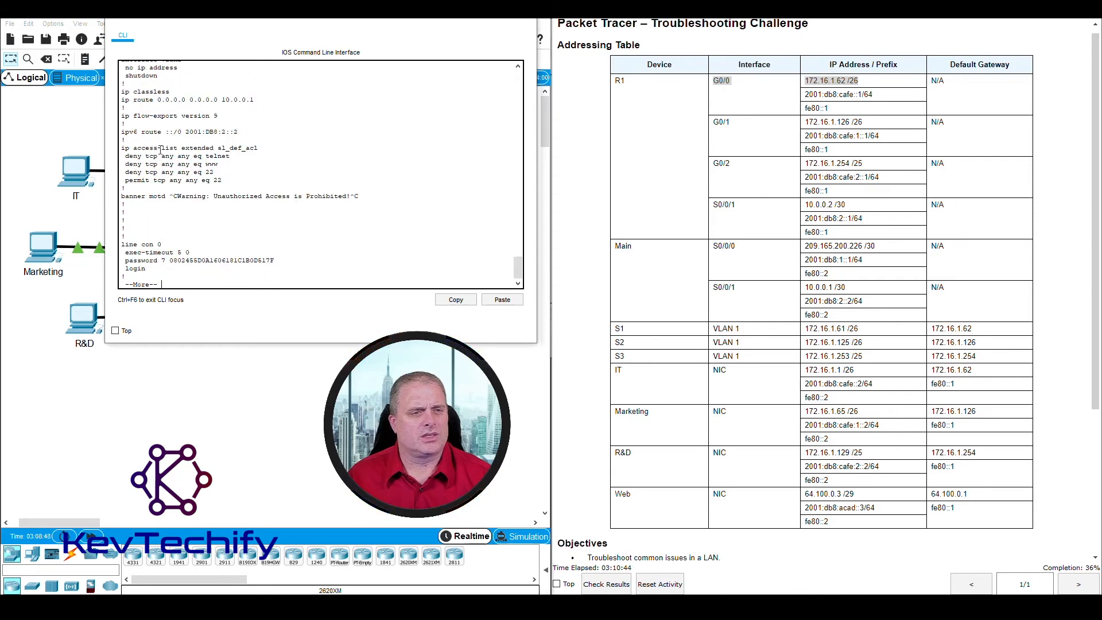
key(space)
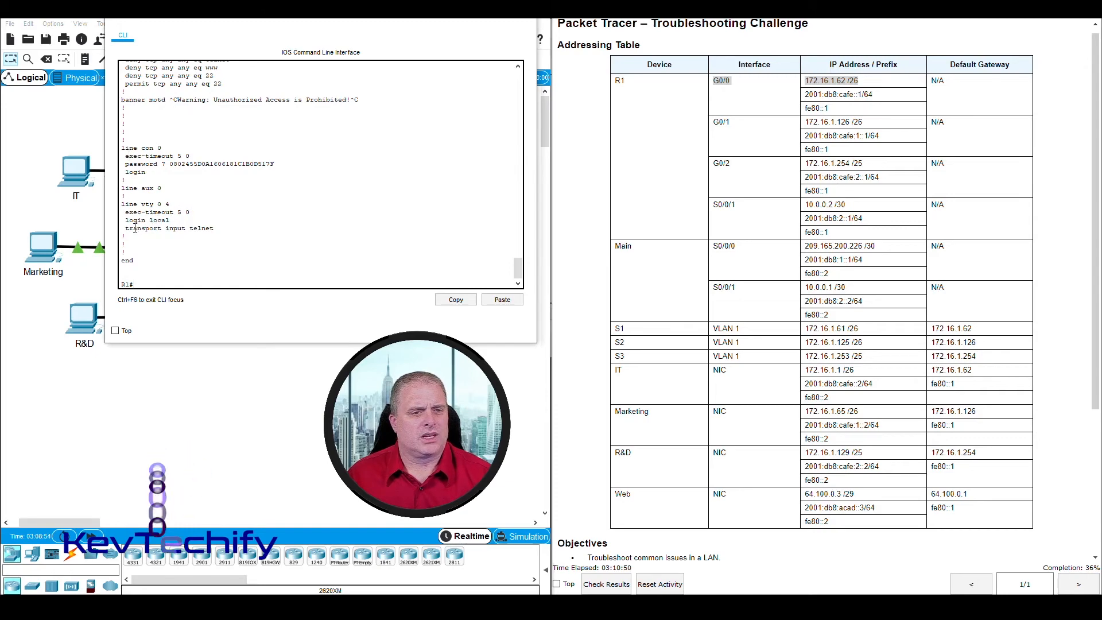
drag(125, 229, 220, 231)
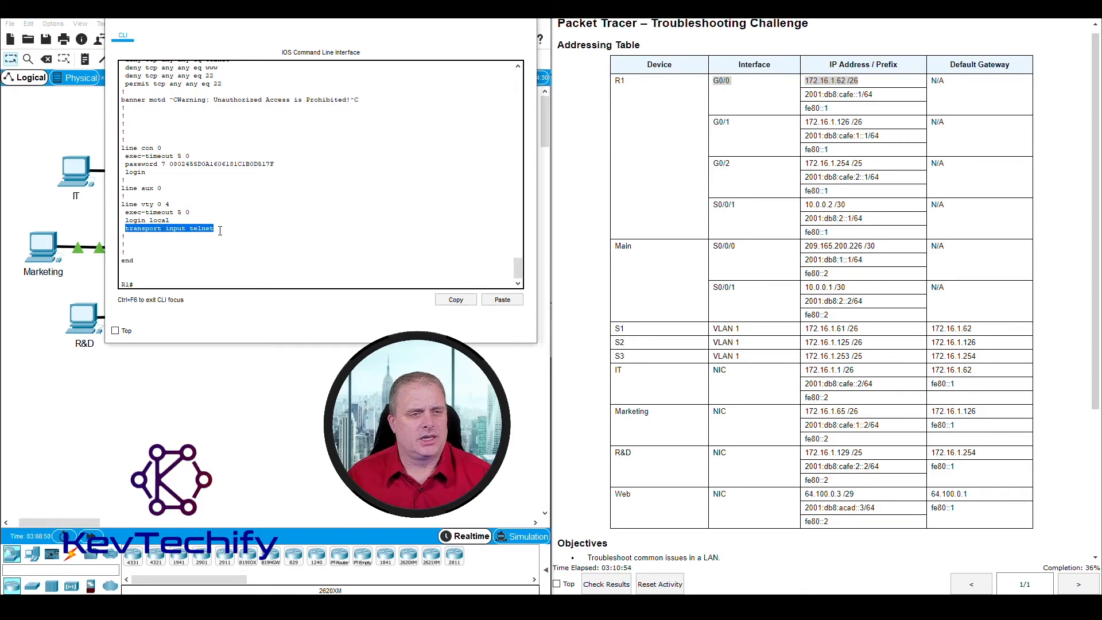
click(224, 229)
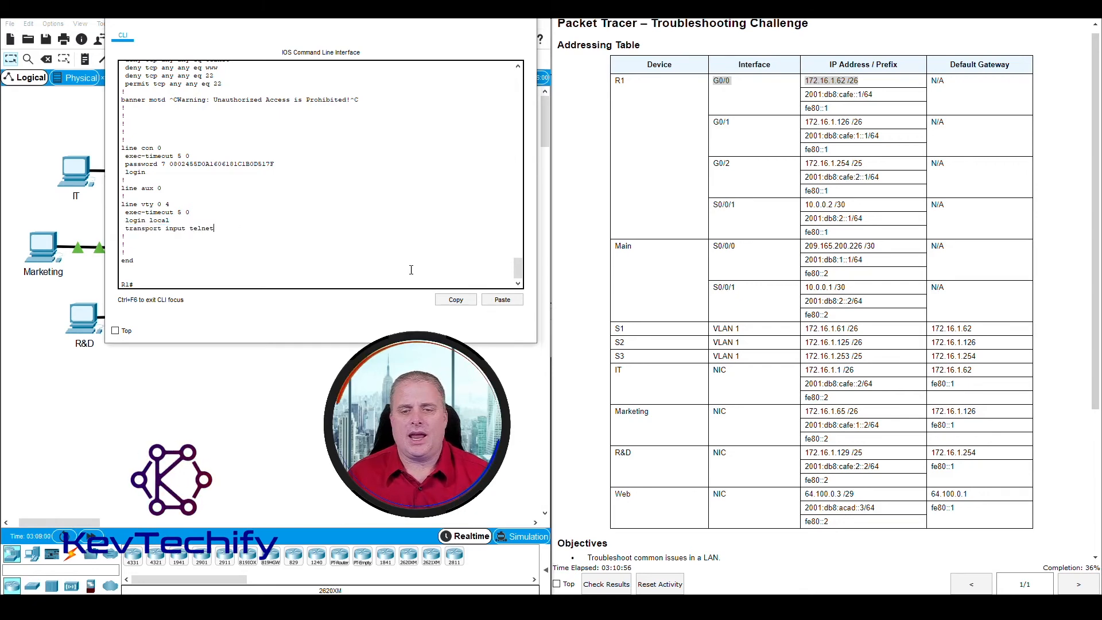
Step: Find the SSH admin credentials in the instructions and recheck the telnet-only vty line
scroll(717, 505, down, 5)
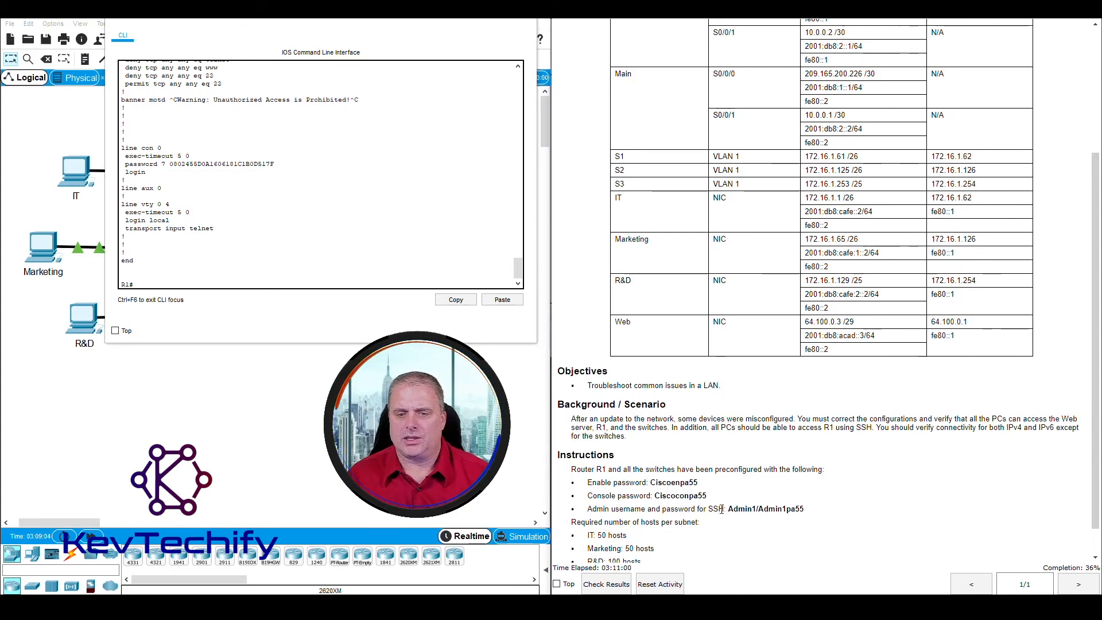
drag(728, 509, 805, 509)
scroll(254, 266, up, 3)
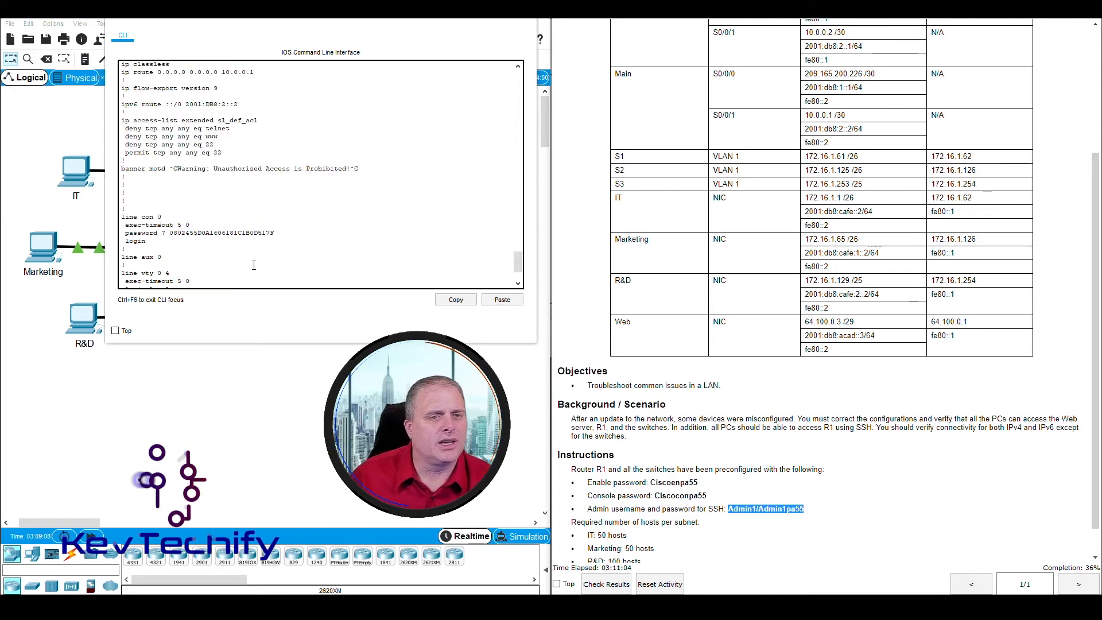
scroll(254, 265, up, 2)
scroll(255, 261, up, 10)
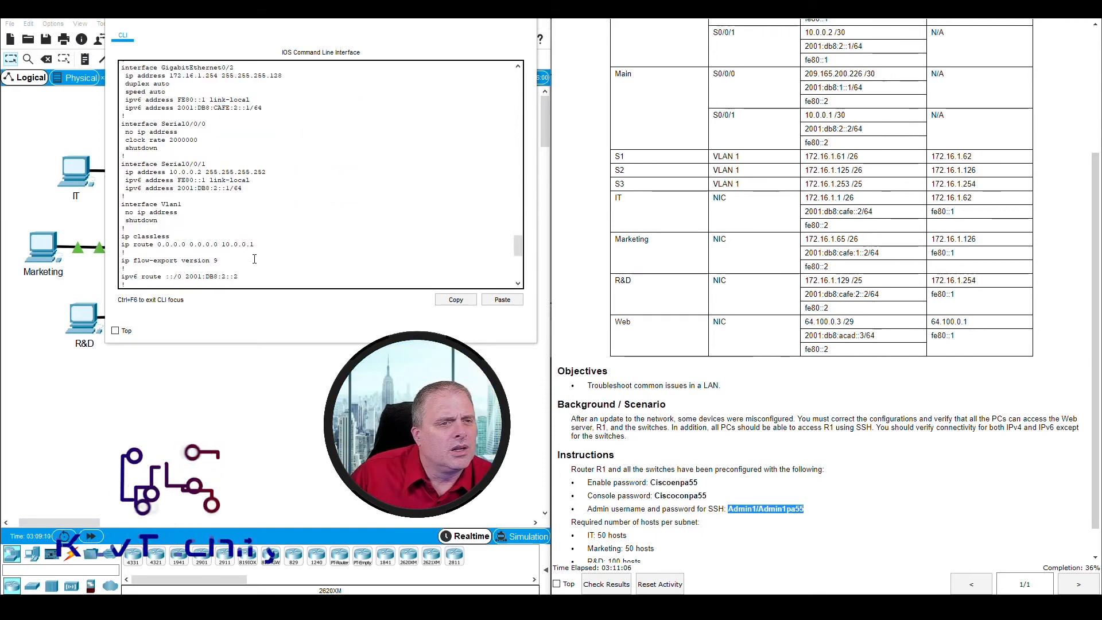
scroll(254, 259, up, 10)
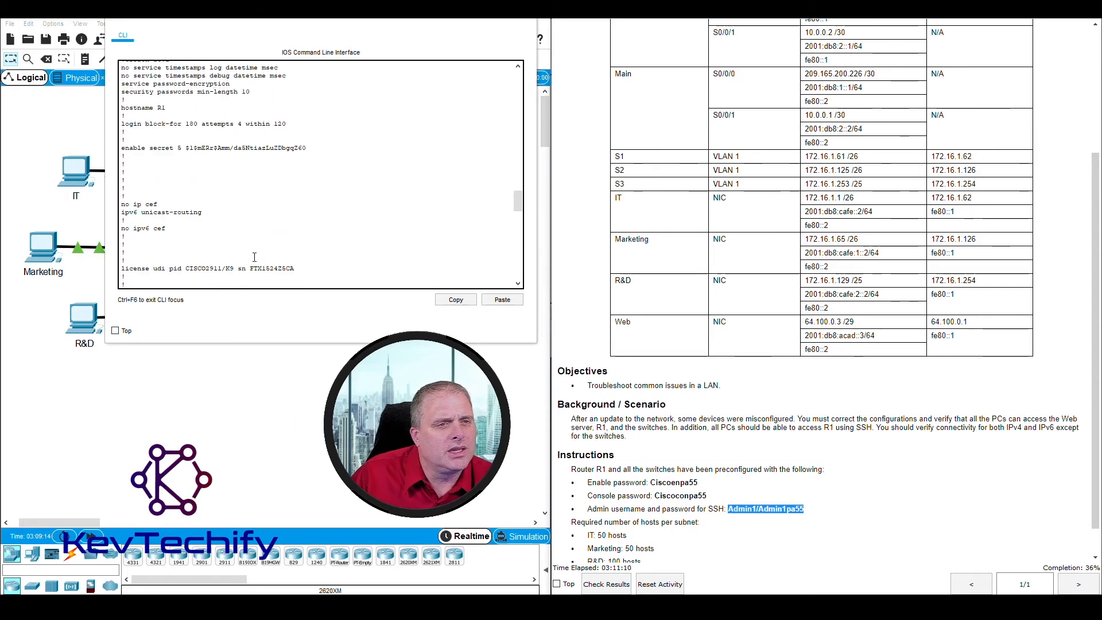
scroll(254, 256, down, 12)
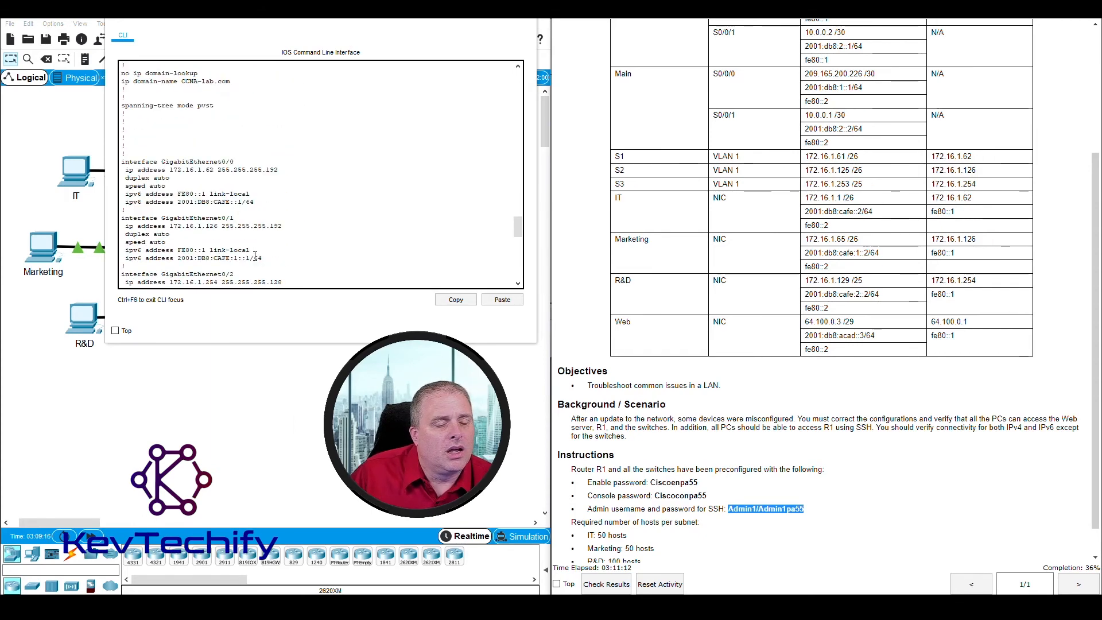
scroll(255, 256, down, 15)
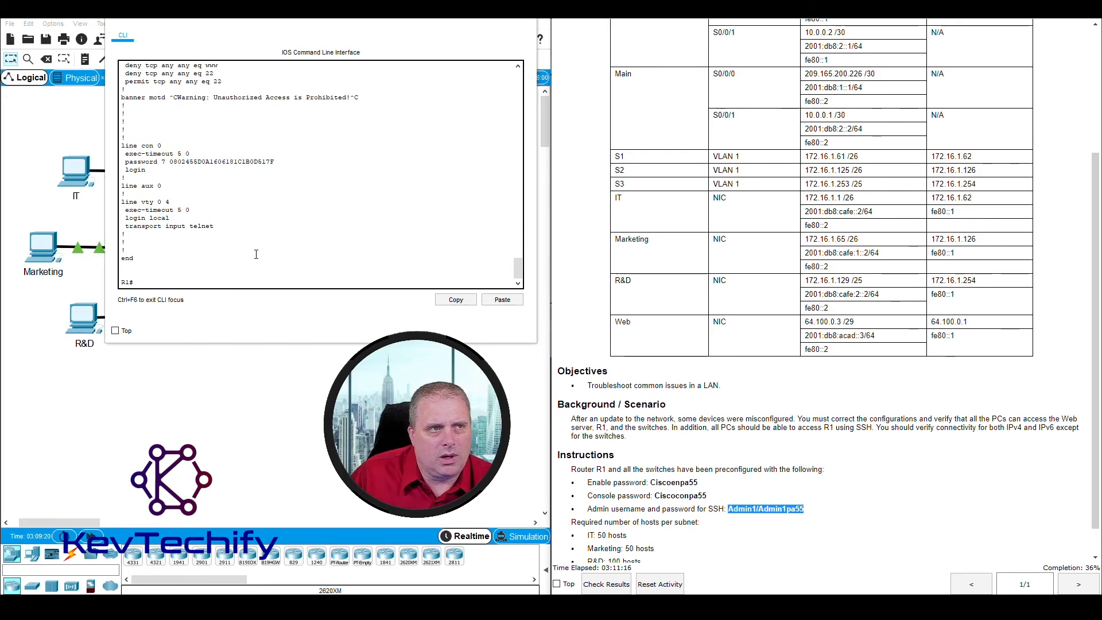
click(212, 281)
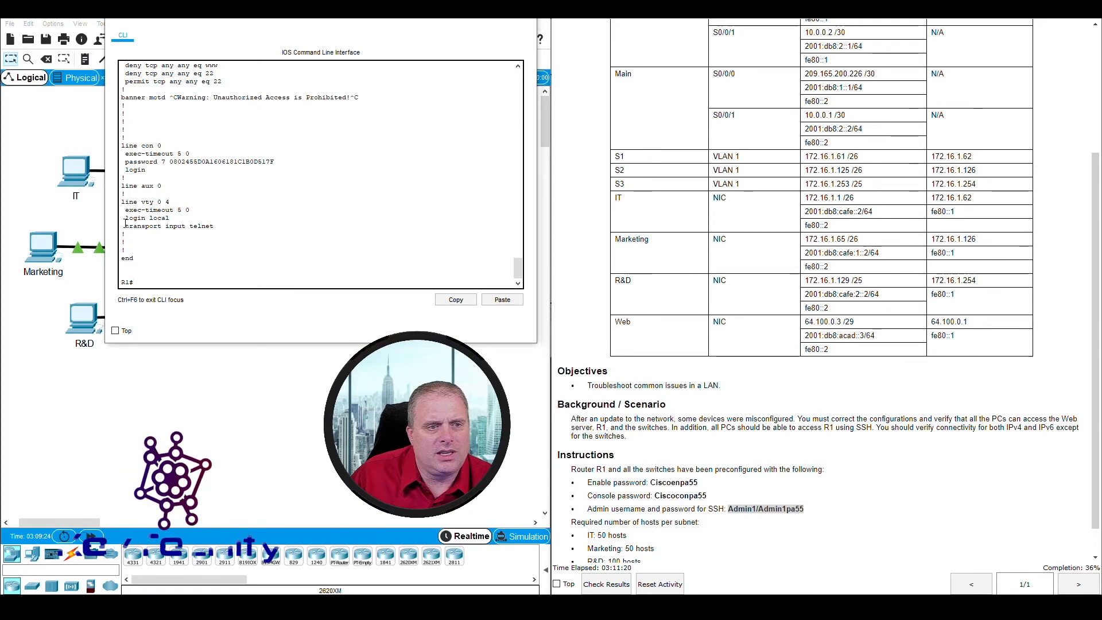
drag(125, 226, 214, 226)
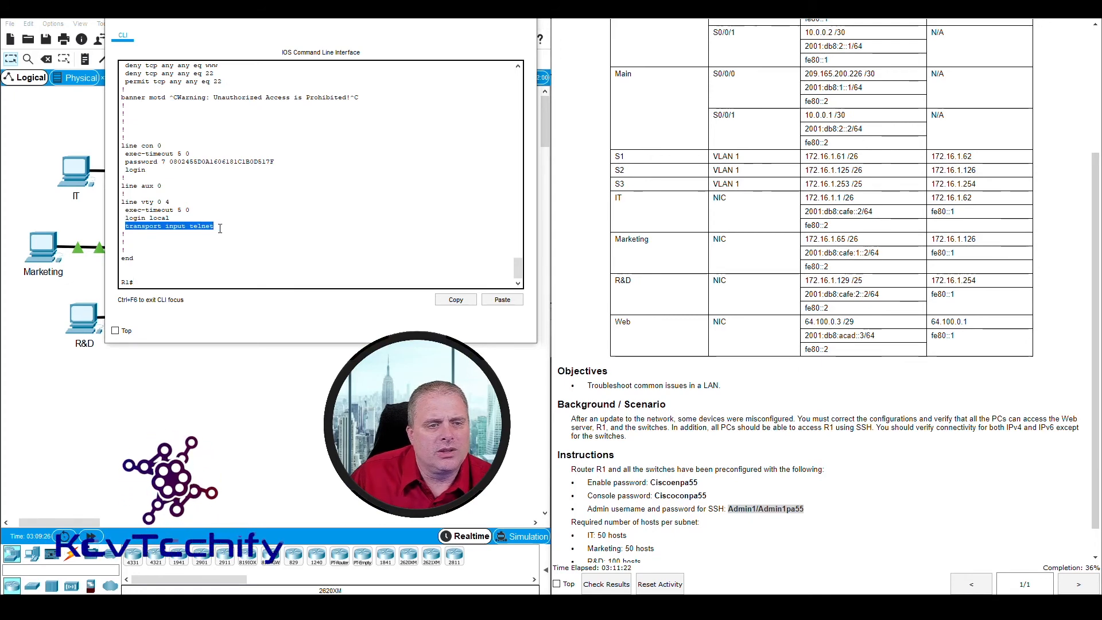
click(163, 281)
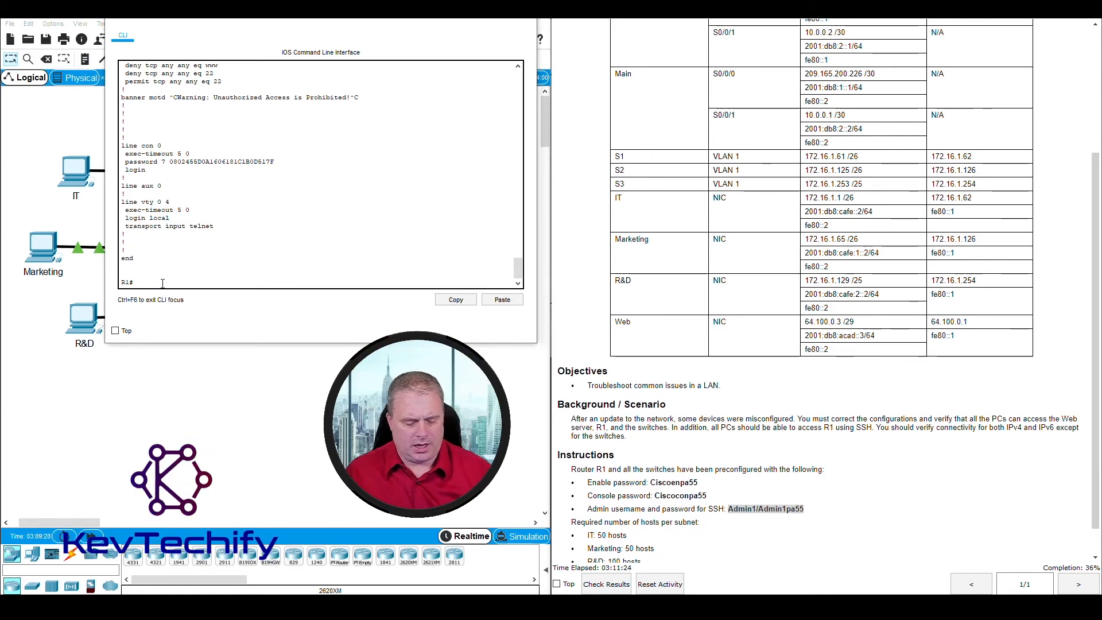
Step: In R1's global configuration, create the local admin user with the secret given in the instructions
text(con)
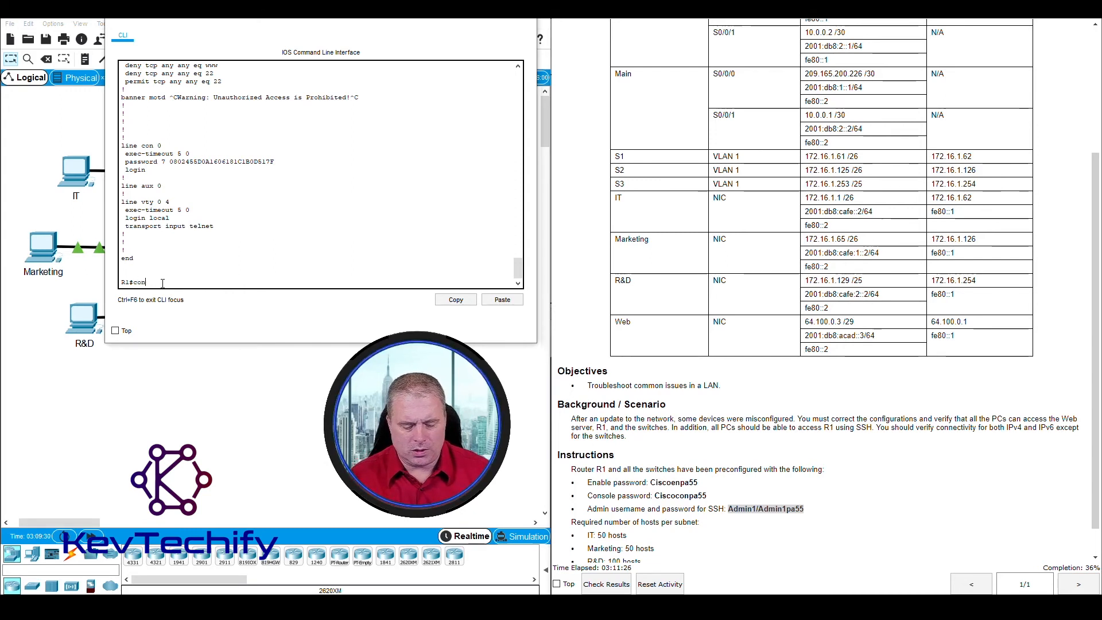
text(f t)
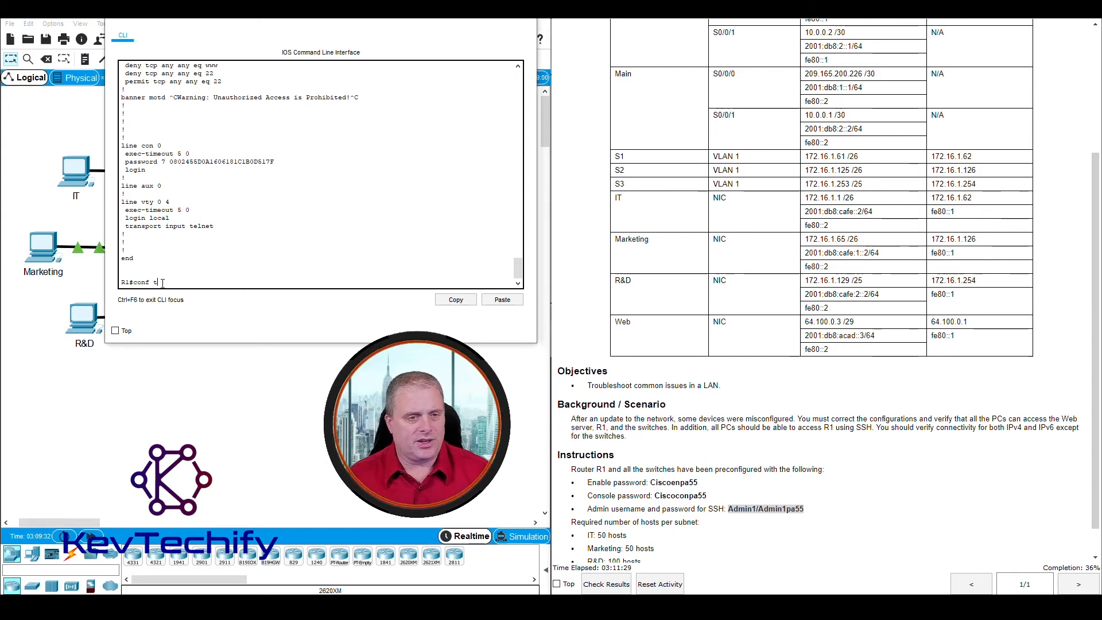
key(Return)
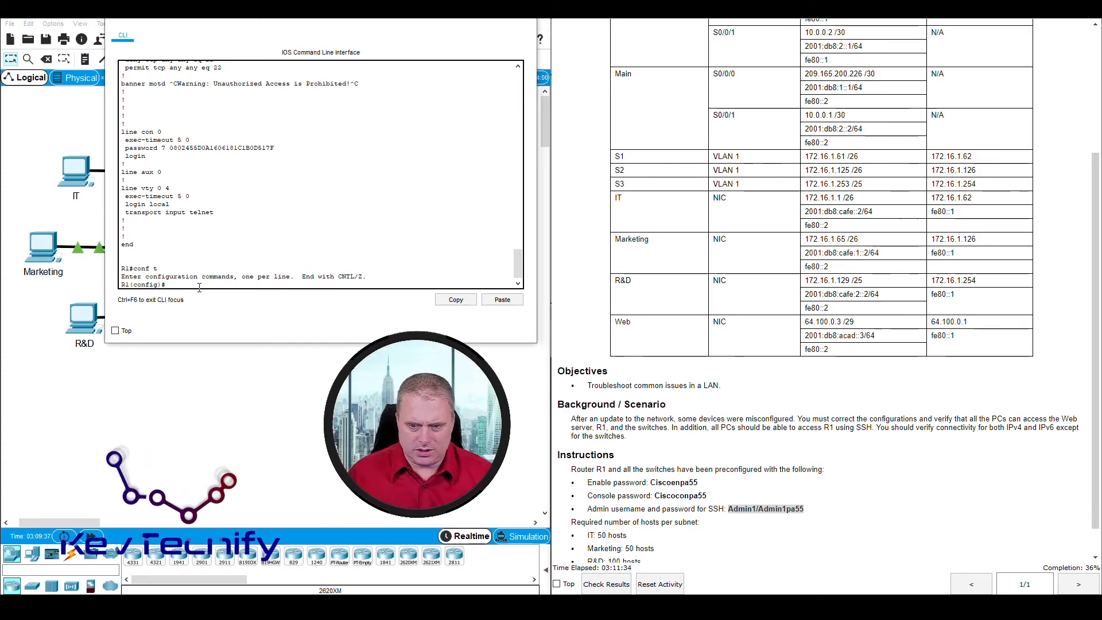
click(771, 530)
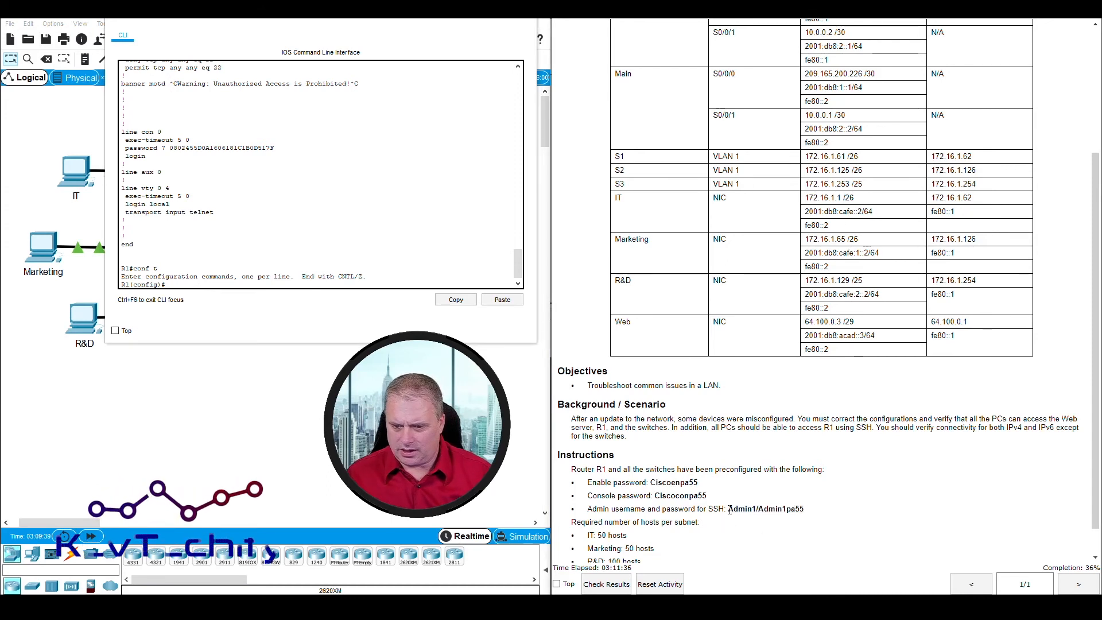
drag(728, 509, 798, 511)
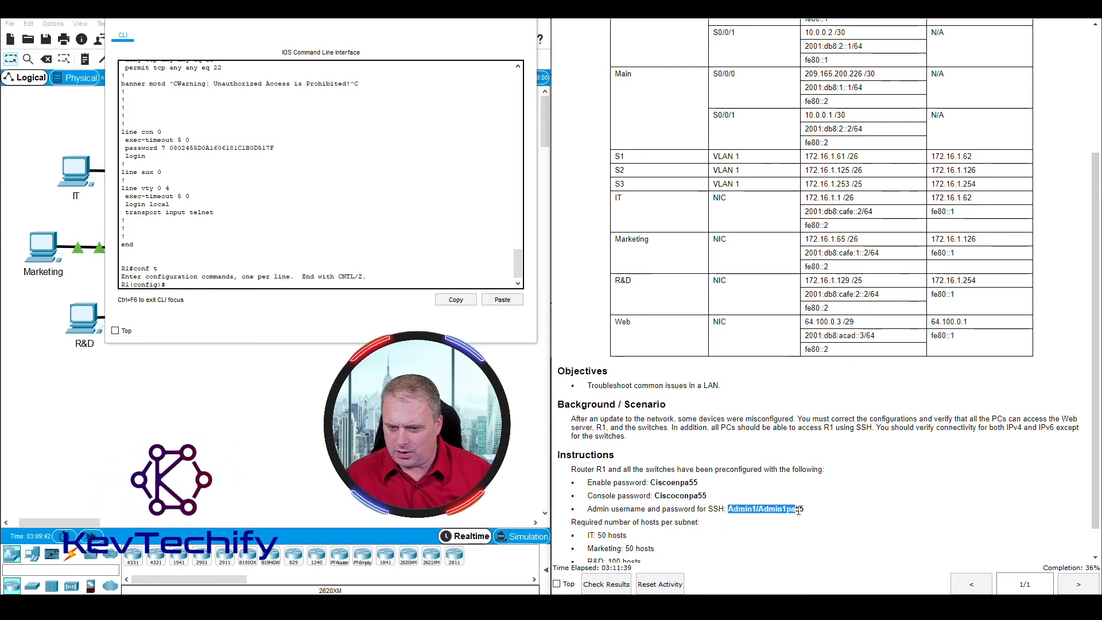
click(204, 285)
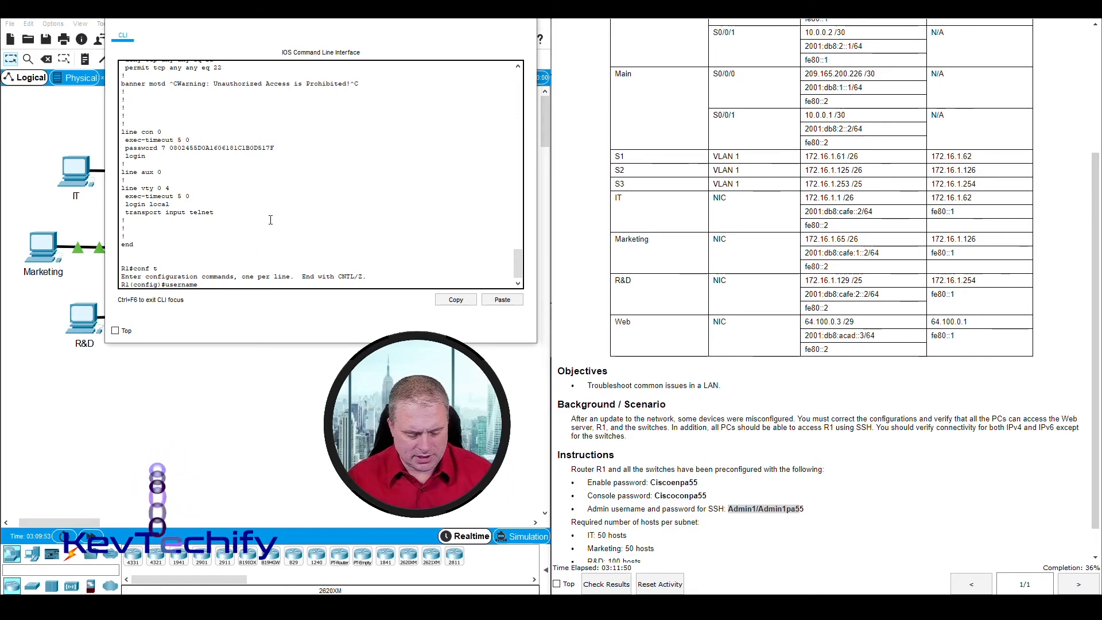
text(A)
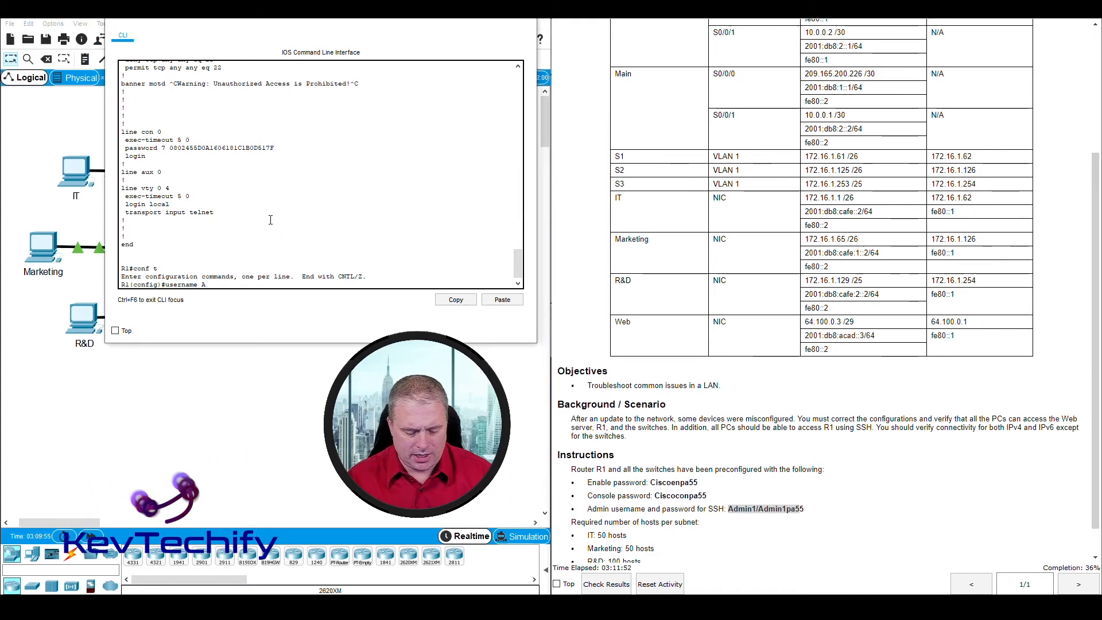
text(dmin1 secret Adm)
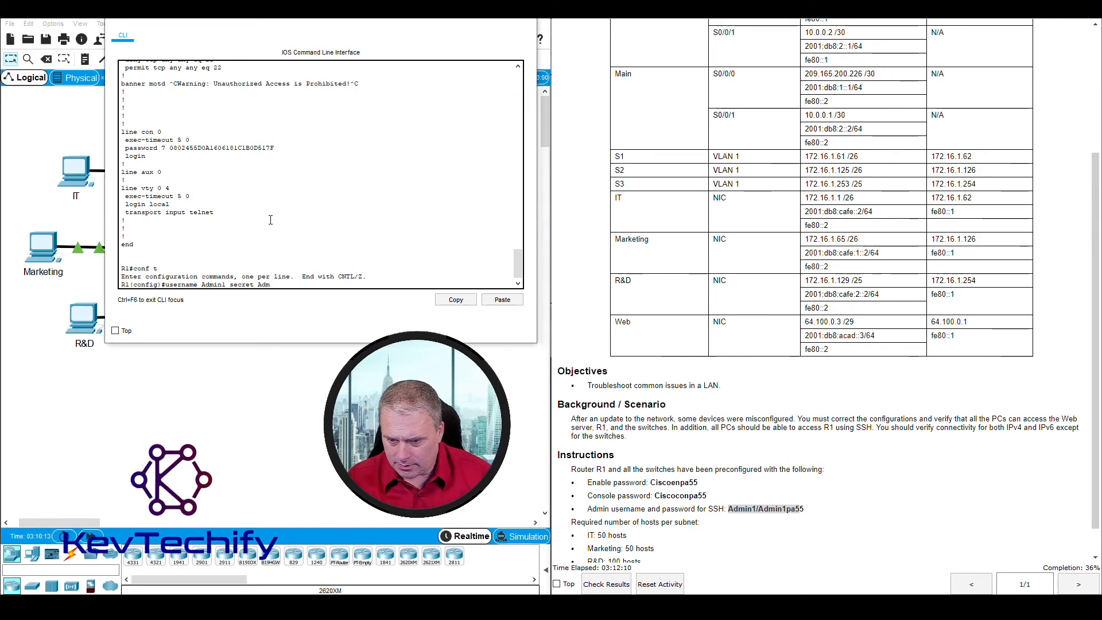
text(in1)
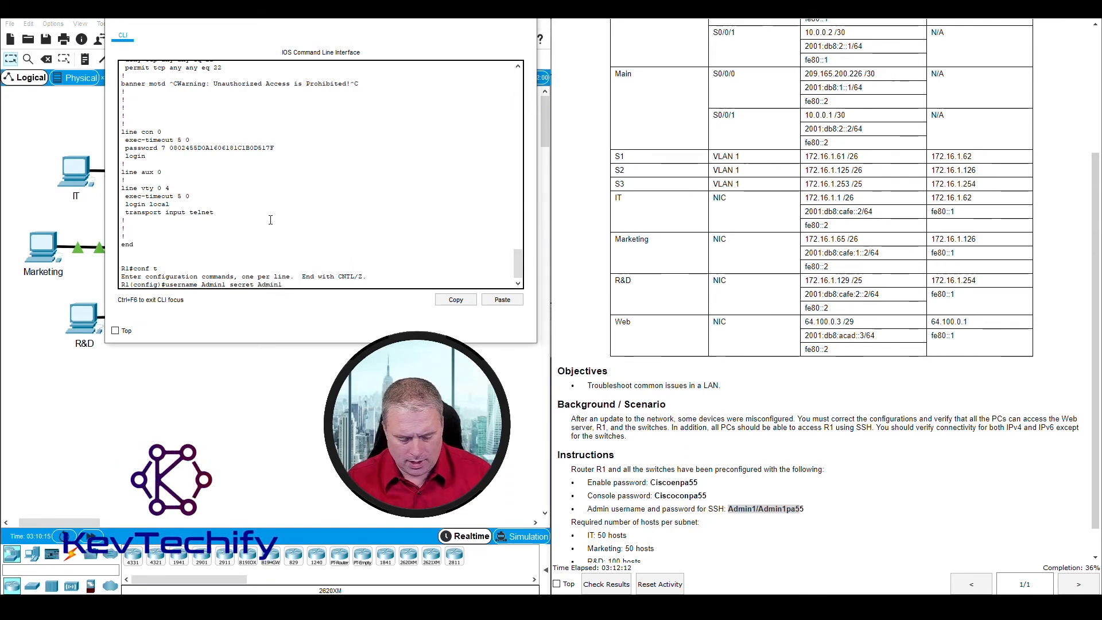
text(pa55)
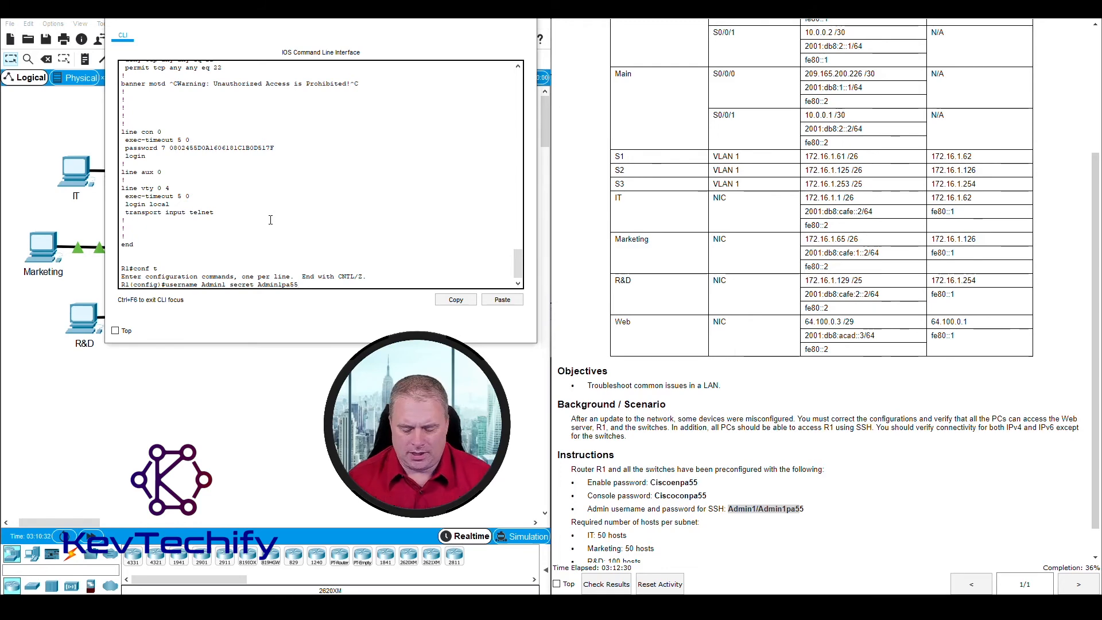
key(Return)
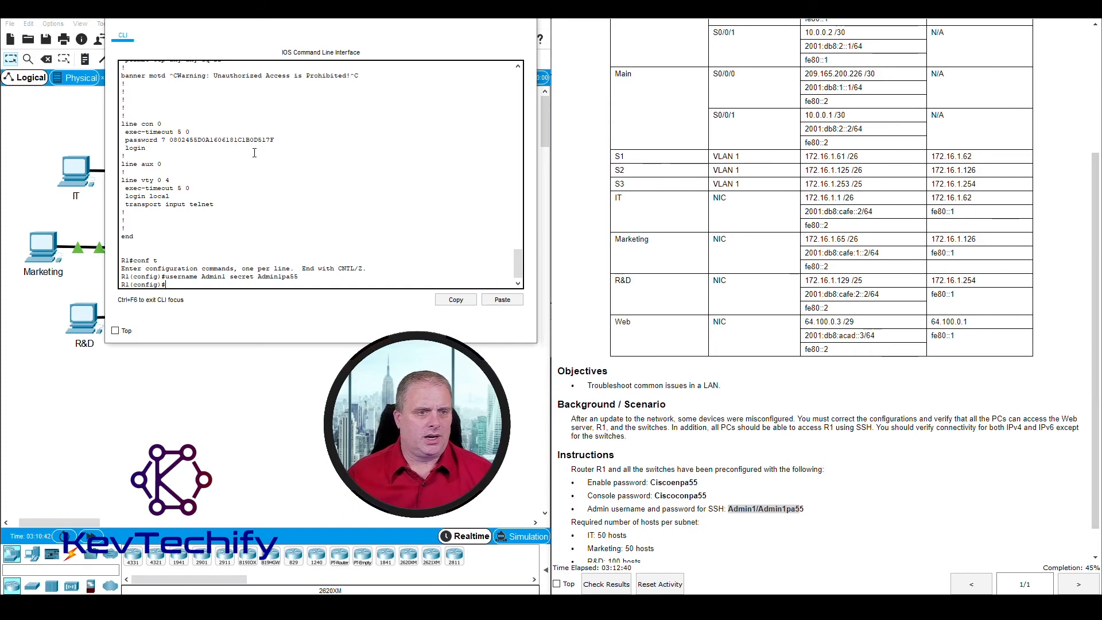
Step: Set R1's line vty 0 4 to transport input ssh
drag(144, 206, 222, 207)
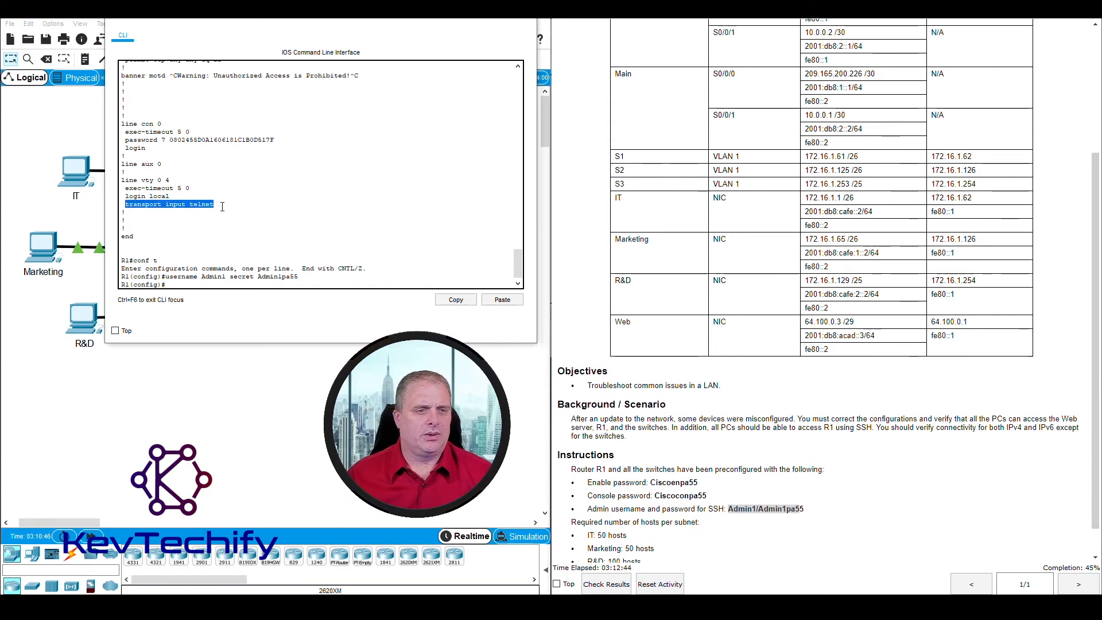
click(197, 204)
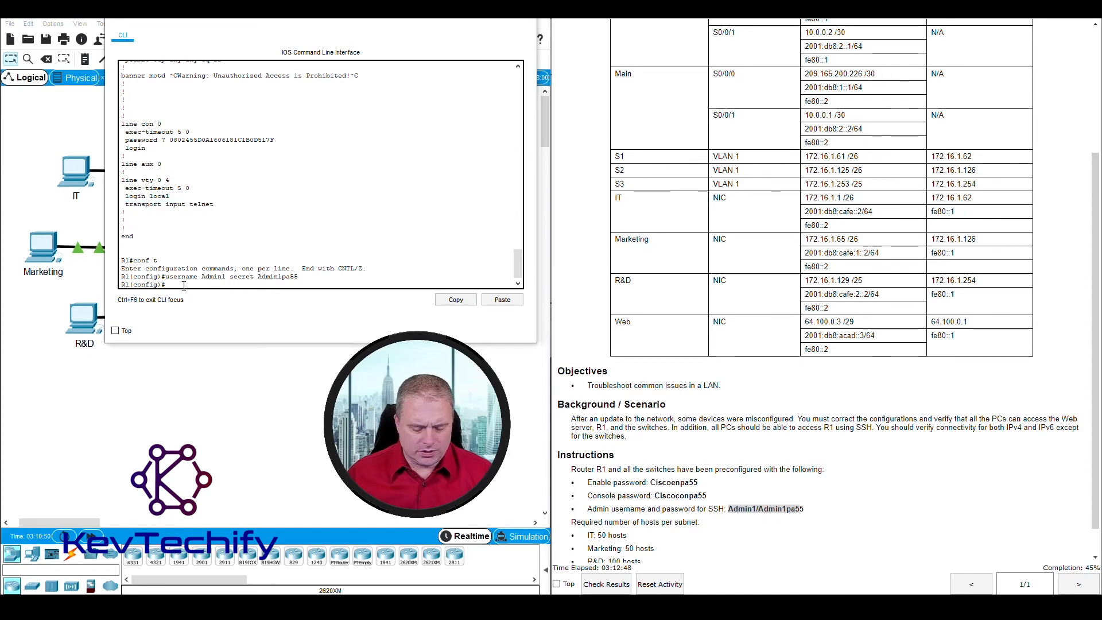
text(l)
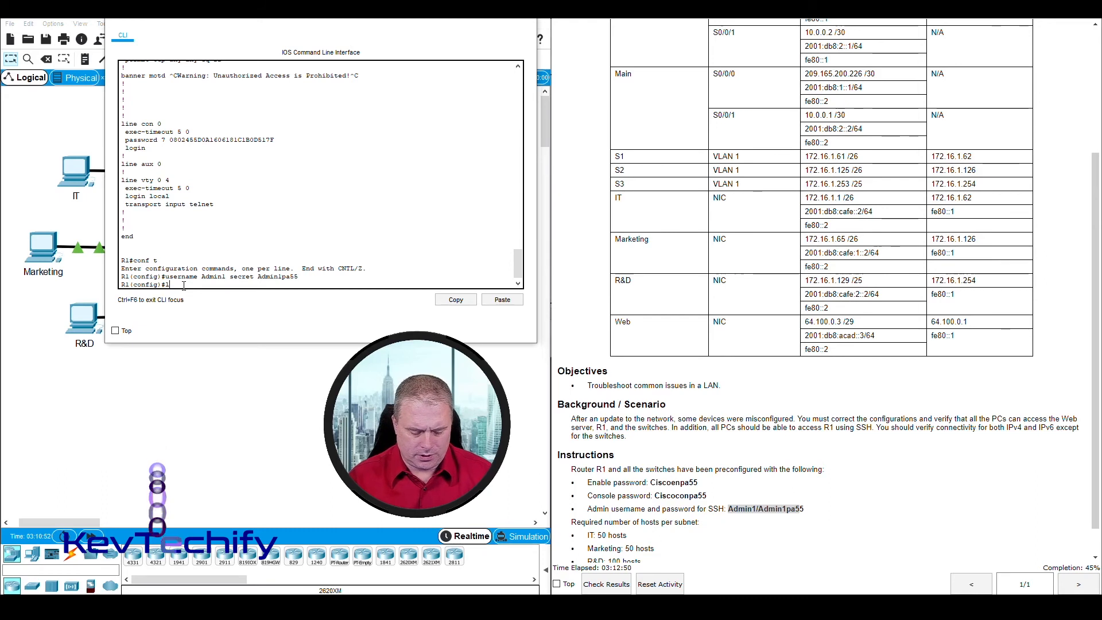
text(ine)
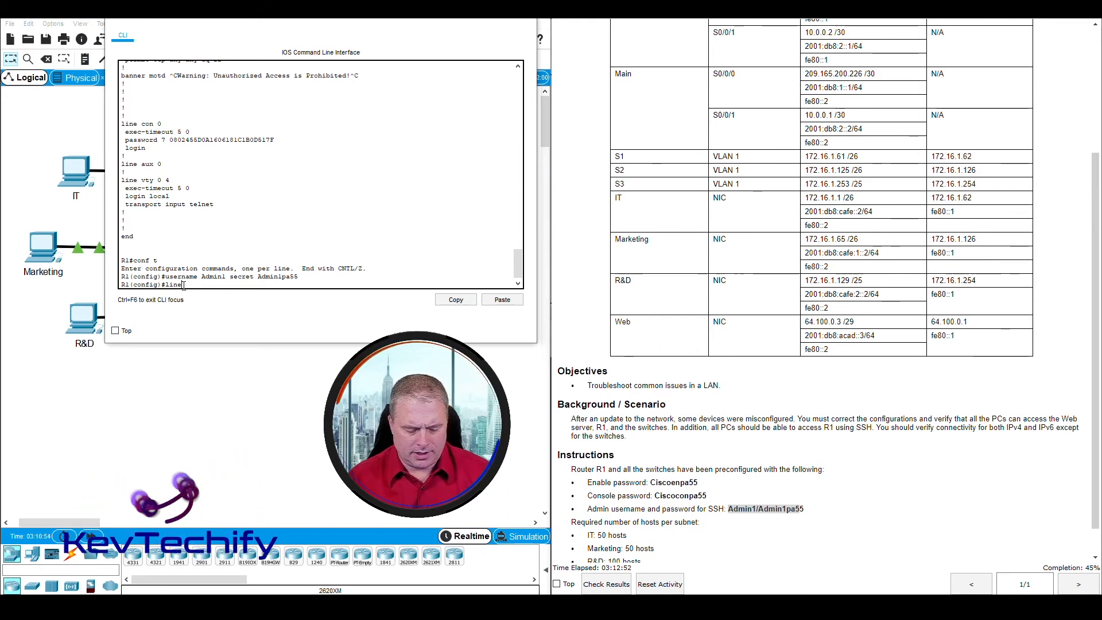
text( vty )
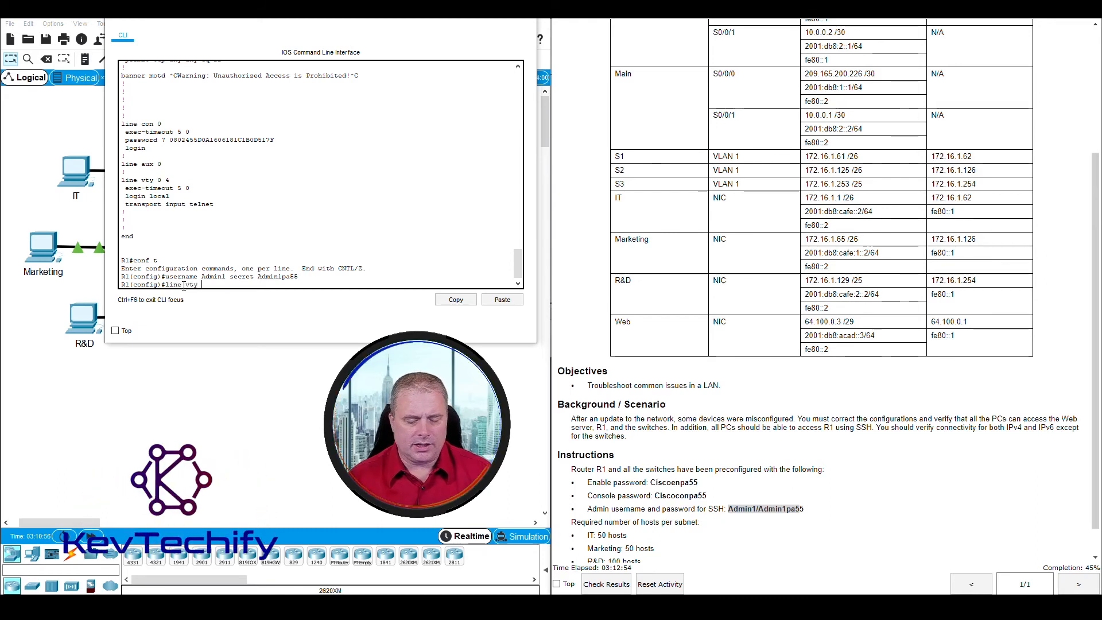
text(0 )
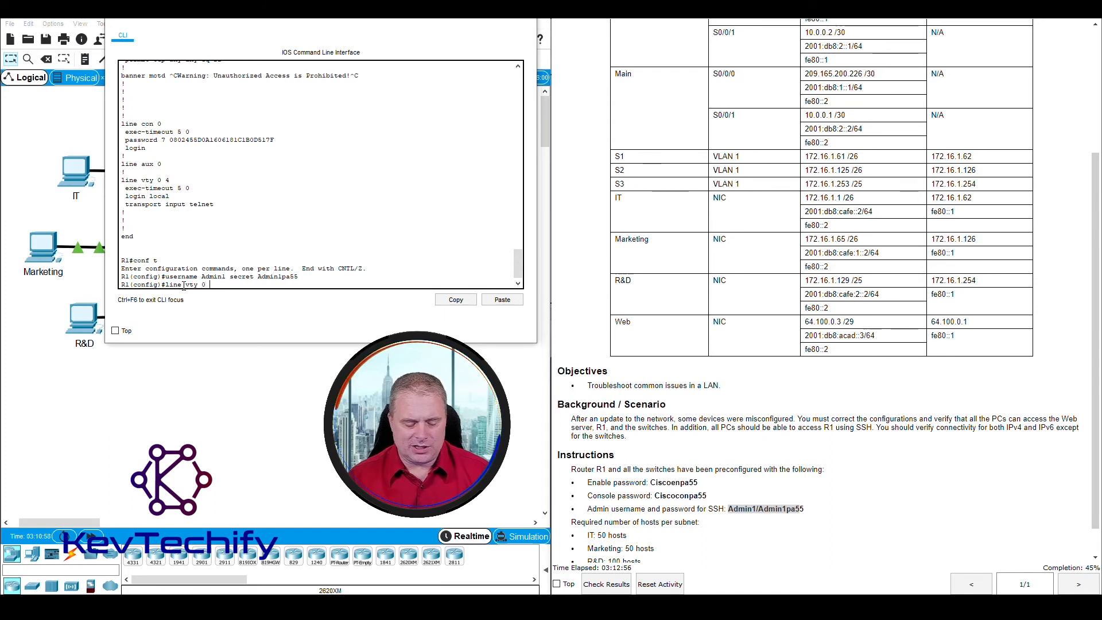
text(4)
key(Return)
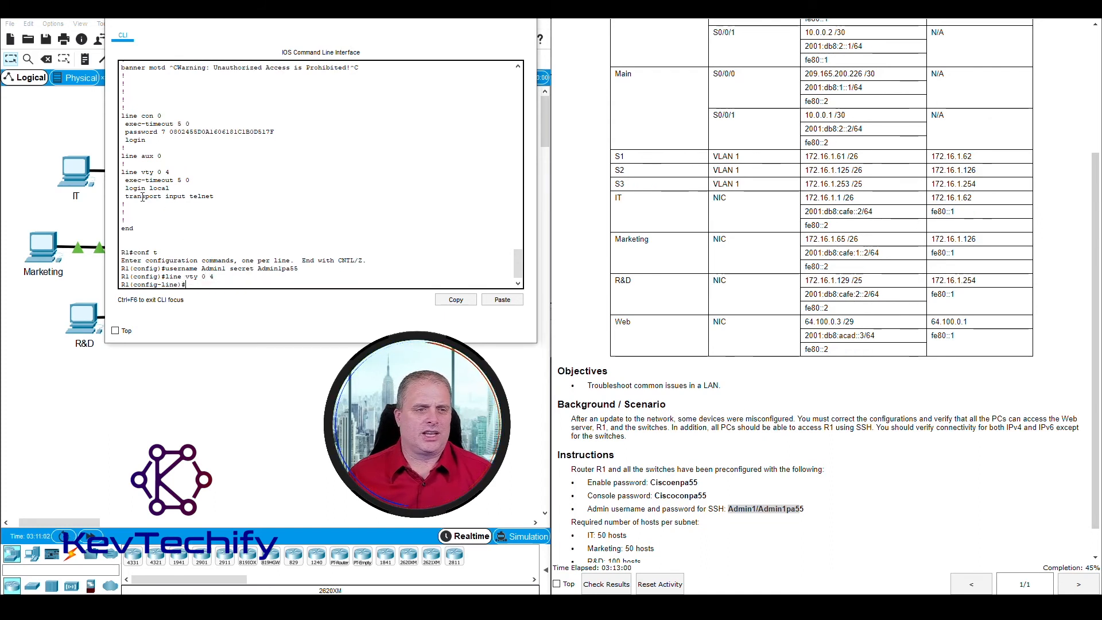
mouse_move(127, 197)
mouse_down()
mouse_move(200, 197)
mouse_move(130, 197)
mouse_up()
click(201, 284)
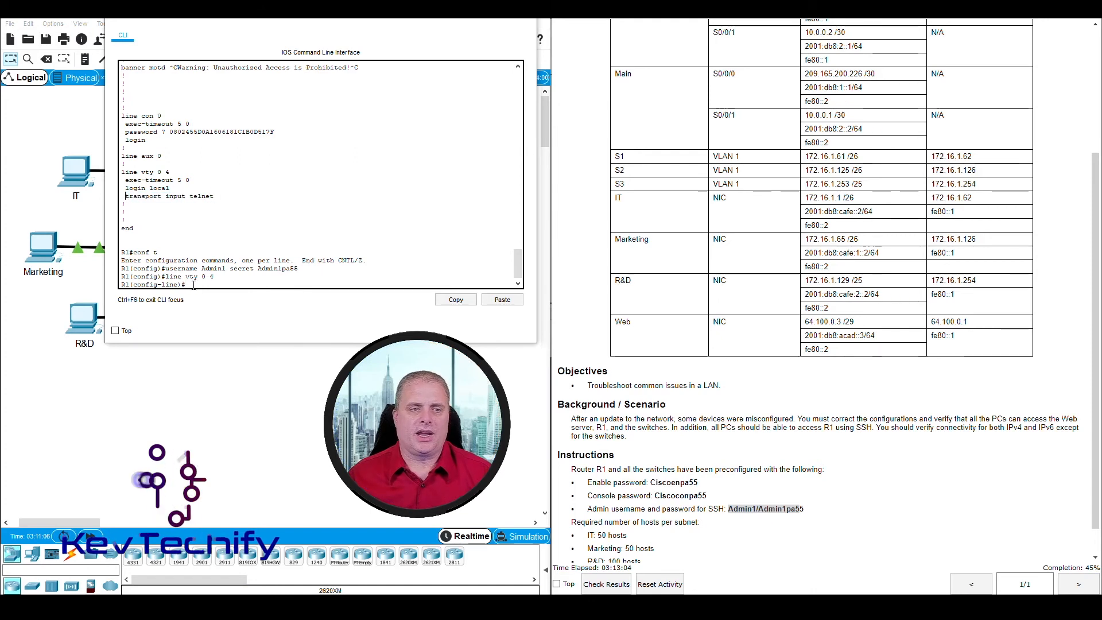
text(tran)
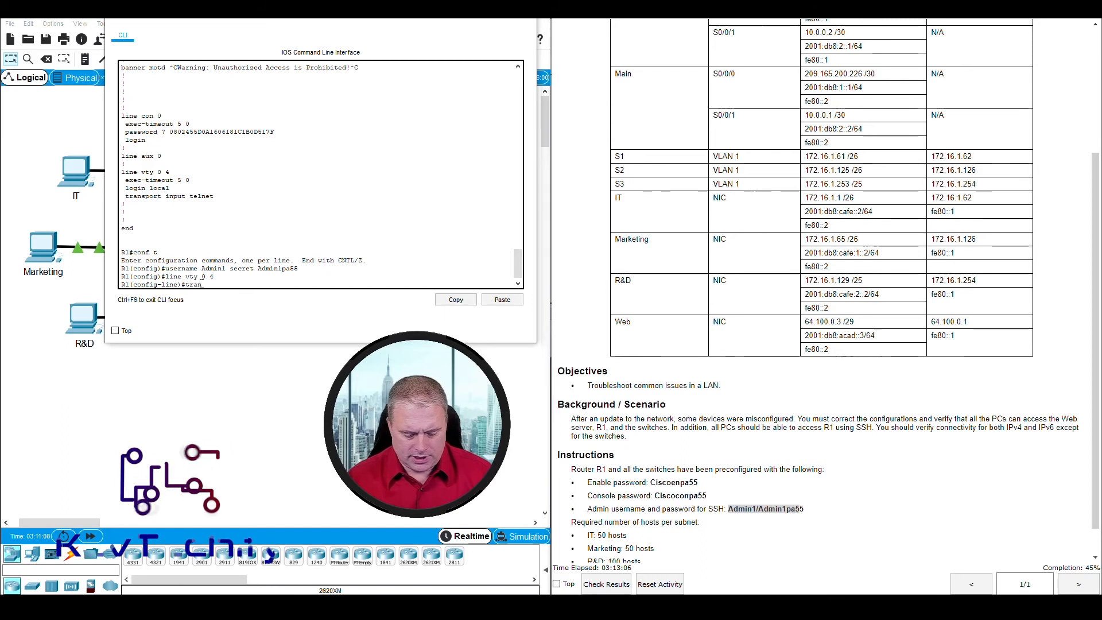
text(sport )
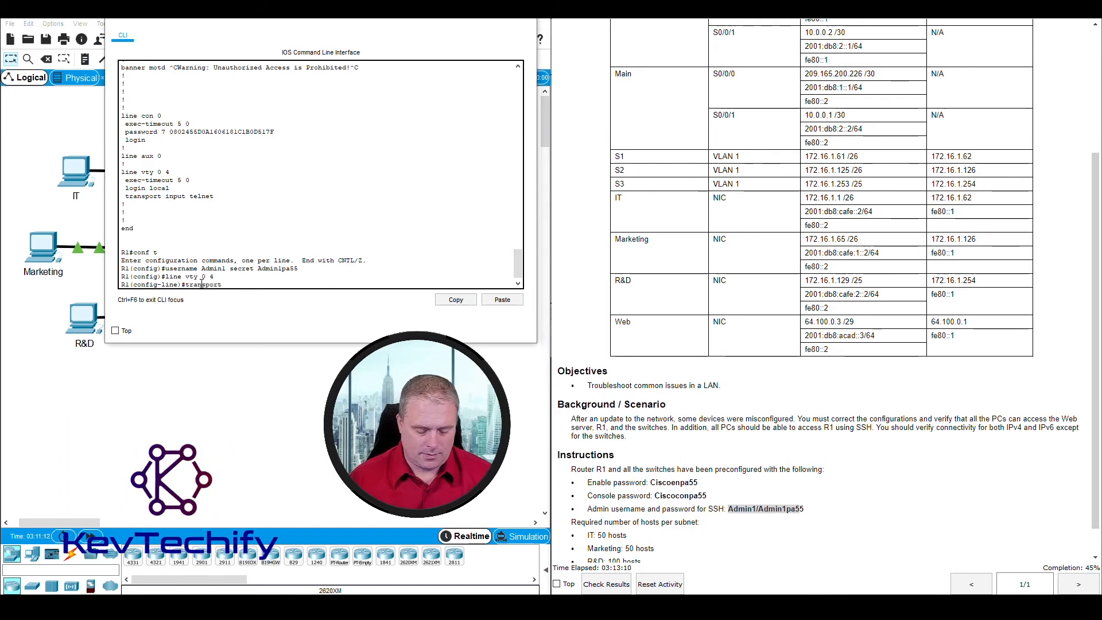
text(input ssh)
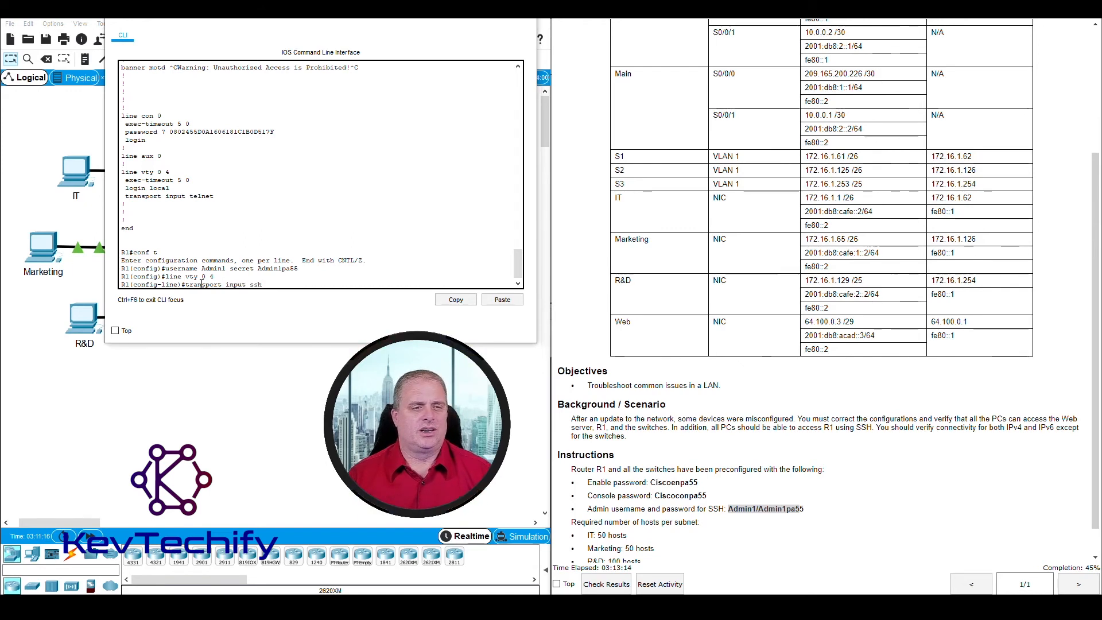
key(Return)
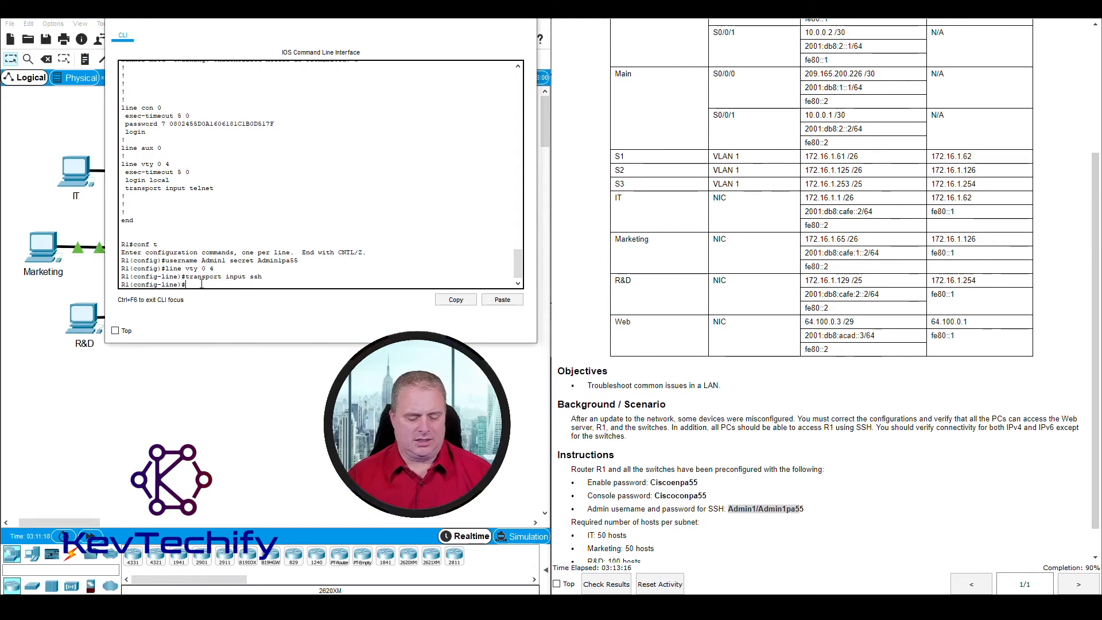
Step: Exit configuration mode on R1 and close its console window
text(e)
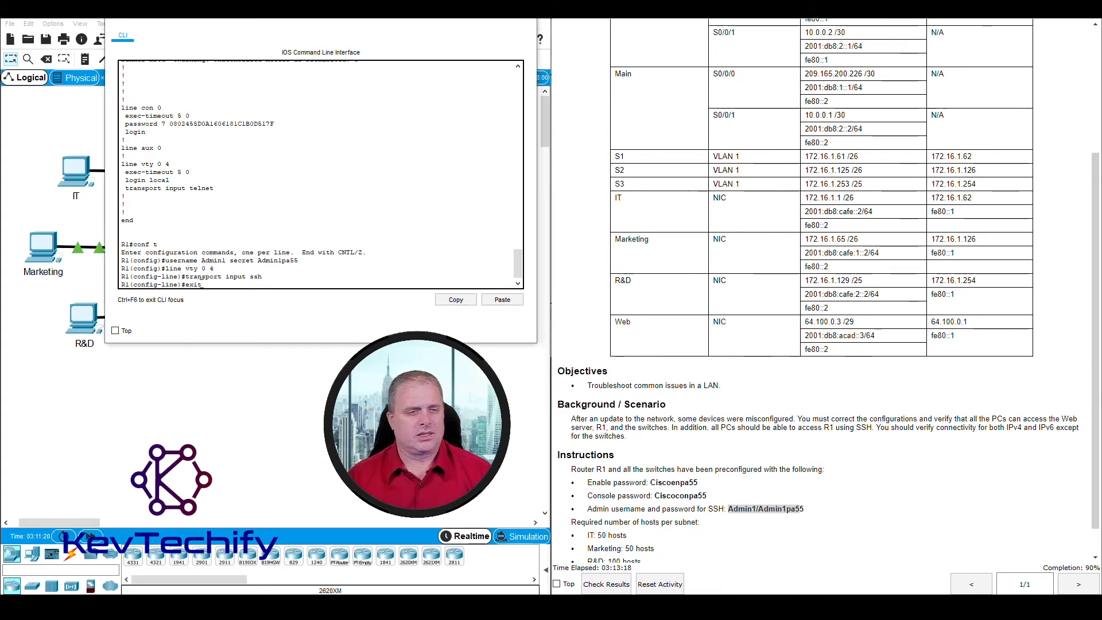
text(xit)
key(Return)
text(exit)
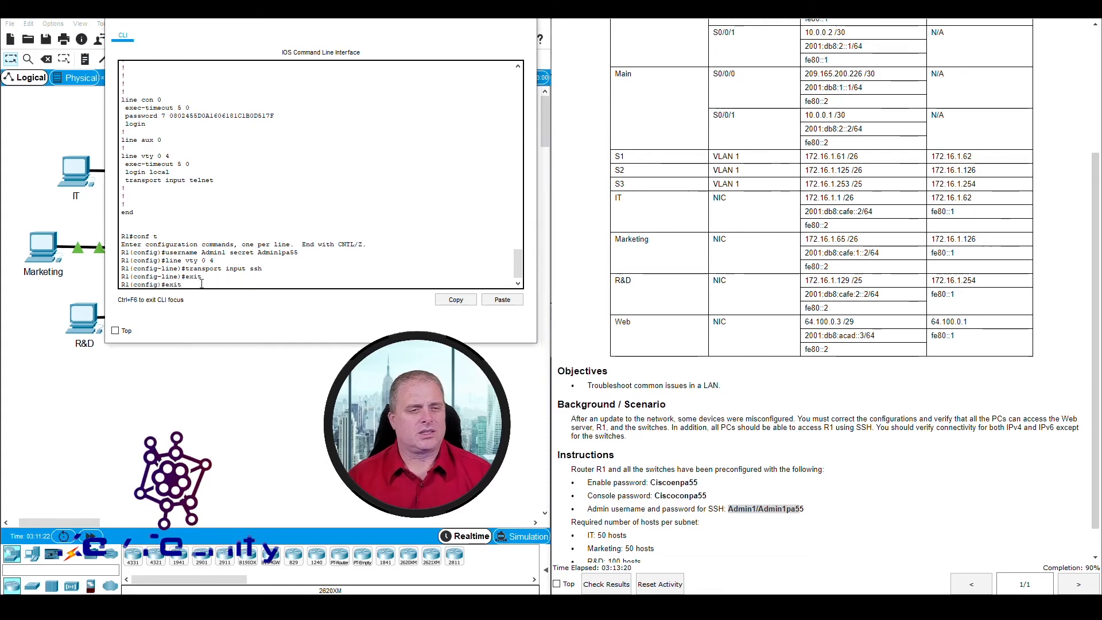
key(Return)
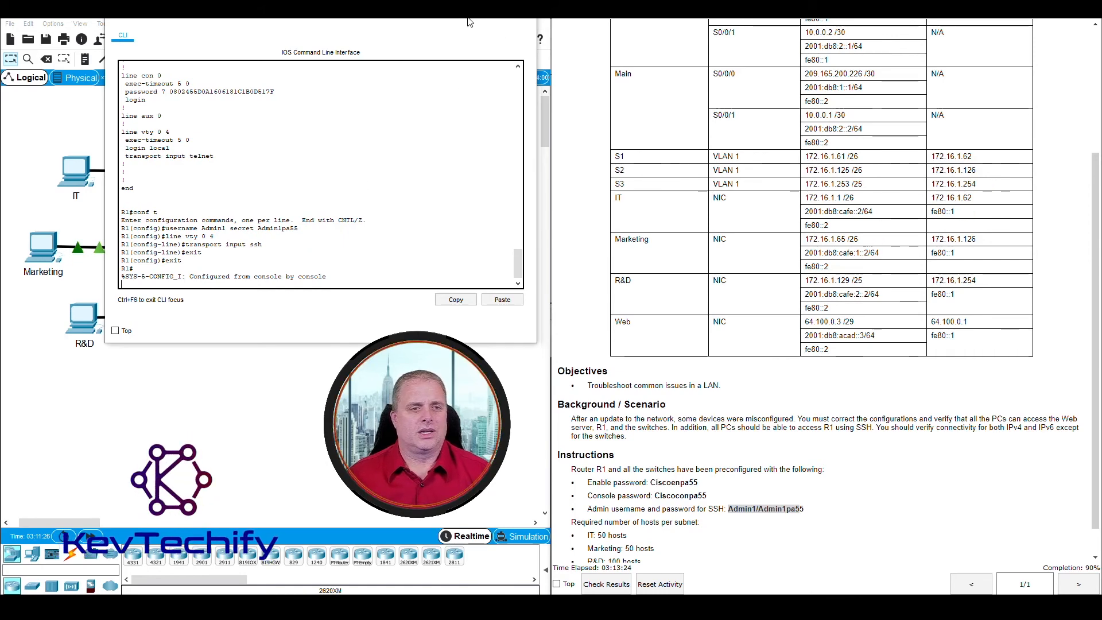
key(Return)
key(Return)
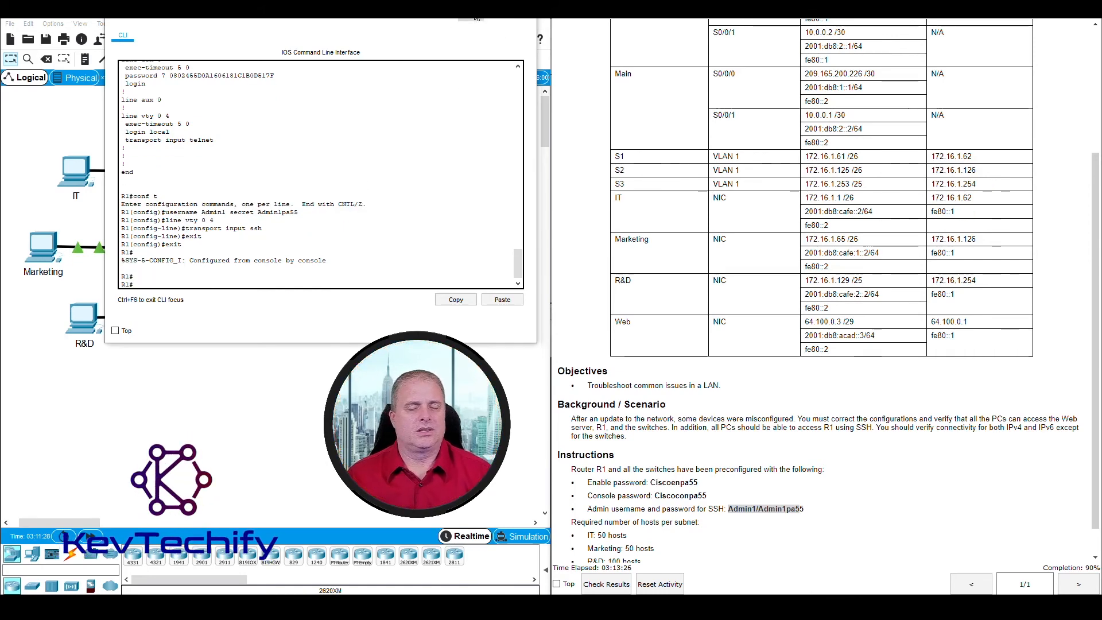
click(476, 17)
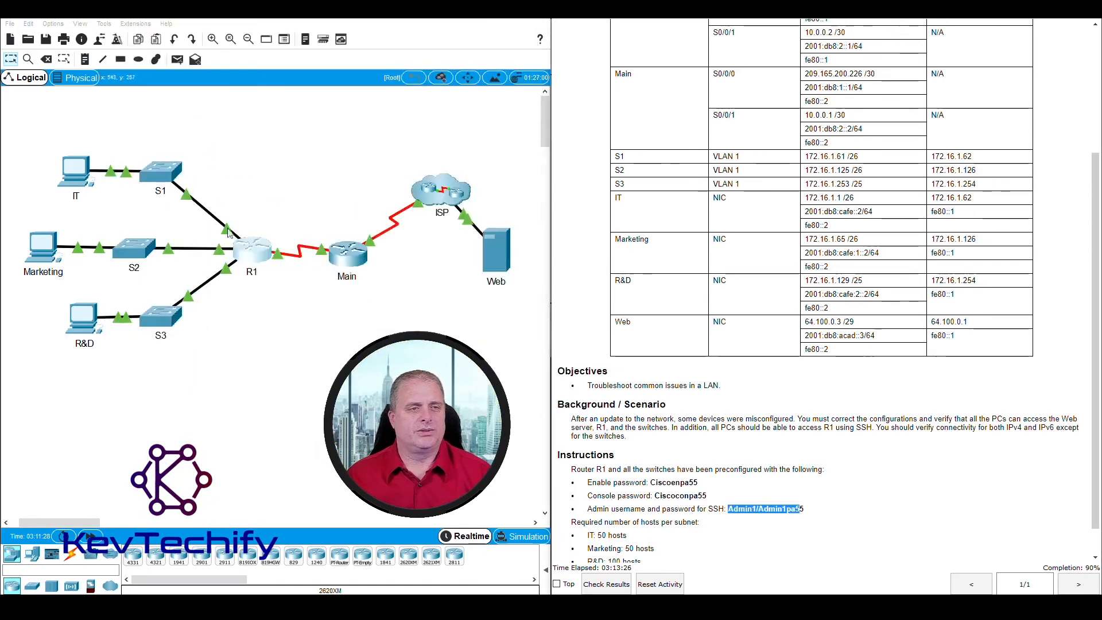
Step: From the IT PC's SSH client, connect to R1 at 172.16.1.62 as the admin user
click(86, 177)
click(263, 118)
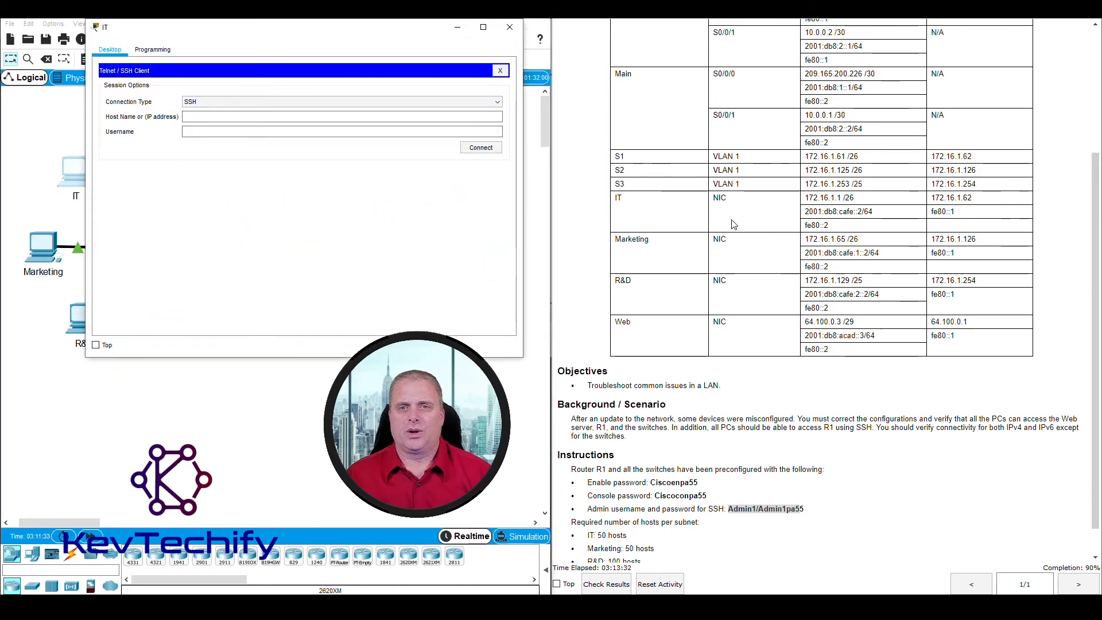
scroll(733, 223, up, 3)
drag(715, 89, 859, 89)
click(240, 117)
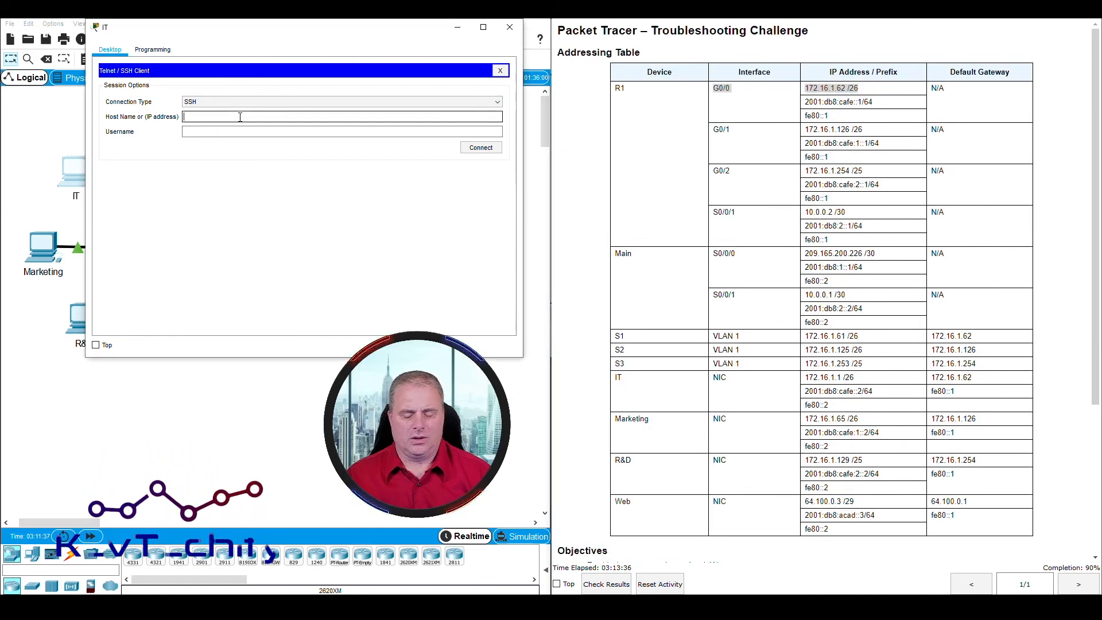
text(172.16.1.62)
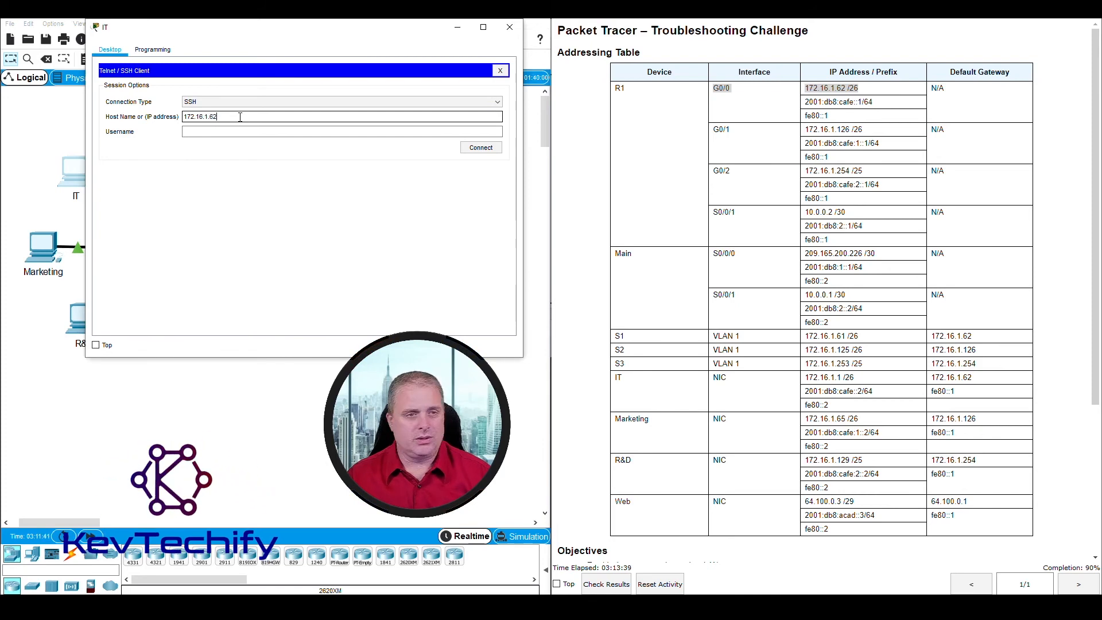
key(Tab)
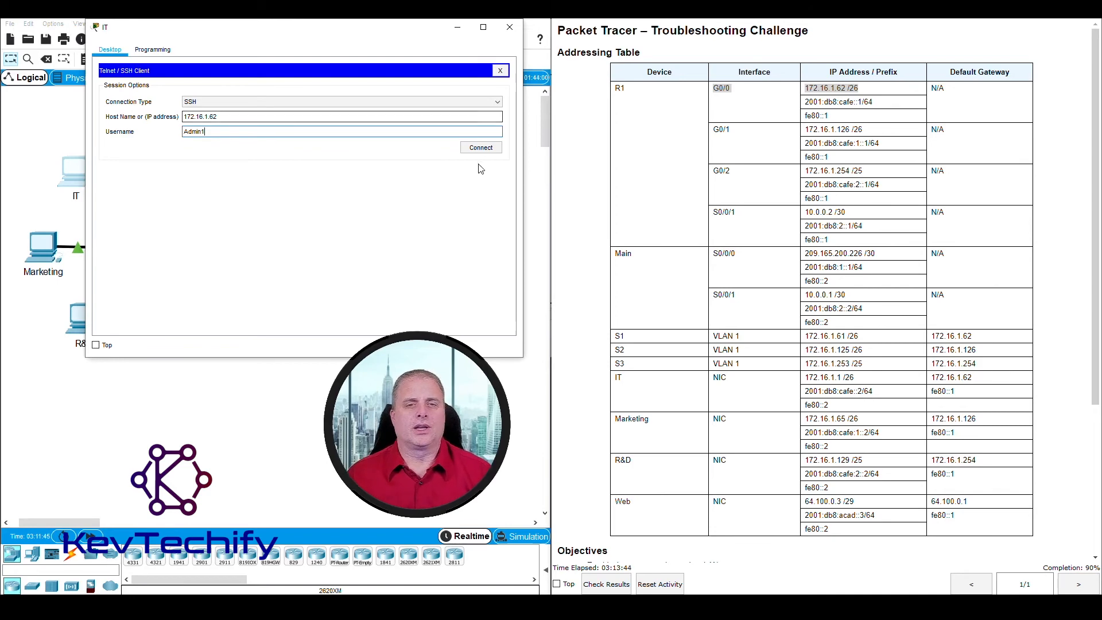
click(475, 149)
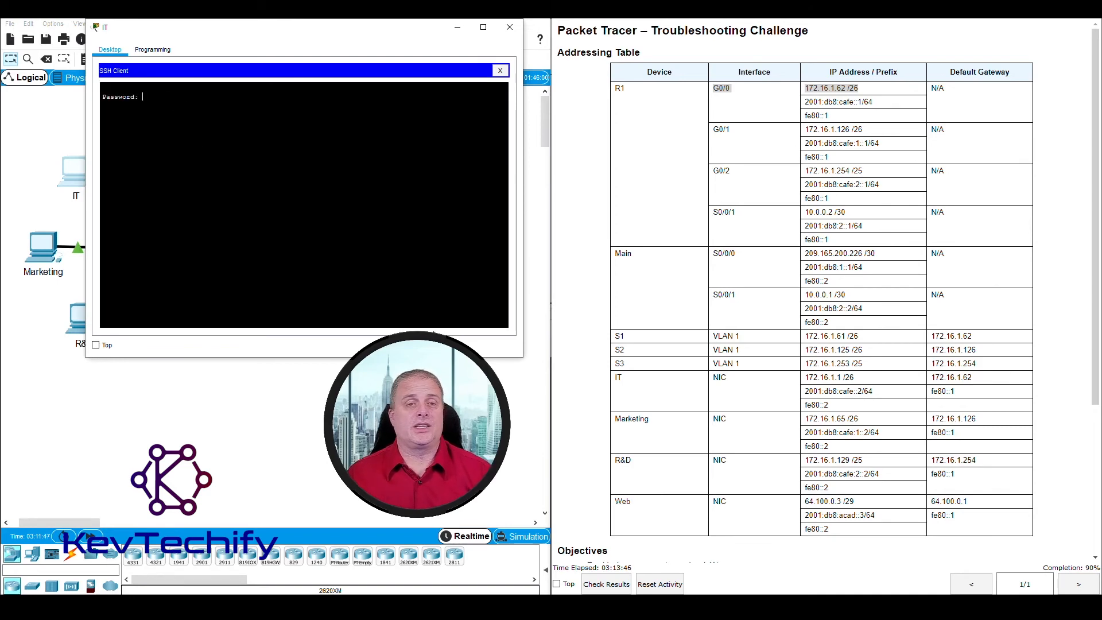
Step: Log in with the SSH password and reach R1's privileged prompt using enable
scroll(591, 297, down, 4)
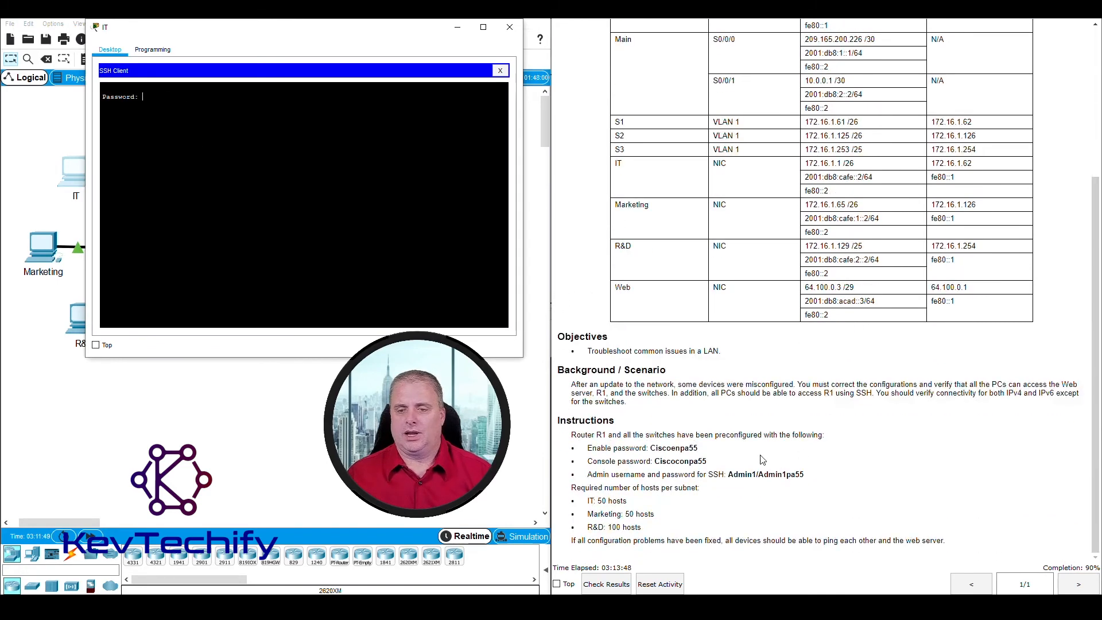
drag(759, 474, 807, 474)
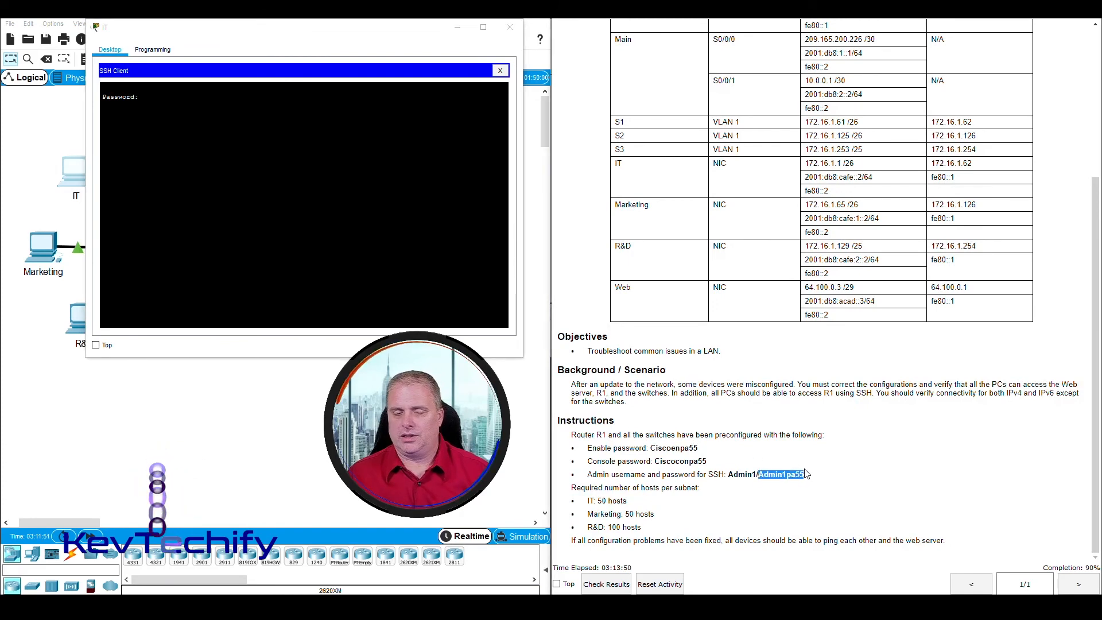
click(159, 100)
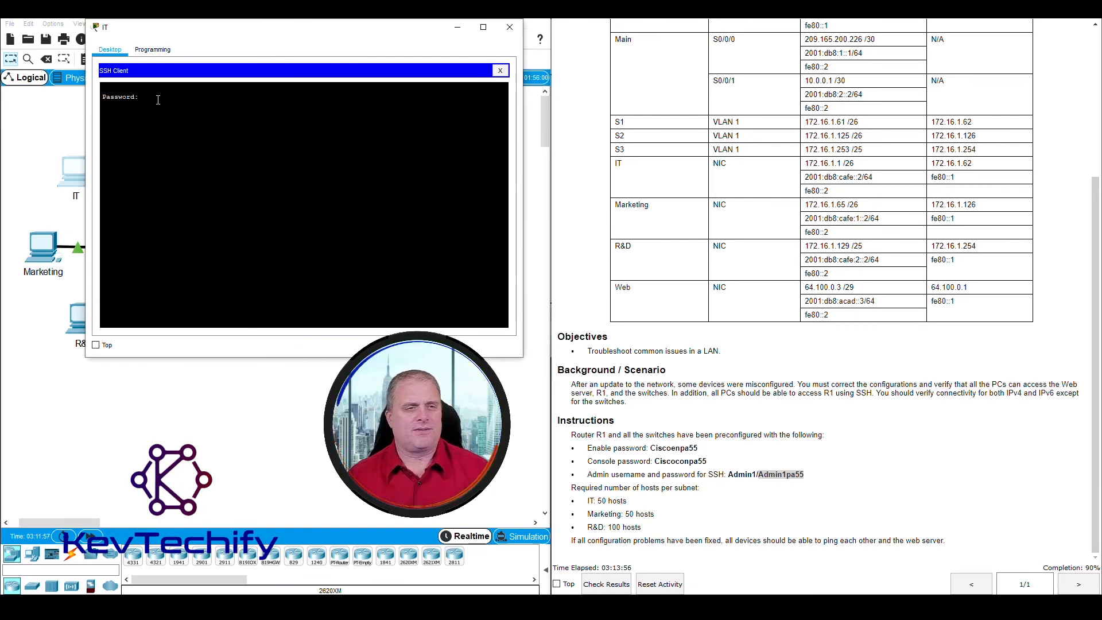
key(Return)
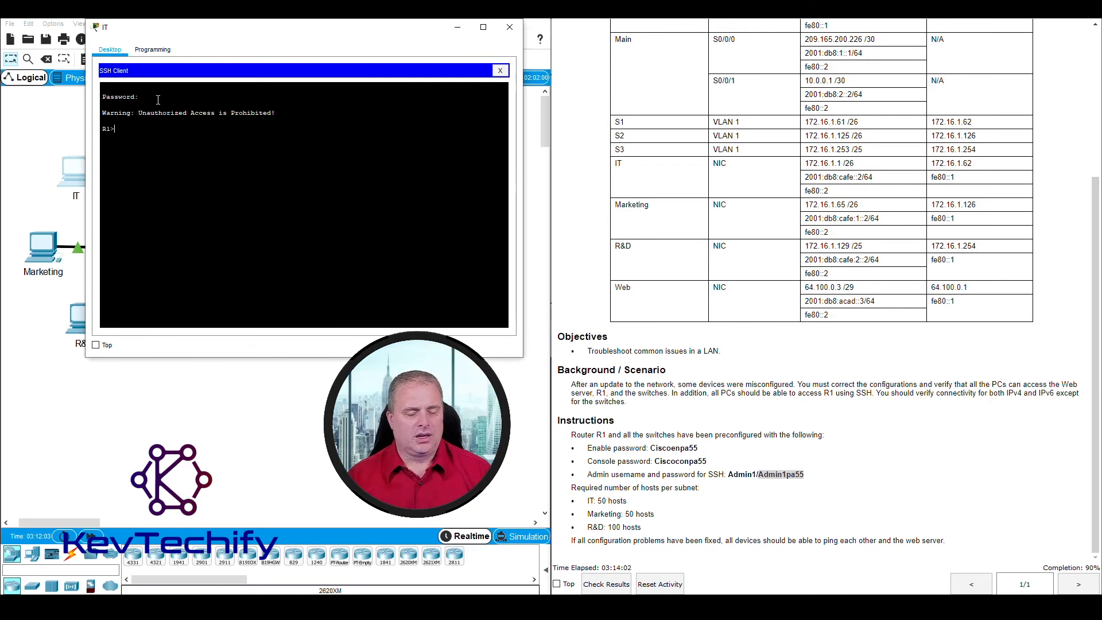
text(enable)
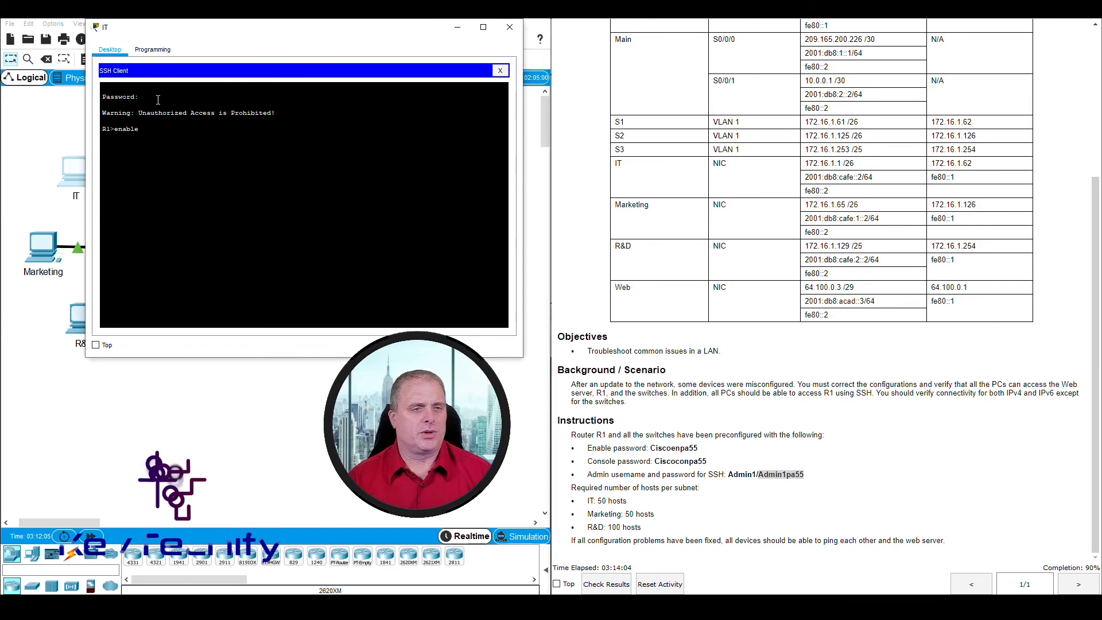
key(Return)
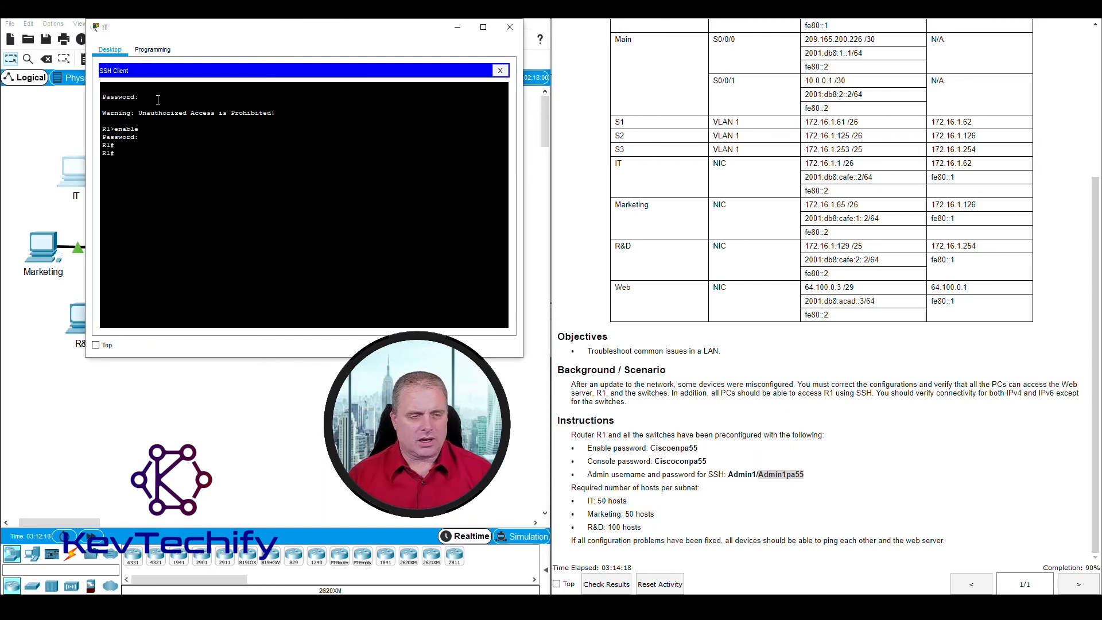
key(Return)
key(Return)
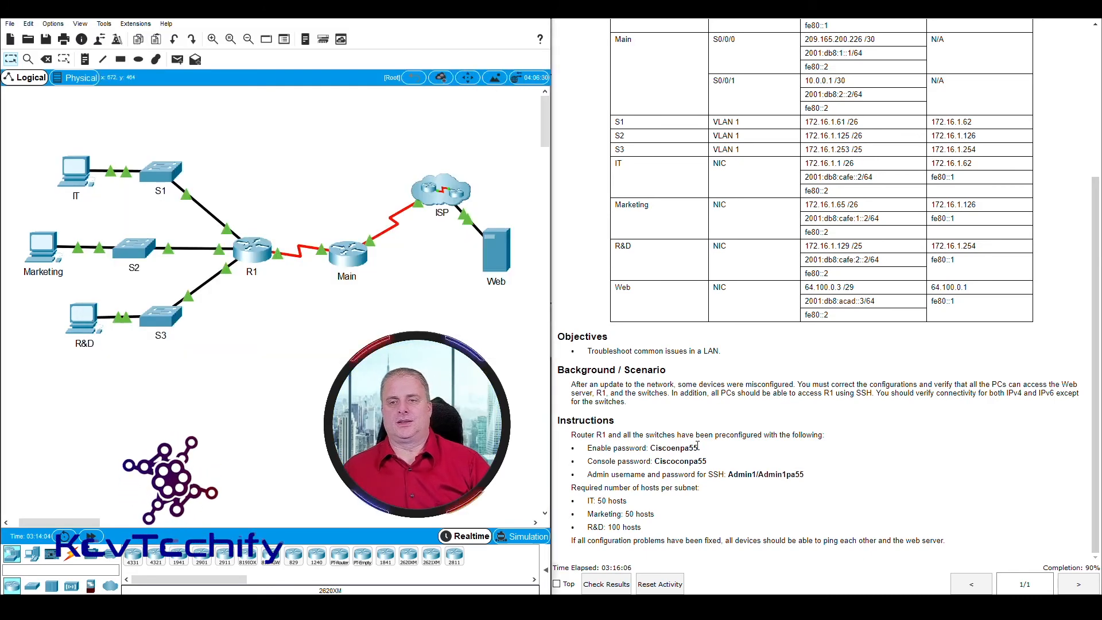
Step: Log into S1's console and run enable, retrying the enable password with caps lock off
scroll(698, 445, up, 3)
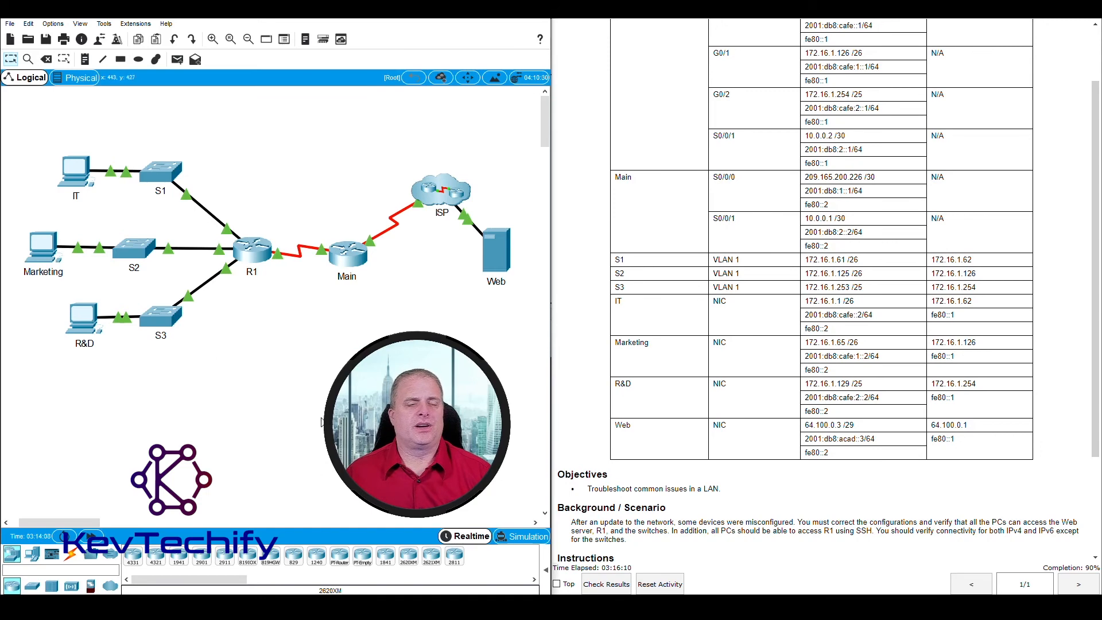
click(161, 171)
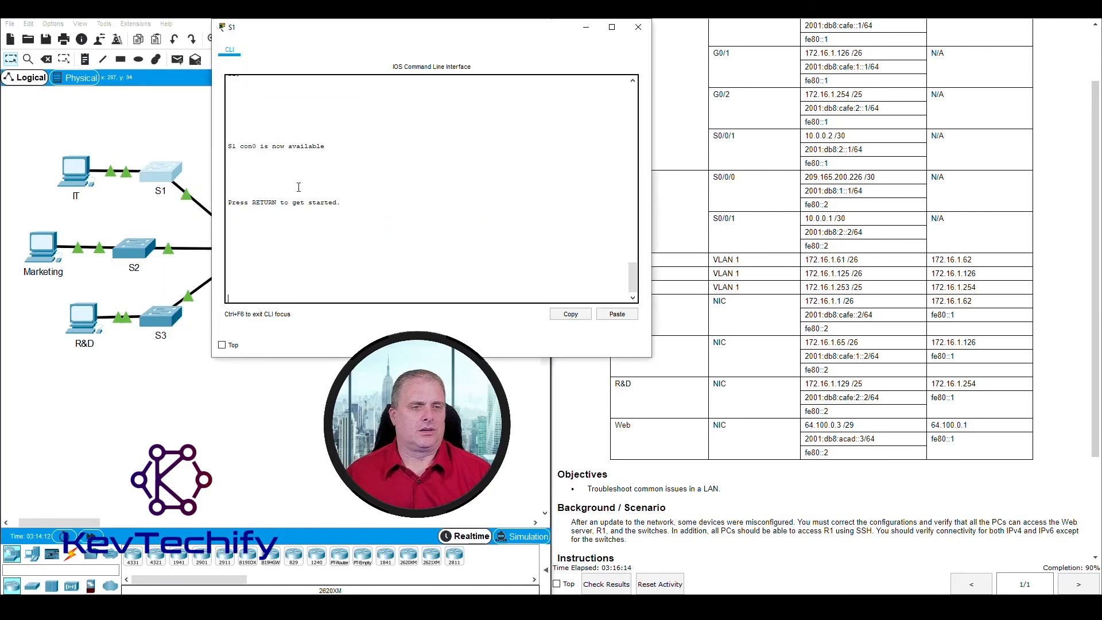
key(Return)
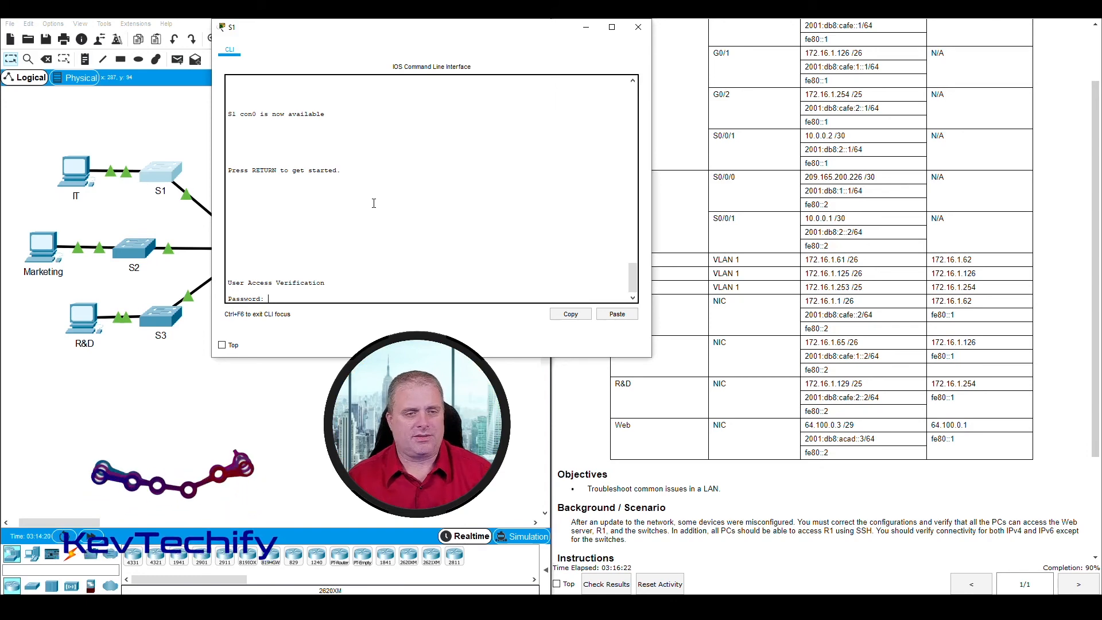
key(Return)
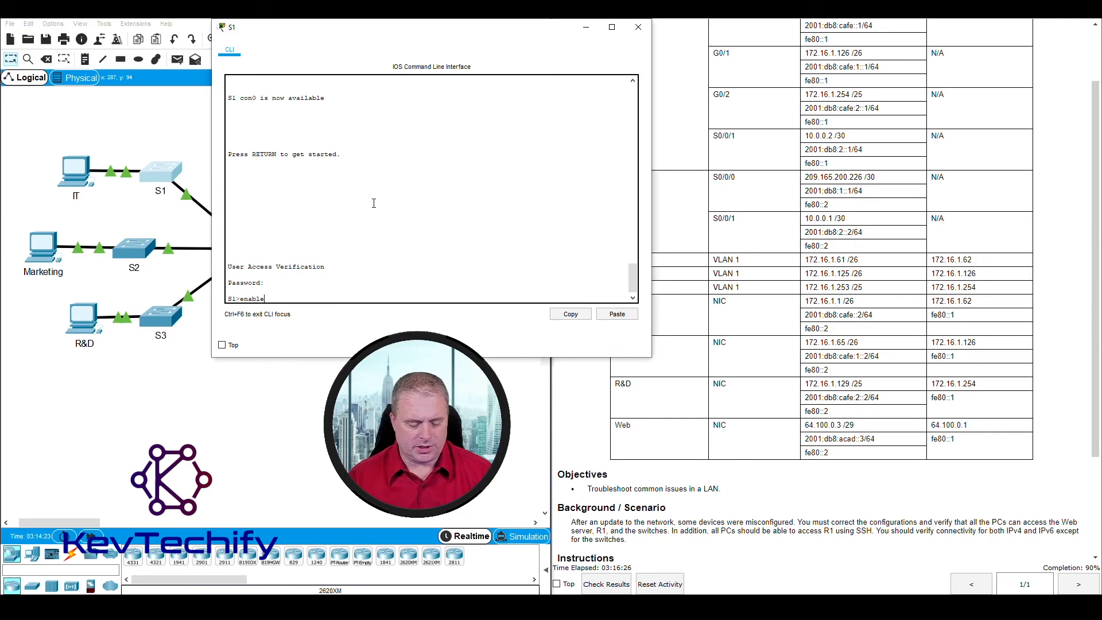
text(enable)
key(Return)
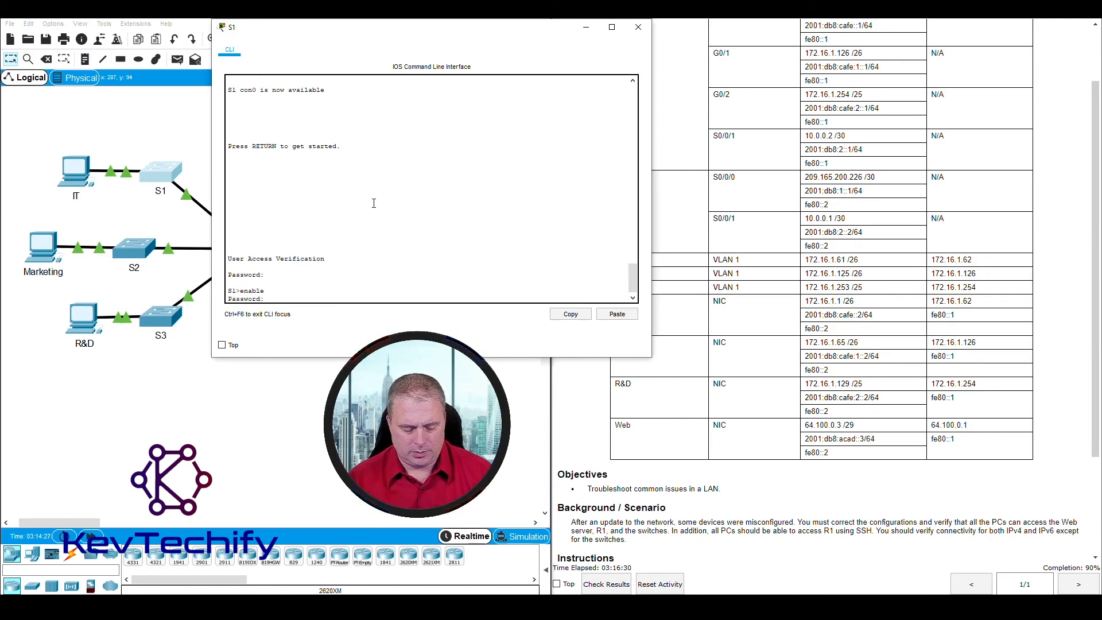
key(Return)
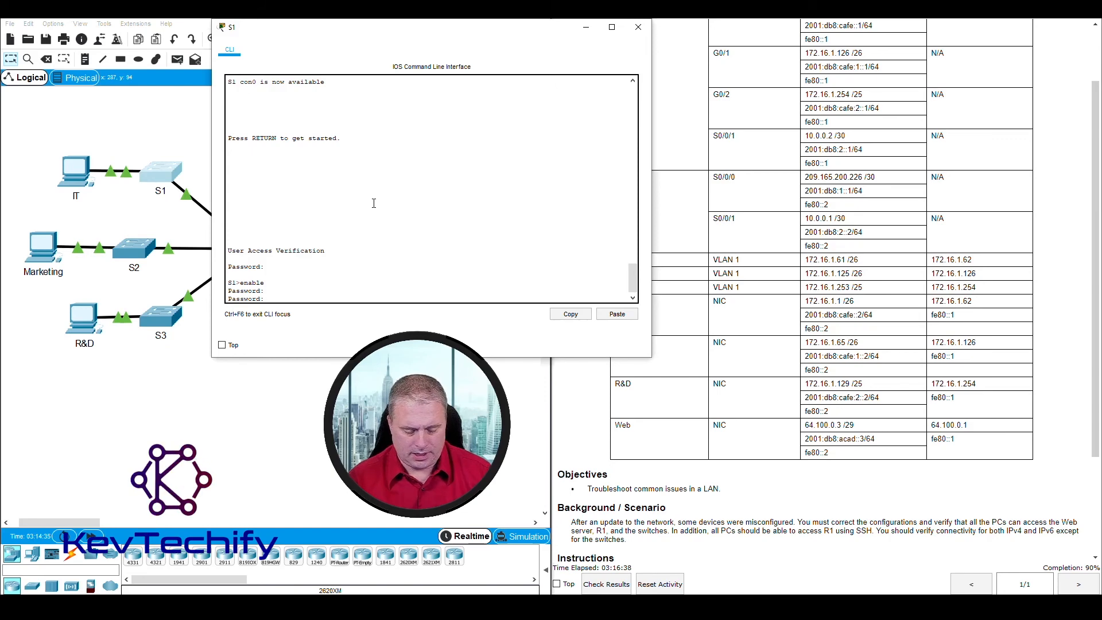
key(Return)
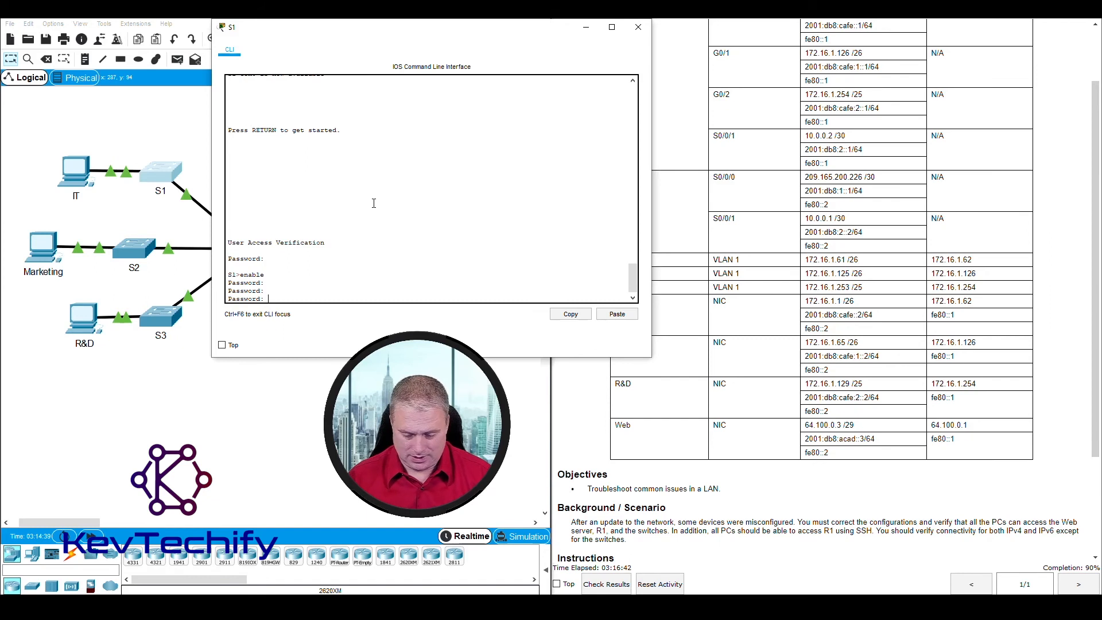
key(Caps_Lock)
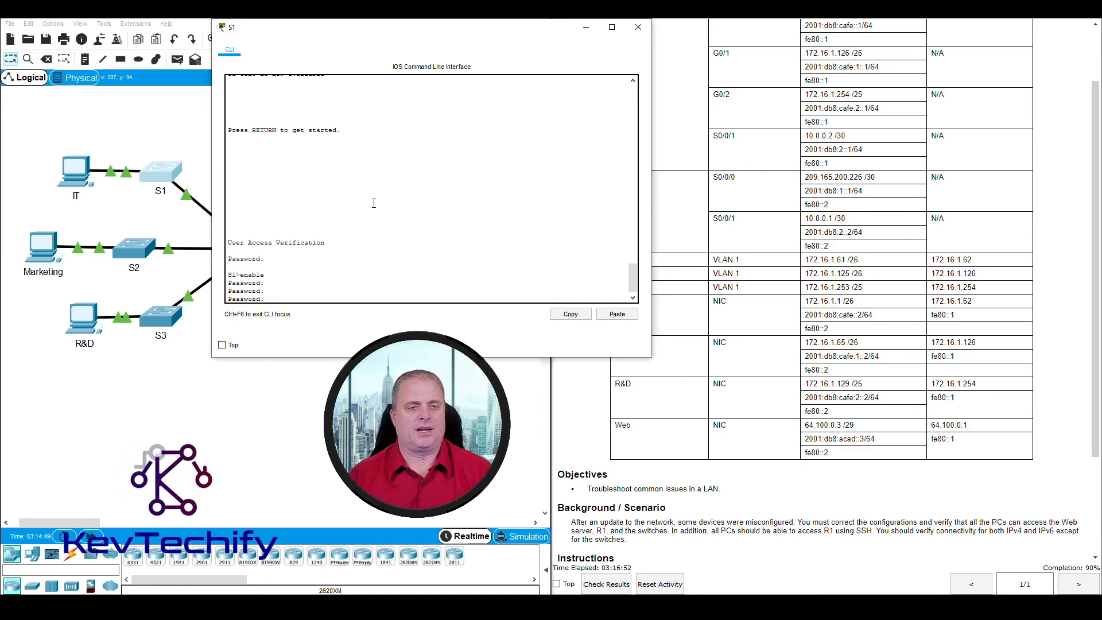
key(Return)
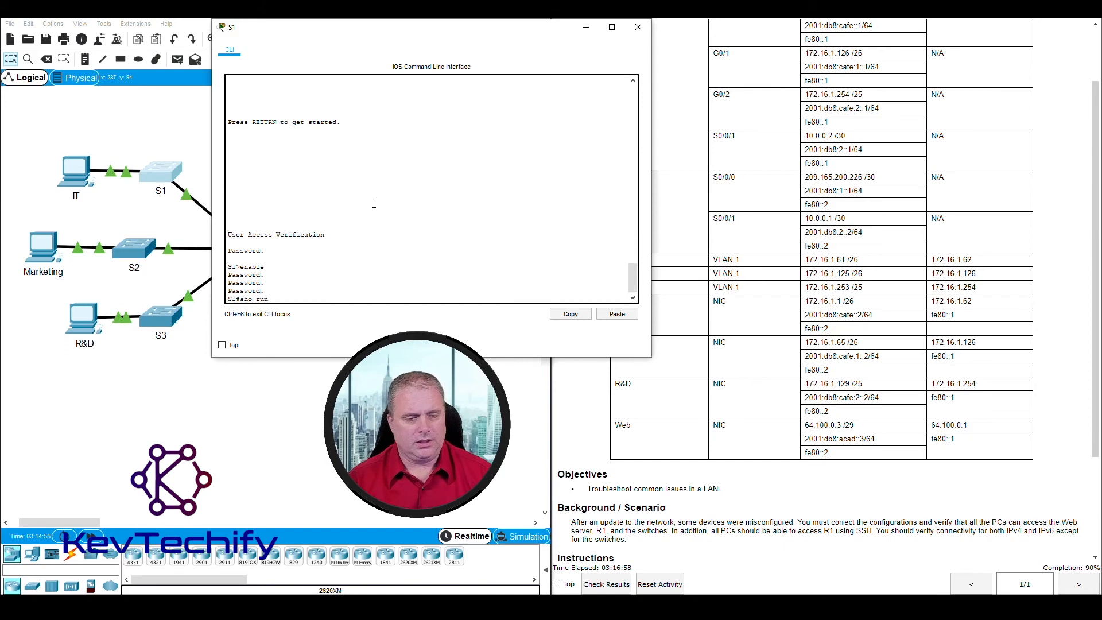
Step: Compare S1's Vlan1 address 172.16.1.61 255.255.255.192 with the table's /26, then close S1's console
text(sho run)
key(Return)
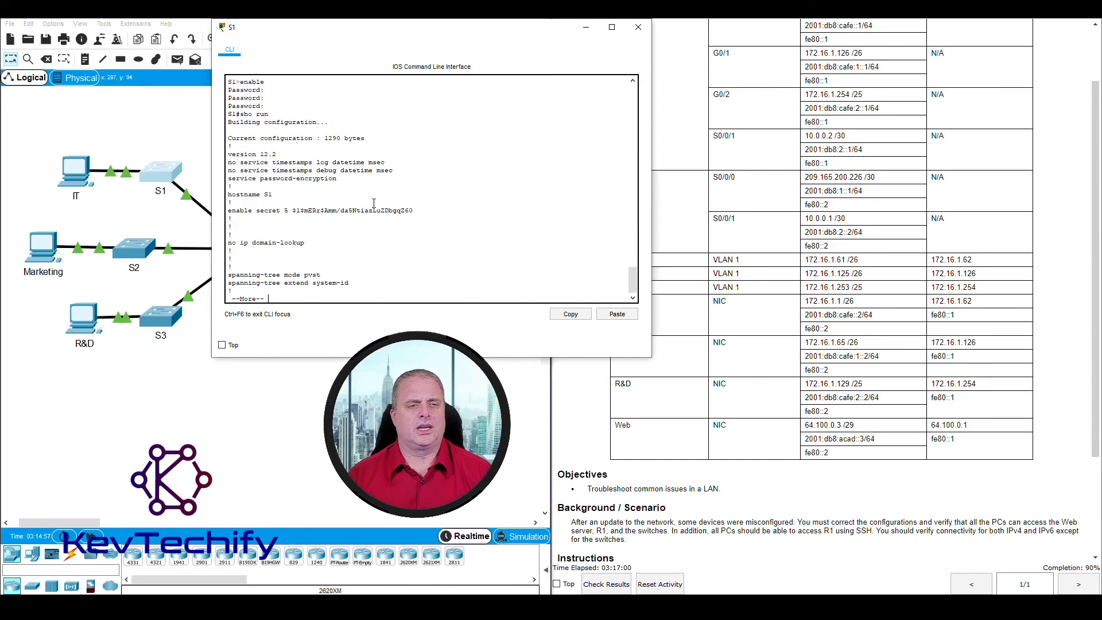
key(space)
key(space)
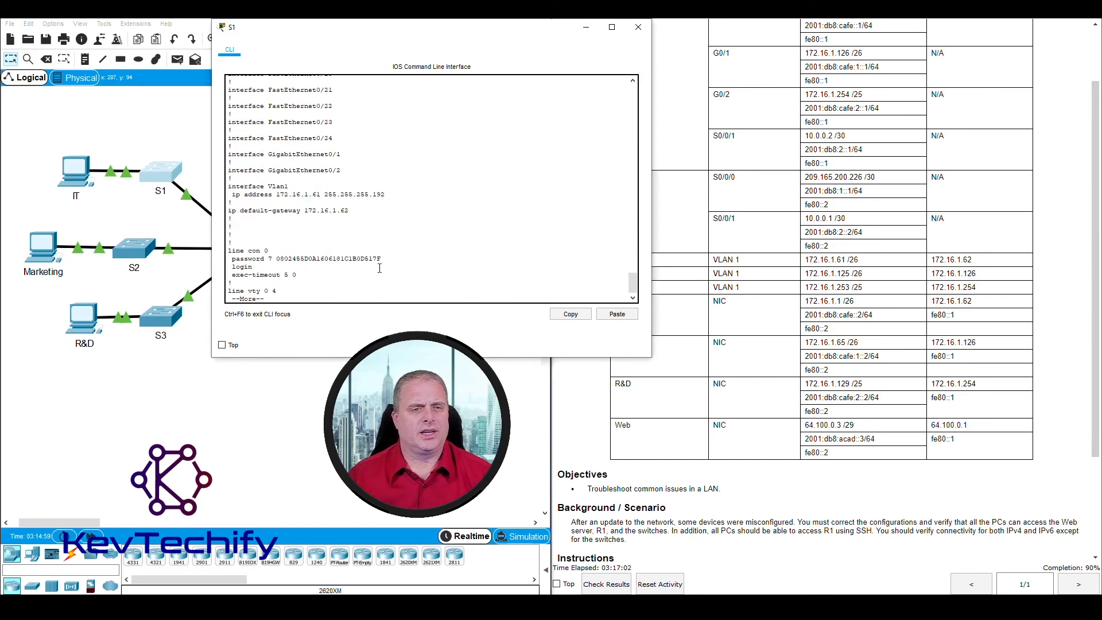
drag(228, 187, 322, 196)
drag(440, 33, 395, 33)
click(699, 269)
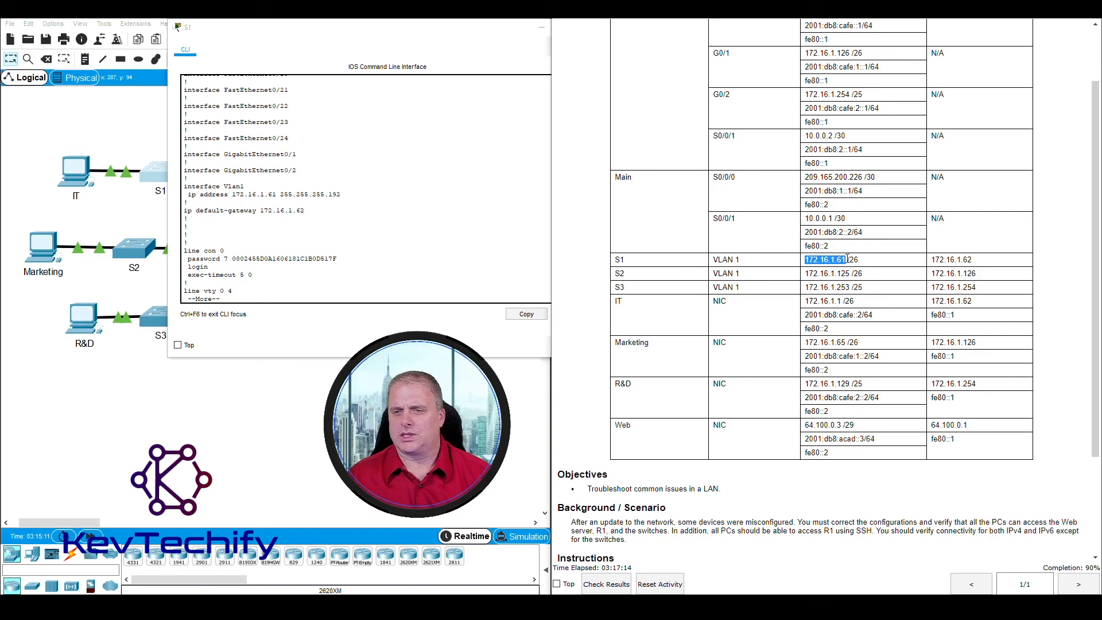
drag(848, 259, 861, 263)
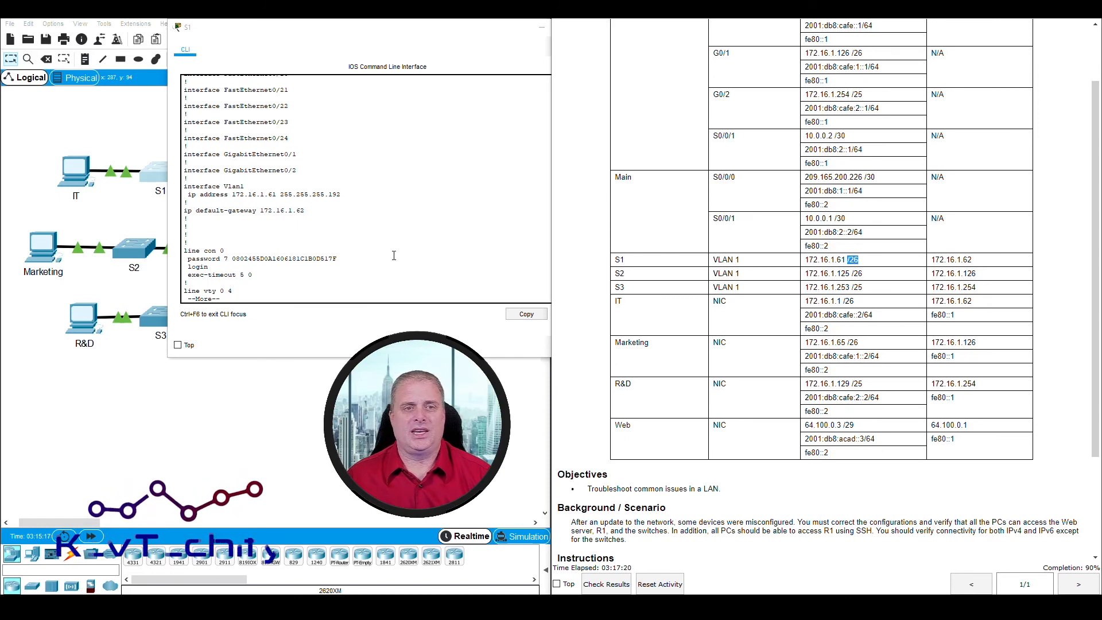
click(351, 191)
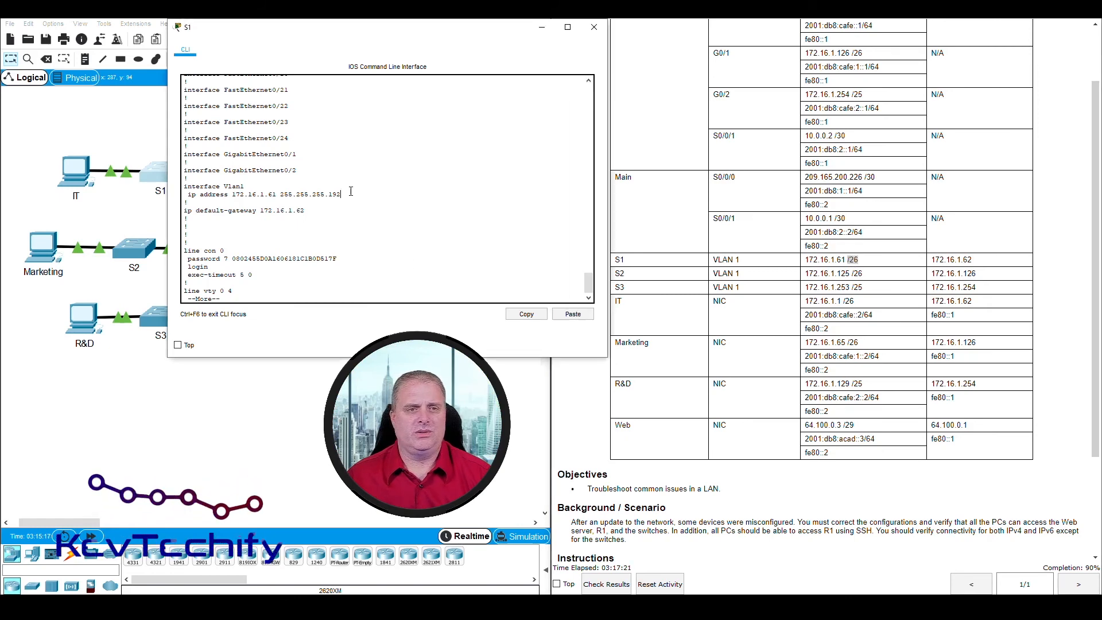
click(594, 28)
Step: Open switch S2's console and log in to privileged EXEC mode with the console and enable passwords
click(130, 253)
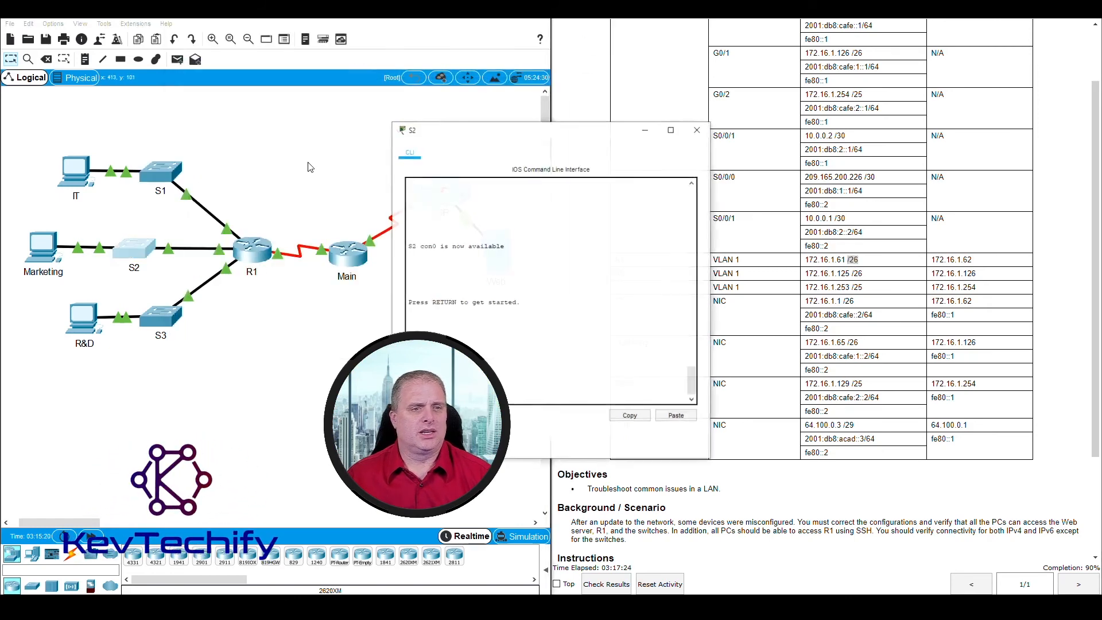
drag(474, 133, 223, 35)
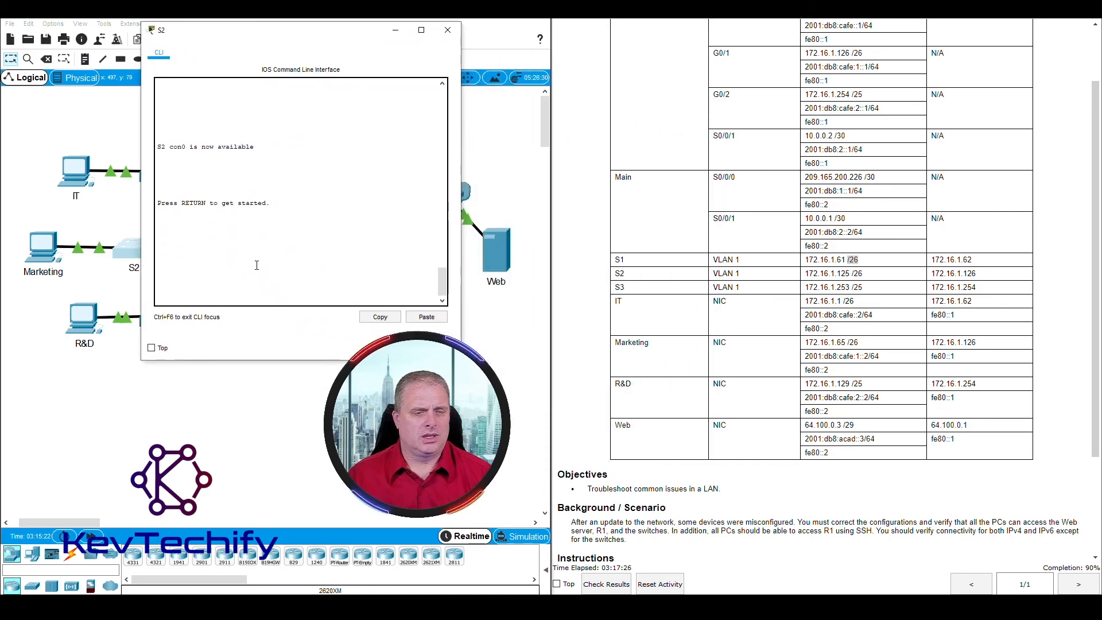
key(Return)
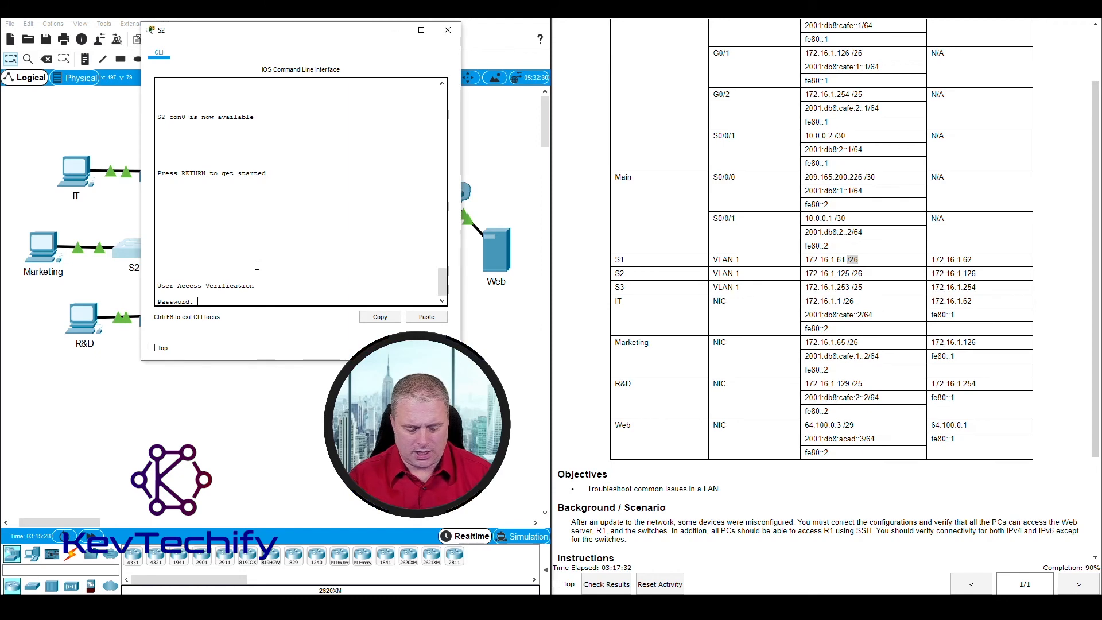
key(Return)
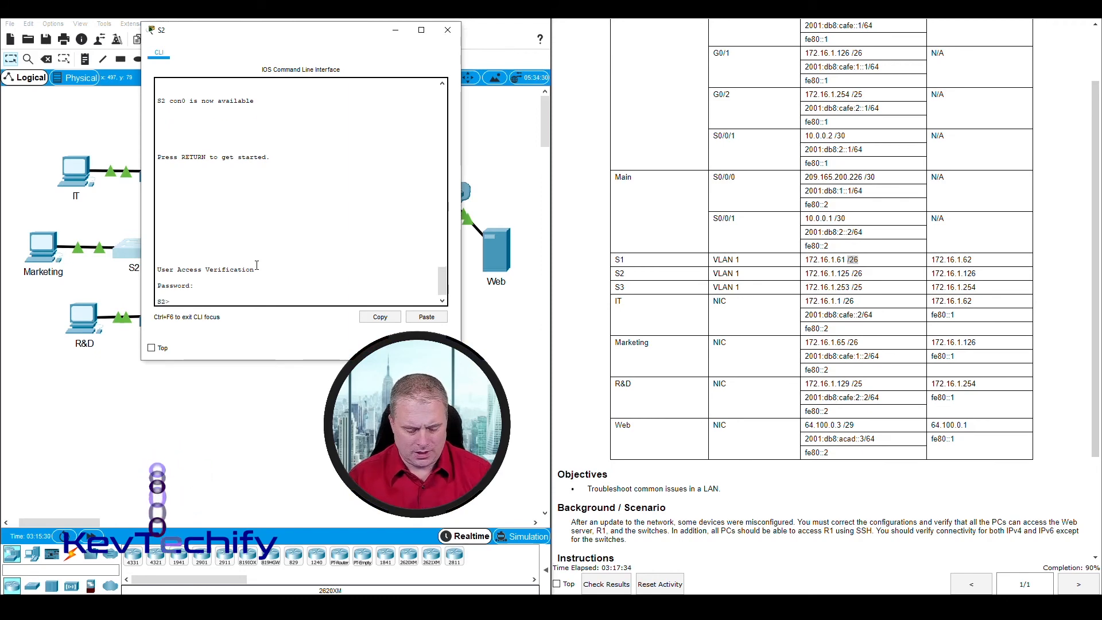
text(enable)
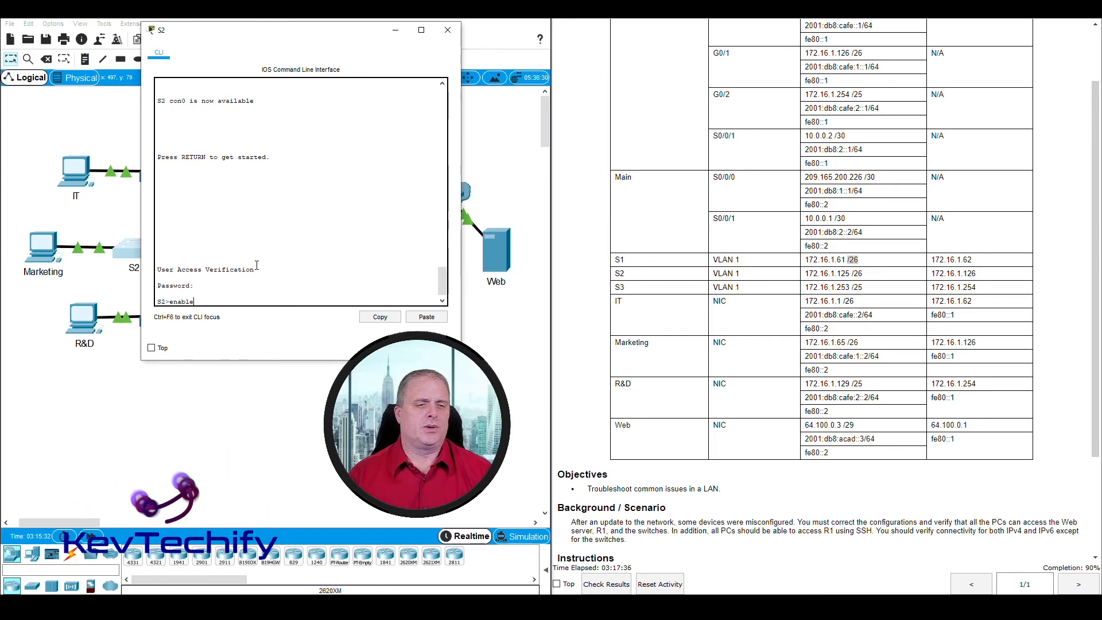
key(Return)
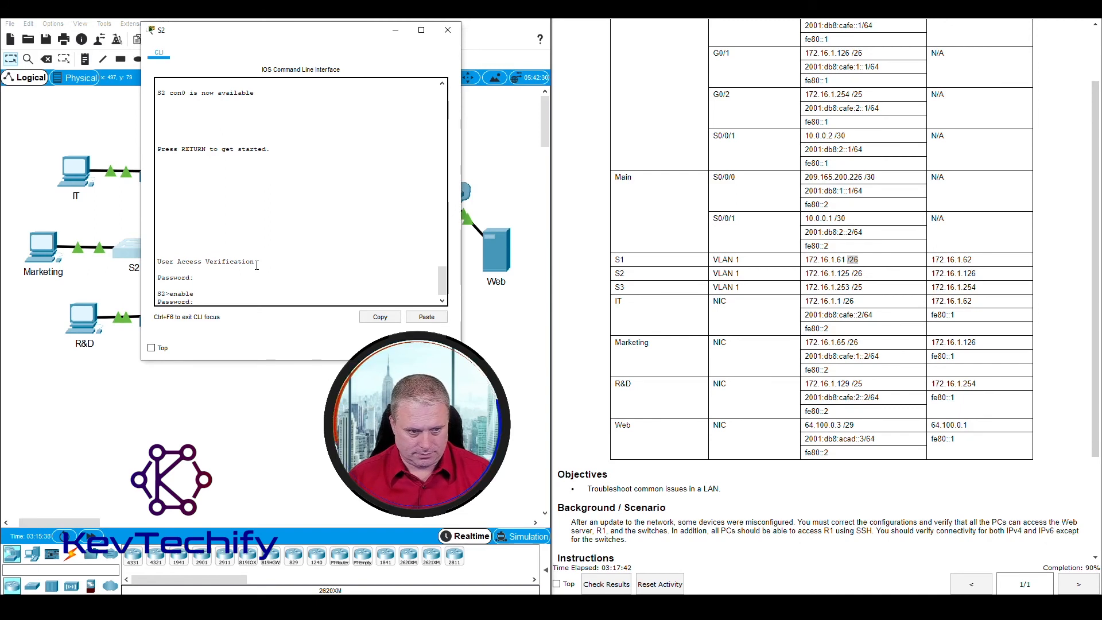
key(Return)
Step: Run show run and compare S2's Vlan1 mask 255.255.255.224 against the table's /26
text(sho run)
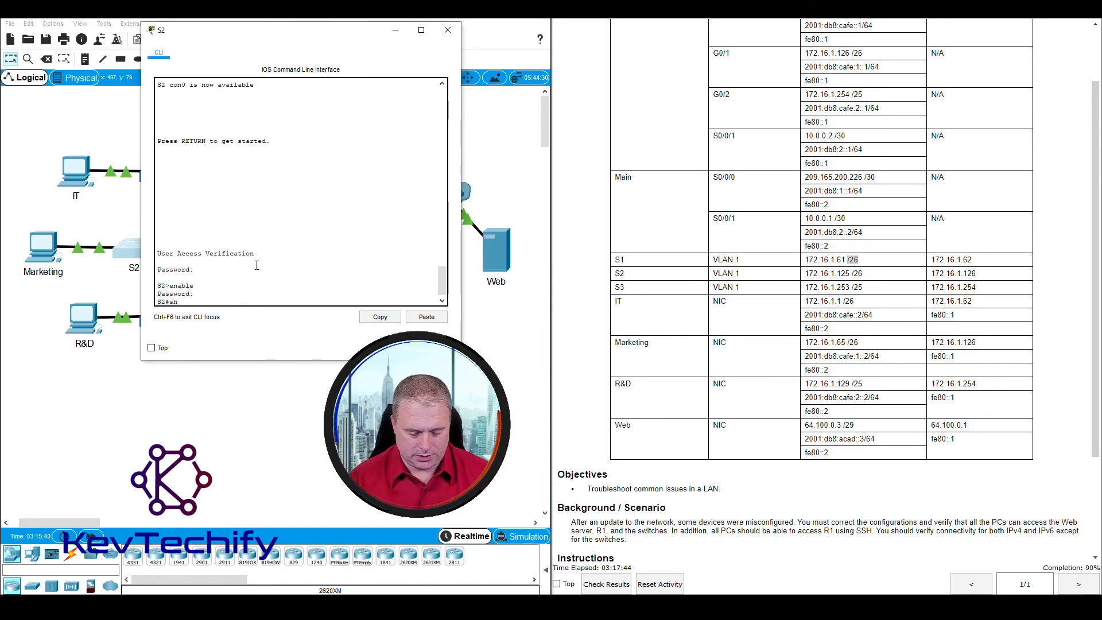
key(Return)
key(space)
key(space)
key(space)
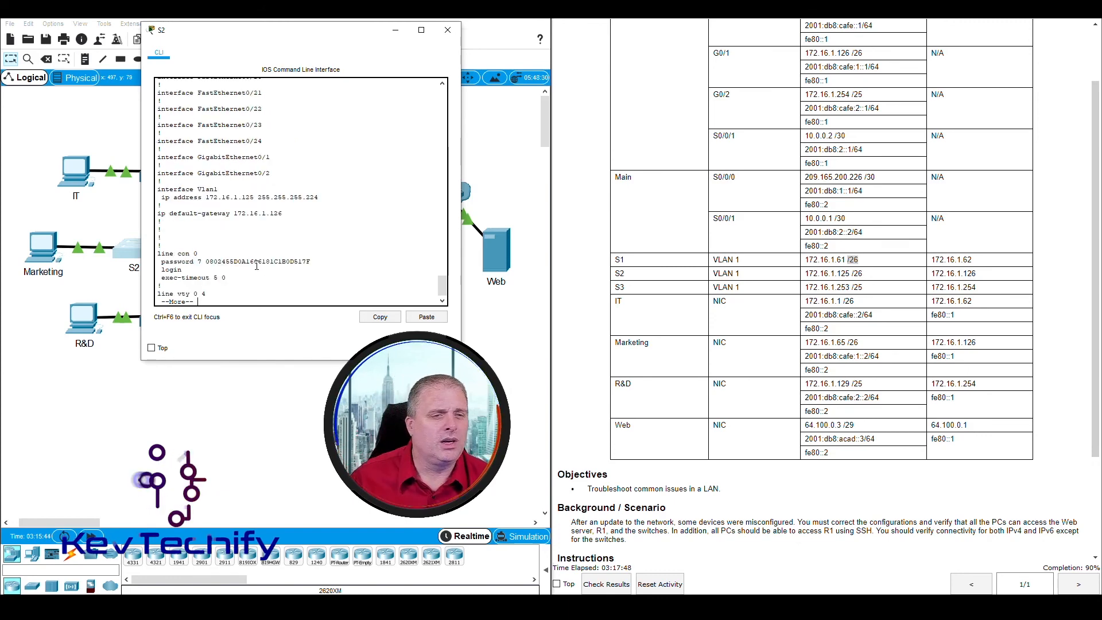
drag(207, 198, 315, 197)
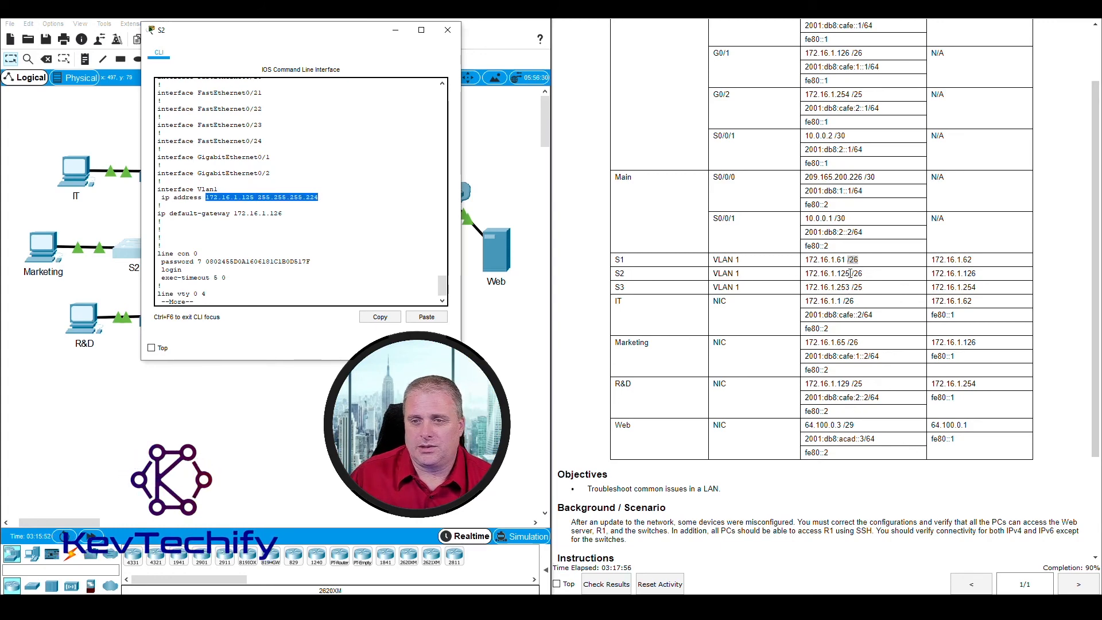
drag(851, 274, 859, 274)
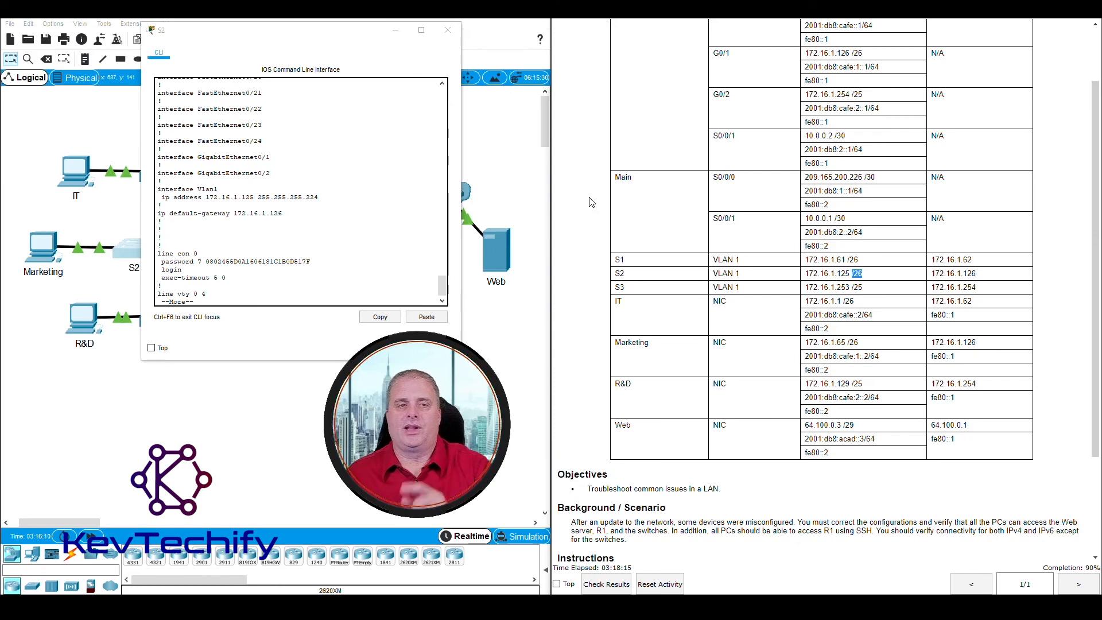
click(260, 196)
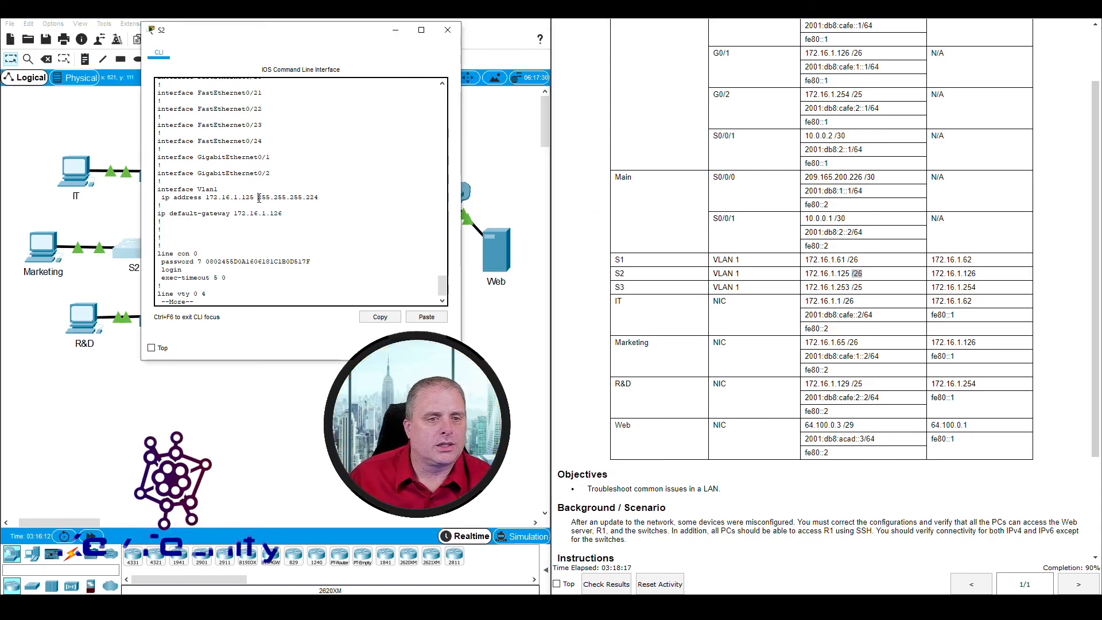
drag(259, 197, 320, 197)
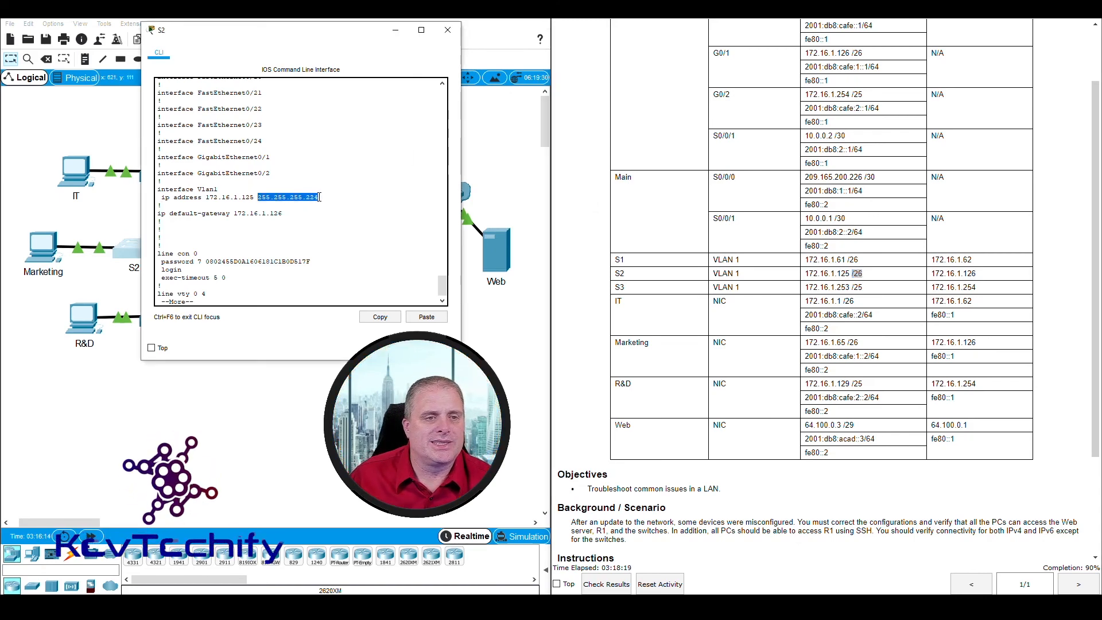
click(259, 198)
drag(259, 197, 321, 198)
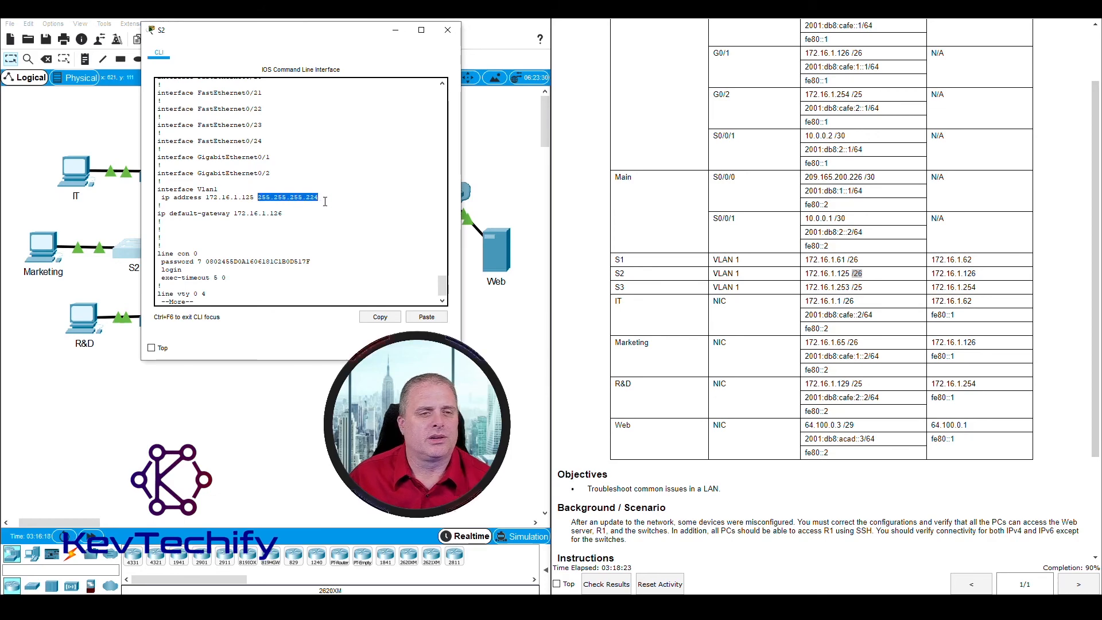
Step: Set S2's Vlan1 interface to ip address 172.16.1.125 255.255.255.192
key(space)
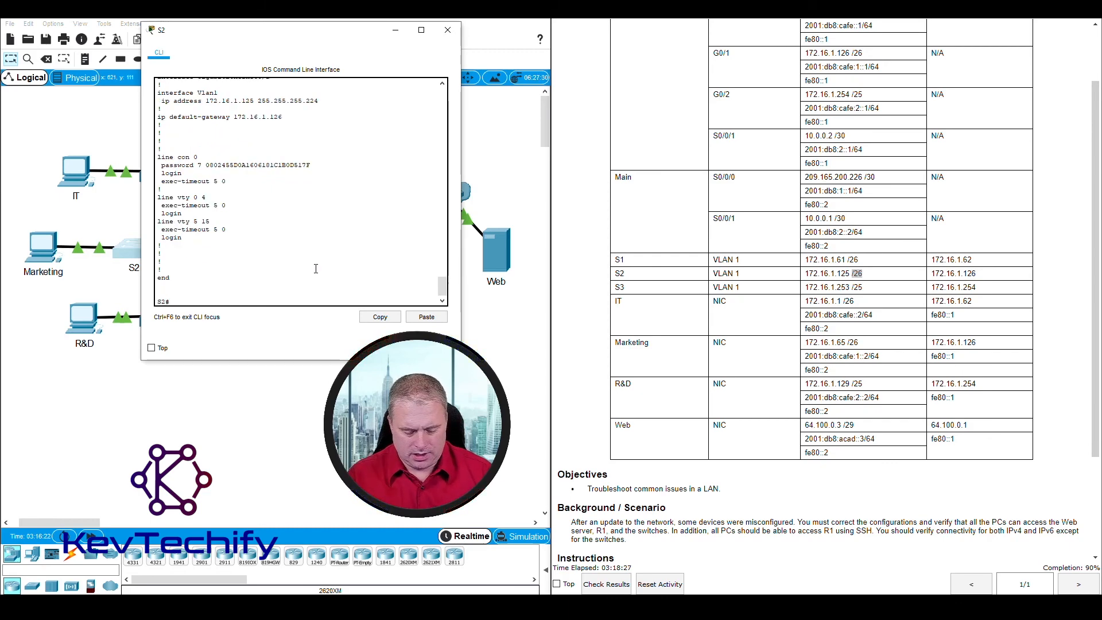
key(Return)
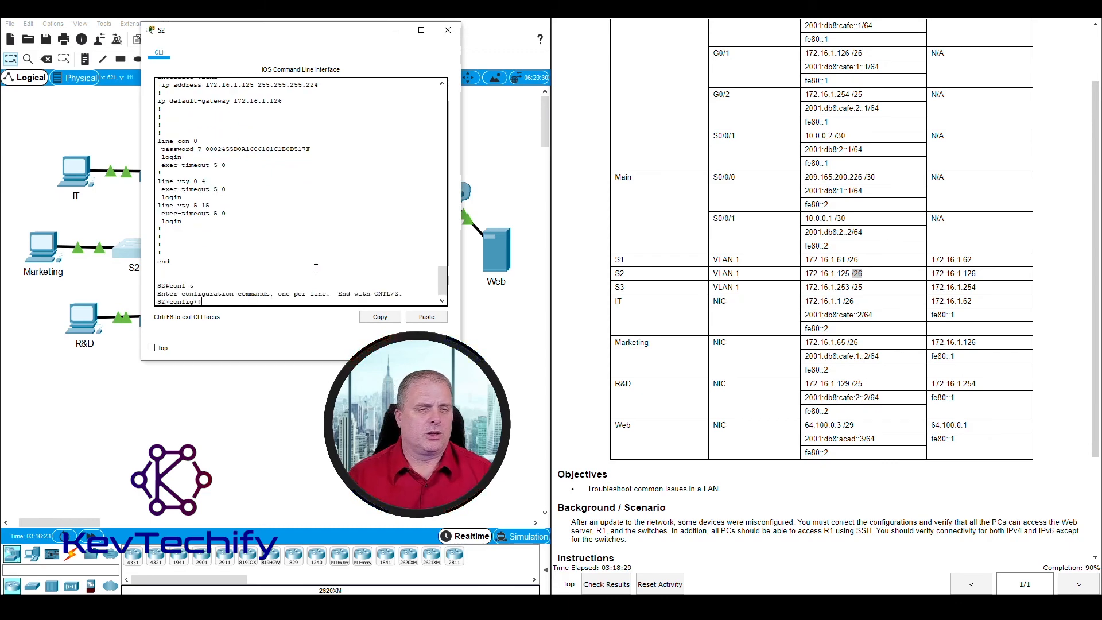
text(int vlan)
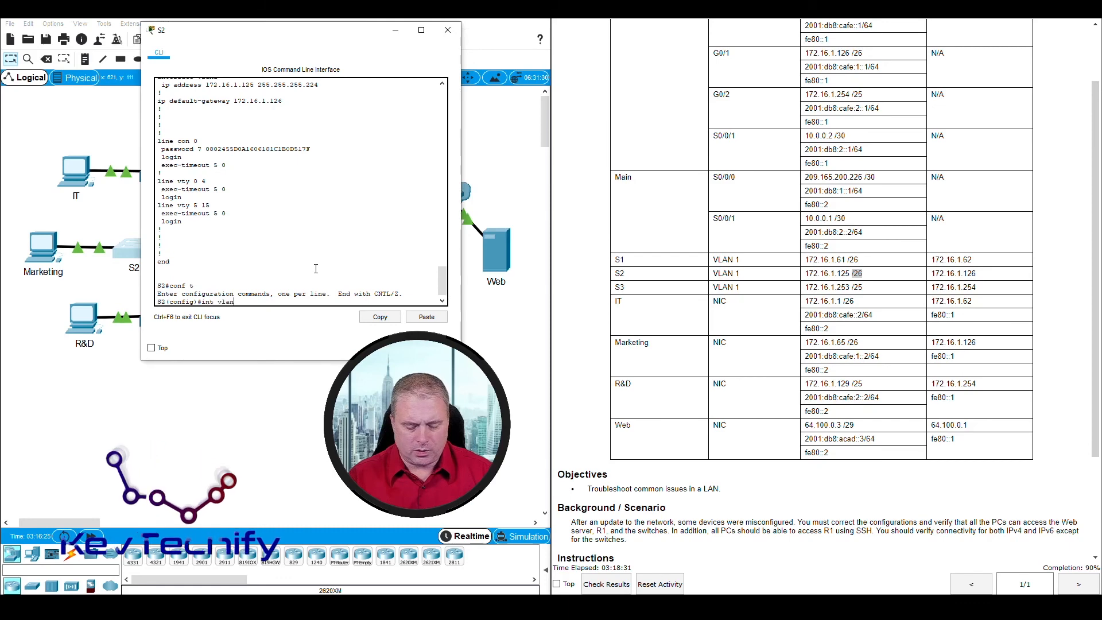
text(1)
key(Return)
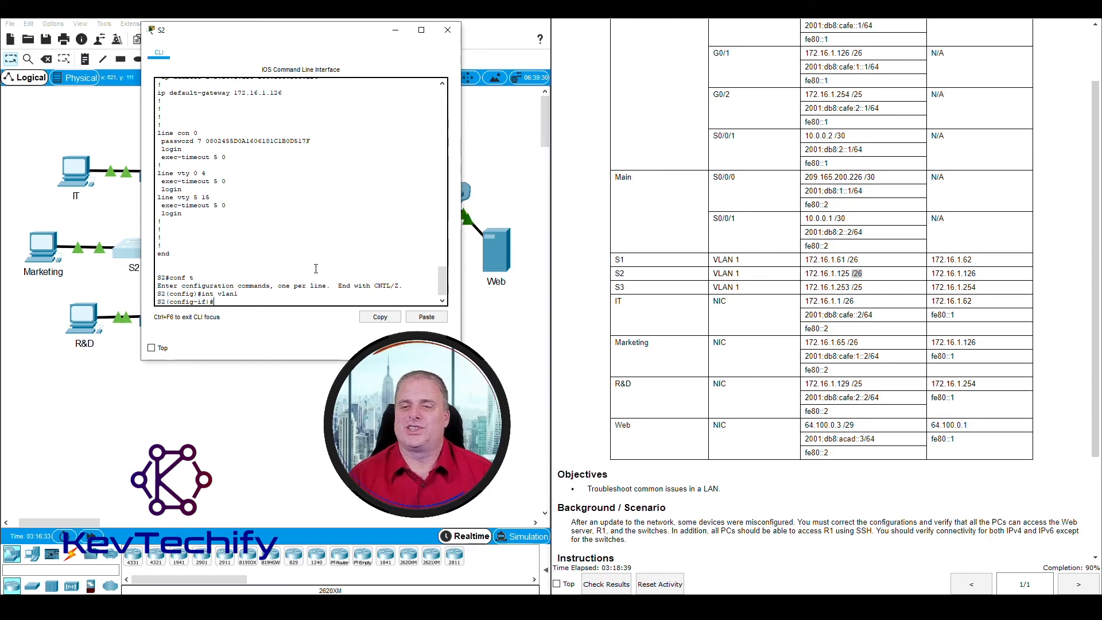
text(ip a)
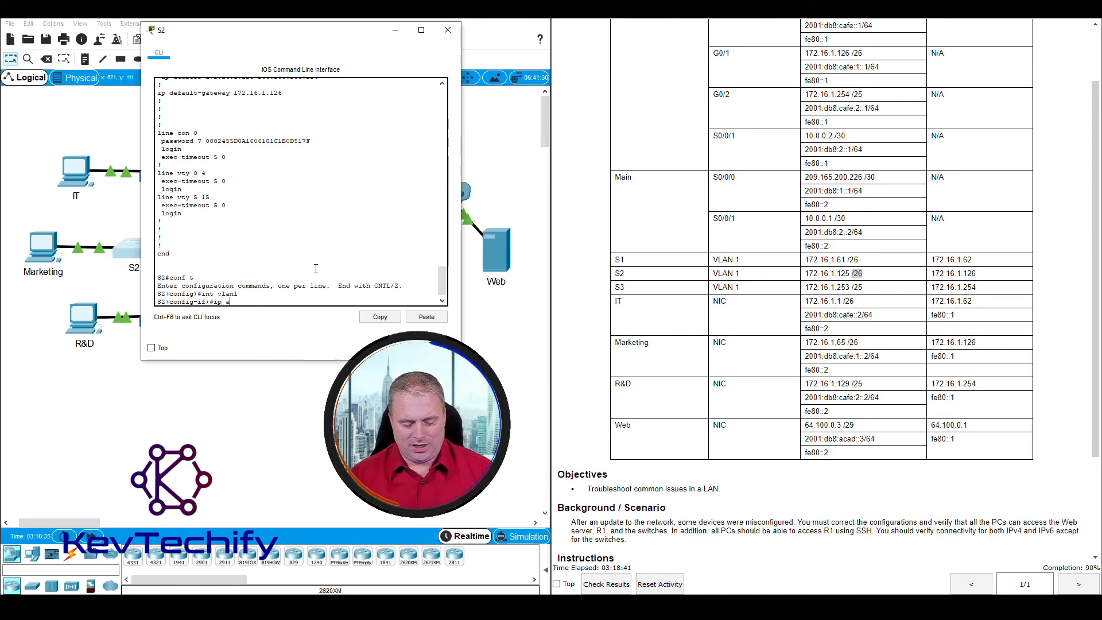
text(ddress)
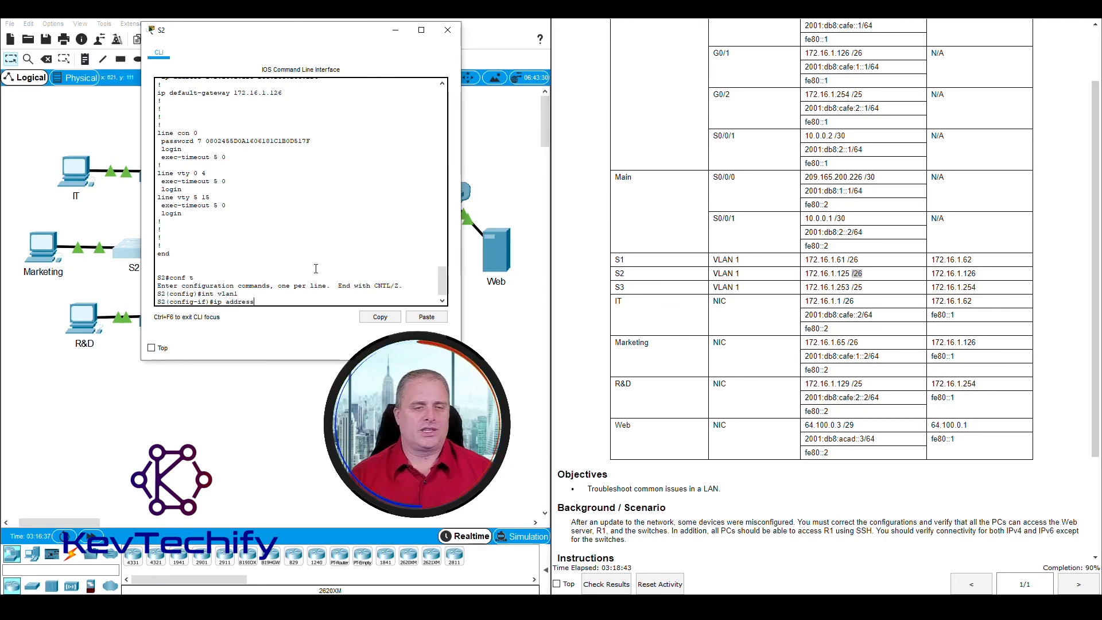
text( 172)
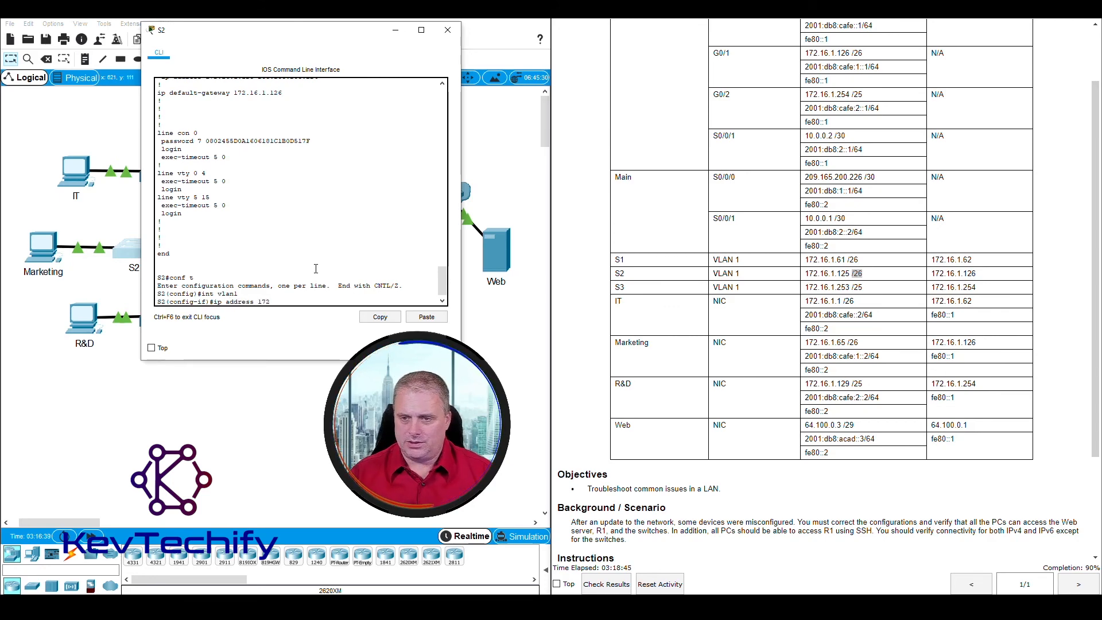
text(.16.1.12)
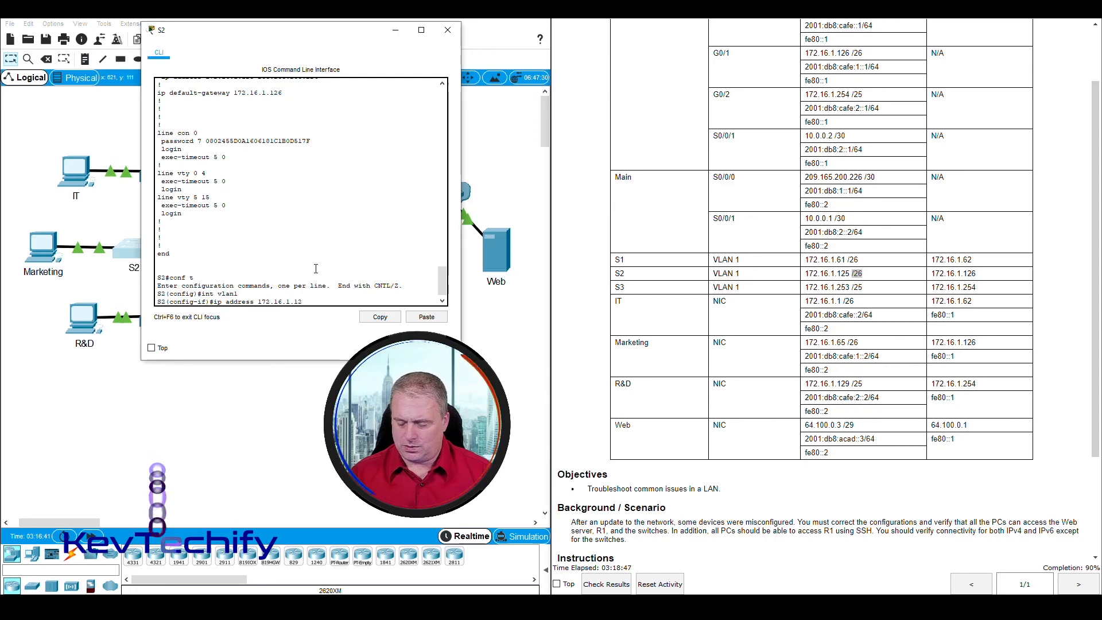
text(5)
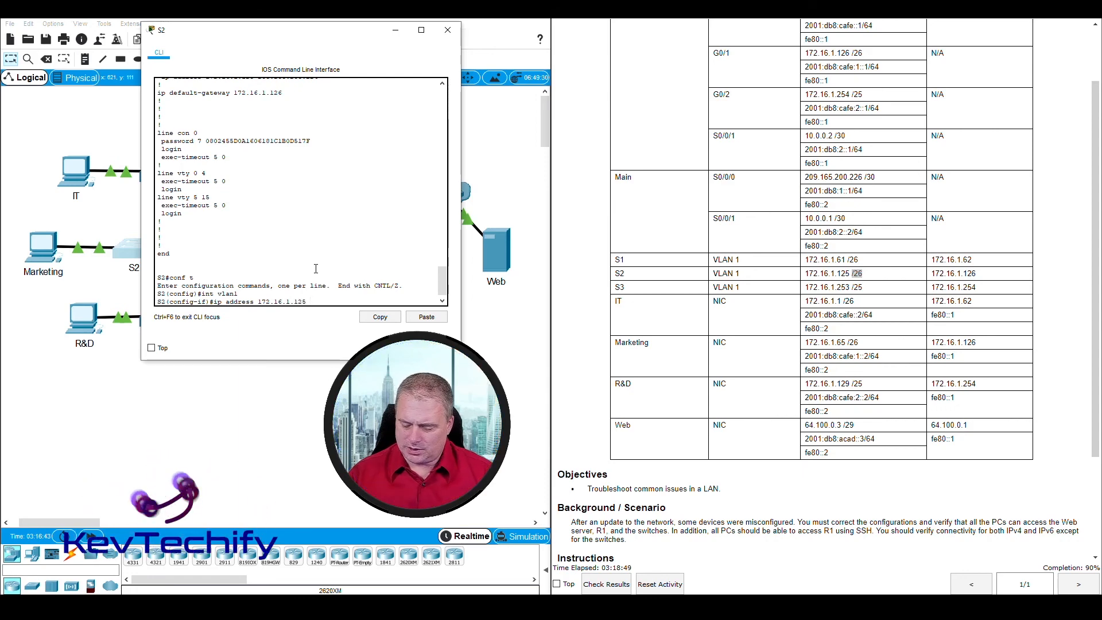
text( 255.25.)
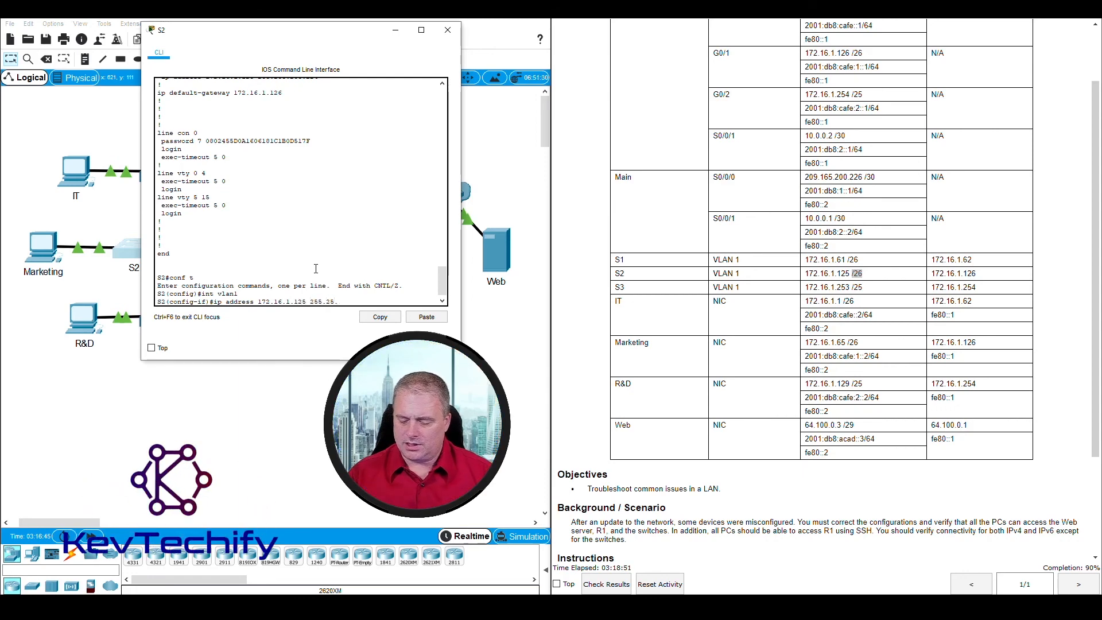
text(255.192)
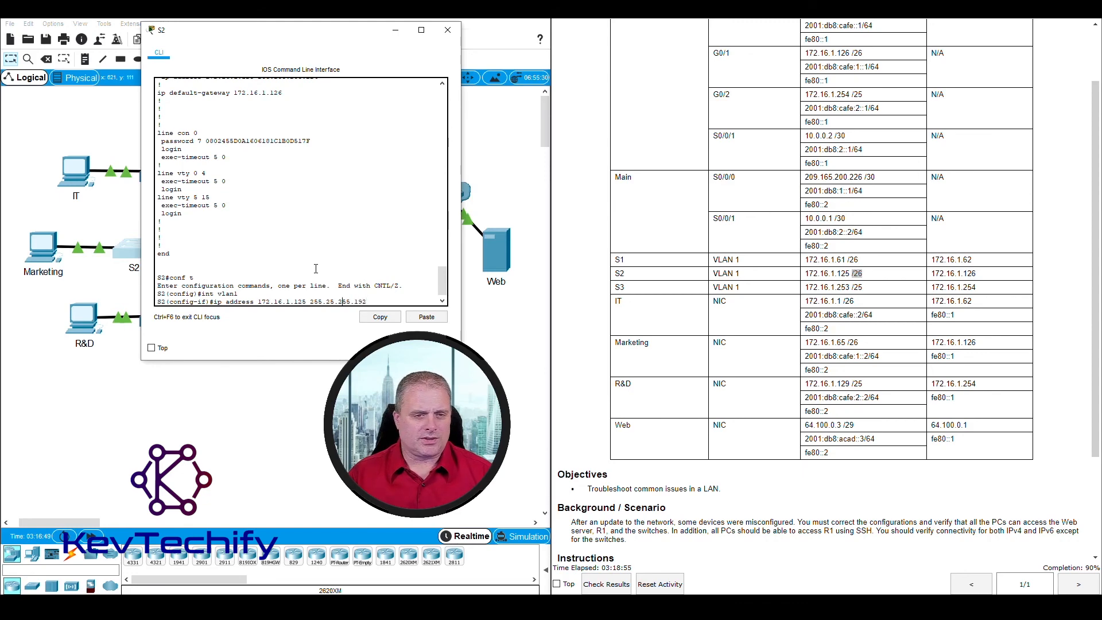
key(Left)
key(Left)
key(Return)
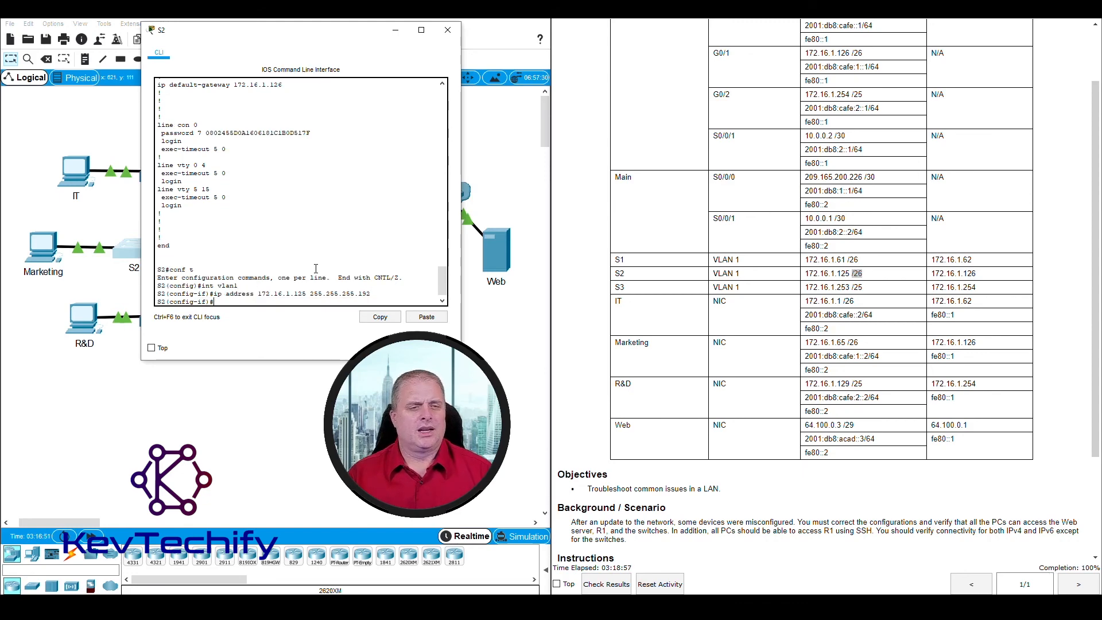
Step: Exit S2's interface and global configuration modes and close its console window
text(exit)
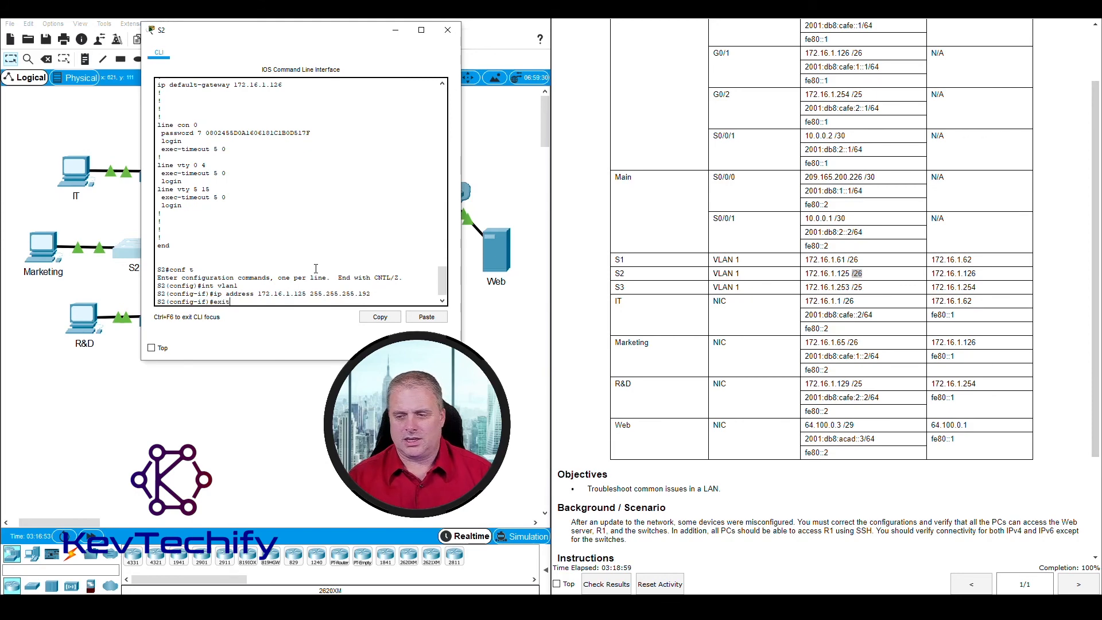
key(Return)
text(e)
key(BackSpace)
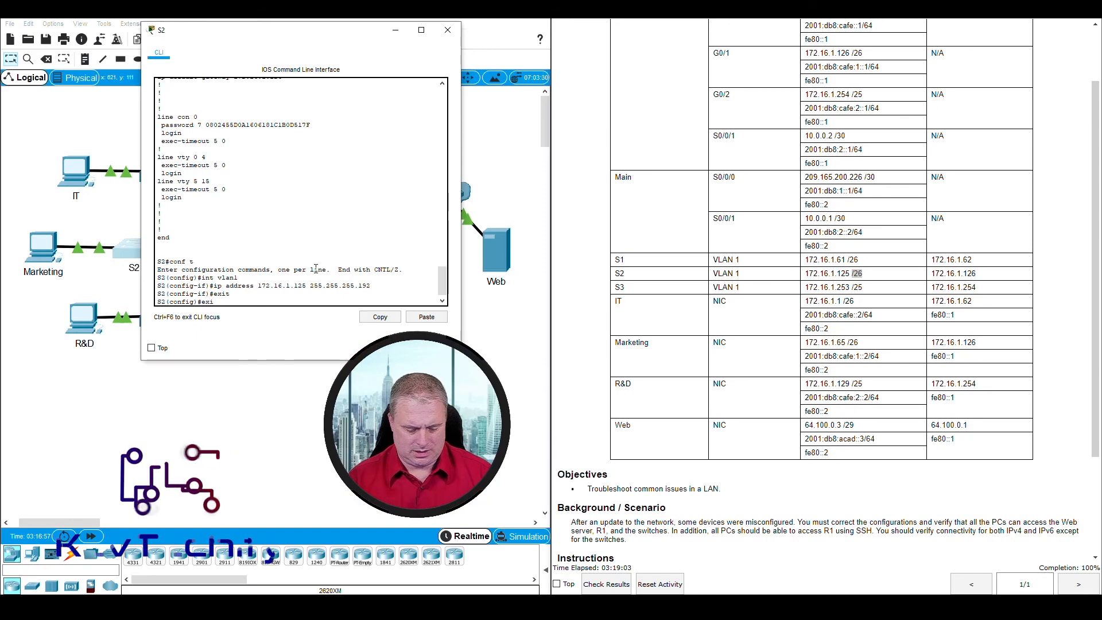
text(xit)
key(Return)
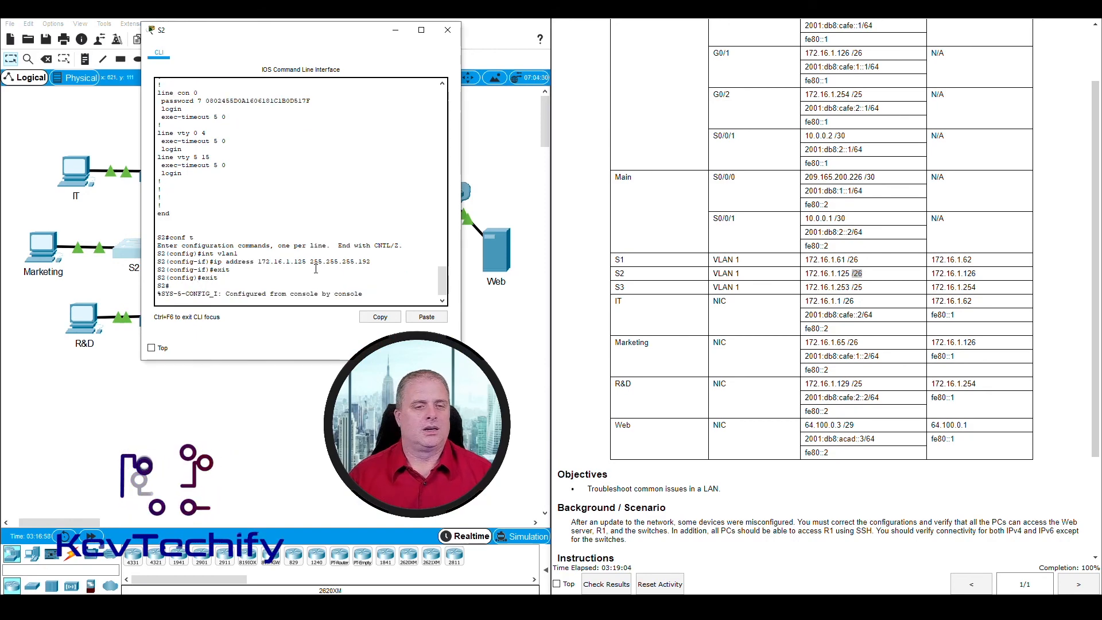
click(448, 29)
Step: Open switch S3's console and log in to privileged EXEC mode with its passwords
click(160, 318)
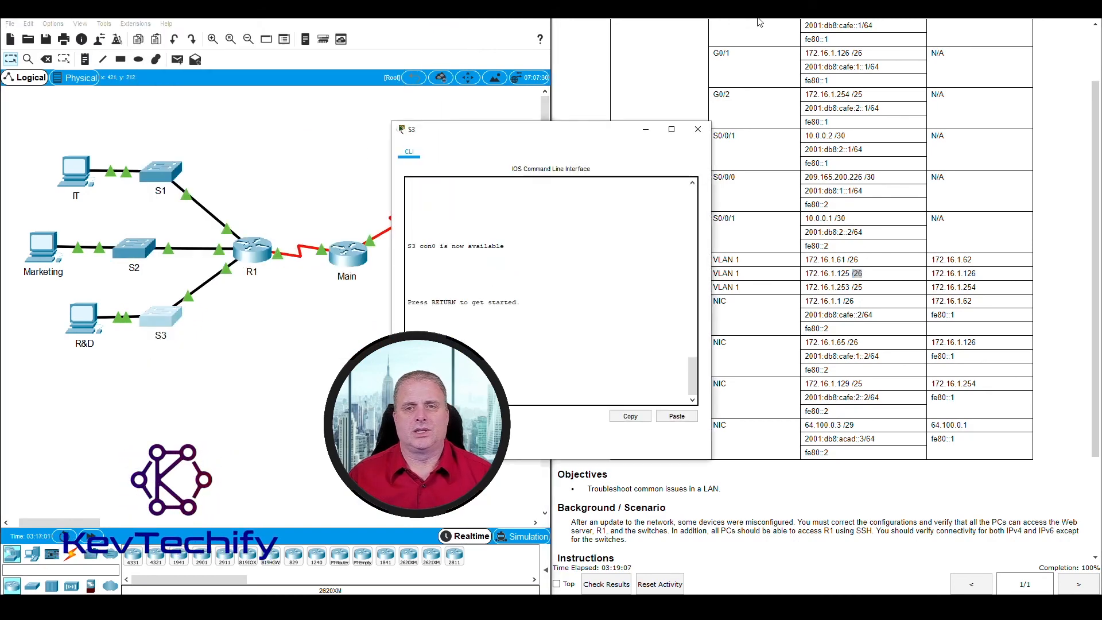
drag(590, 124, 280, 15)
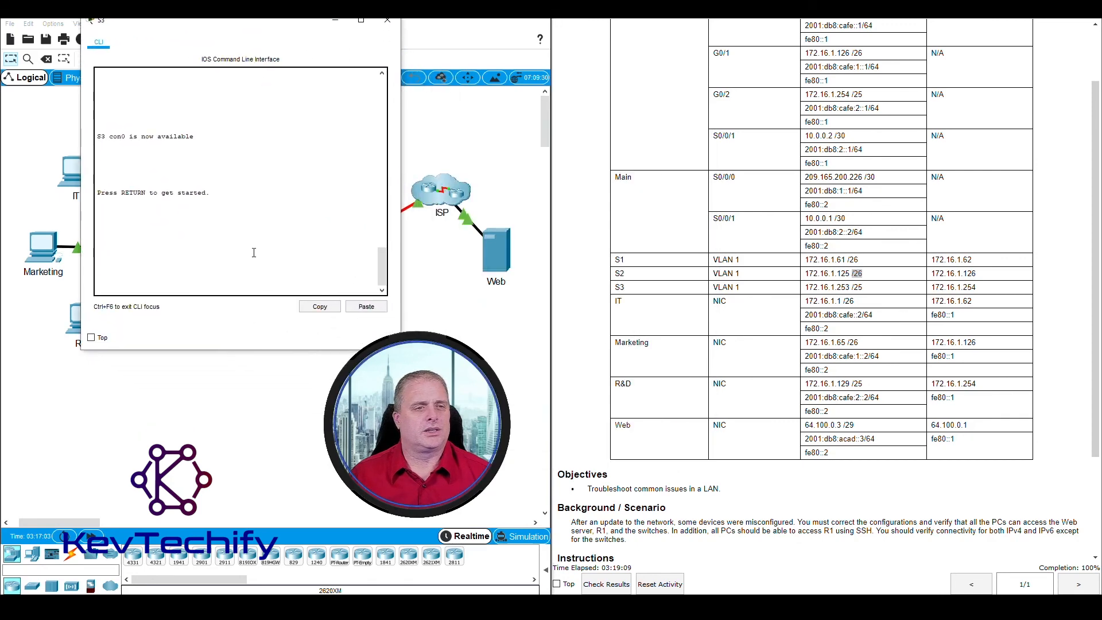
key(Return)
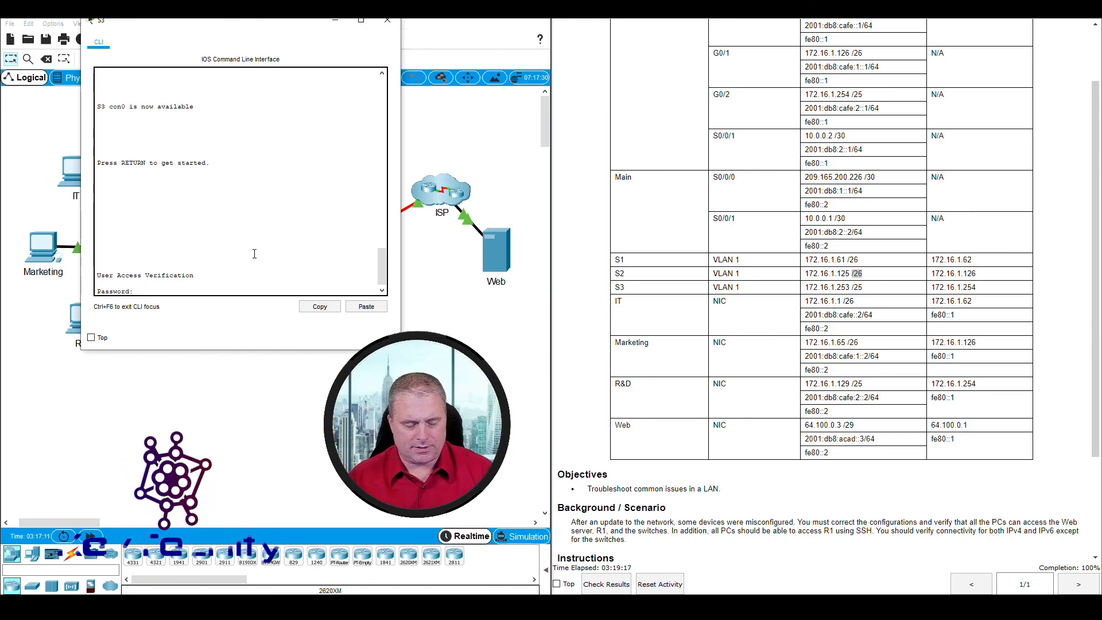
key(Return)
text(en)
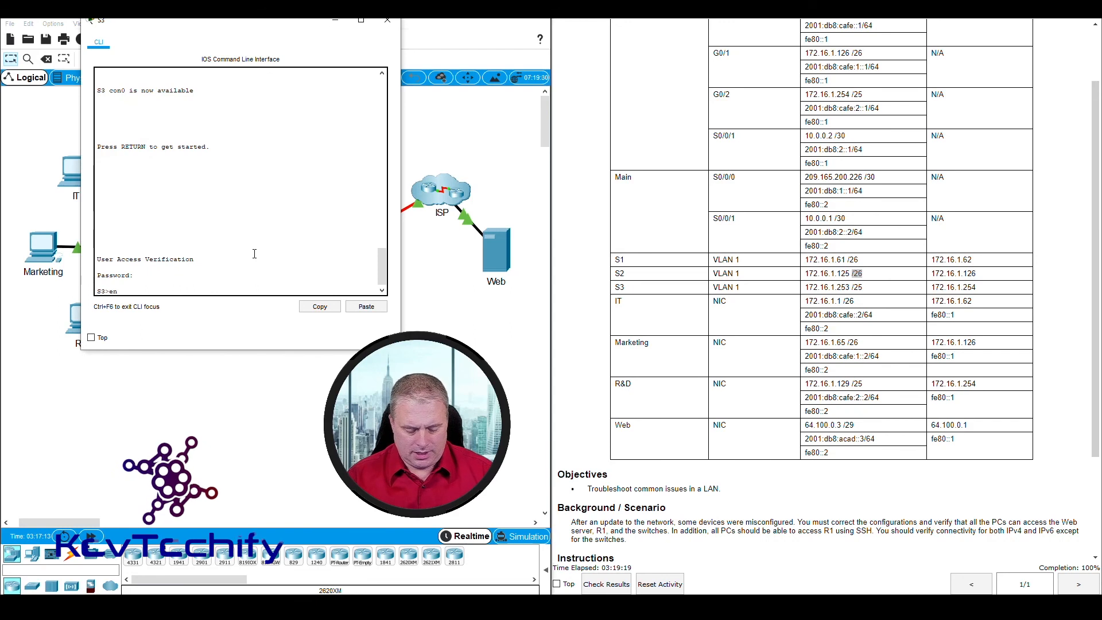
text(able)
key(Return)
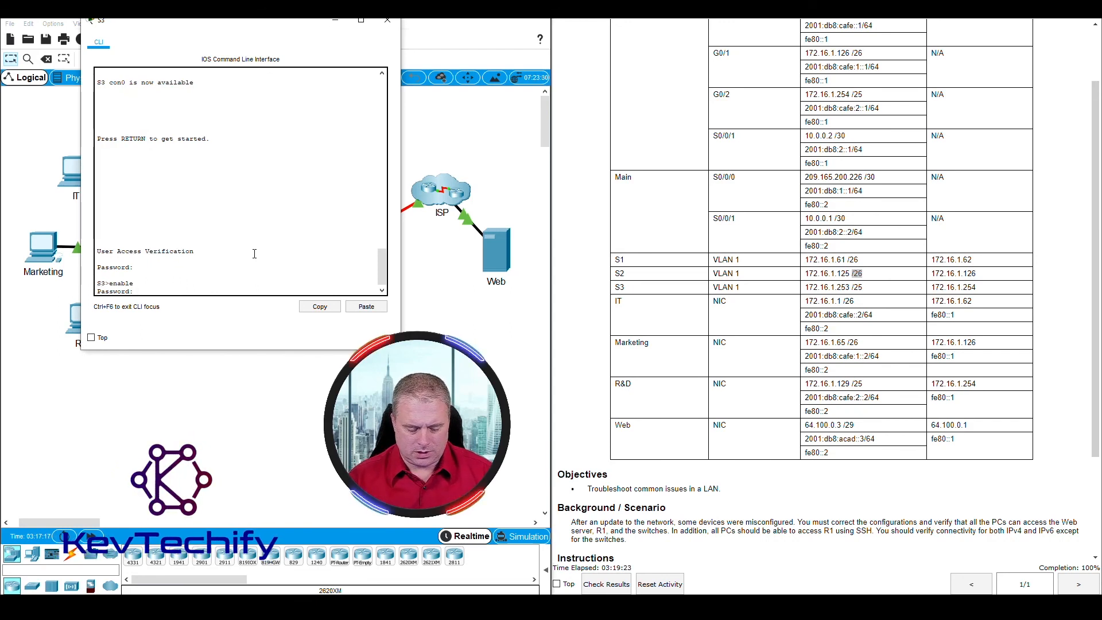
key(Return)
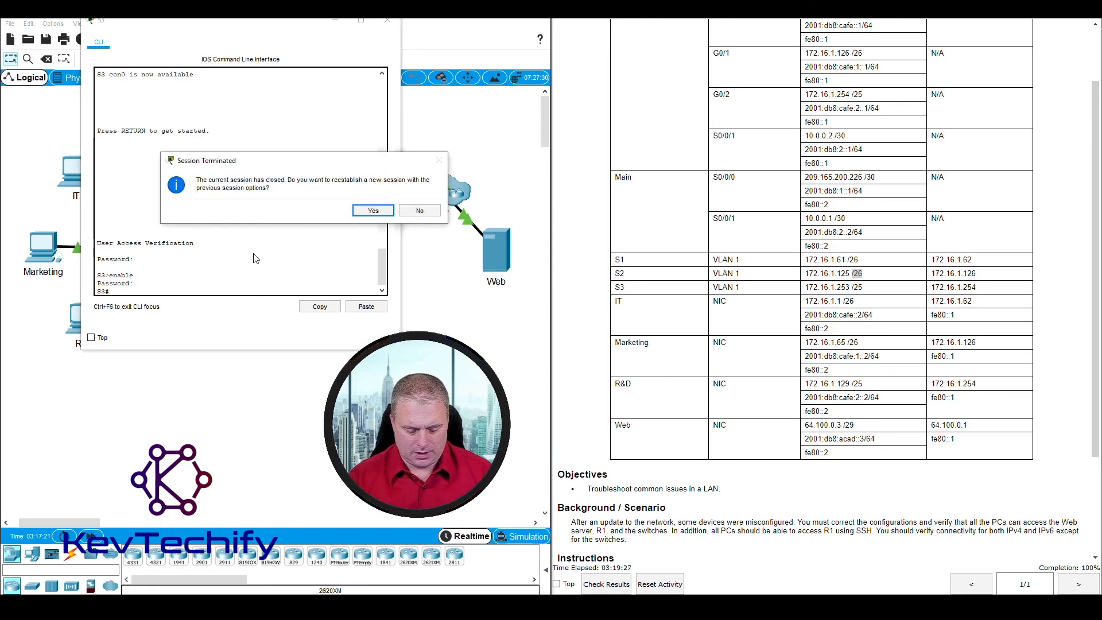
key(Return)
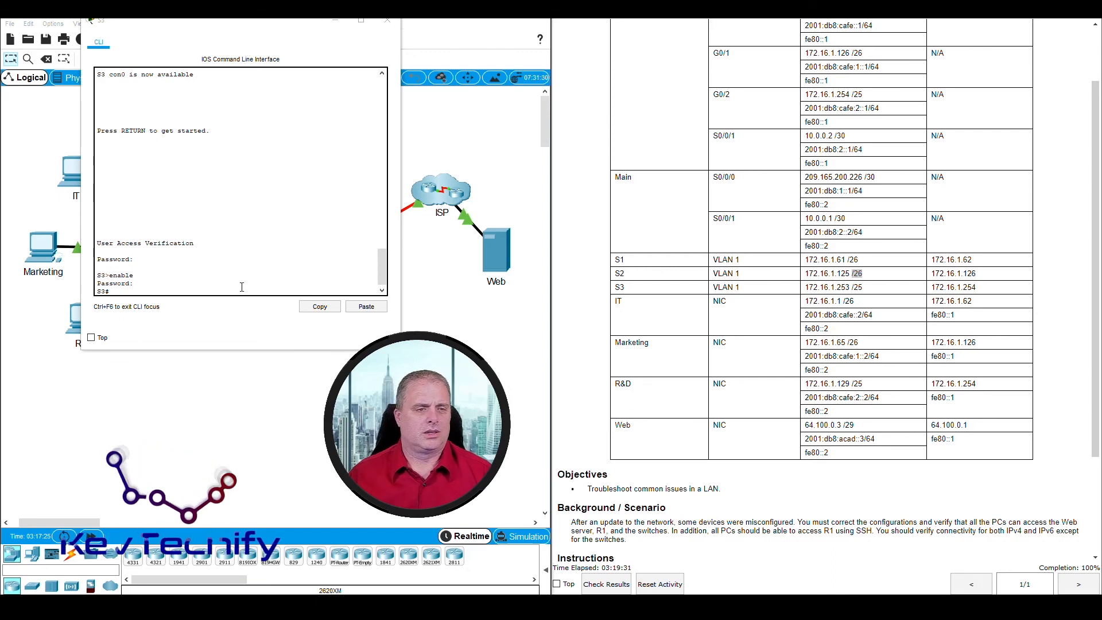
Step: Run show run and confirm S3's Vlan1 172.16.1.253 255.255.255.128 matches the table's /25, then close it
text(sho)
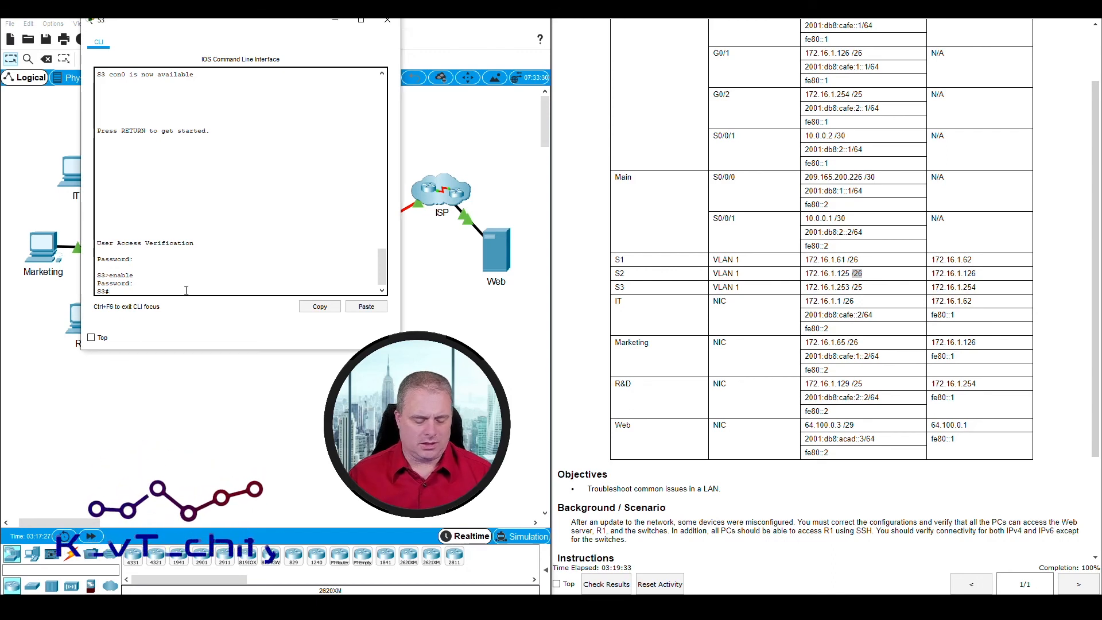
text(w run)
key(Return)
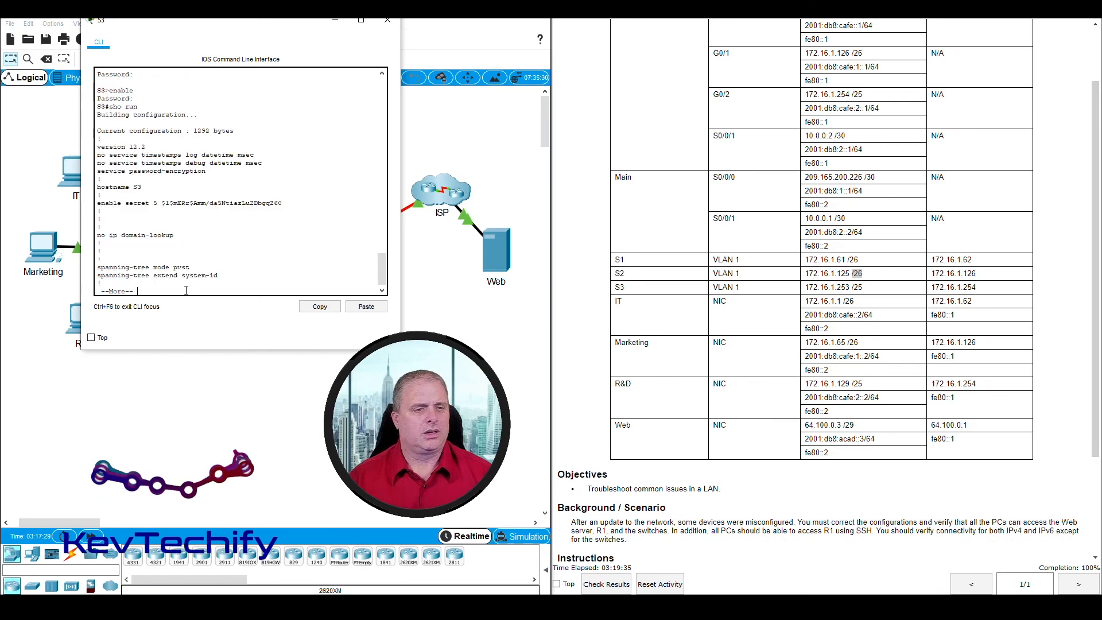
key(space)
key(space)
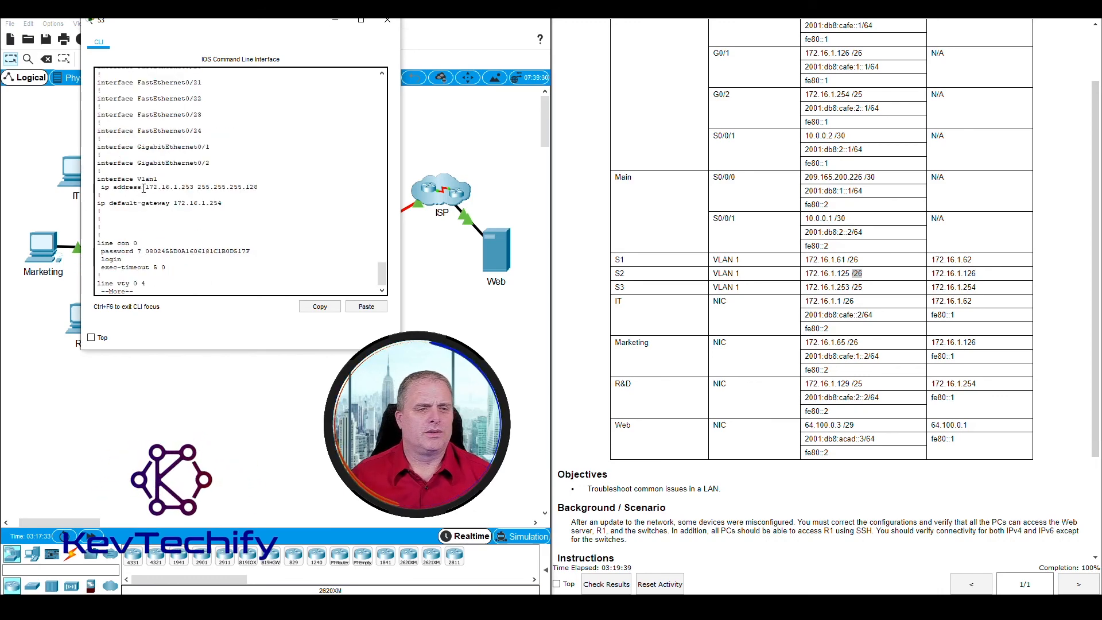
drag(144, 188, 194, 189)
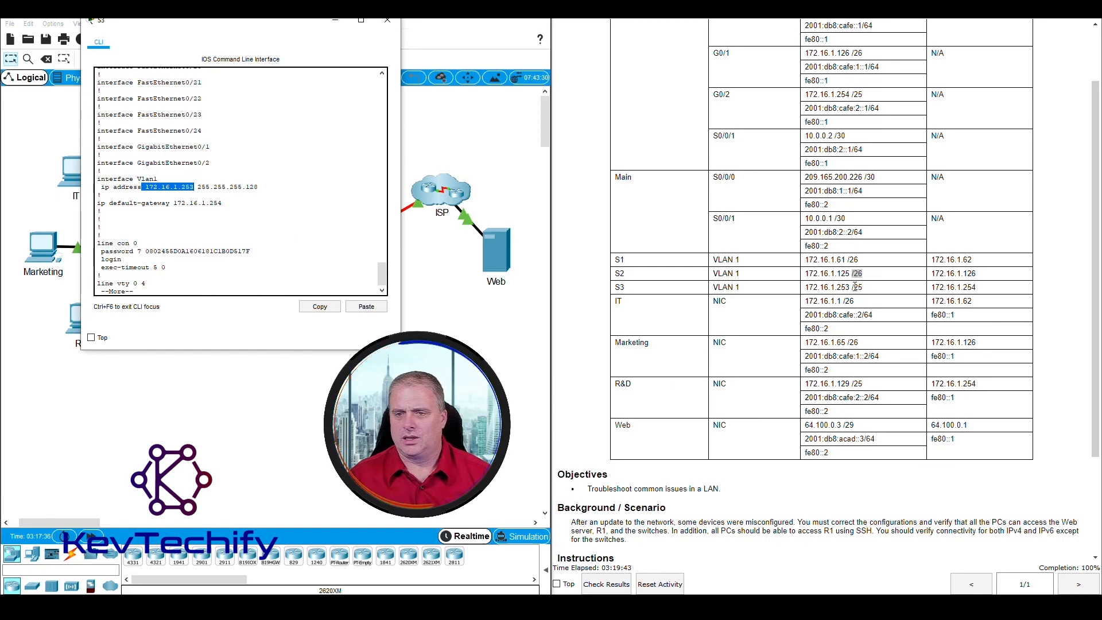
drag(852, 287, 863, 287)
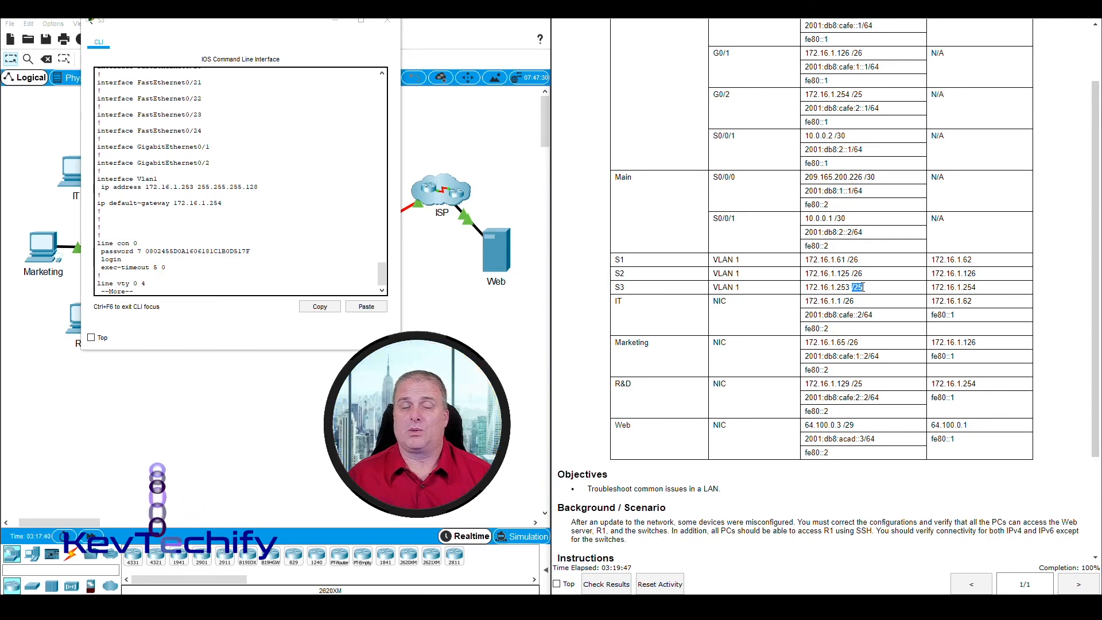
click(199, 189)
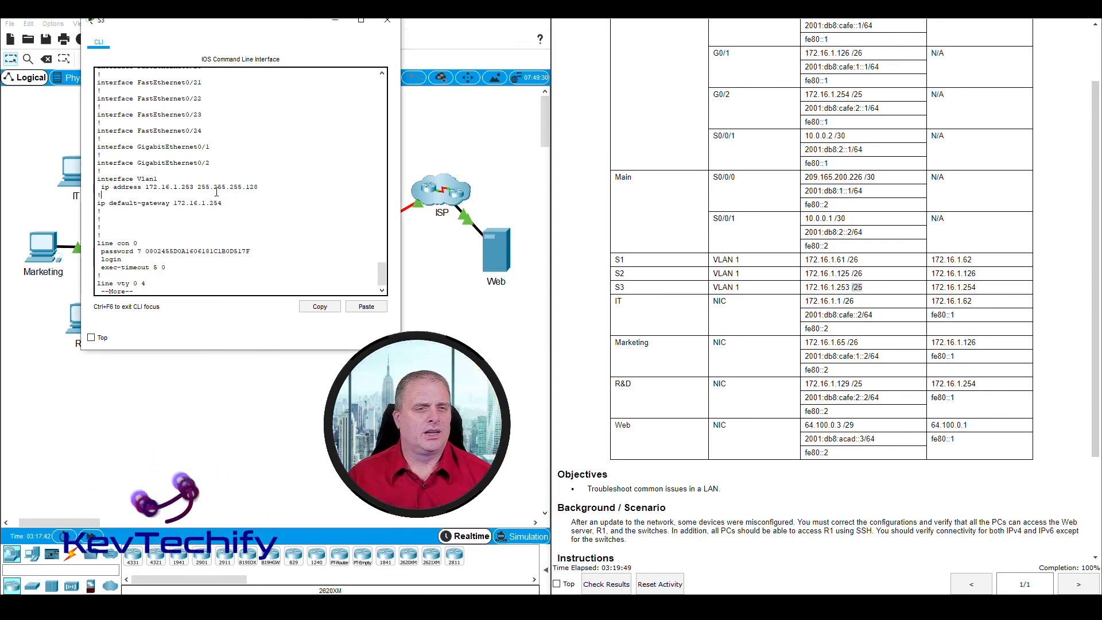
drag(198, 188, 258, 188)
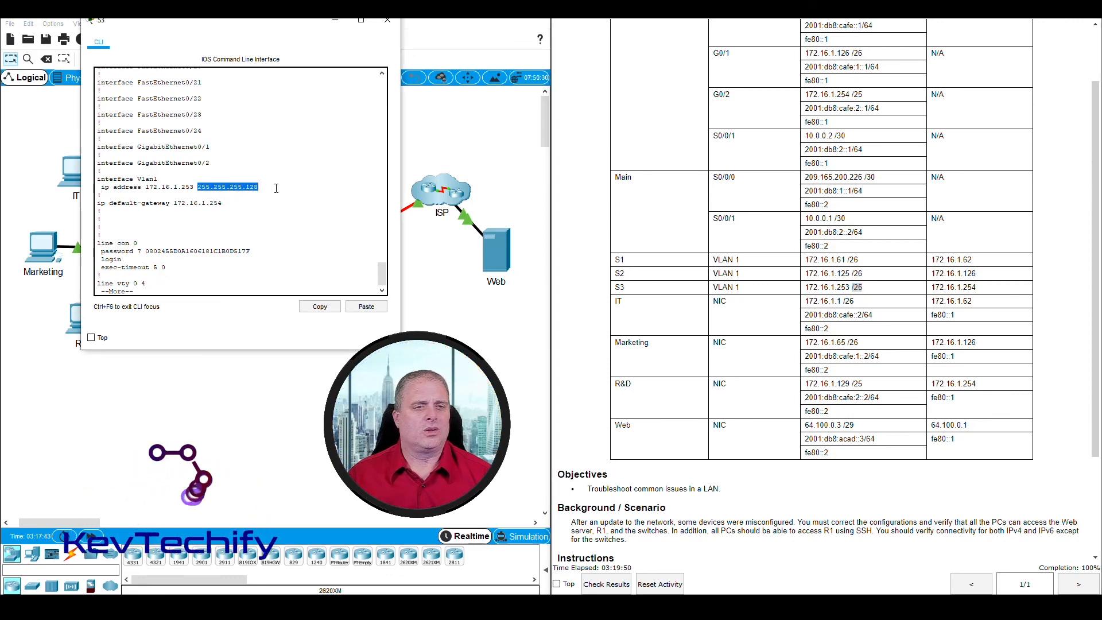
click(387, 21)
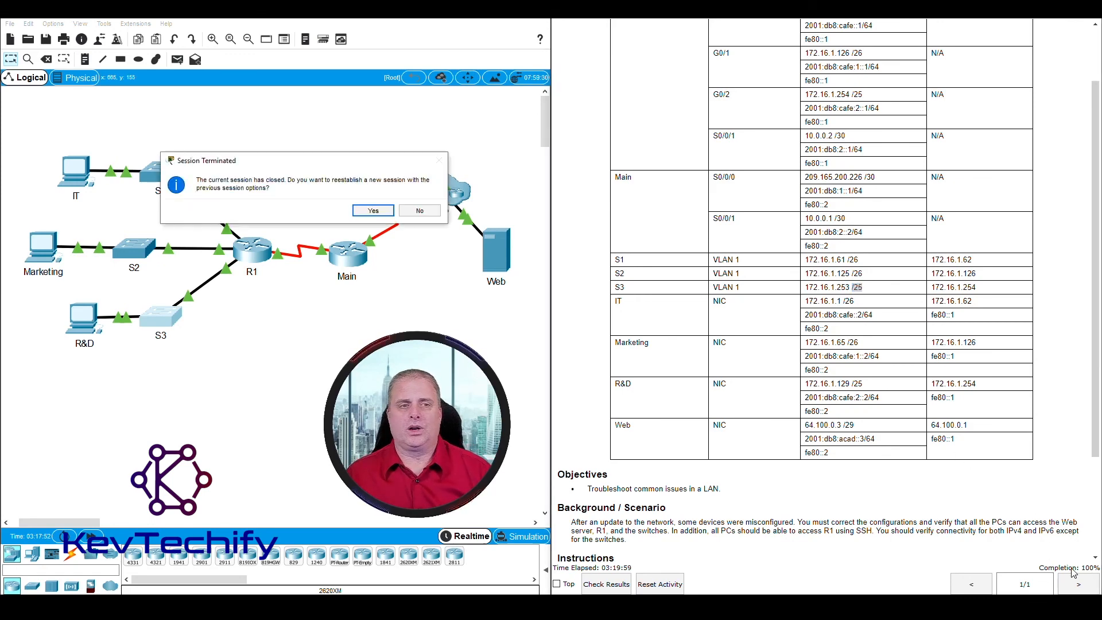
Step: Decline reopening the session and view the results showing 11/11 assessment items correct
click(420, 211)
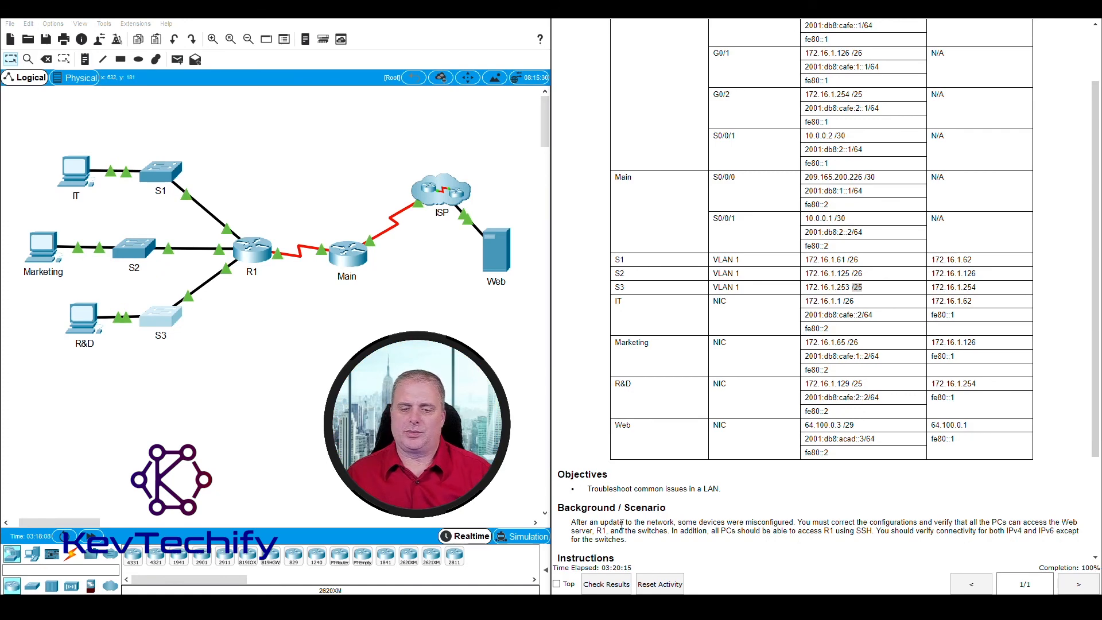
click(606, 584)
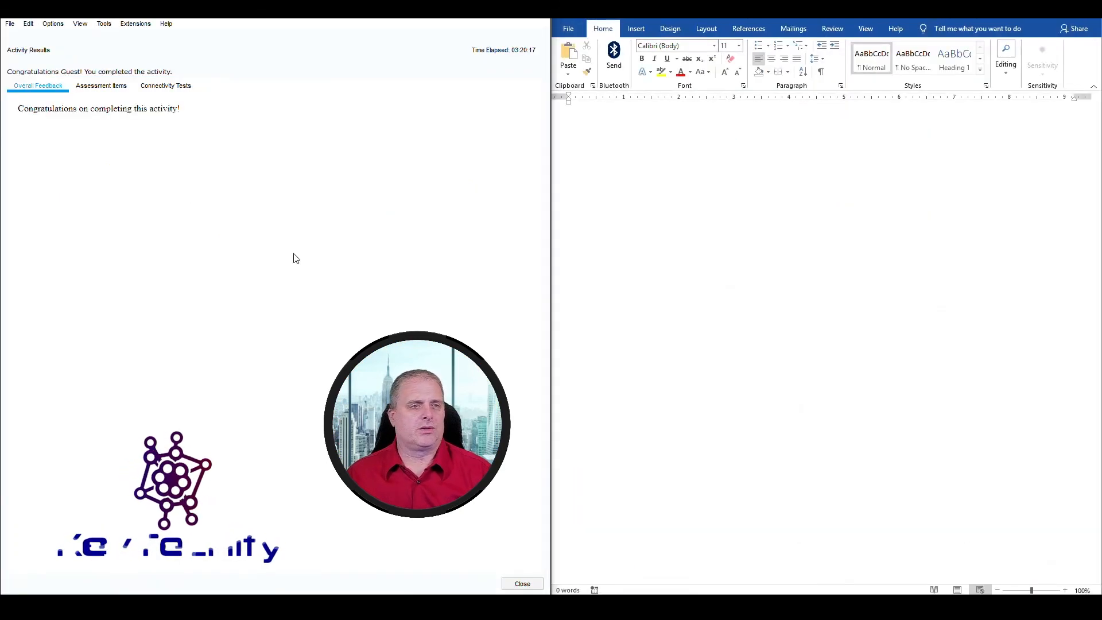
click(101, 86)
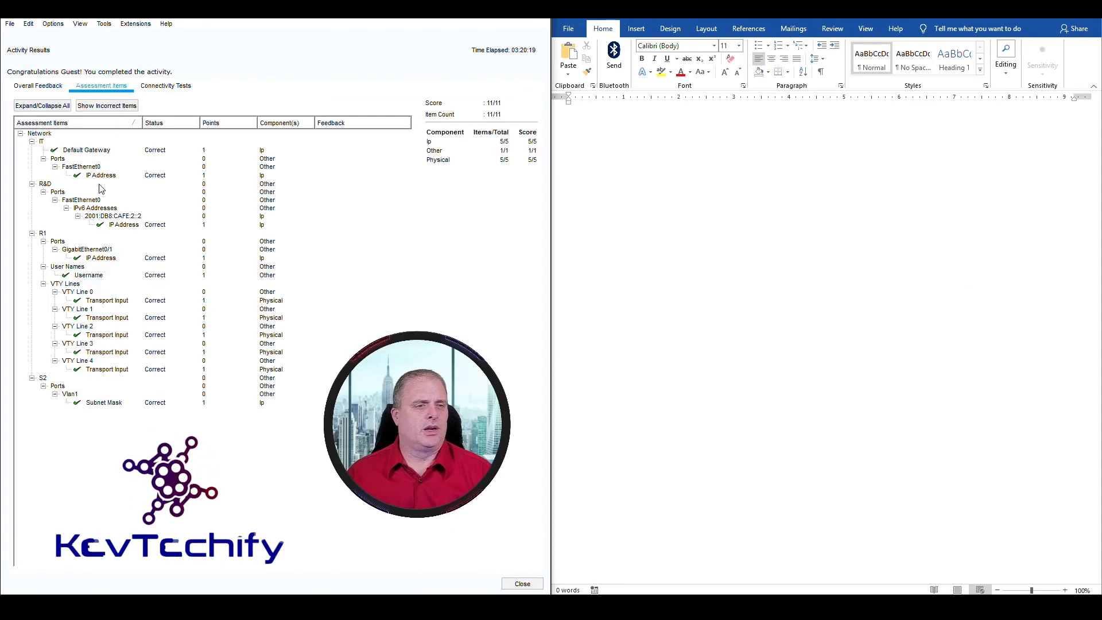